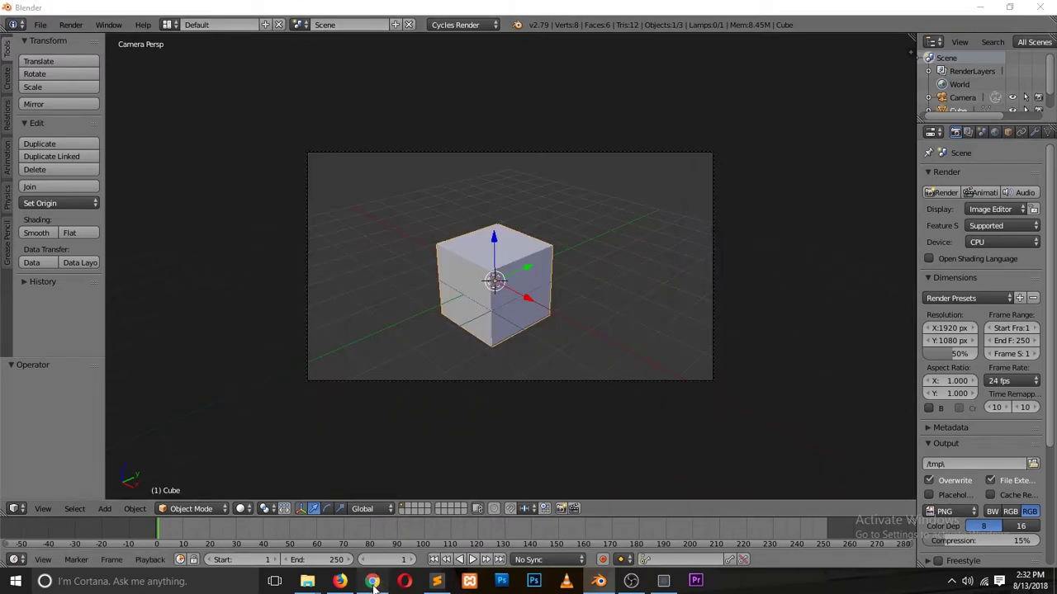
- Switch to Chrome and examine the balloon text image results as a reference
left_click(373, 582)
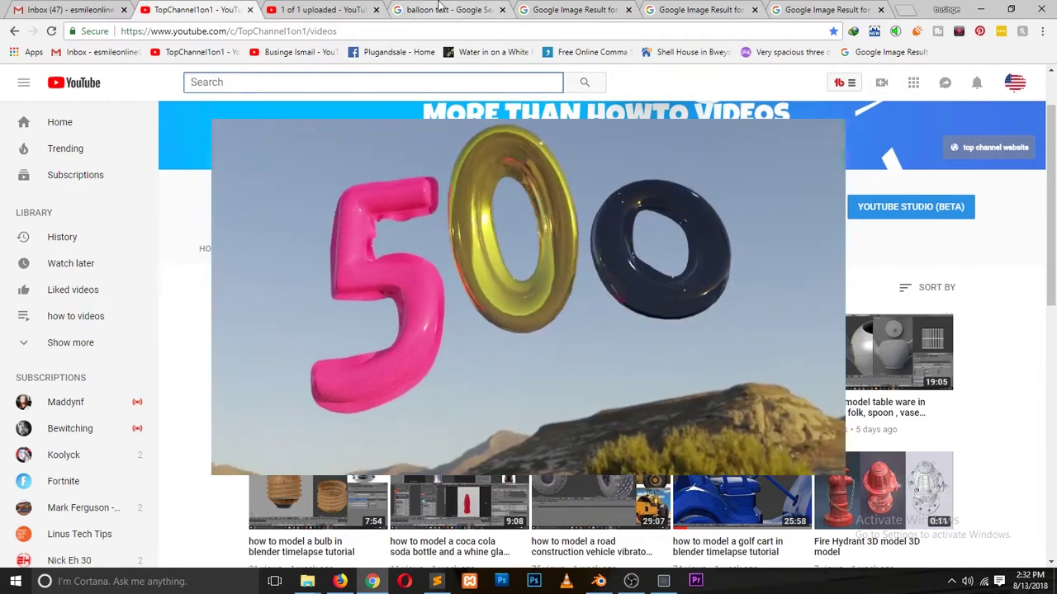
left_click(442, 9)
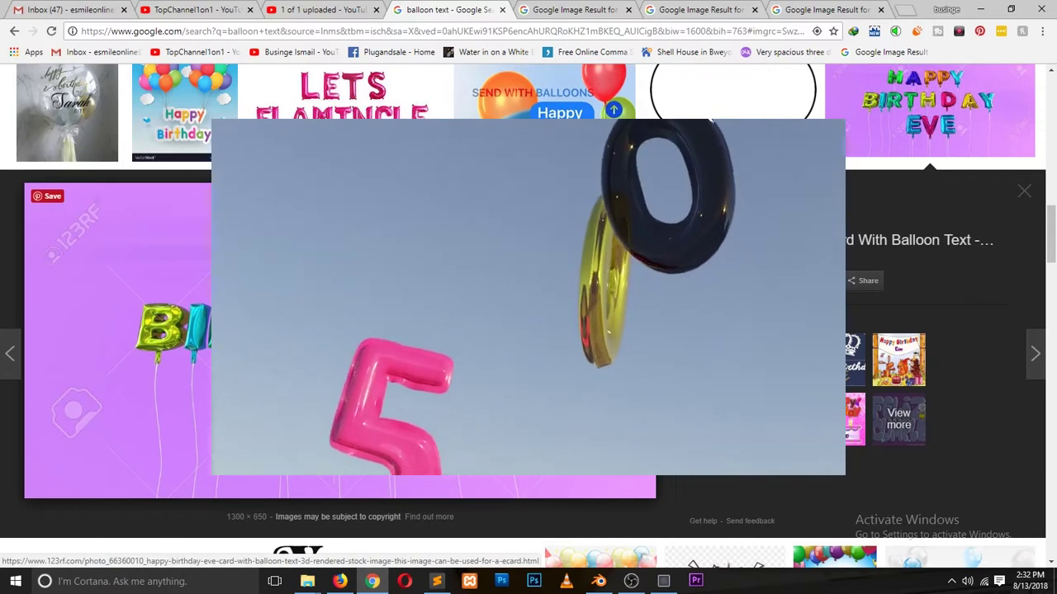
- Return to Blender and delete the default cube from the scene
left_click(598, 581)
key("x")
left_click(529, 229)
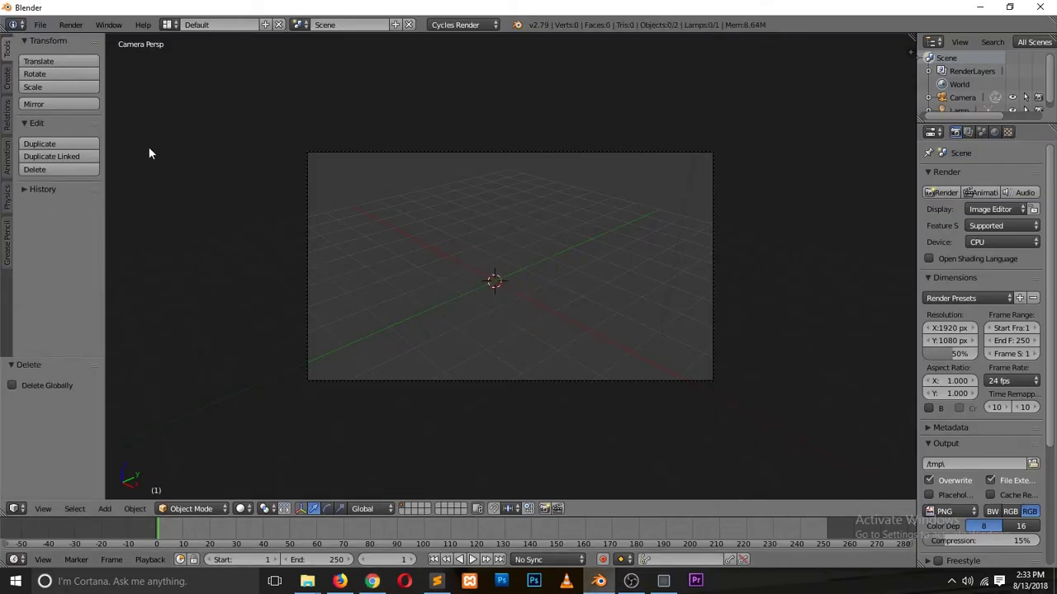
- Add a text object at the scene's centre, working in the top view
key("KP_7")
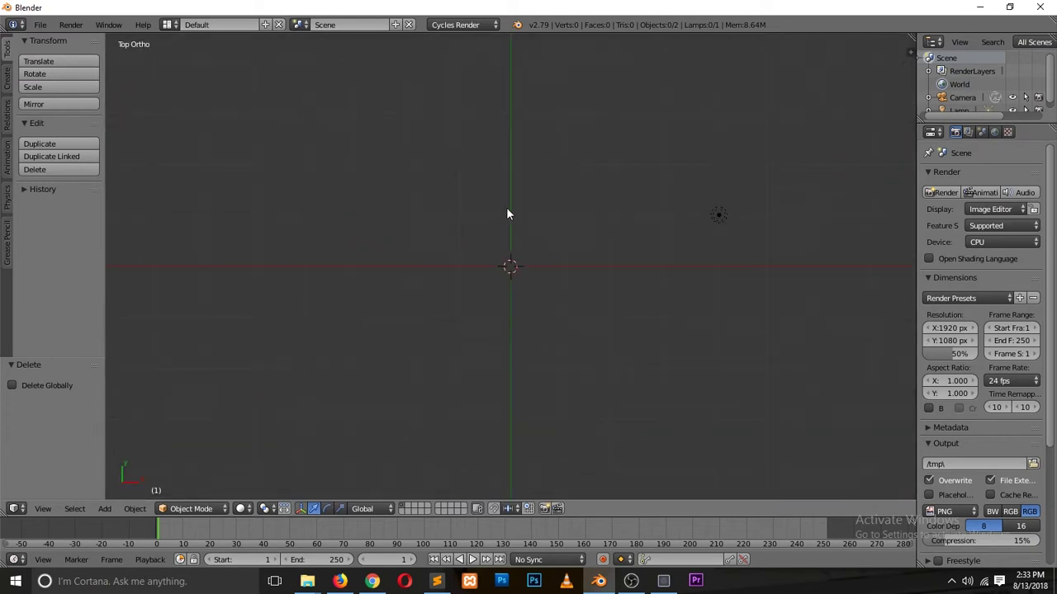
key("shift+a")
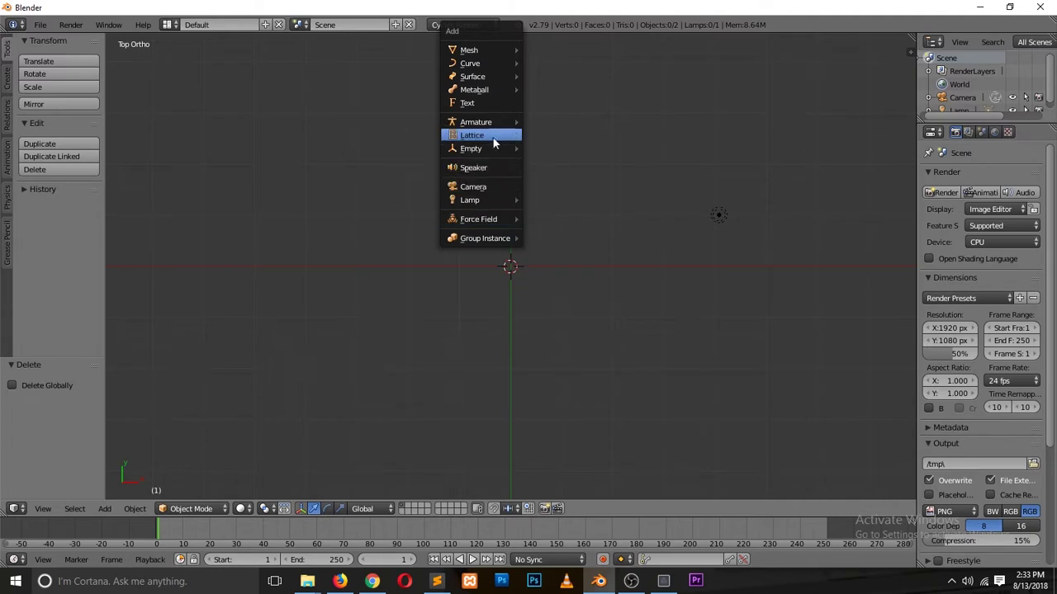
left_click(469, 103)
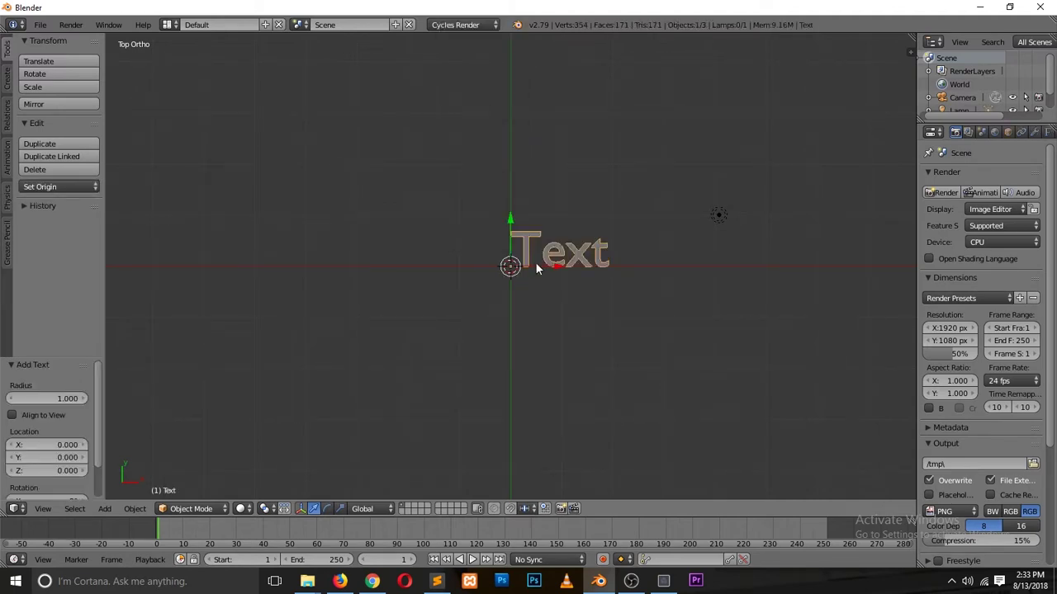
- Replace the text object's default content with 500 and return to Object Mode
key("Tab")
key("BackSpace")
key("BackSpace")
key("BackSpace")
key("BackSpace")
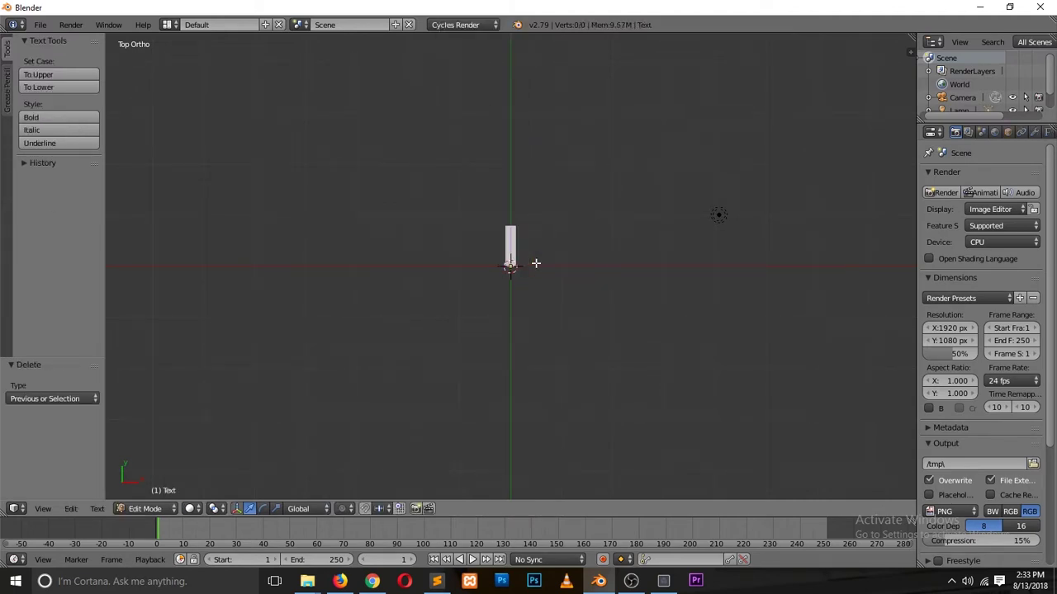
type("500")
key("Tab")
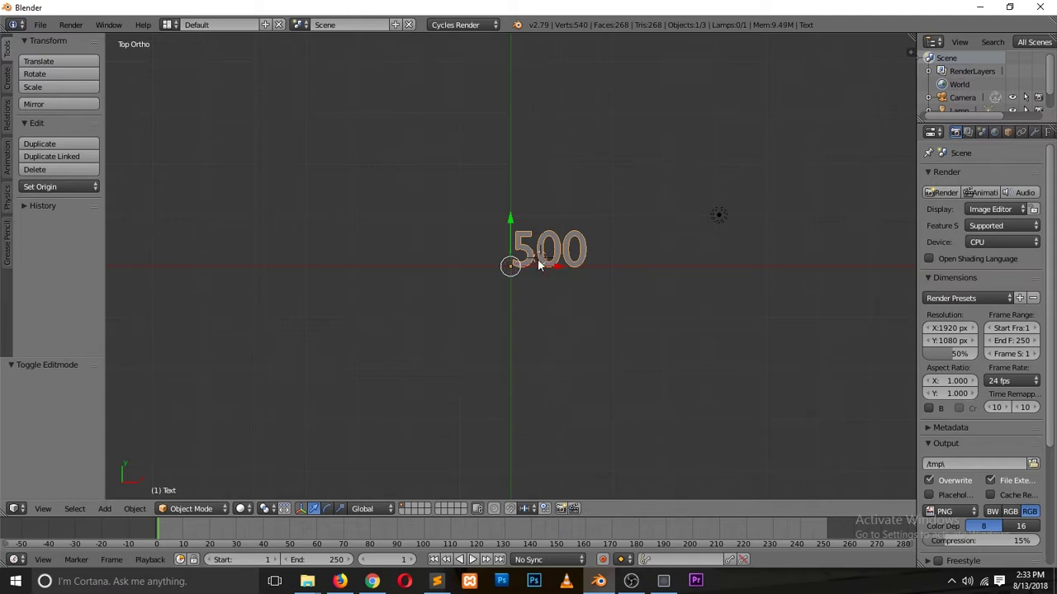
- Shift the 500 text slightly left along X and scale it up by about 2.26
left_click_drag(530, 265, 496, 267)
key("s")
left_click(583, 278)
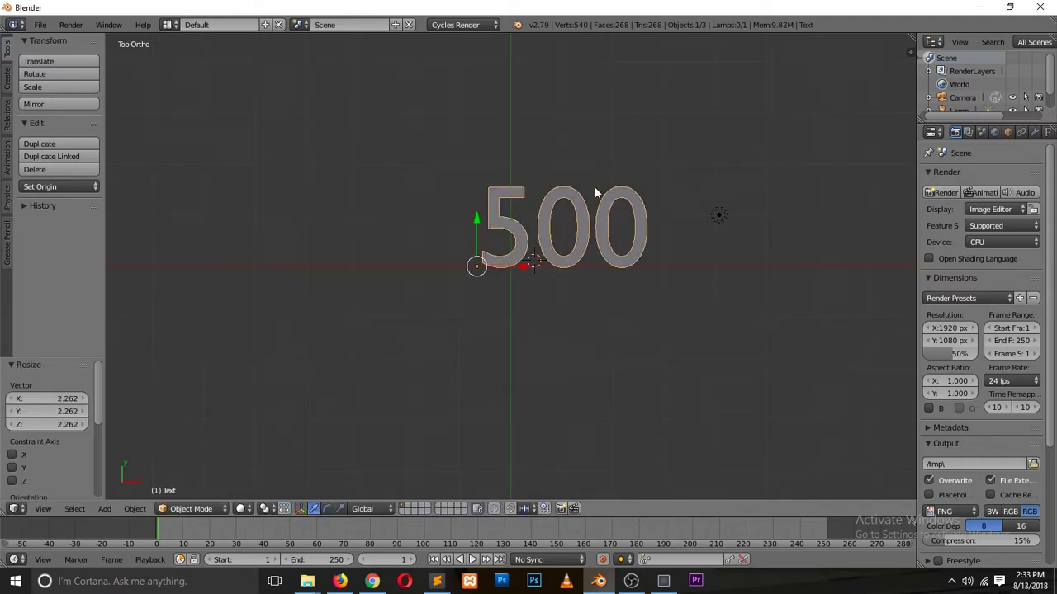
- Rotate the 500 text 90 degrees about the X axis and switch to the front view
key("r")
key("x")
key("9")
key("0")
key("Return")
key("KP_1")
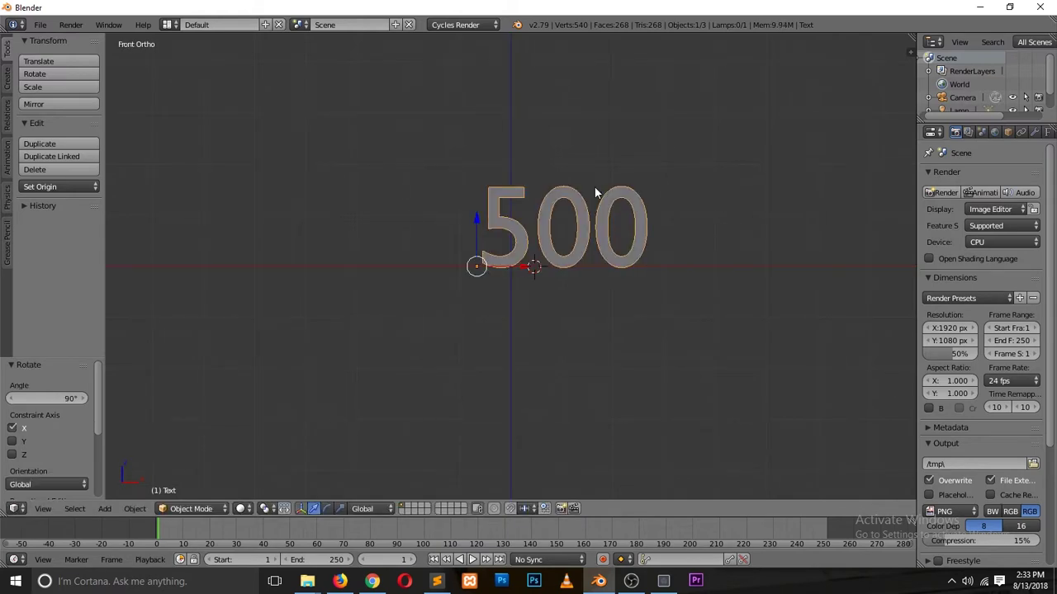
- Move the 500 text about 0.65 units in the negative X direction
key("ctrl+KP_6")
key("g")
key("x")
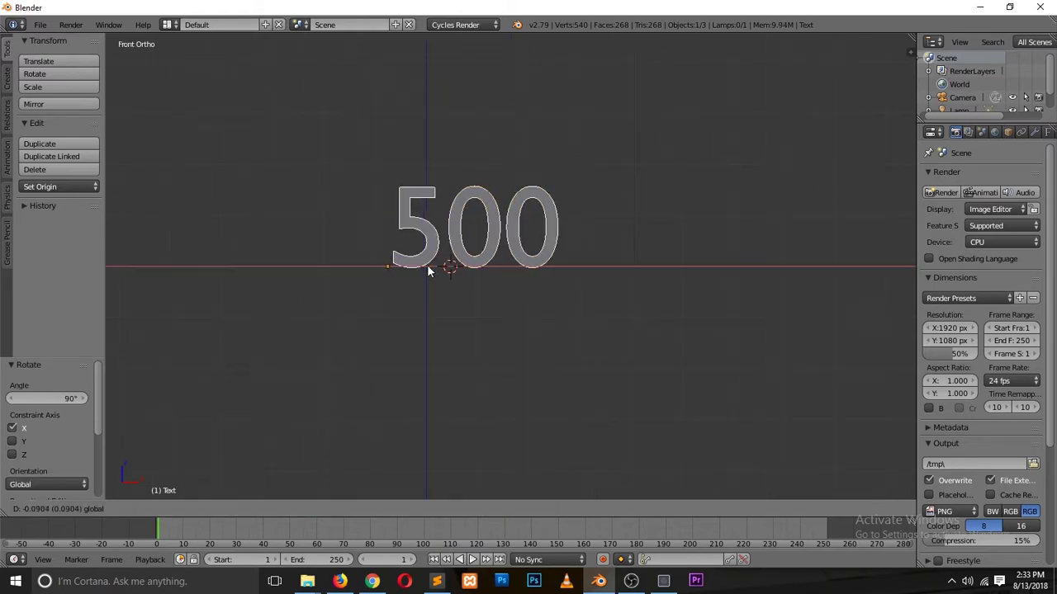
left_click(403, 269)
scroll(403, 268, "up", 4)
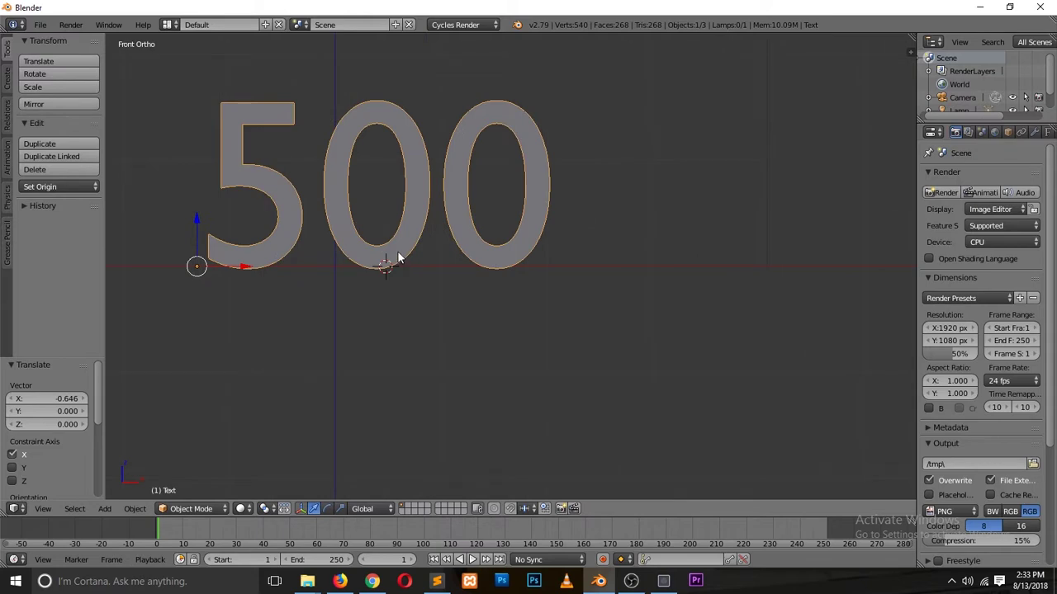
scroll(401, 252, "up", 1, "ctrl")
scroll(404, 252, "up", 4, "shift")
scroll(414, 250, "up", 1)
scroll(416, 251, "down", 7, "ctrl")
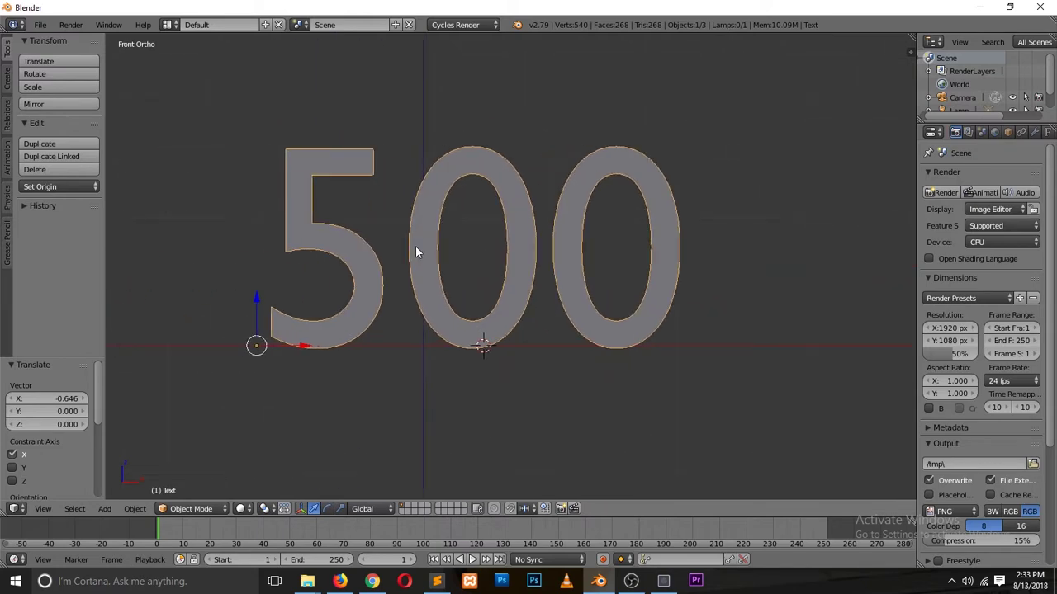
key("Tab")
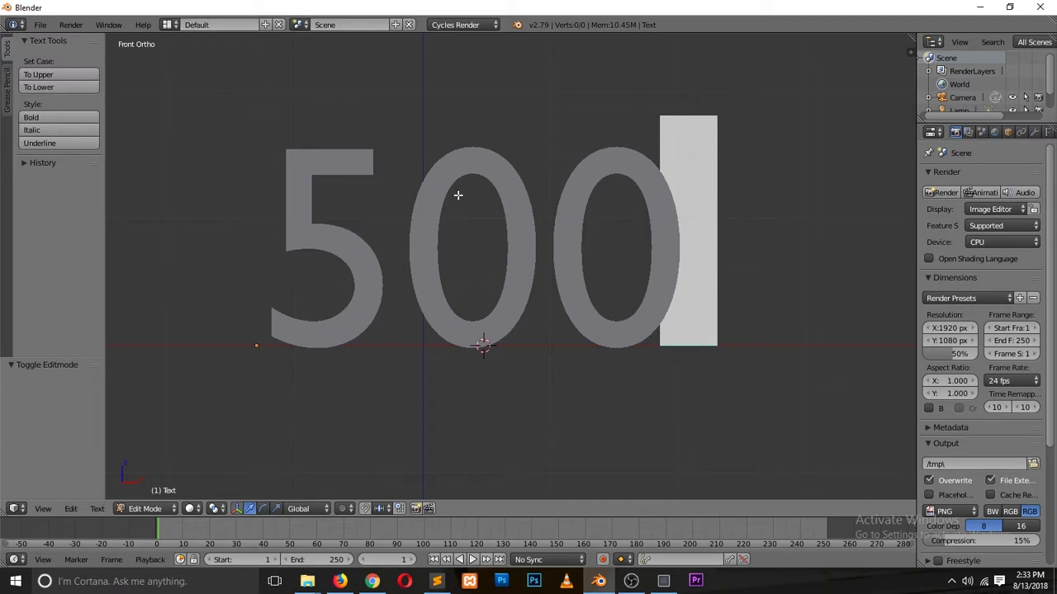
key("Tab")
scroll(448, 206, "up", 5)
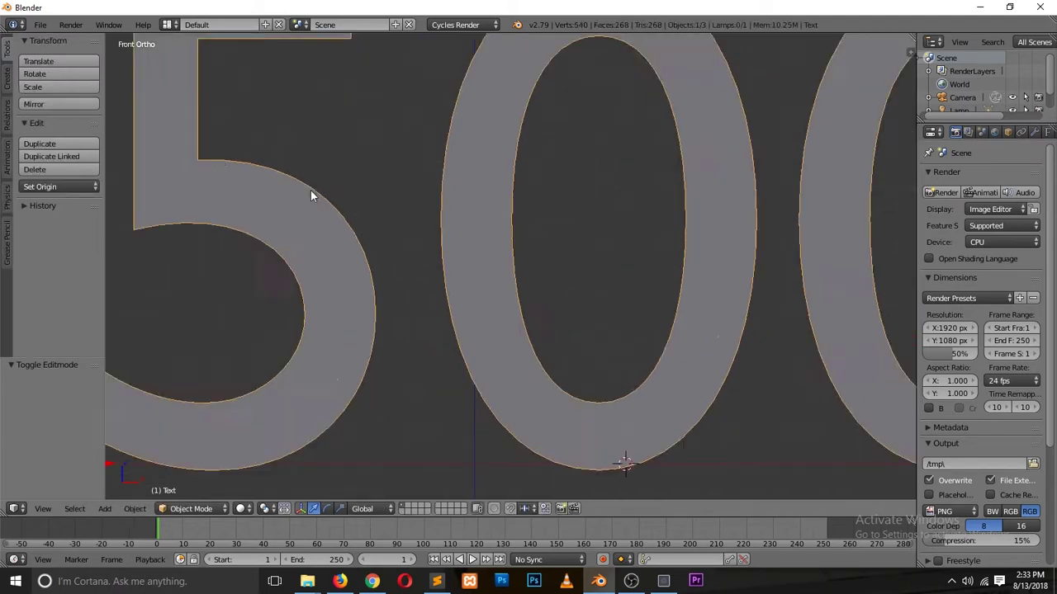
scroll(311, 189, "up", 2)
scroll(311, 190, "down", 5, "ctrl")
scroll(265, 214, "down", 2)
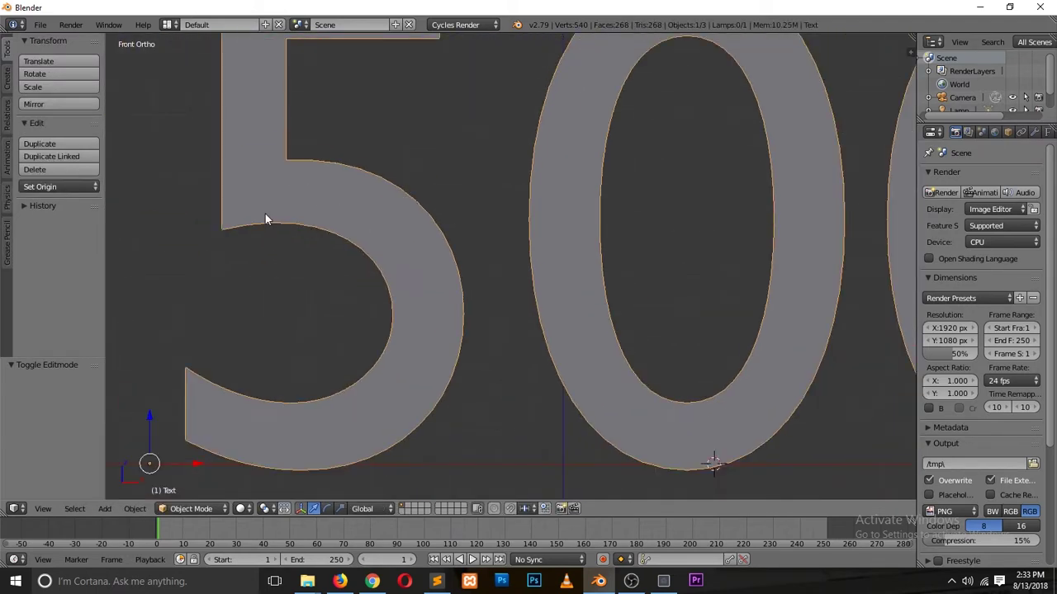
- Hide the tool shelf and widen the properties editor
key("t")
scroll(273, 208, "up", 1)
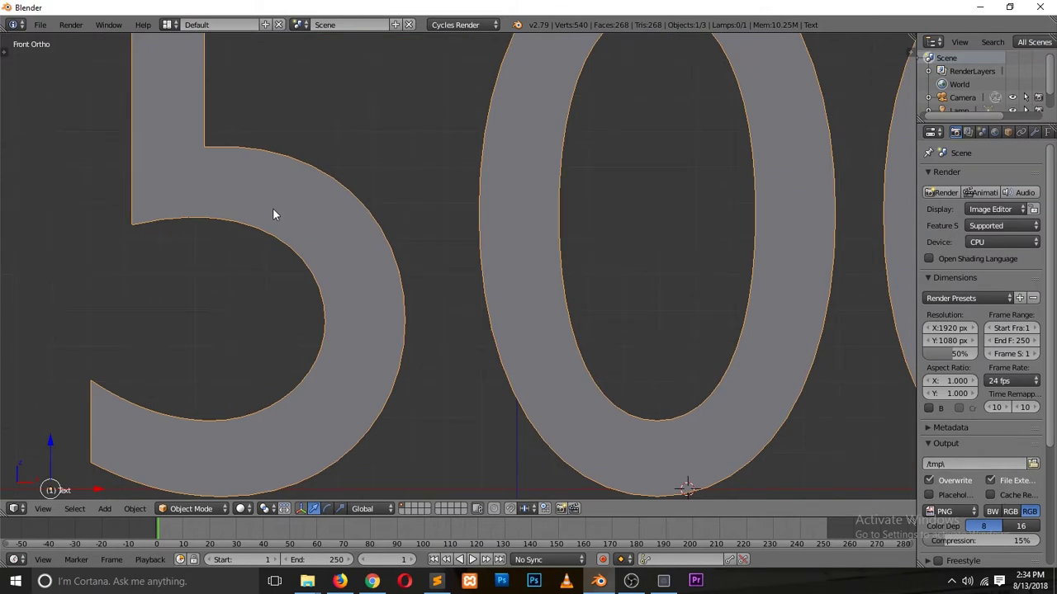
scroll(273, 208, "down", 5)
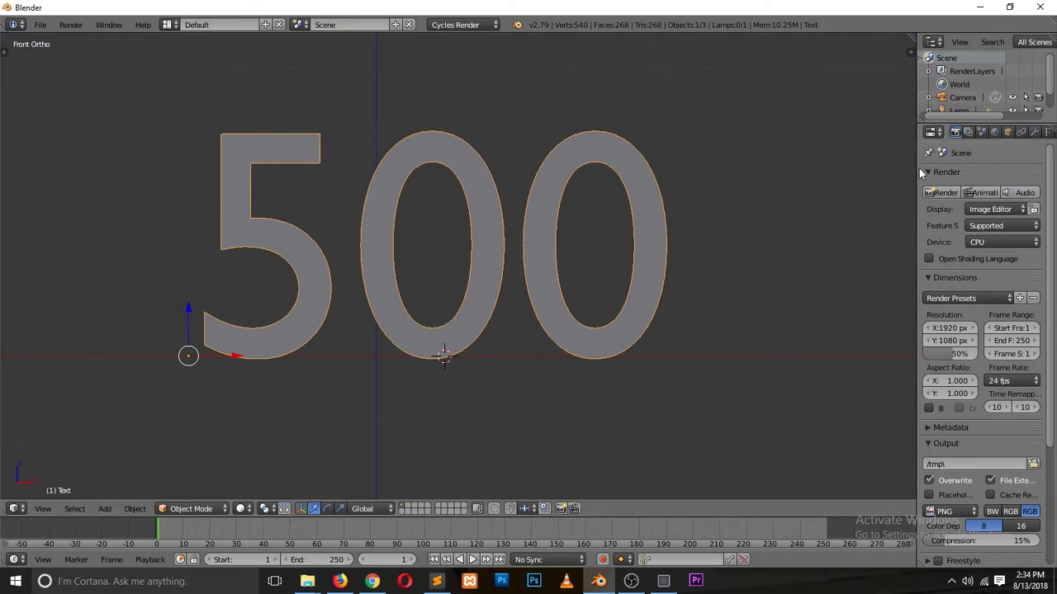
left_click_drag(917, 173, 838, 186)
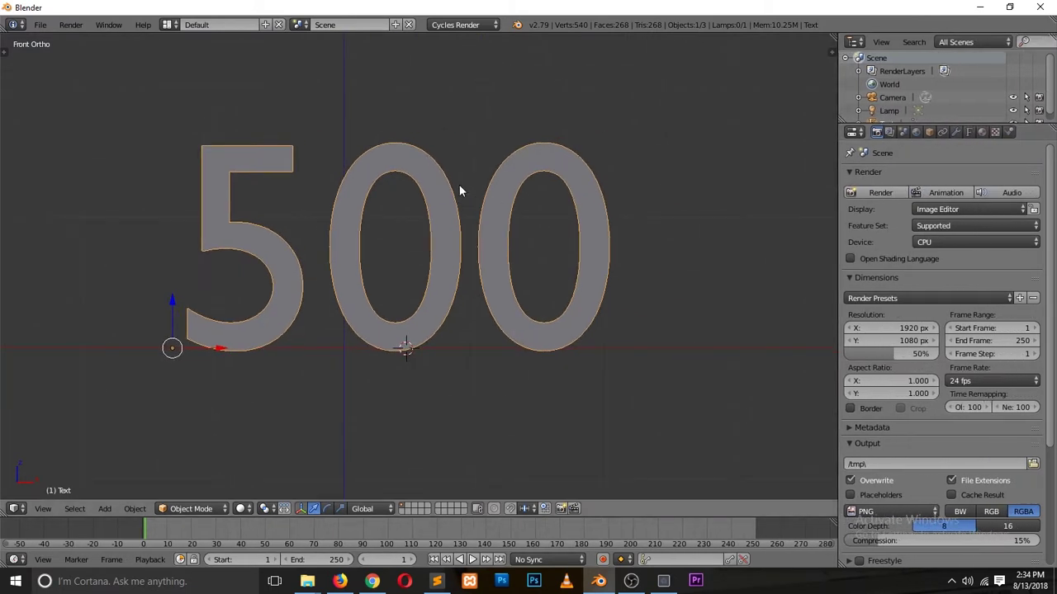
- Convert the 500 text to a mesh and enter Edit Mode to inspect its dense triangulation
key("alt+c")
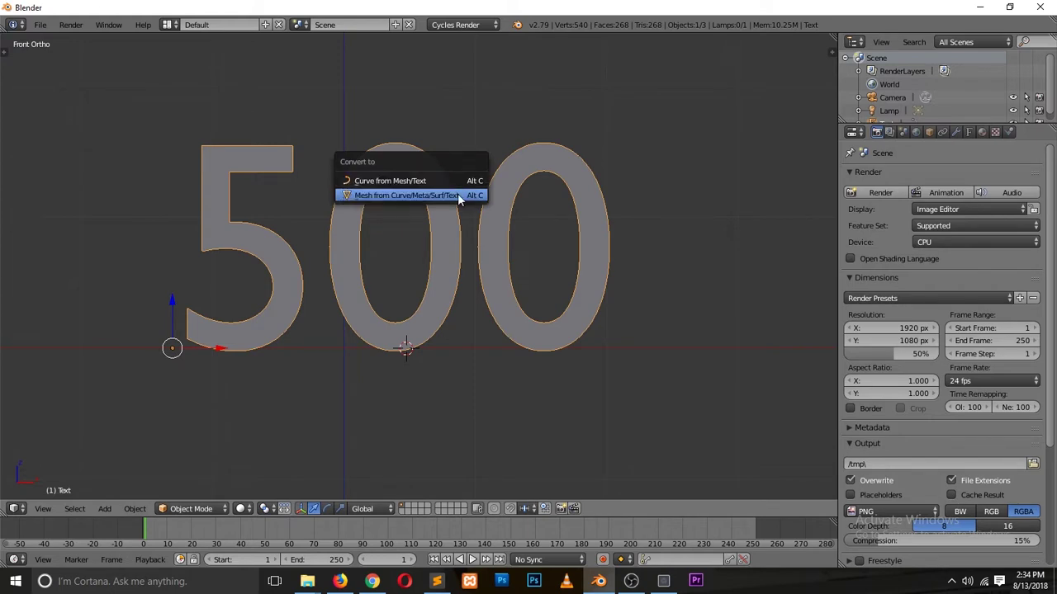
left_click(457, 193)
scroll(487, 246, "up", 4)
key("Tab")
scroll(487, 245, "down", 5)
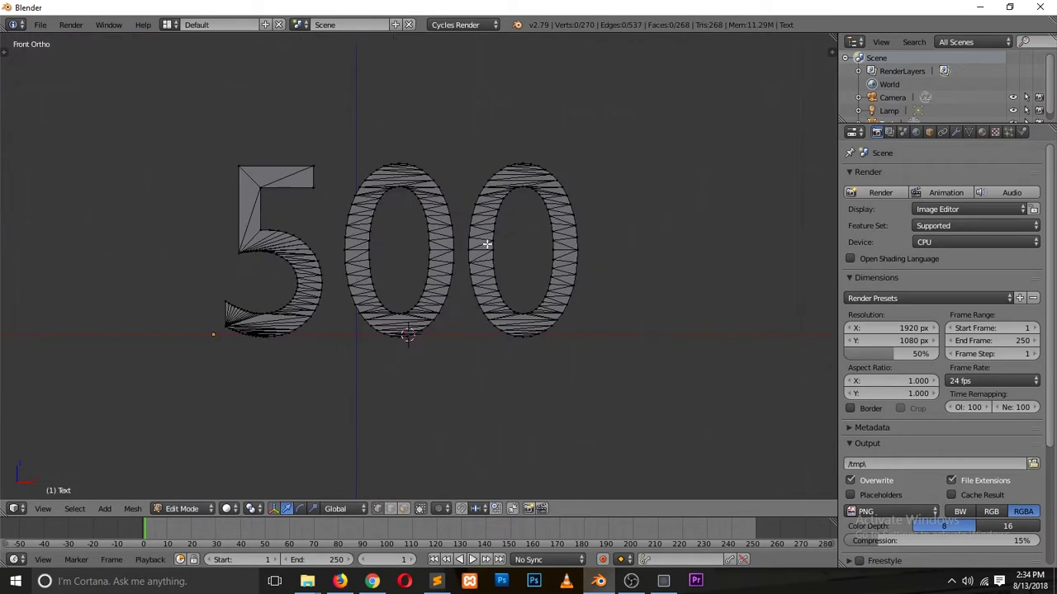
scroll(406, 261, "up", 4)
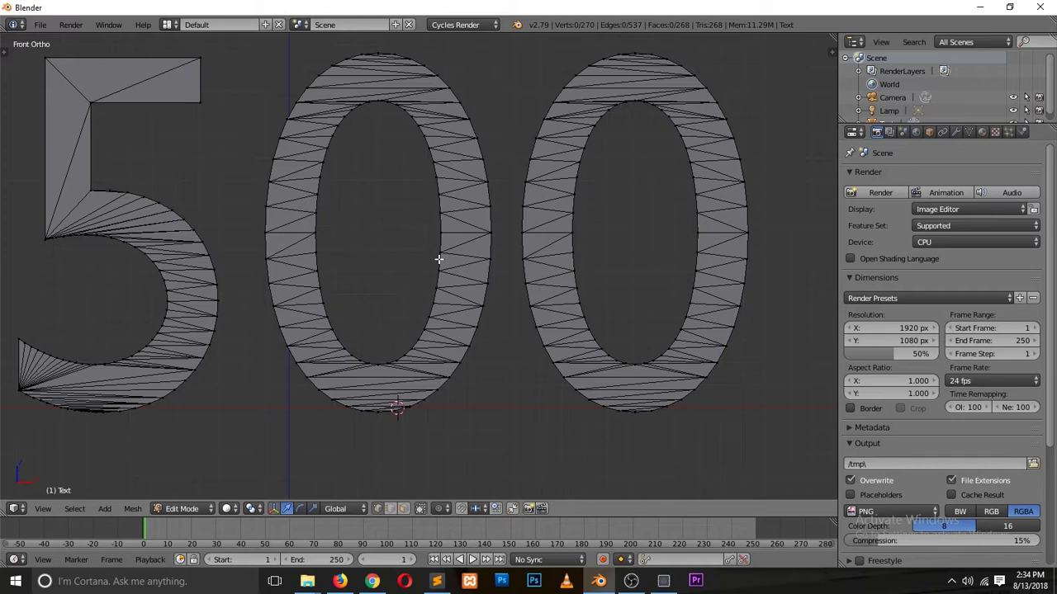
- Switch to face selection and select triangle pairs along the middle zero's inner right side
key("ctrl+Tab")
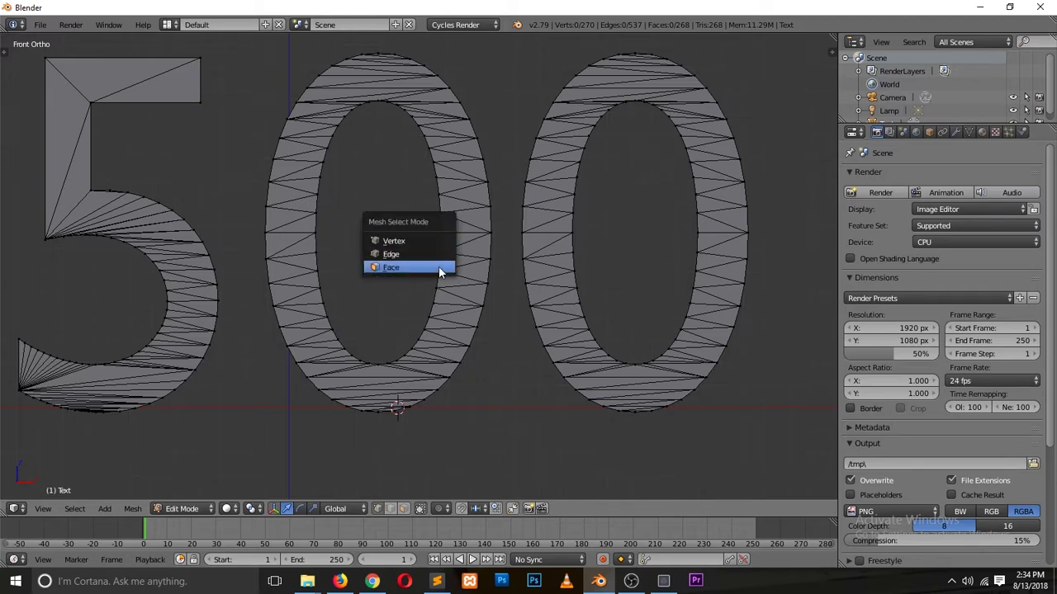
left_click(440, 269)
right_click(483, 221)
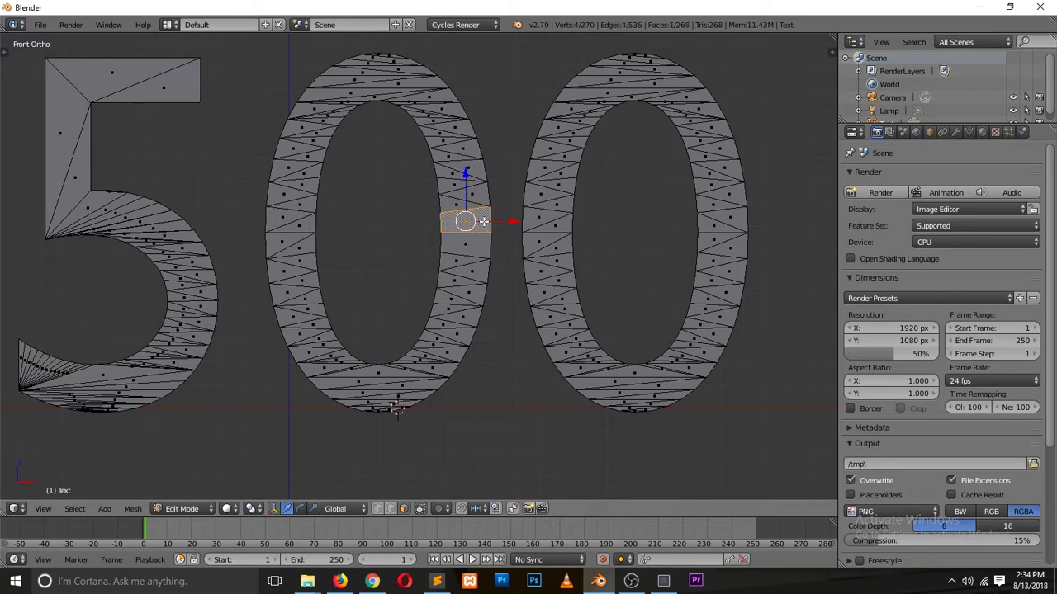
scroll(476, 216, "up", 1)
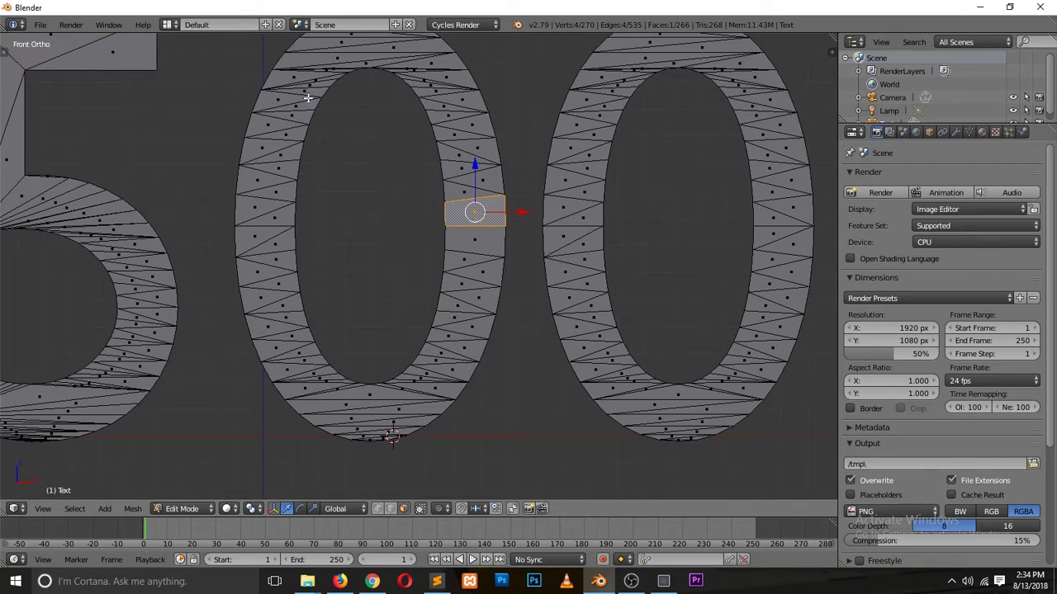
right_click(474, 187)
right_click(475, 193, "shift")
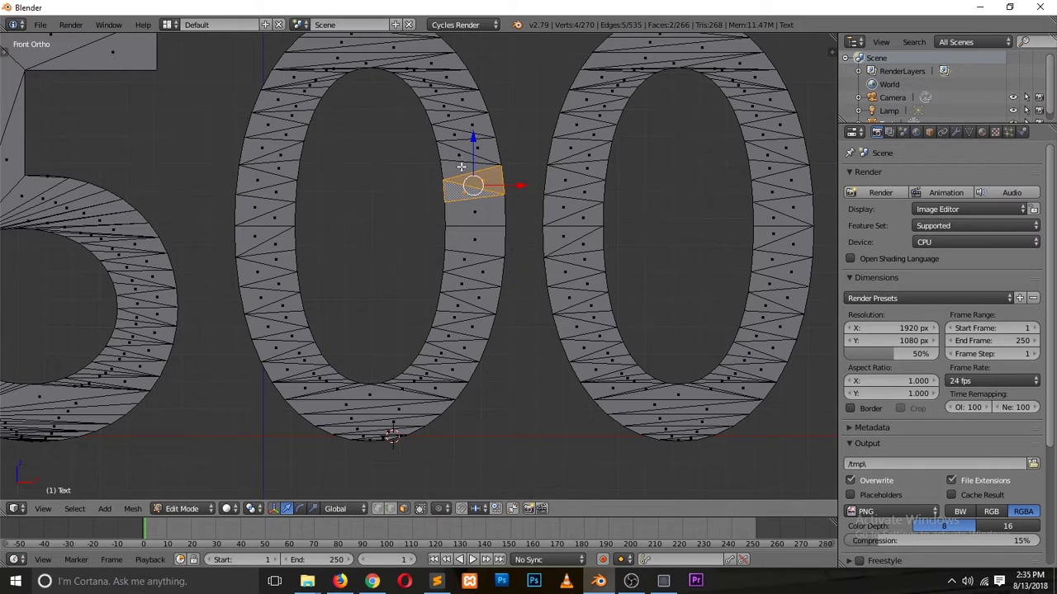
- Leave Edit Mode and undo the mesh conversion of the 500 text, along with its last move
scroll(461, 166, "down", 2)
key("Tab")
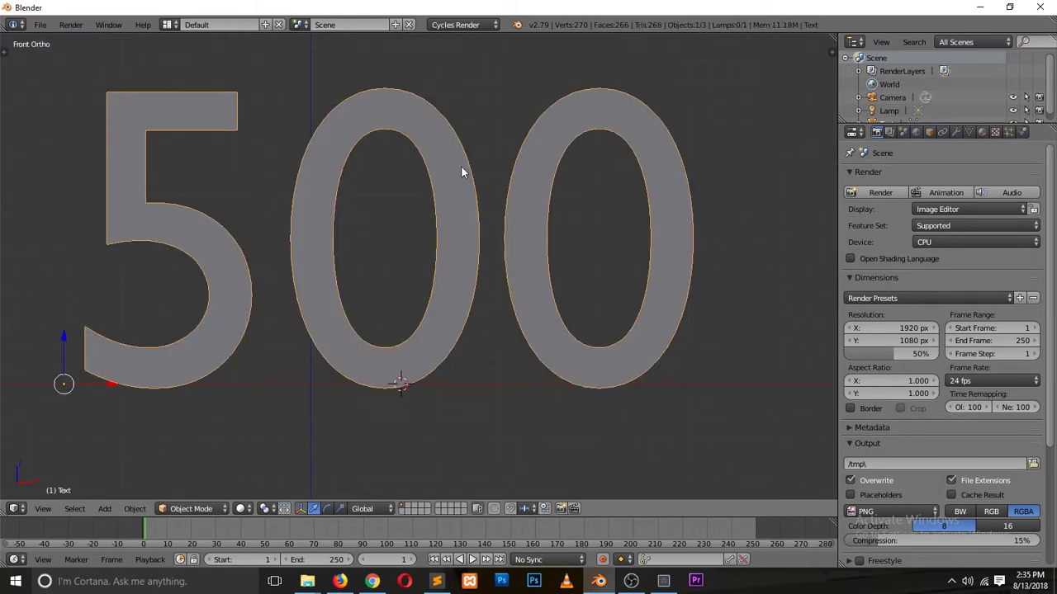
key("ctrl+z")
key("ctrl+z")
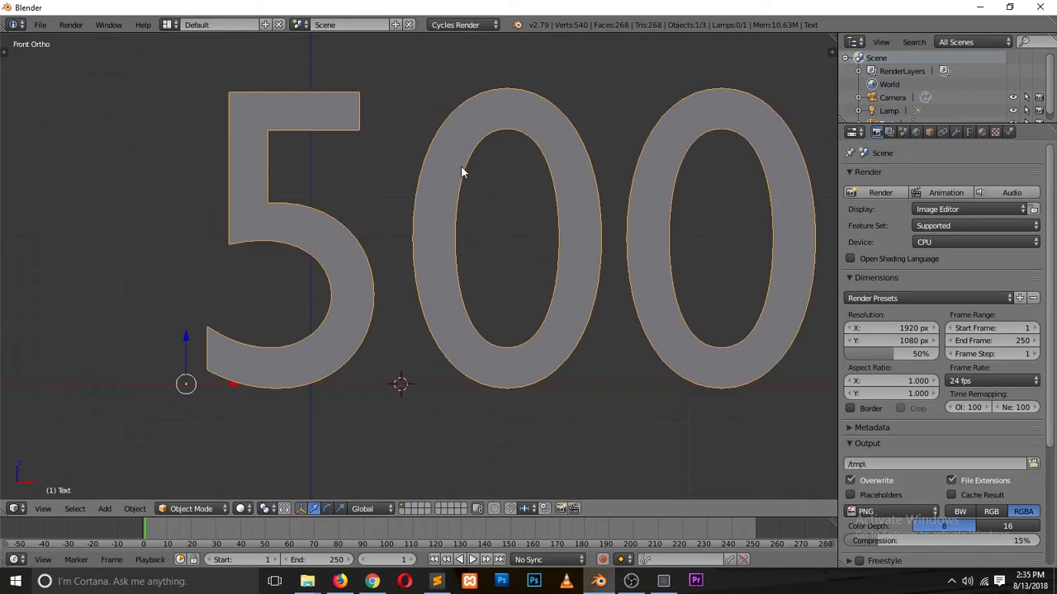
key("Tab")
key("Tab")
scroll(461, 165, "up", 4, "ctrl")
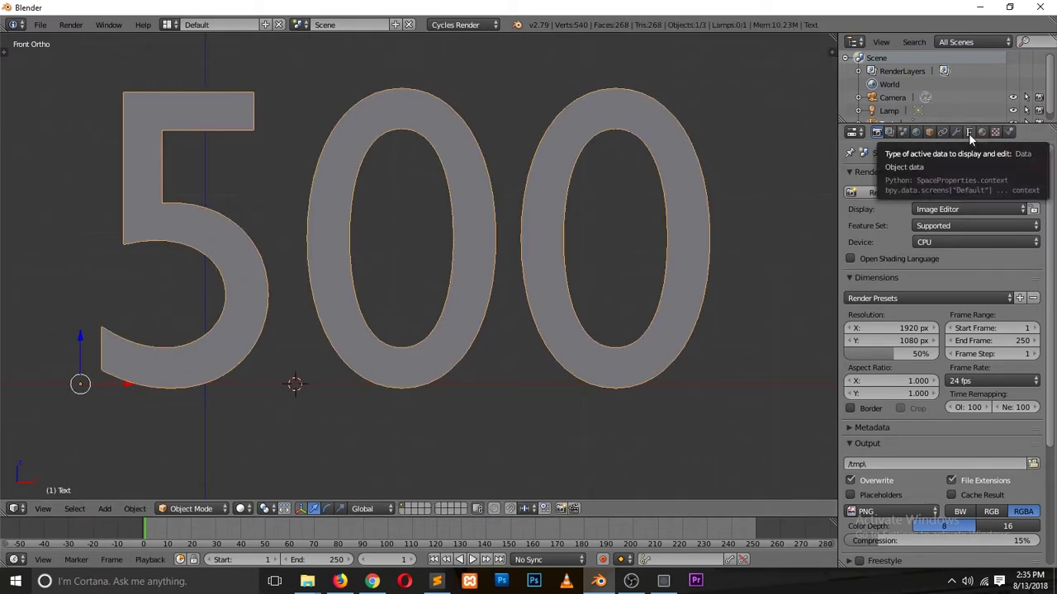
- Set the text's preview resolution U to 2
left_click(970, 134)
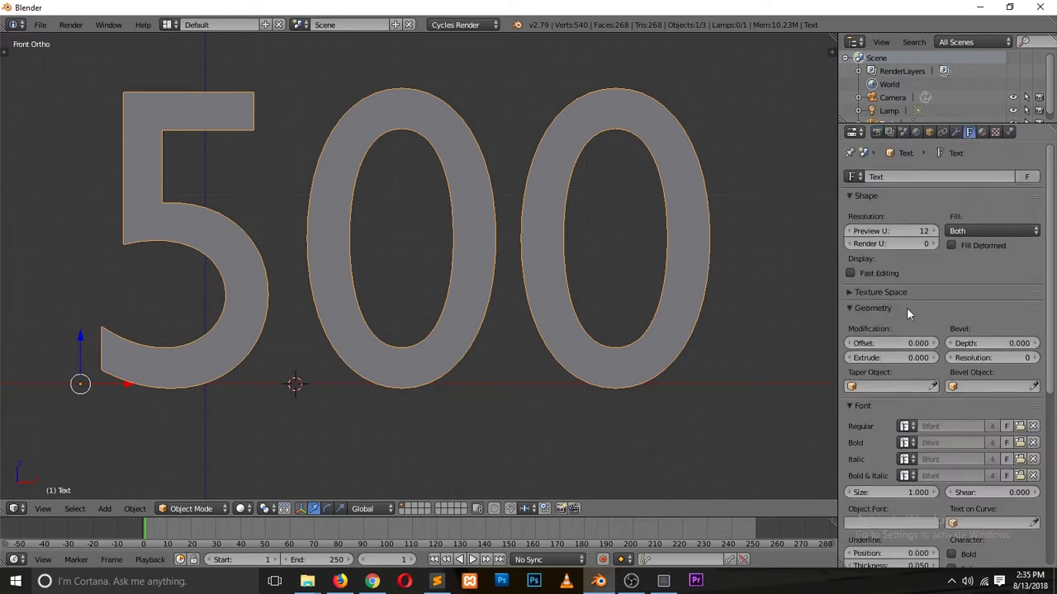
left_click_drag(918, 235, 850, 234)
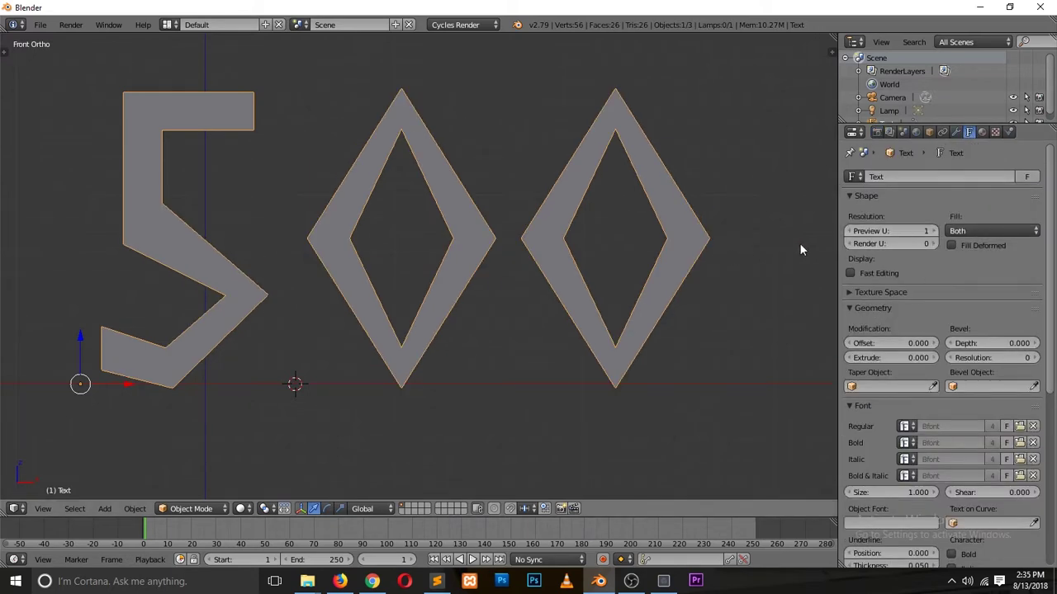
left_click(937, 233)
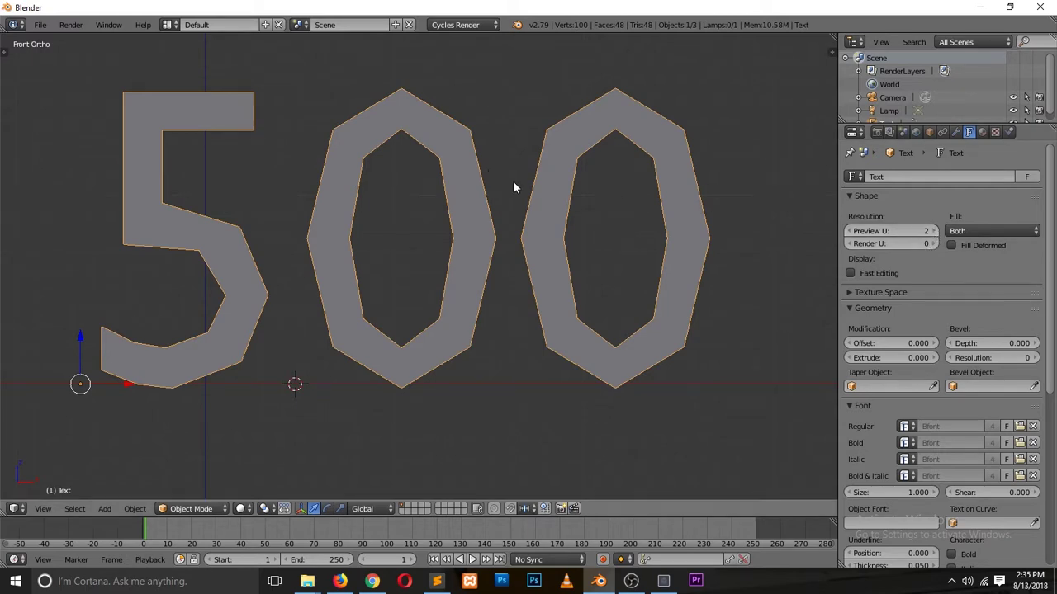
- Convert the low-resolution 500 text to a mesh and enter Edit Mode
key("alt+c")
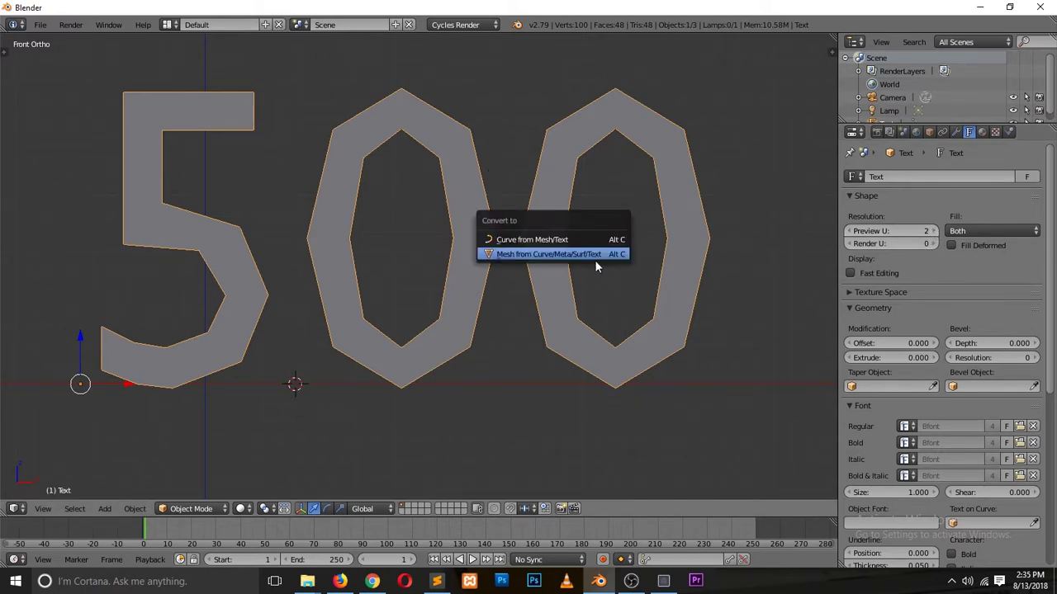
left_click(594, 260)
key("Tab")
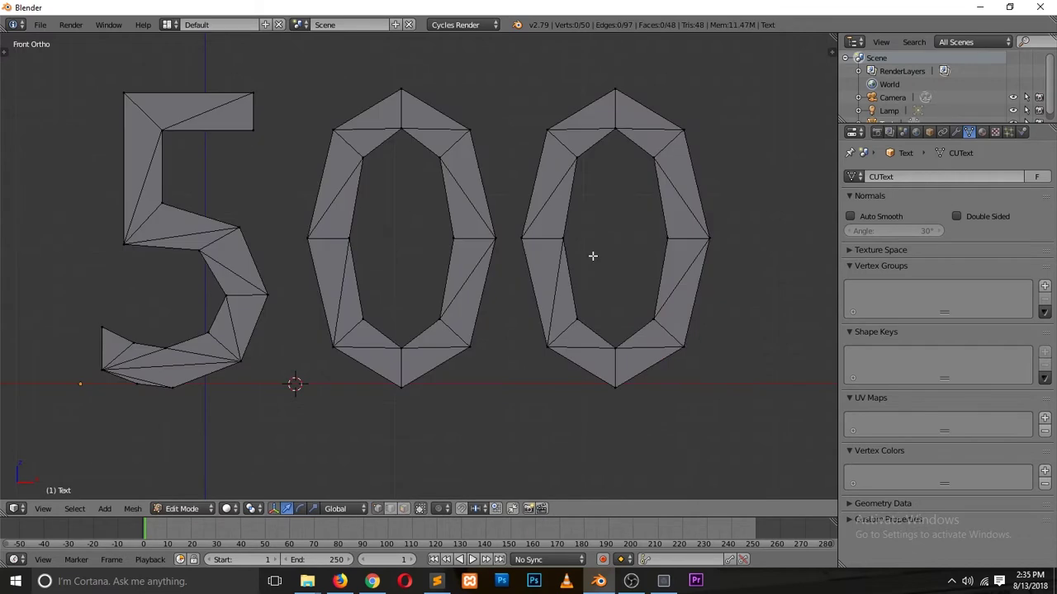
- Switch to face selection, merge the triangle pair on the middle zero's upper right side into one face, and select the adjacent top pair
key("ctrl+Tab")
left_click(502, 232)
key("ctrl+Tab")
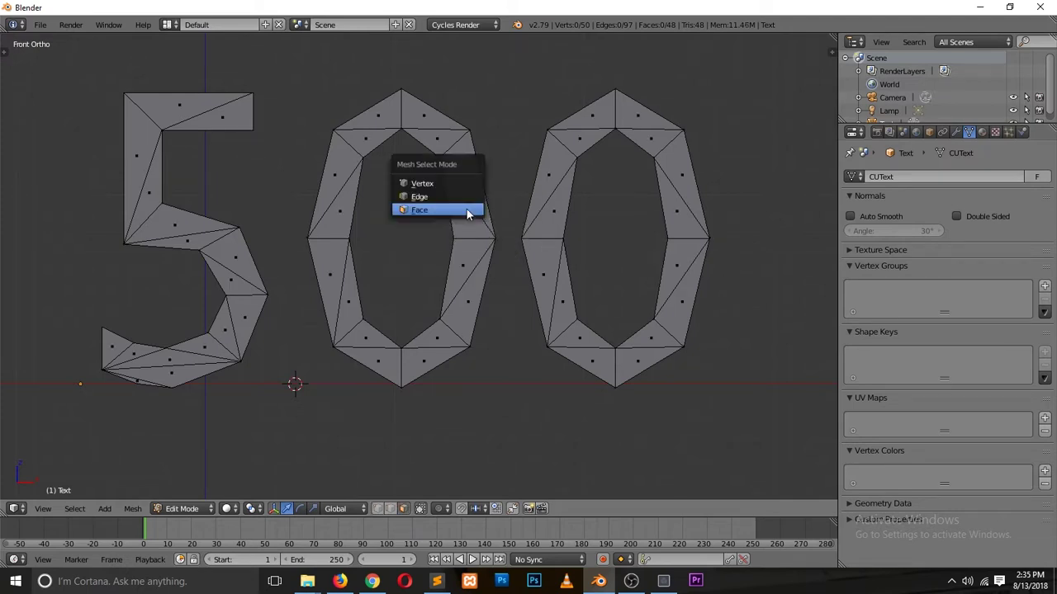
left_click(463, 206)
right_click(463, 200)
right_click(466, 181, "shift")
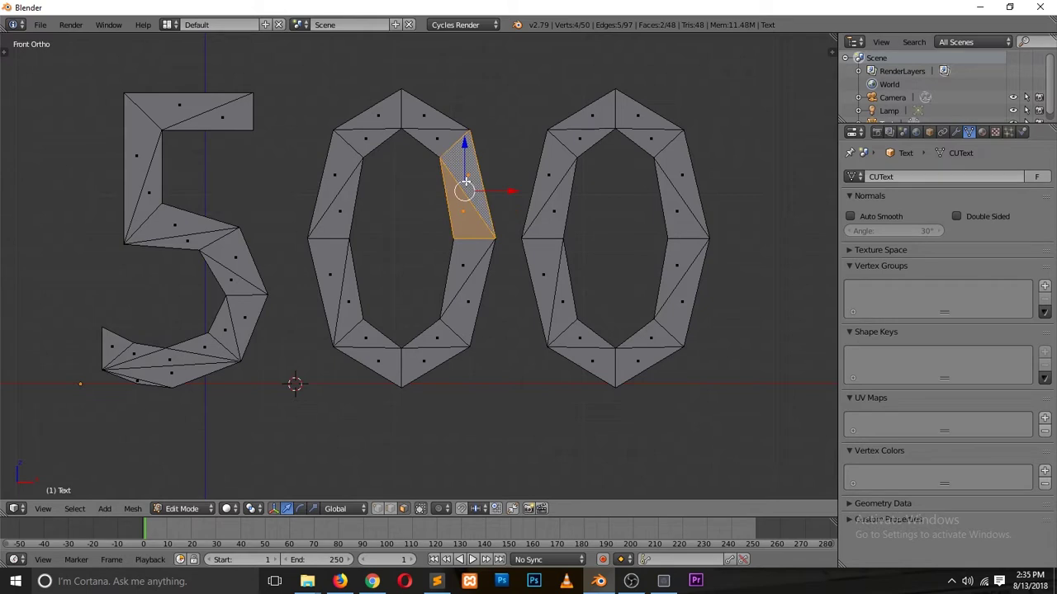
key("f")
right_click(436, 137)
right_click(425, 116, "shift")
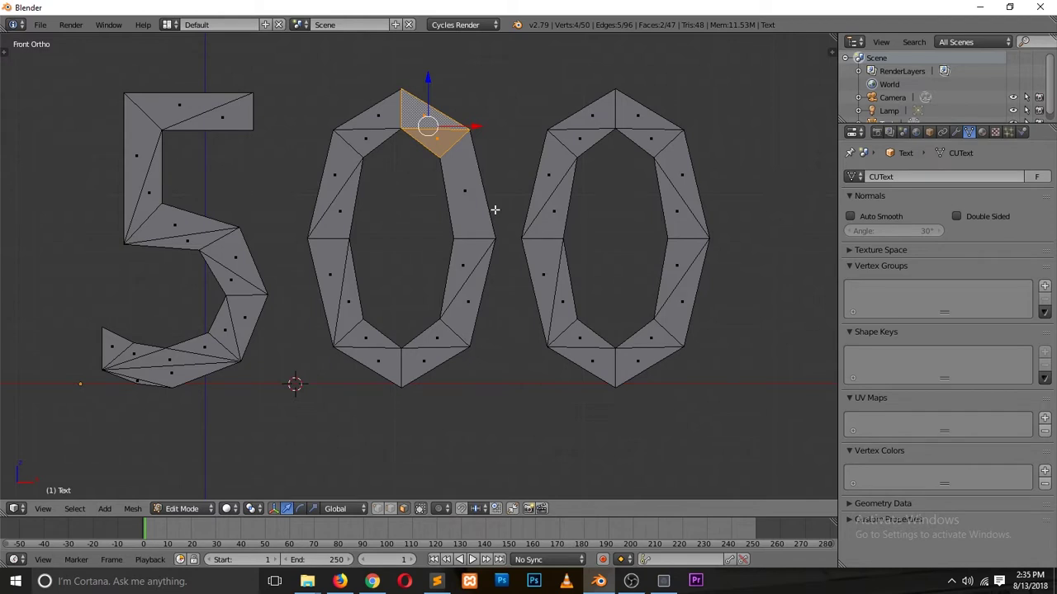
- Switch to edge selection, clear the selection, and select all linked geometry of the middle zero
key("ctrl+Tab")
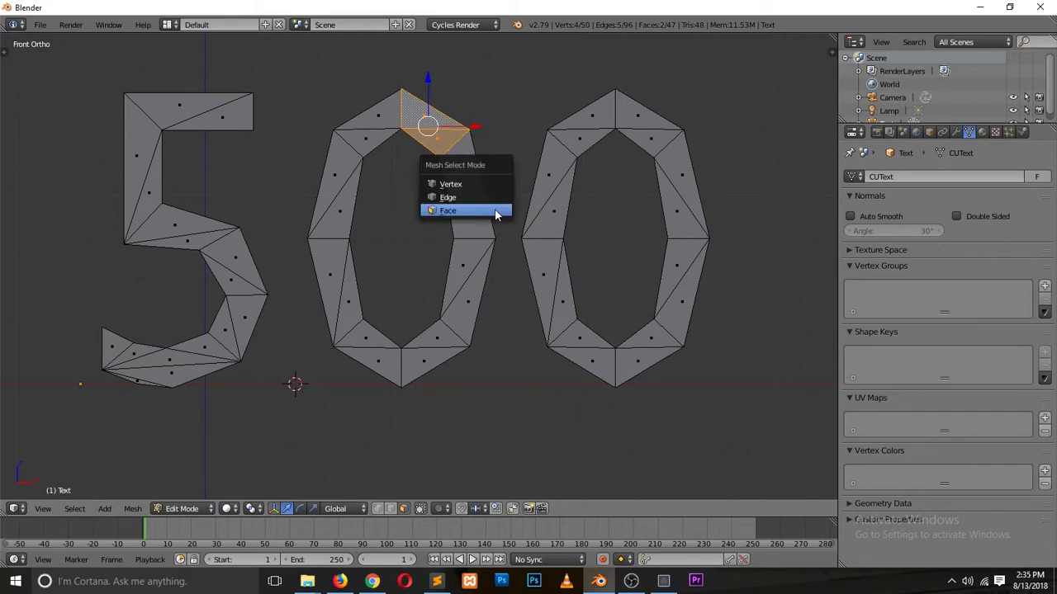
left_click(486, 203)
key("a")
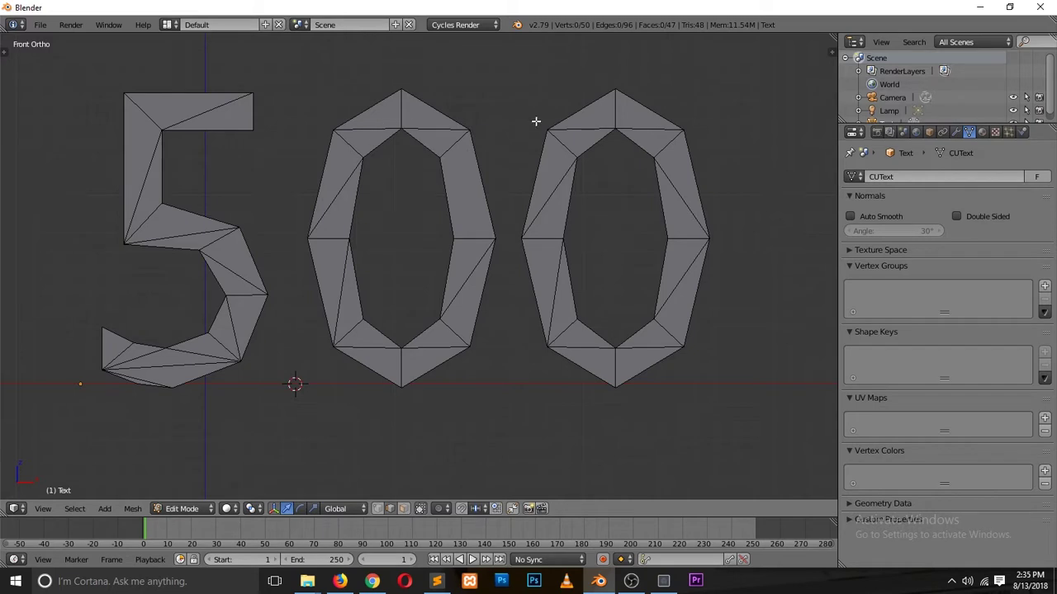
key("c")
left_click(364, 131)
mouse_move(364, 130)
left_mouse_down()
mouse_move(327, 219)
mouse_move(330, 257)
mouse_move(348, 319)
mouse_move(372, 352)
mouse_move(419, 375)
left_mouse_up()
right_click(454, 275)
right_click(446, 244)
key("ctrl+l")
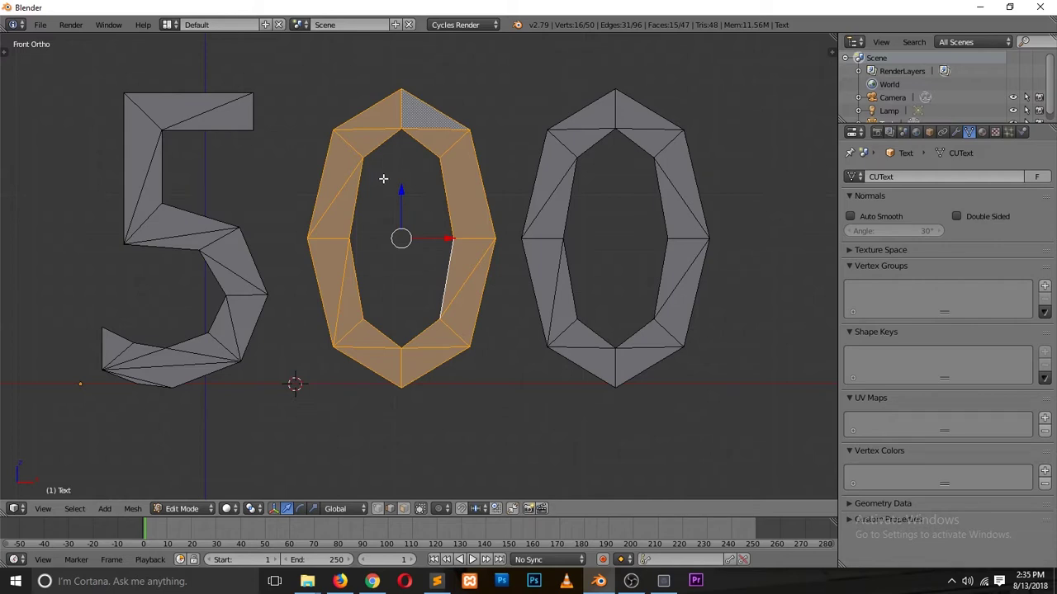
- Deselect the middle zero's inner and outer boundary loops and delete the remaining interior edges
right_click(360, 174, "alt")
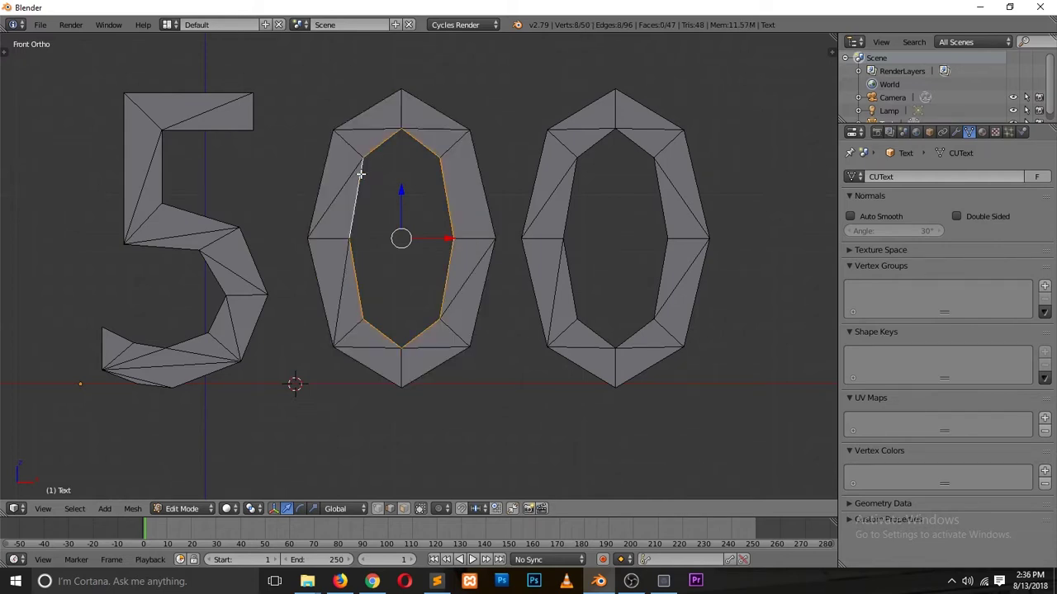
key("ctrl+z")
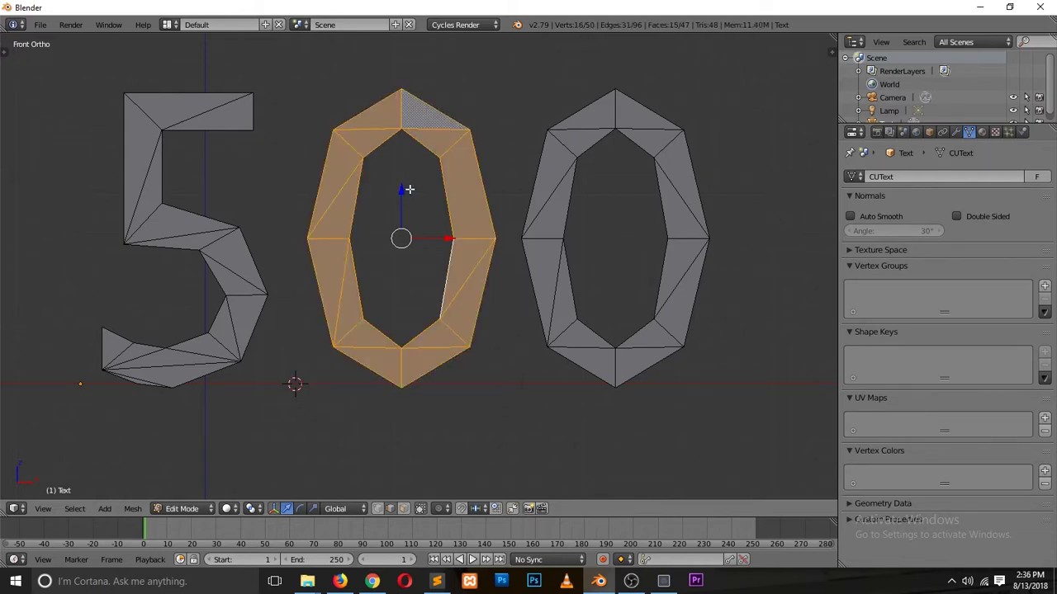
right_click(359, 184, "alt+shift")
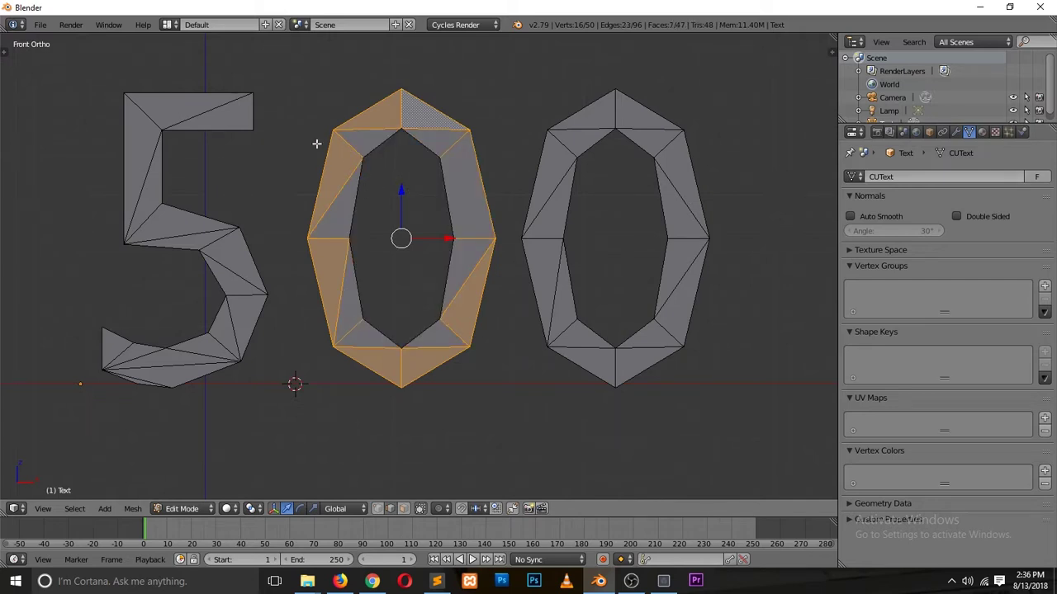
key("ctrl+z")
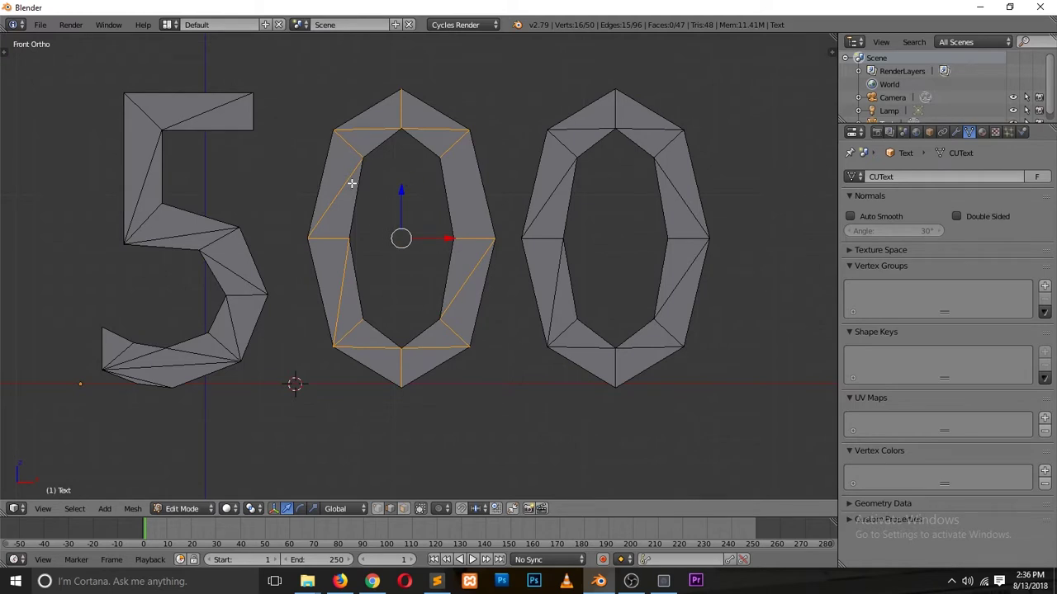
key("x")
left_click(404, 203)
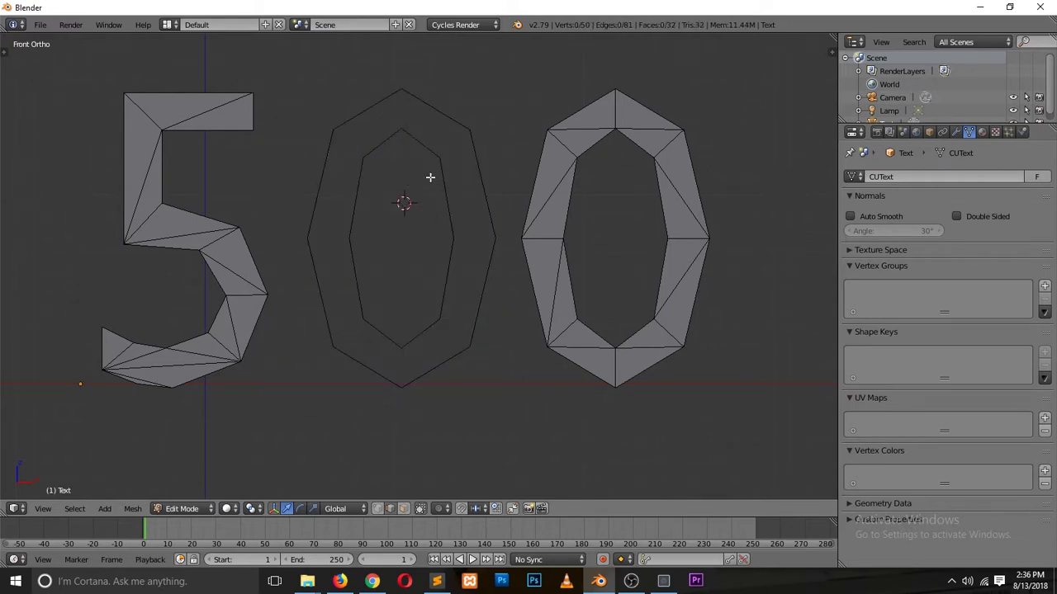
- Select the middle zero's inner and outer edge loops and connect them with Bridge Edge Loops
right_click(427, 144, "alt")
right_click(445, 117, "shift")
right_click(438, 108, "alt")
right_click(436, 146, "alt+shift")
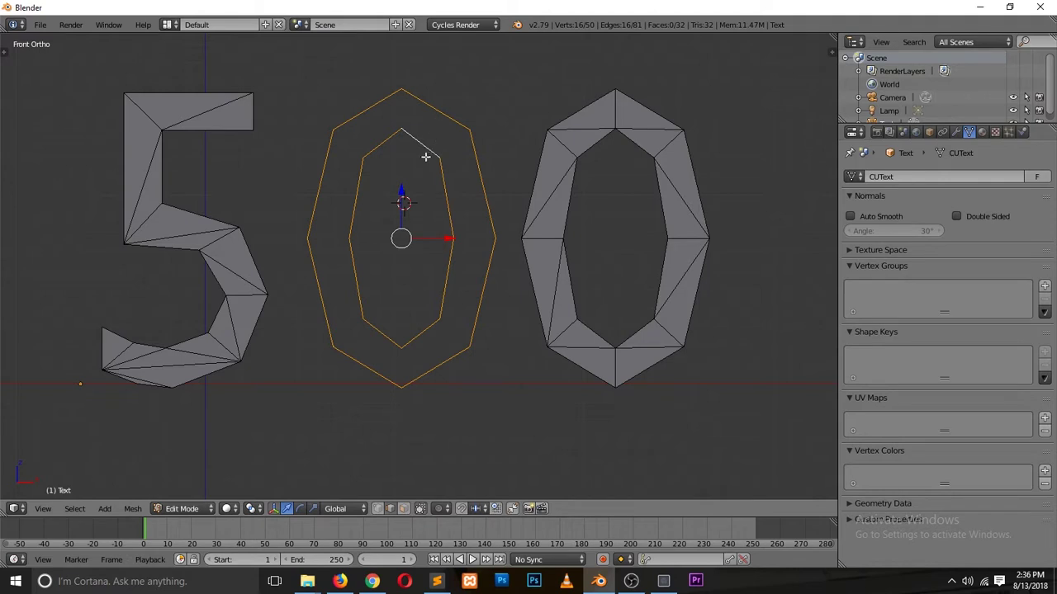
key("w")
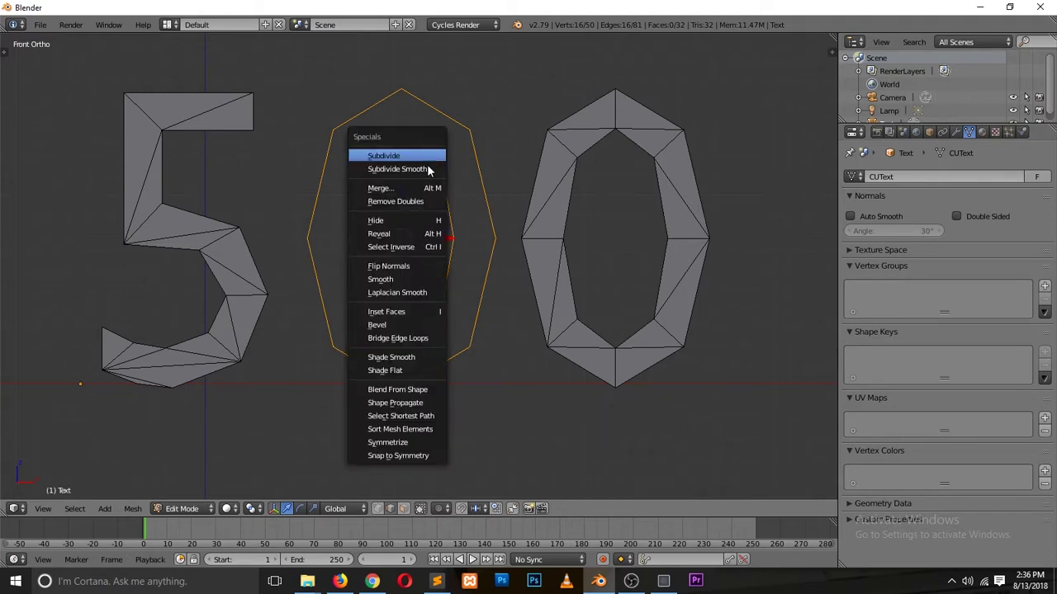
left_click(431, 338)
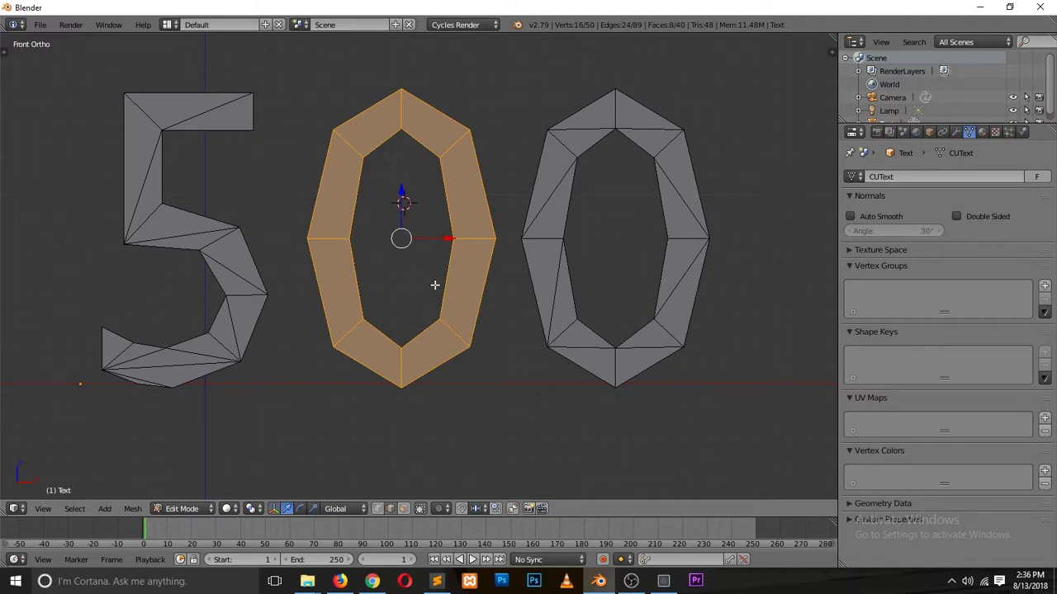
- Select all linked geometry of the 5 and deselect its outline edges so only the interior edges stay selected
middle_click_drag(87, 257, 236, 256, "shift")
scroll(231, 191, "up", 3)
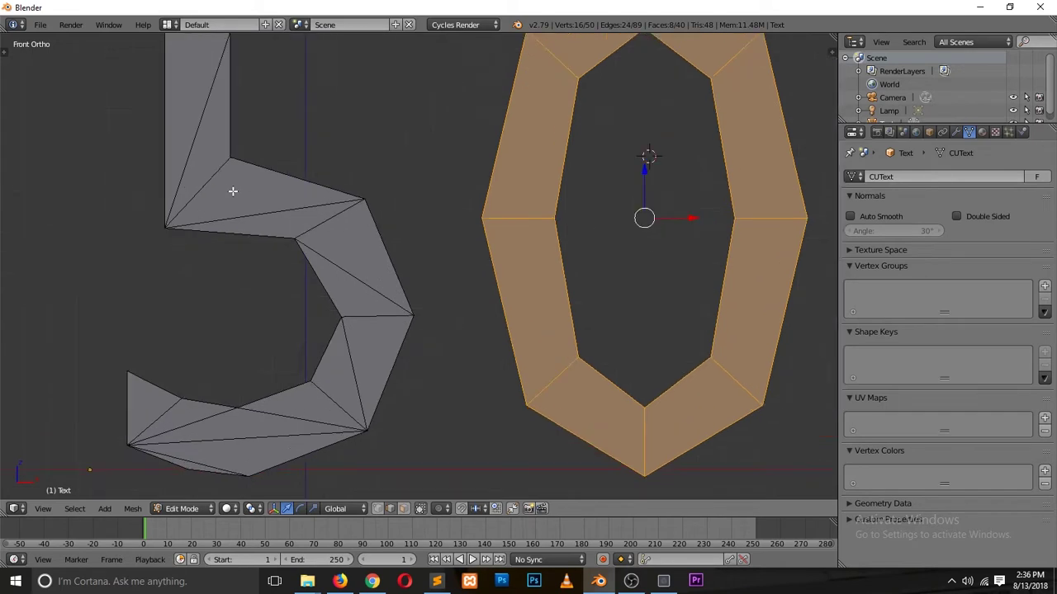
scroll(338, 199, "down", 2)
scroll(354, 207, "up", 1, "ctrl")
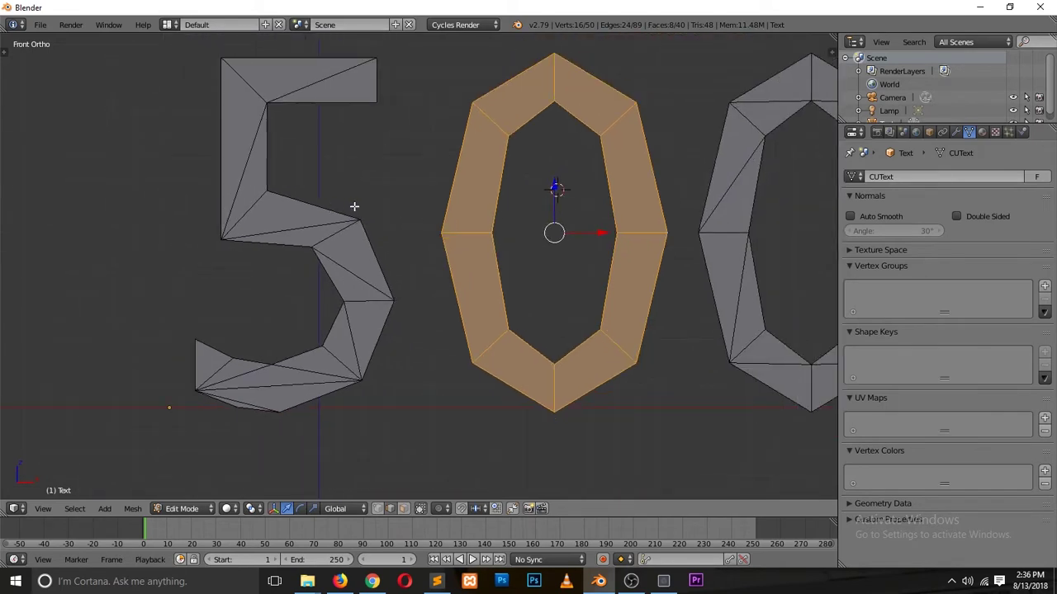
right_click(265, 164)
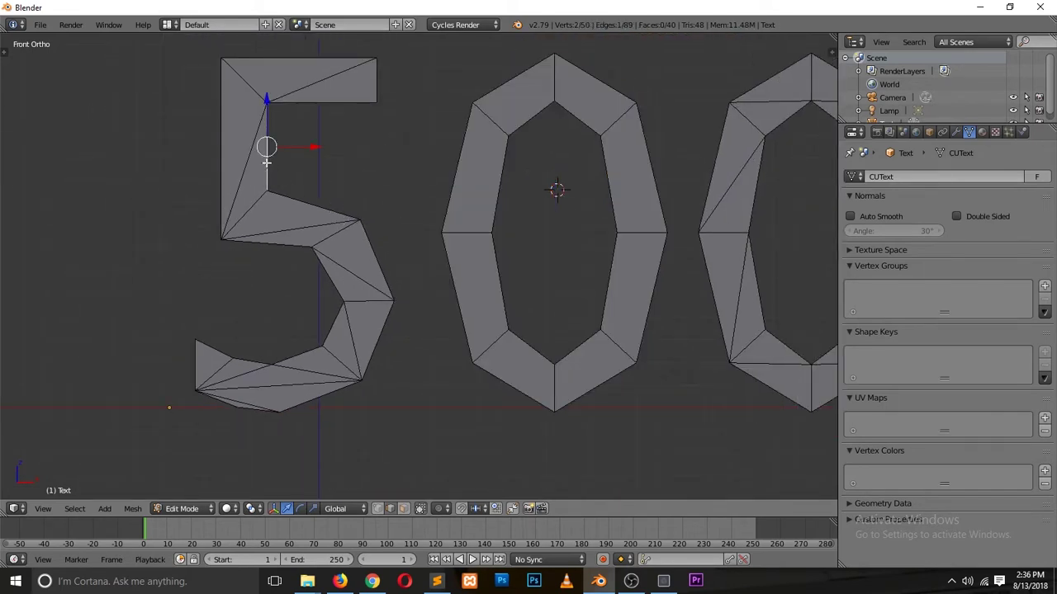
key("ctrl+l")
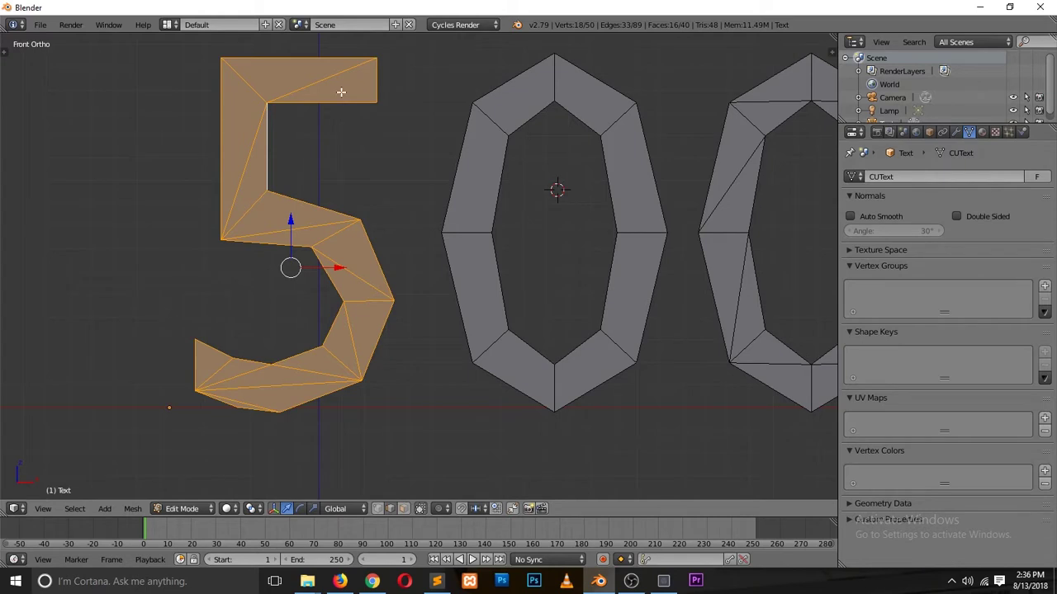
right_click(331, 56, "alt+shift")
right_click(330, 108, "alt+shift")
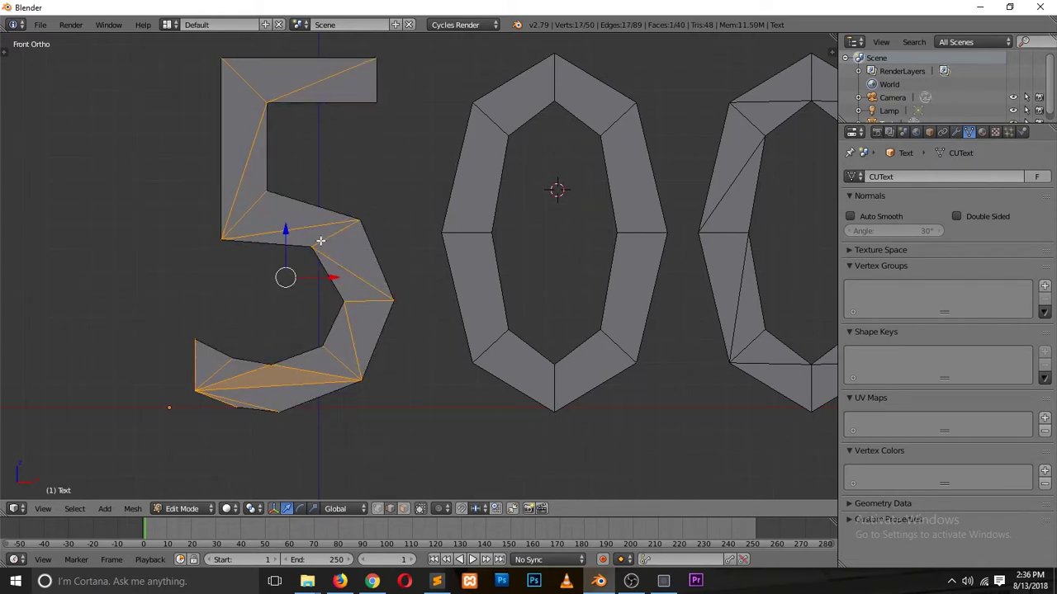
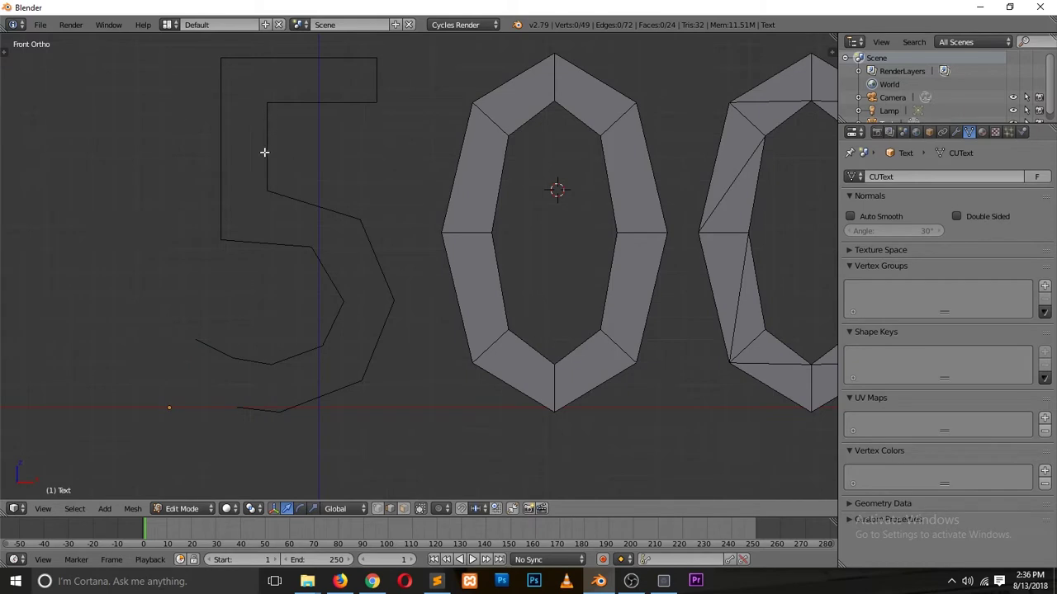
- Undo the last deletion, exclude the edge closing the 5's lower tail from the selection, and delete the selected interior edges
key("ctrl+z")
right_click(208, 401, "shift")
right_click(187, 368, "shift")
key("x")
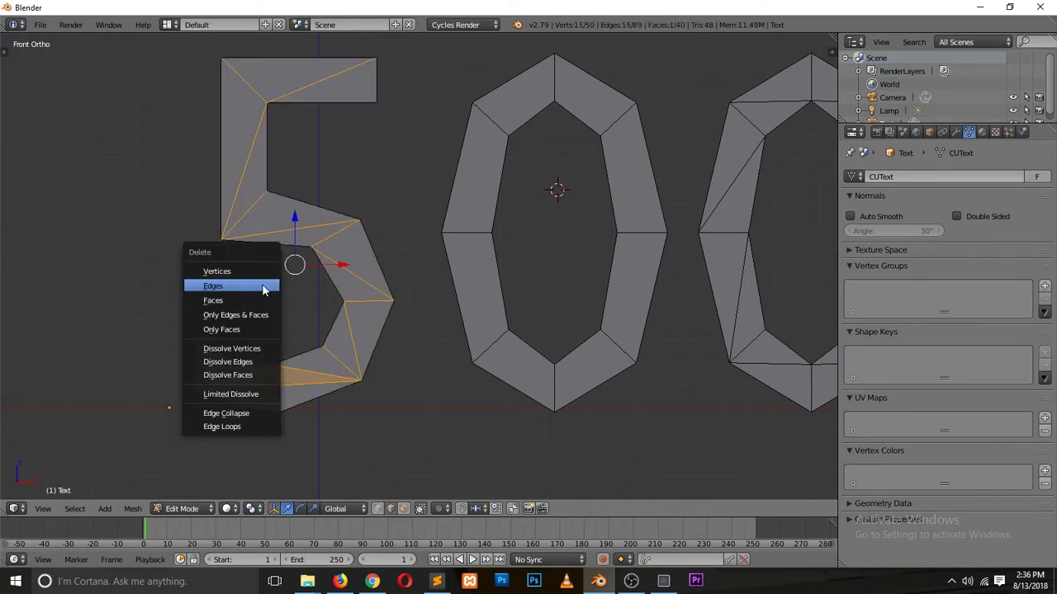
left_click(261, 285)
- Select the 5's entire closed outline and try to connect it with Bridge Edge Loops
right_click(314, 348, "alt")
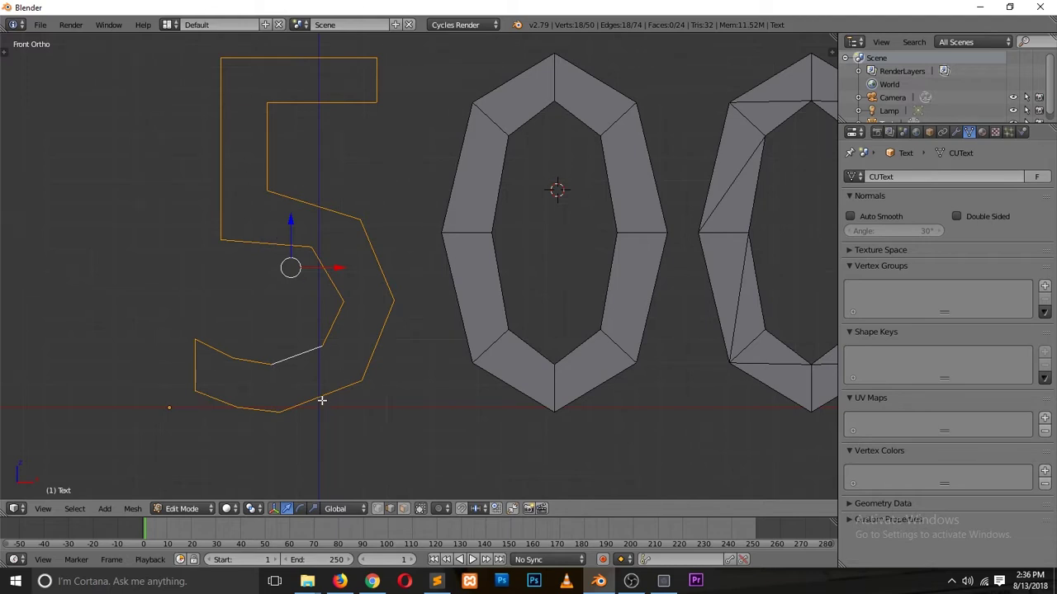
key("w")
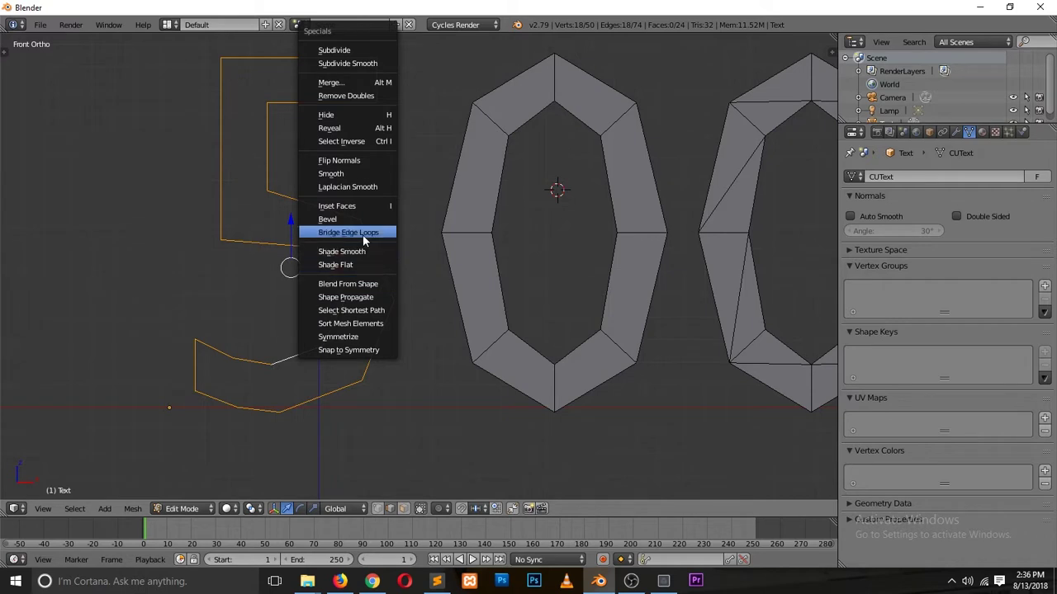
left_click(359, 234)
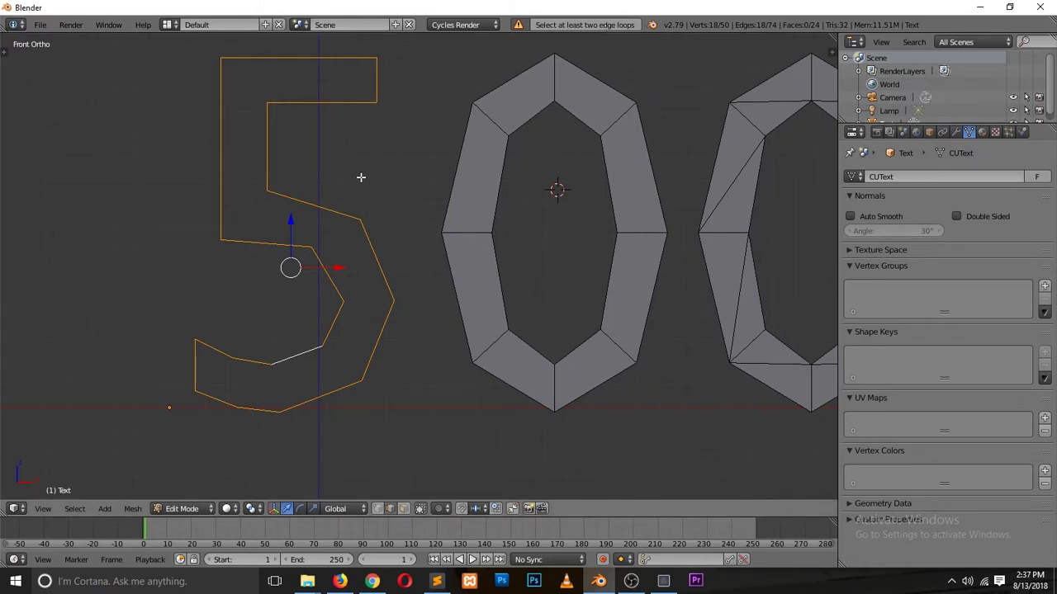
- Deselect the two short end edges of the 5 and bridge its remaining outline chains with Bridge Edge Loops
right_click(375, 76, "shift")
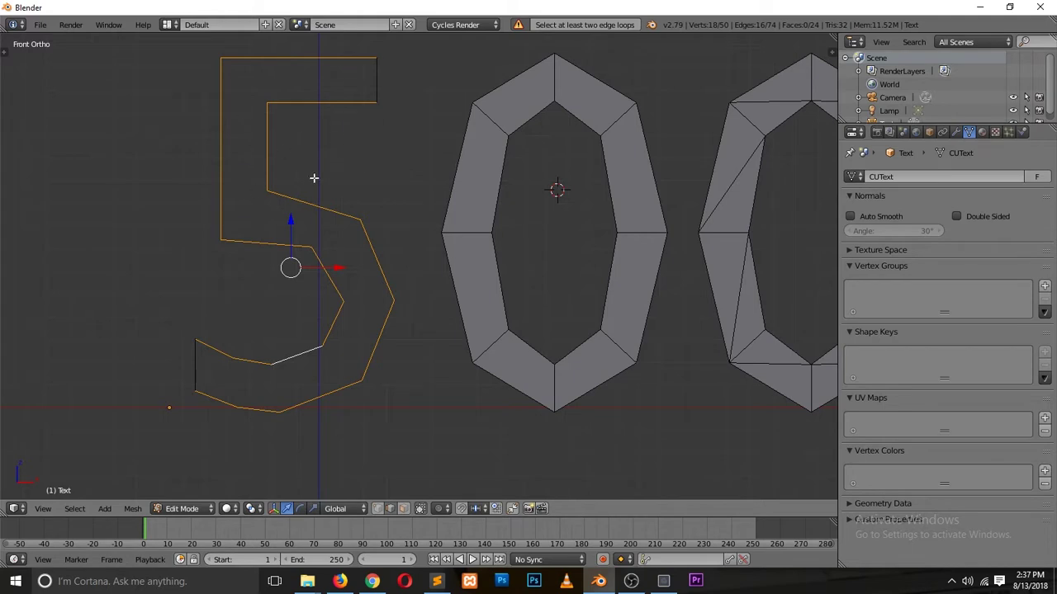
key("w")
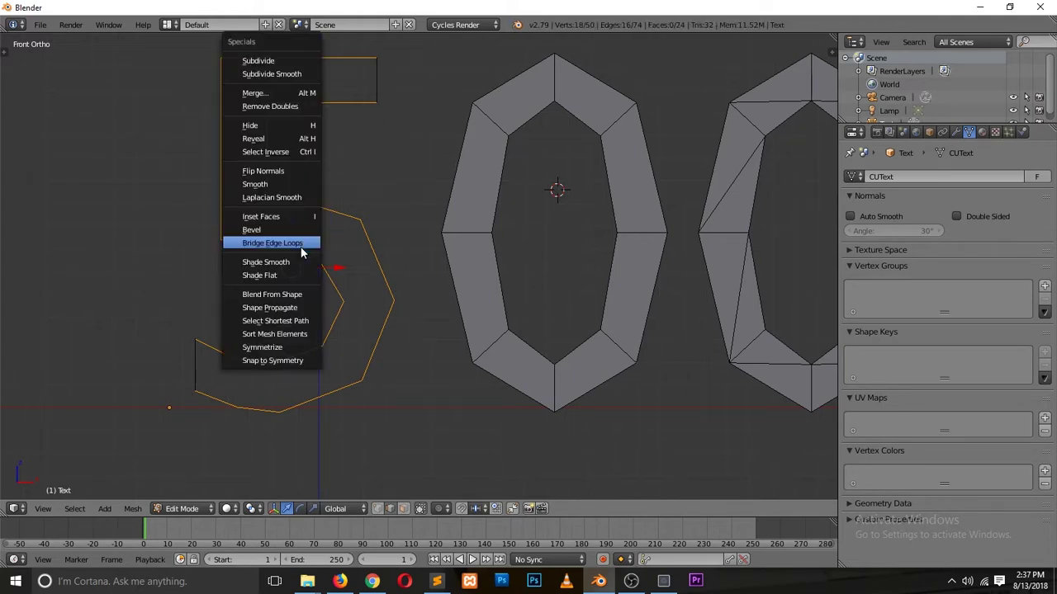
left_click(302, 244)
scroll(388, 377, "up", 4, "ctrl")
scroll(276, 228, "down", 1)
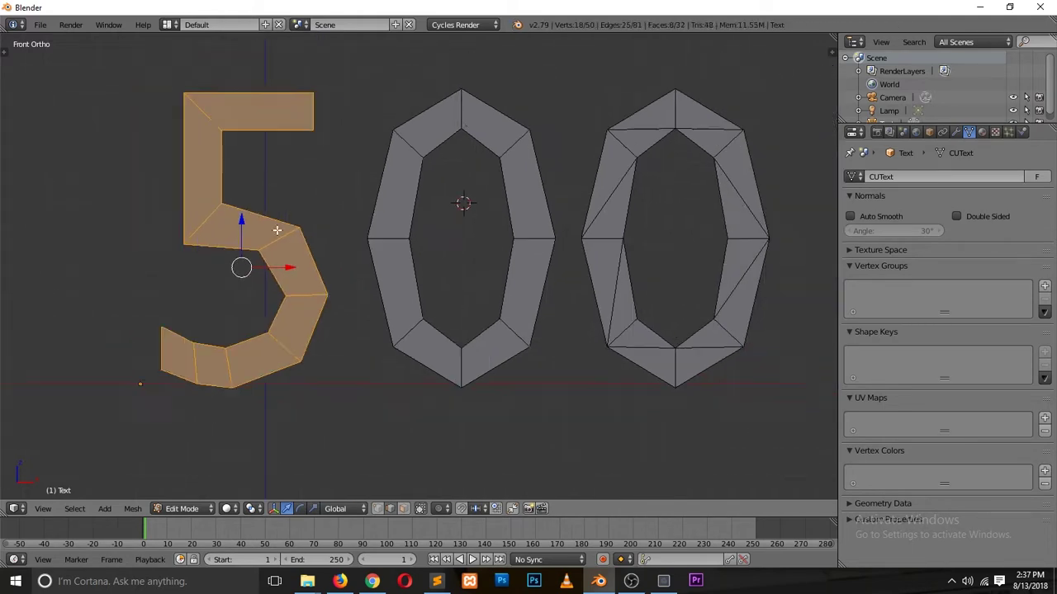
scroll(281, 223, "up", 2)
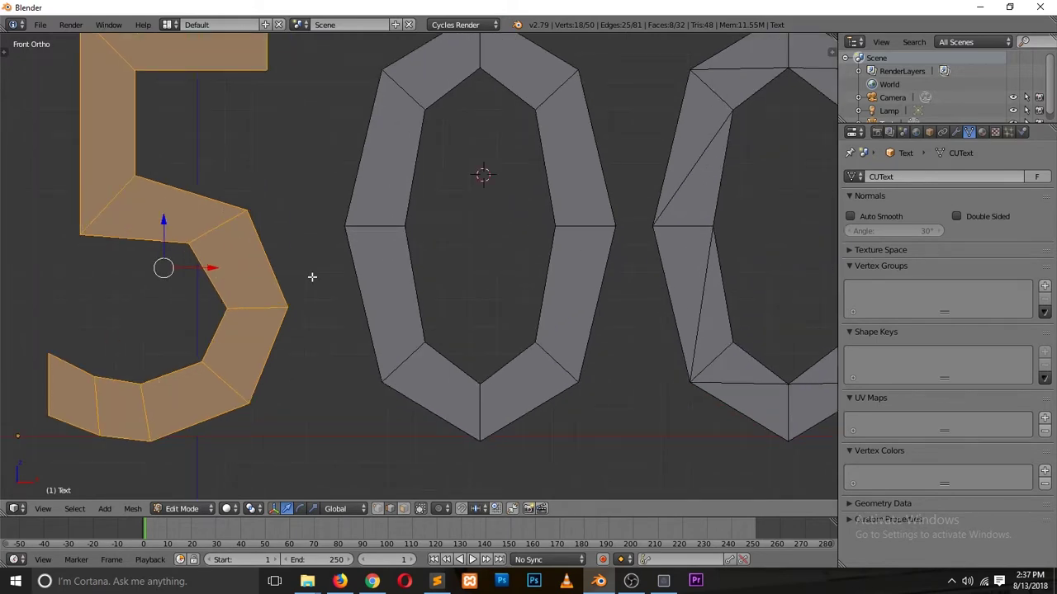
scroll(355, 318, "up", 8, "ctrl")
scroll(338, 302, "down", 4)
scroll(336, 302, "up", 1, "ctrl")
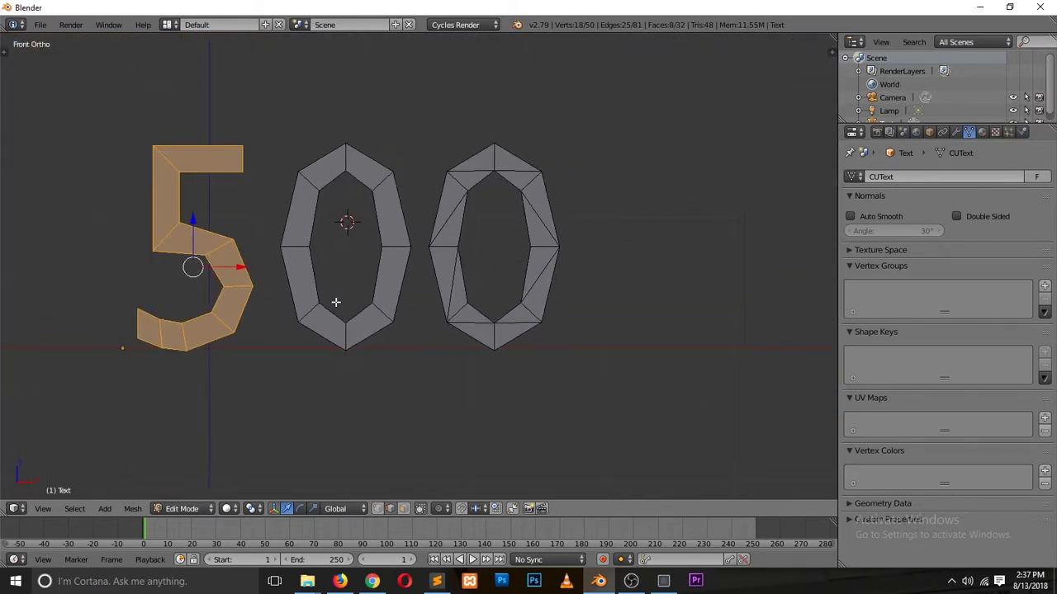
scroll(312, 301, "up", 3)
scroll(280, 293, "up", 4, "ctrl")
- Select both long outline chains of the bridged 5 and revert the 5 to its unfilled outline
right_click(238, 267, "alt")
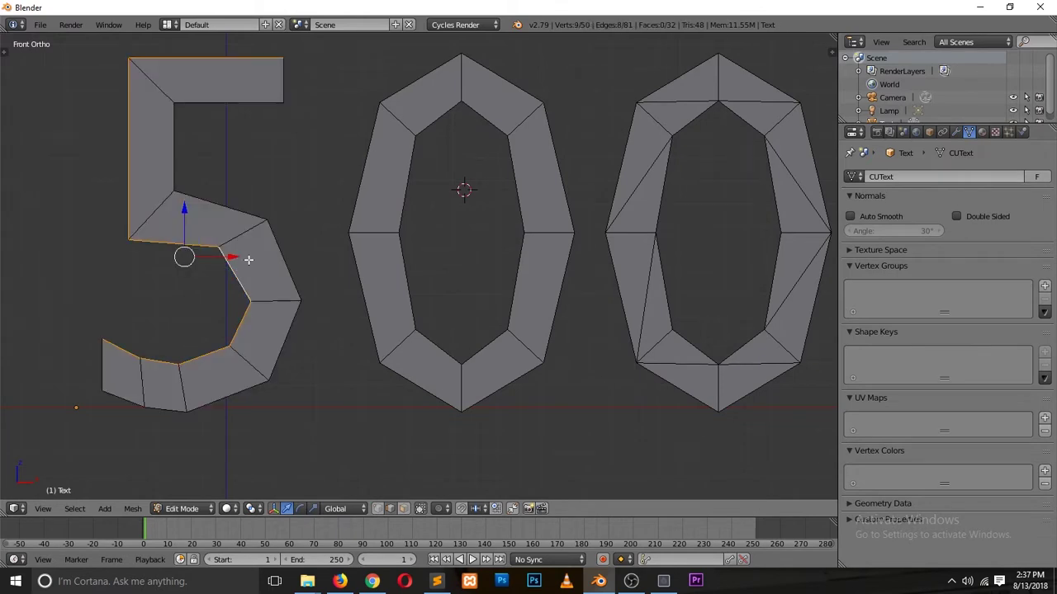
right_click(291, 238, "alt+shift")
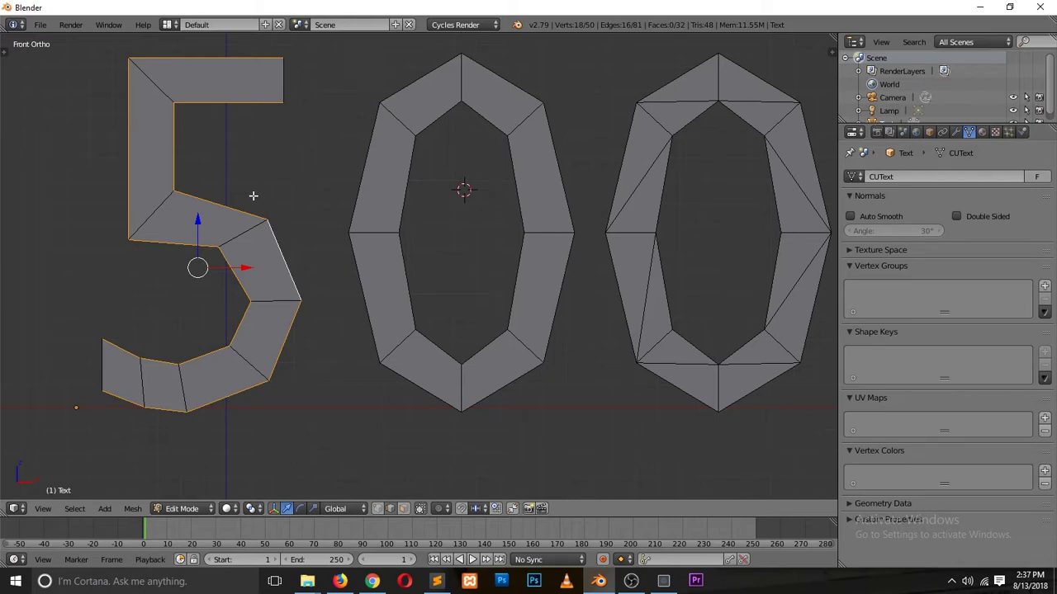
scroll(293, 224, "down", 1, "ctrl")
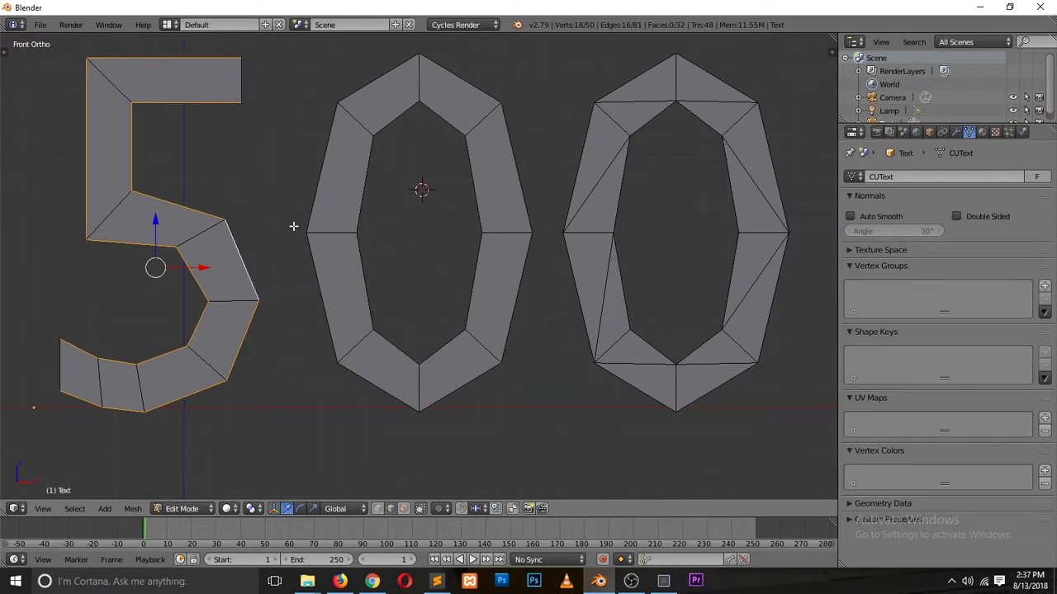
key("x")
left_click(201, 189)
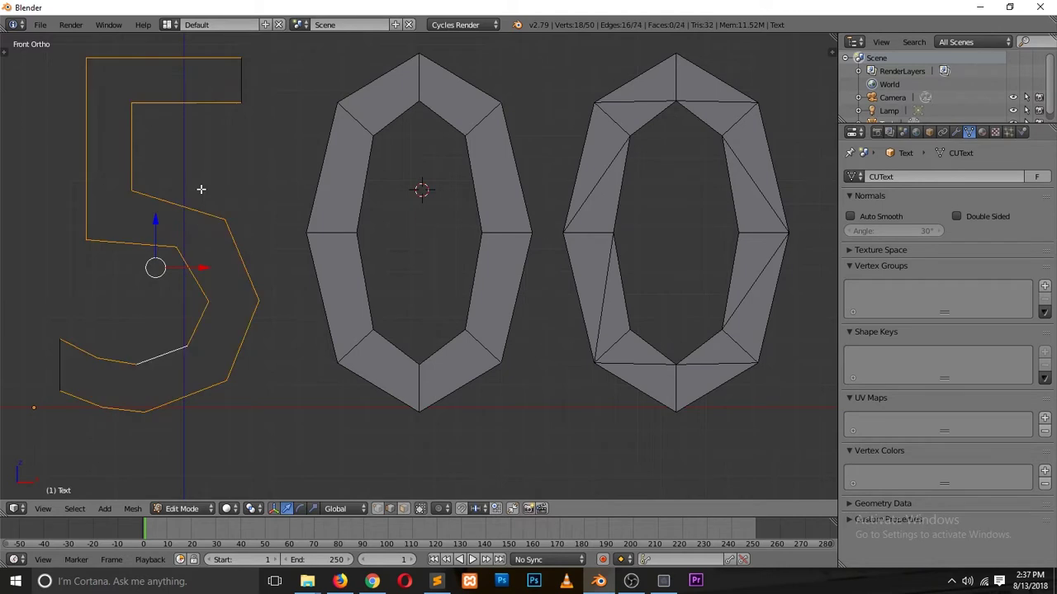
- Subdivide the slanted outline edge where the 5's stem meets the top of its curve
right_click(201, 205)
key("w")
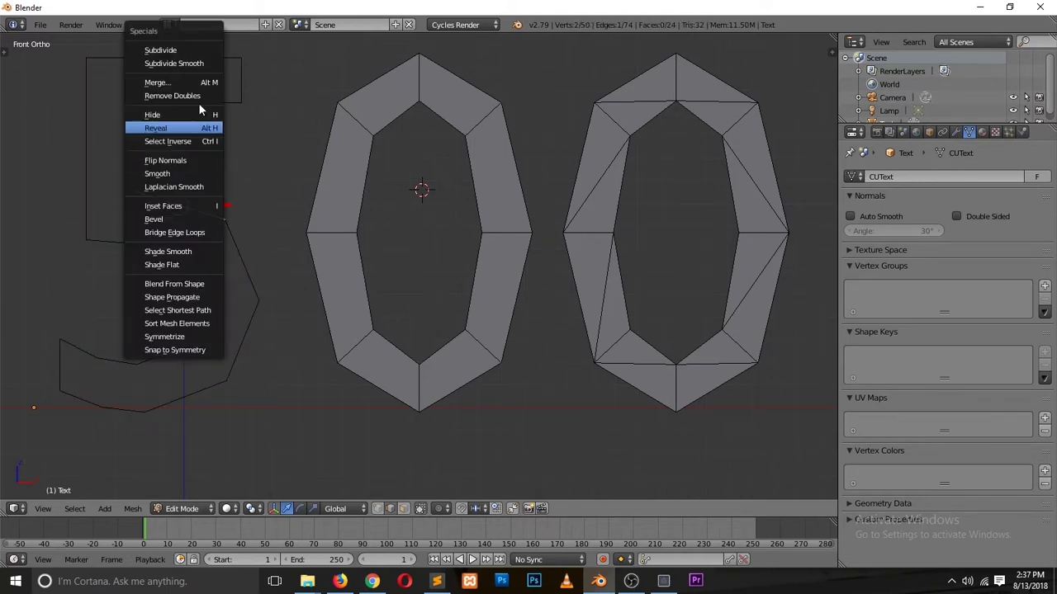
left_click(196, 49)
key("ctrl+Tab")
left_click(203, 179)
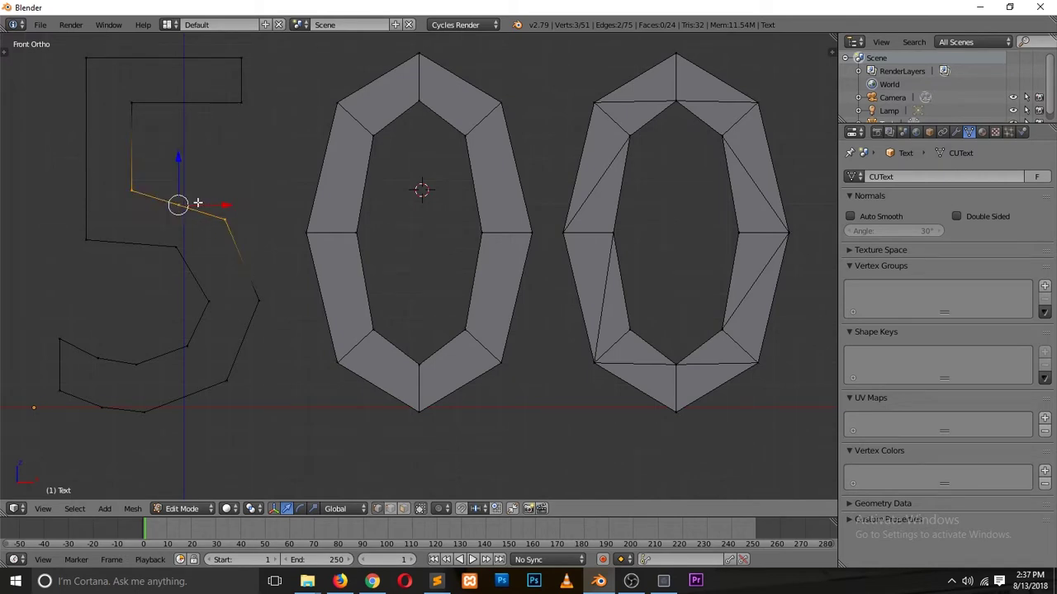
- Select the subdivided 5's outline without its two end edges and connect it with Bridge Edge Loops
right_click(136, 134, "alt")
right_click(238, 99, "shift")
right_click(61, 366, "shift")
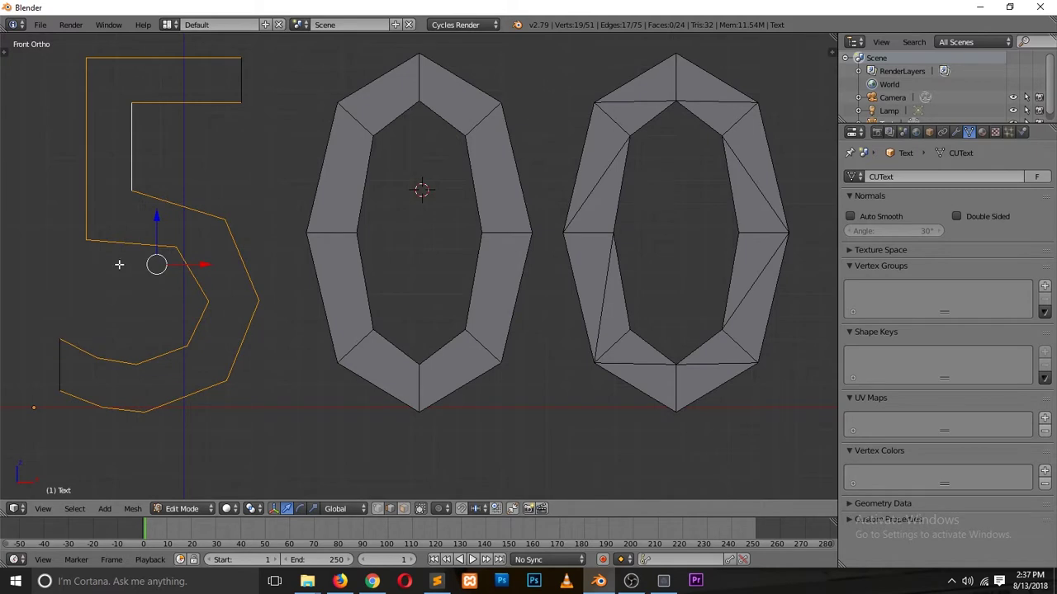
key("w")
left_click(111, 437)
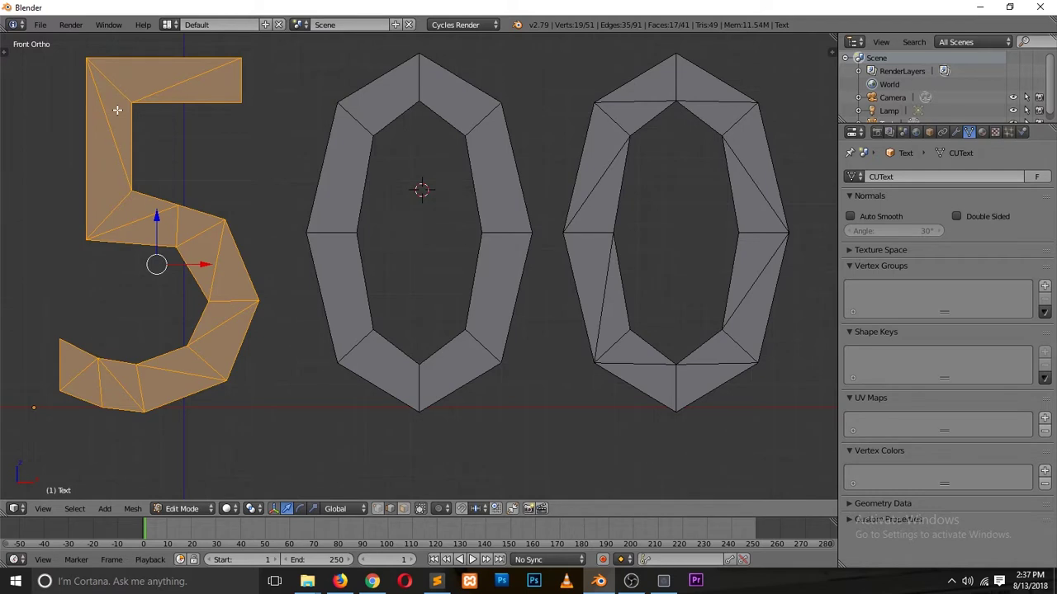
- Undo the bridge, the edge subdivision, and the interior edge deletion on the 5
key("ctrl+z")
key("ctrl+z")
key("ctrl+z")
key("ctrl+z")
key("ctrl+z")
key("ctrl+z")
key("ctrl+z")
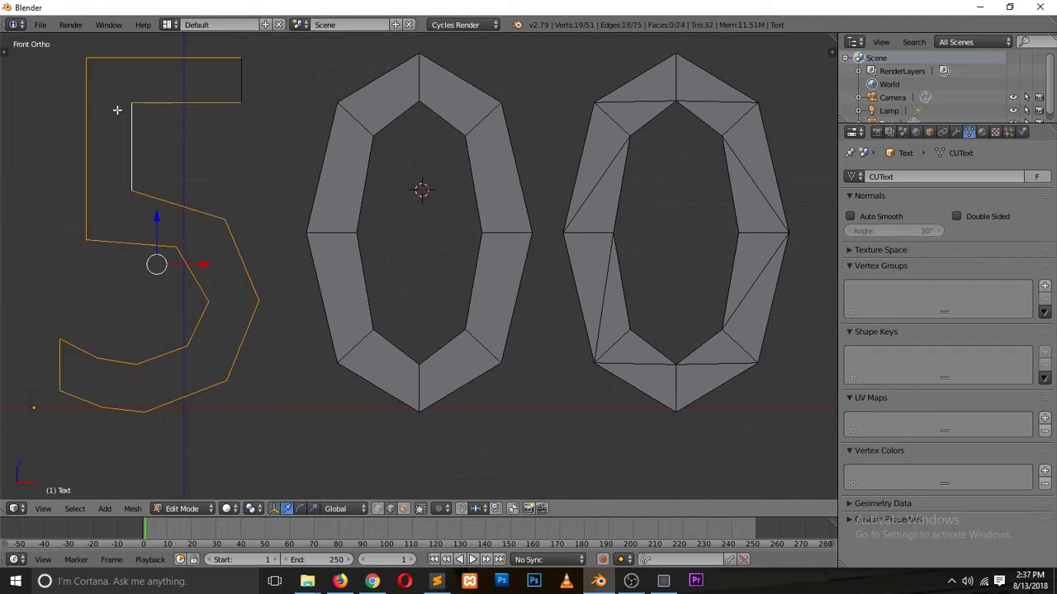
key("ctrl+l")
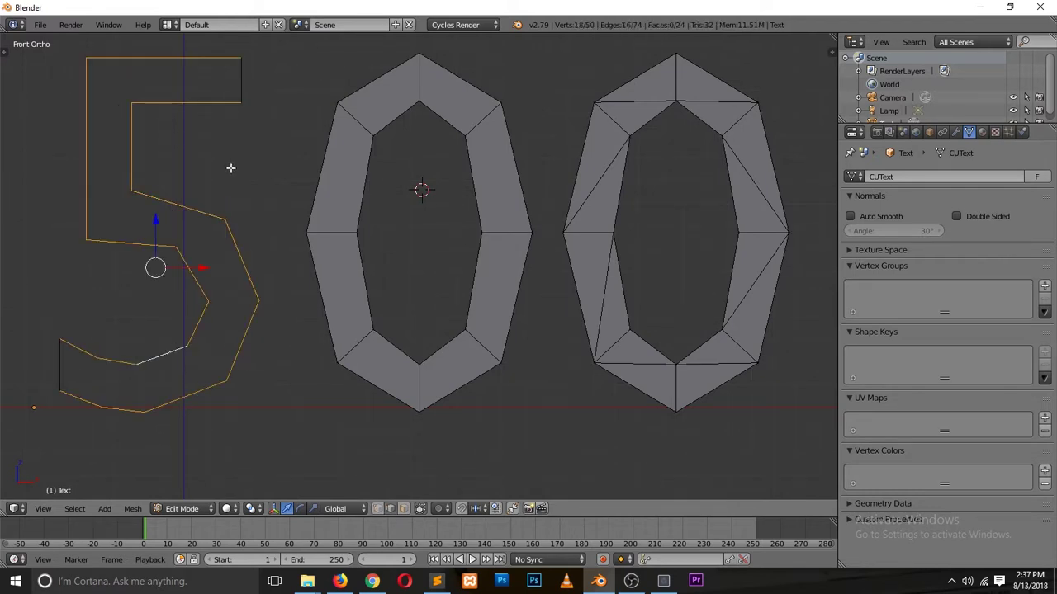
key("ctrl+z")
key("ctrl+z")
key("ctrl+z")
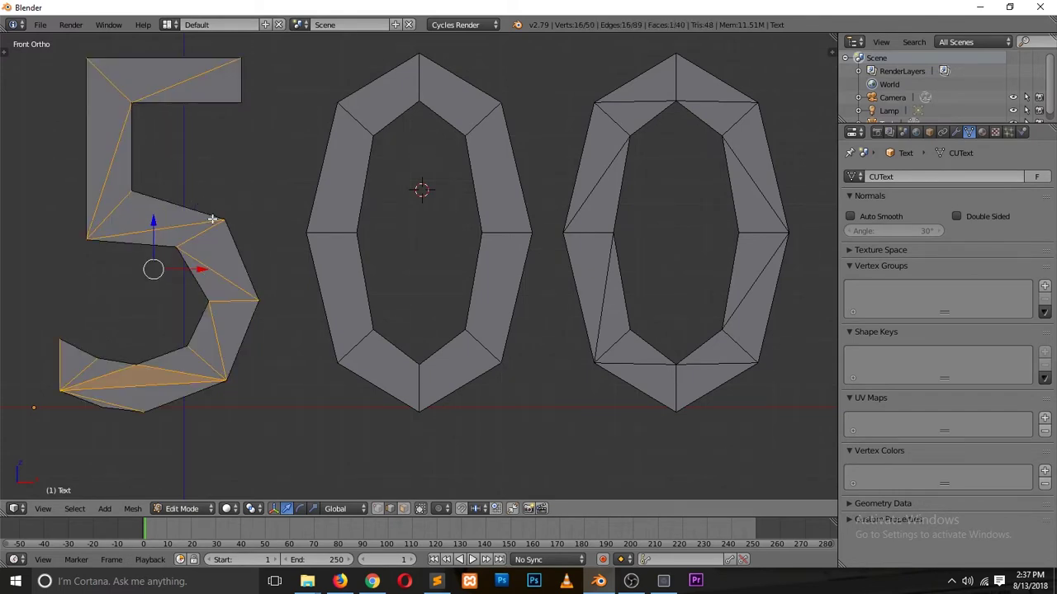
- Deselect the short edge closing the 5's lower tail and delete the remaining selected interior edges
right_click(58, 356, "shift")
key("x")
left_click(58, 366)
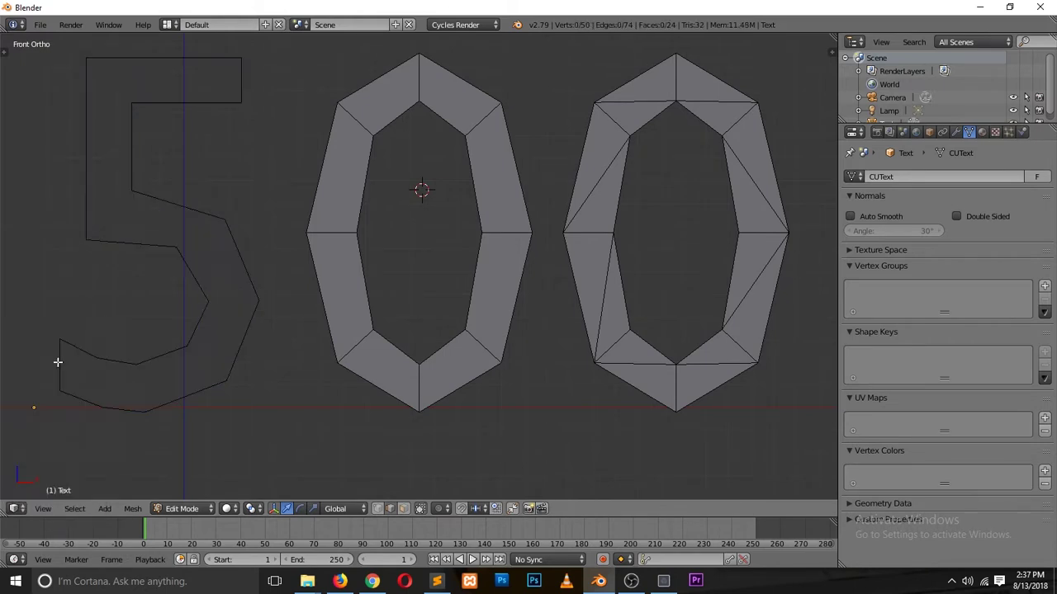
- Select the 5's outline except its two short end edges and fill it using Bridge Edge Loops
right_click(162, 360, "alt")
right_click(59, 355, "shift")
right_click(241, 92, "shift")
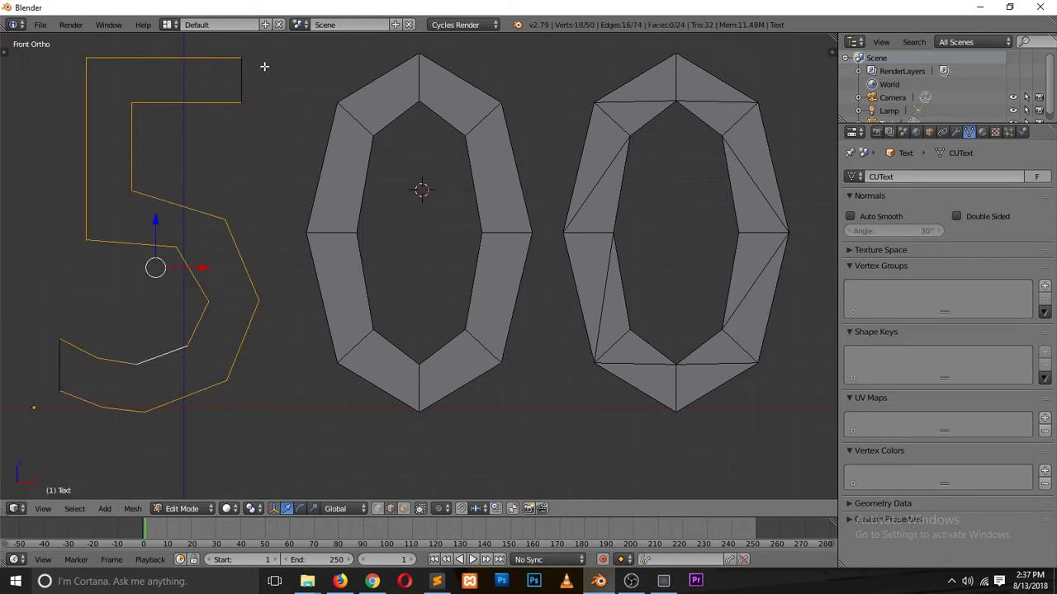
key("w")
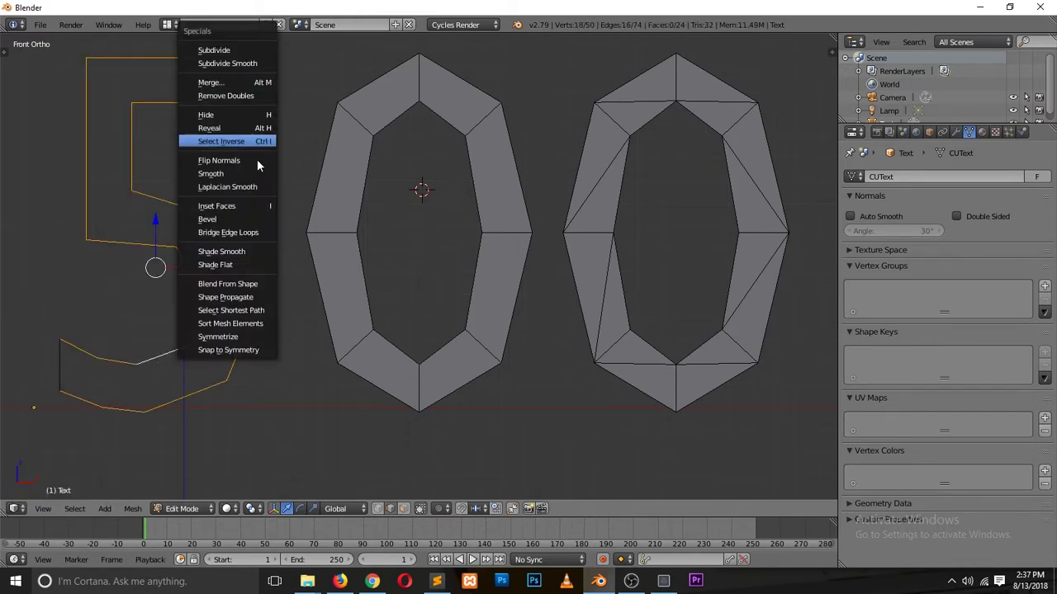
left_click(254, 236)
scroll(132, 118, "down", 4)
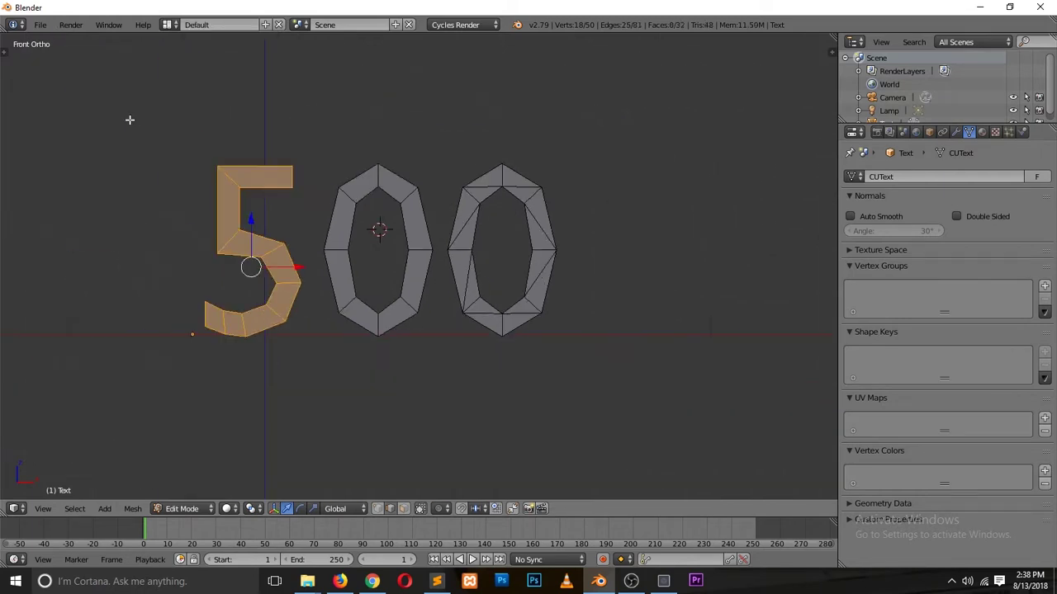
scroll(143, 118, "up", 4)
scroll(197, 136, "down", 3)
scroll(471, 198, "up", 4)
scroll(438, 157, "down", 2)
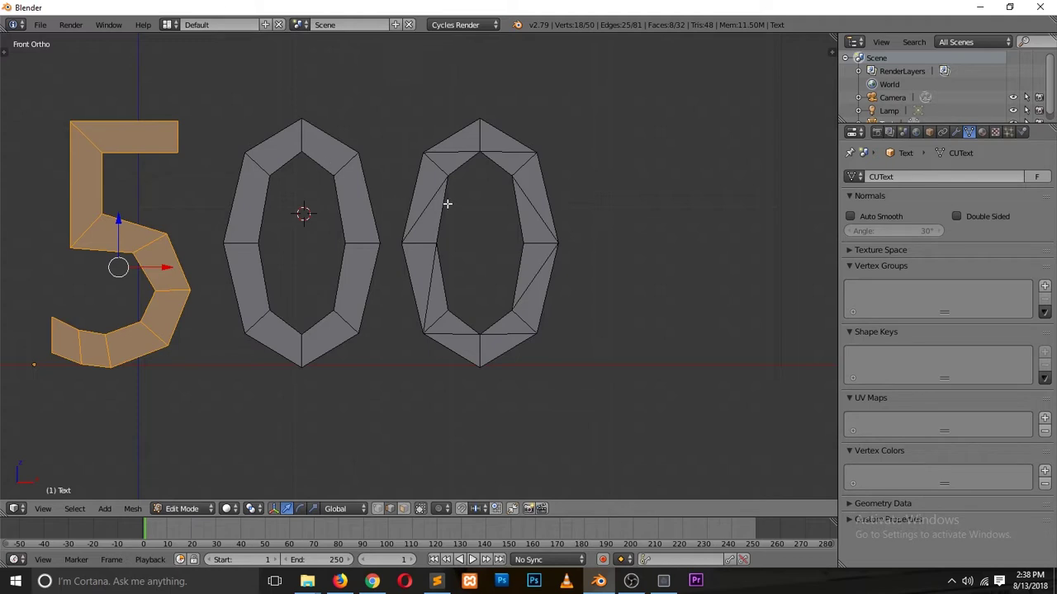
- Clear the selection, box-select the triangulated last zero, and delete it
key("a")
key("b")
left_click_drag(384, 104, 585, 396)
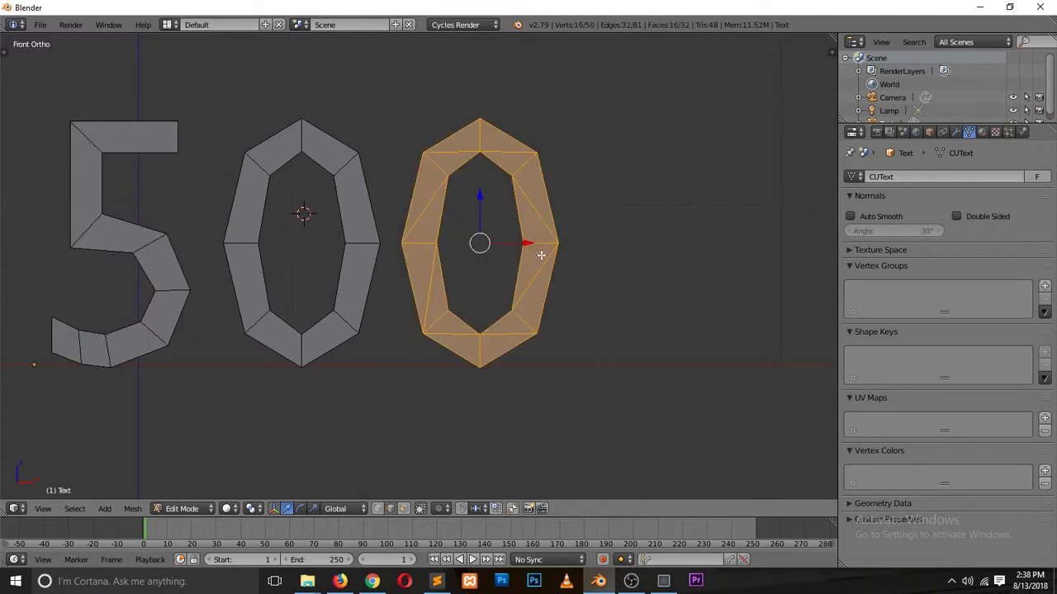
key("x")
left_click(541, 254)
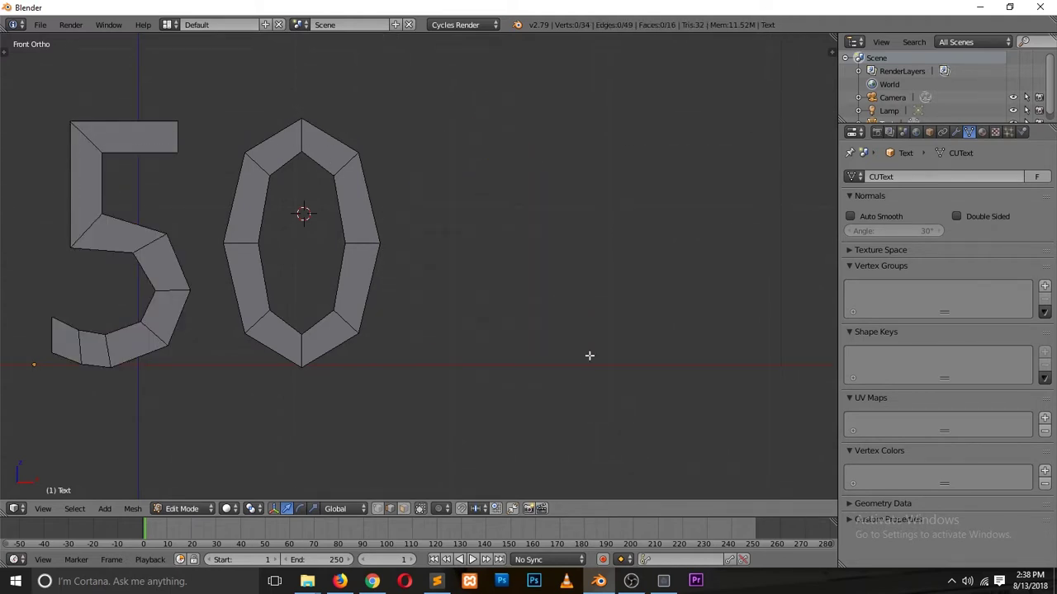
left_click(630, 582)
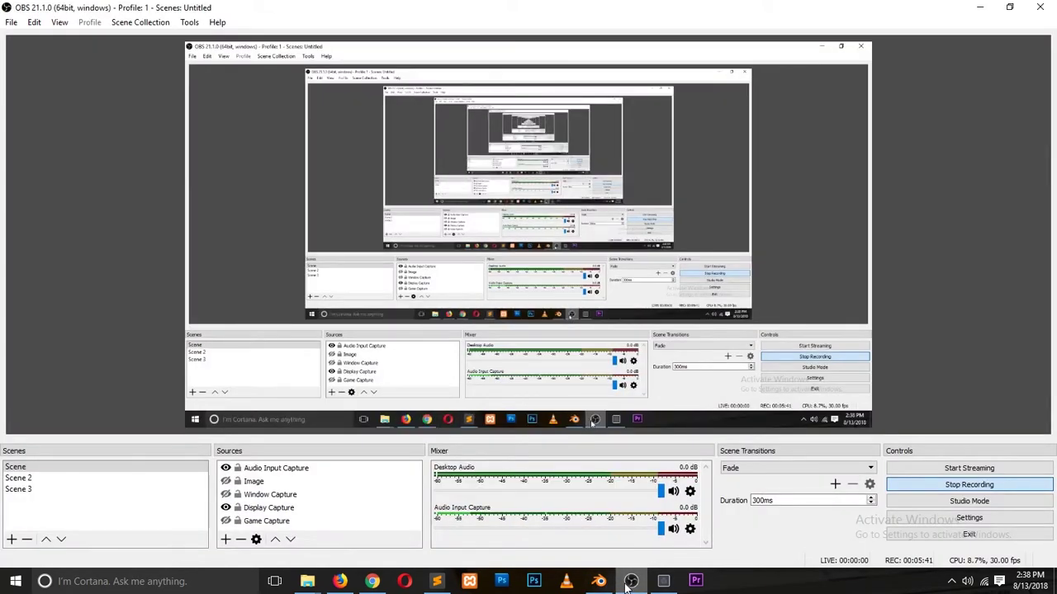
left_click(630, 582)
- Select all linked geometry of the clean zero, duplicate it, and move the copy along X to form the last digit
right_click(378, 235)
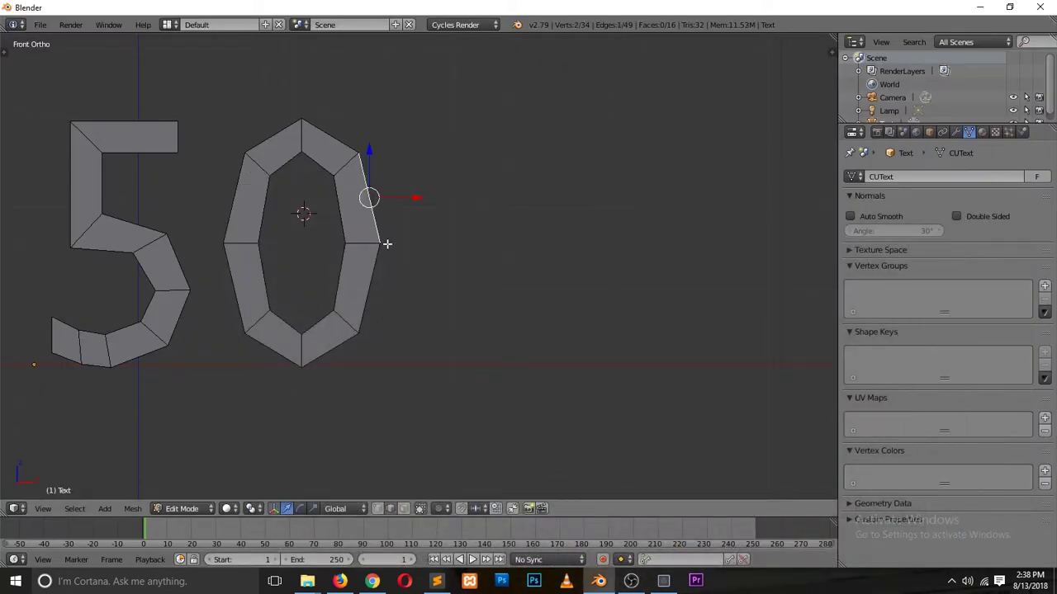
key("ctrl+l")
key("shift+d")
right_click(387, 244)
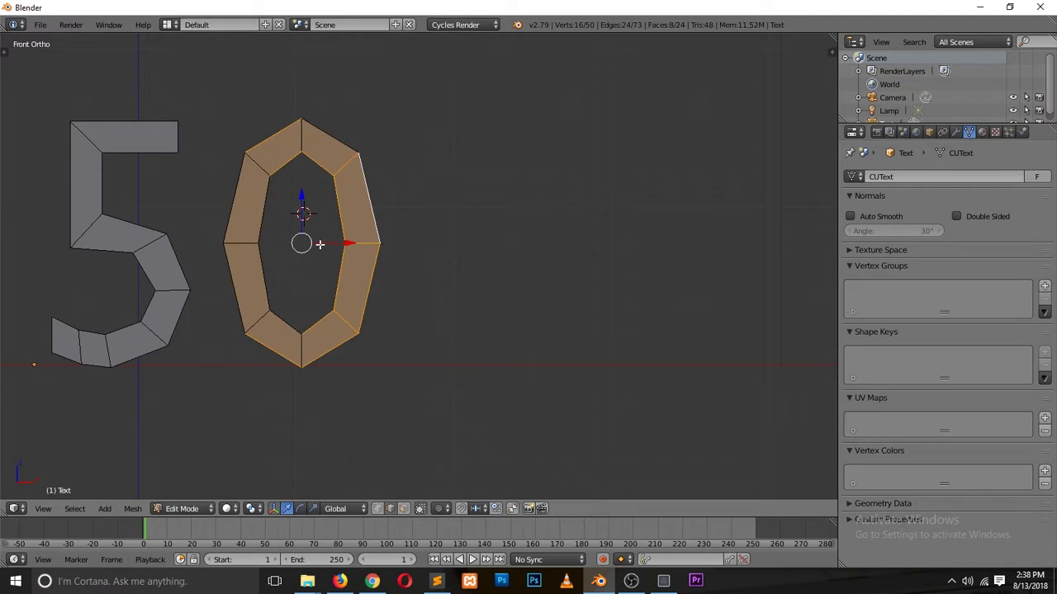
left_click_drag(334, 246, 441, 248)
left_click(502, 248)
- With all digits selected, extrude them about 0.2 in depth in top view and return to Object Mode
key("Tab")
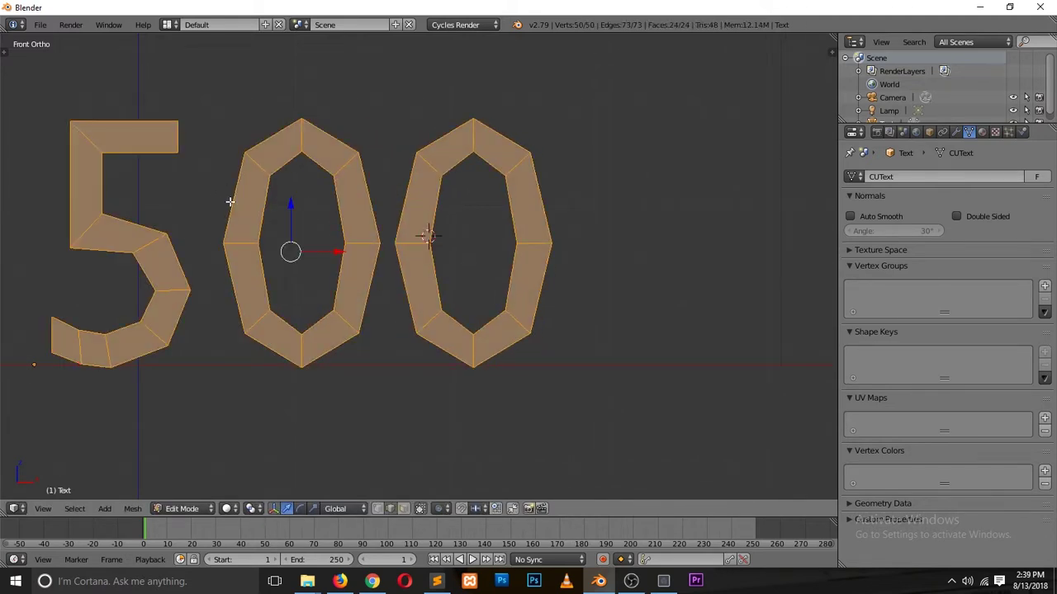
key("KP_7")
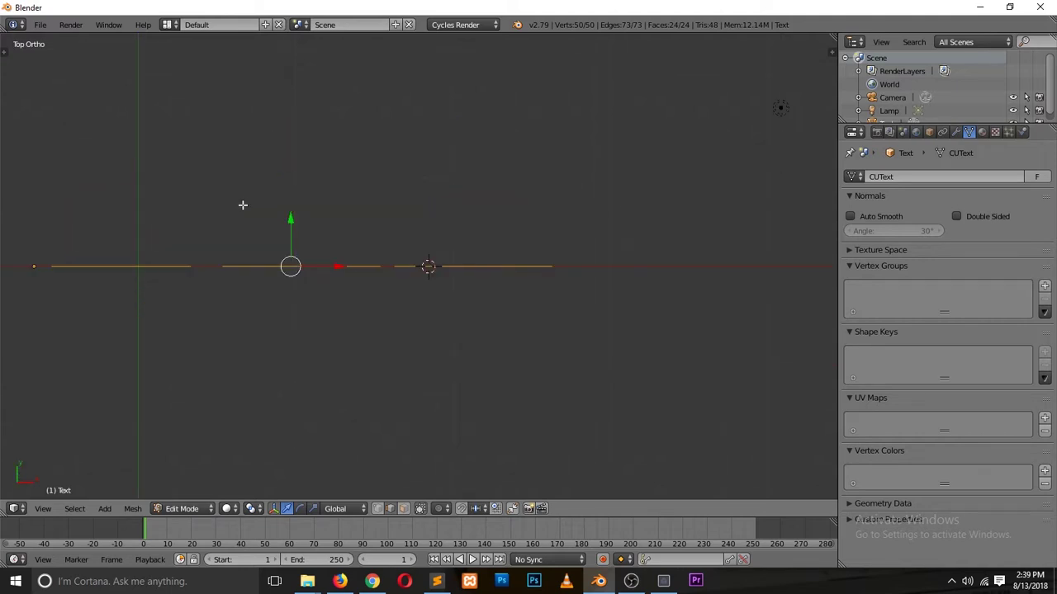
key("e")
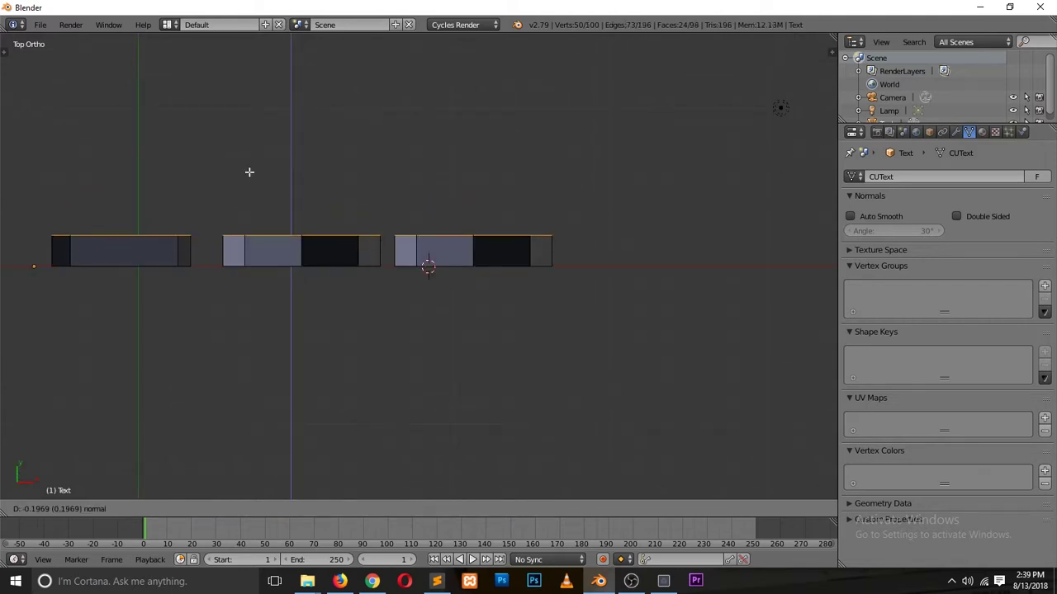
left_click(260, 186)
key("Tab")
middle_click_drag(438, 358, 346, 289)
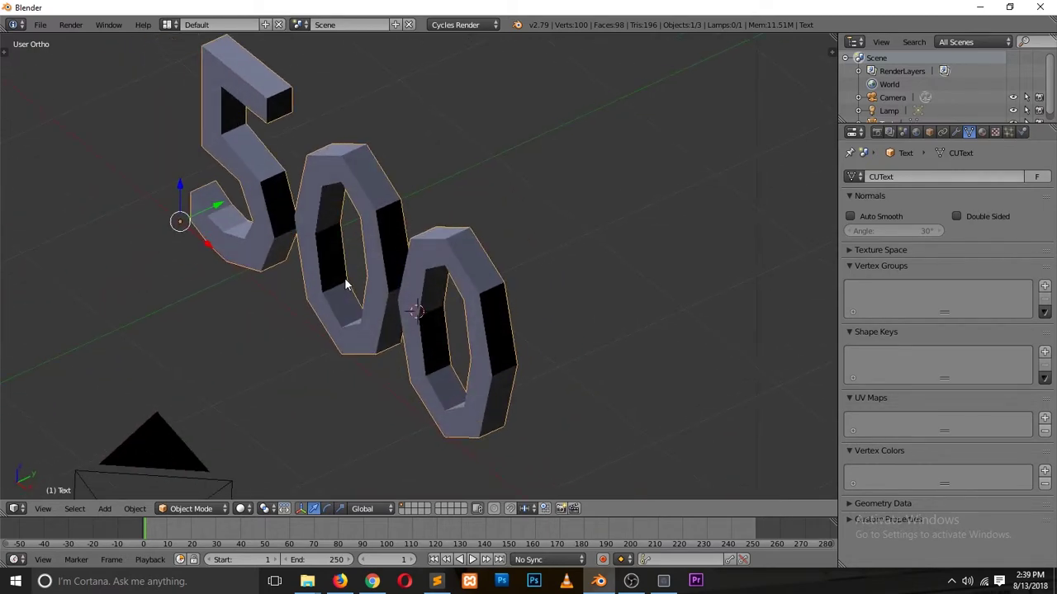
- Enter Edit Mode, select the whole mesh, and recalculate its normals to face outside
key("Tab")
key("a")
key("ctrl+n")
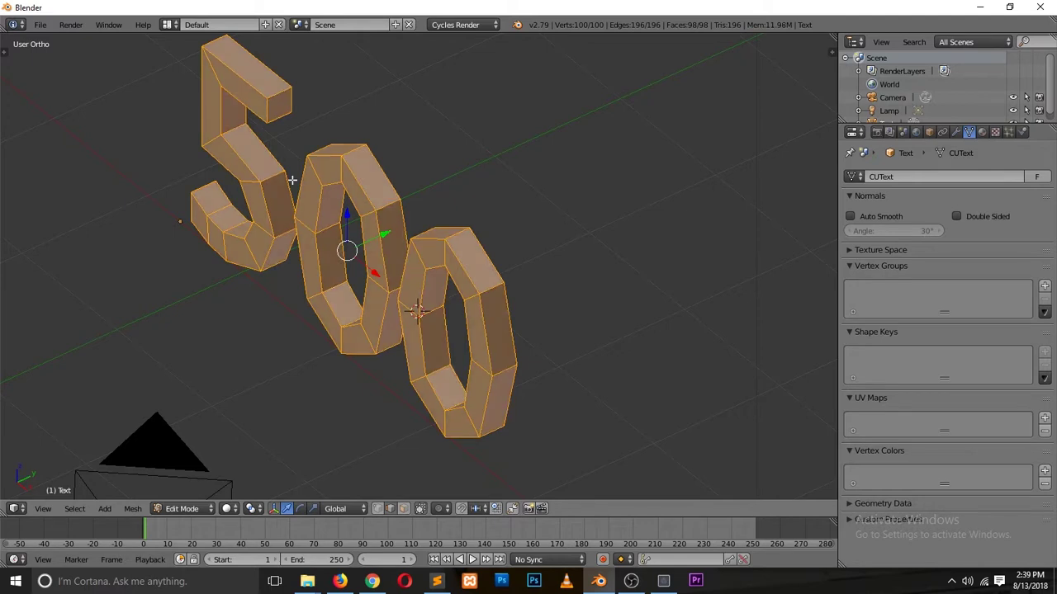
- Return to Object Mode, check the digits from several angles, and add a level 2 Subdivision Surface modifier
key("Tab")
scroll(452, 236, "up", 2)
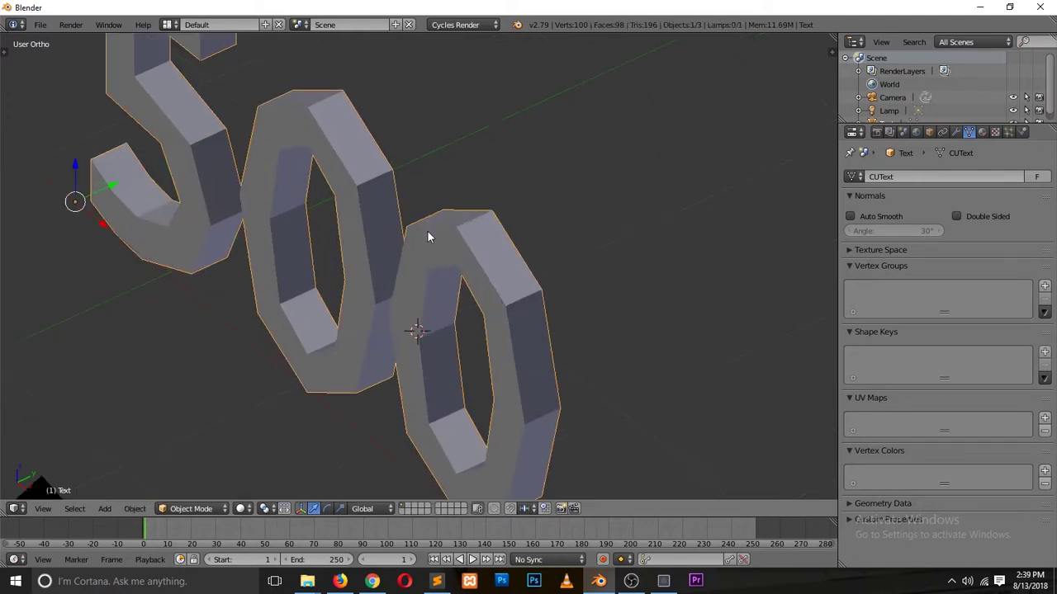
middle_click_drag(257, 254, 372, 262)
scroll(370, 259, "down", 4, "ctrl")
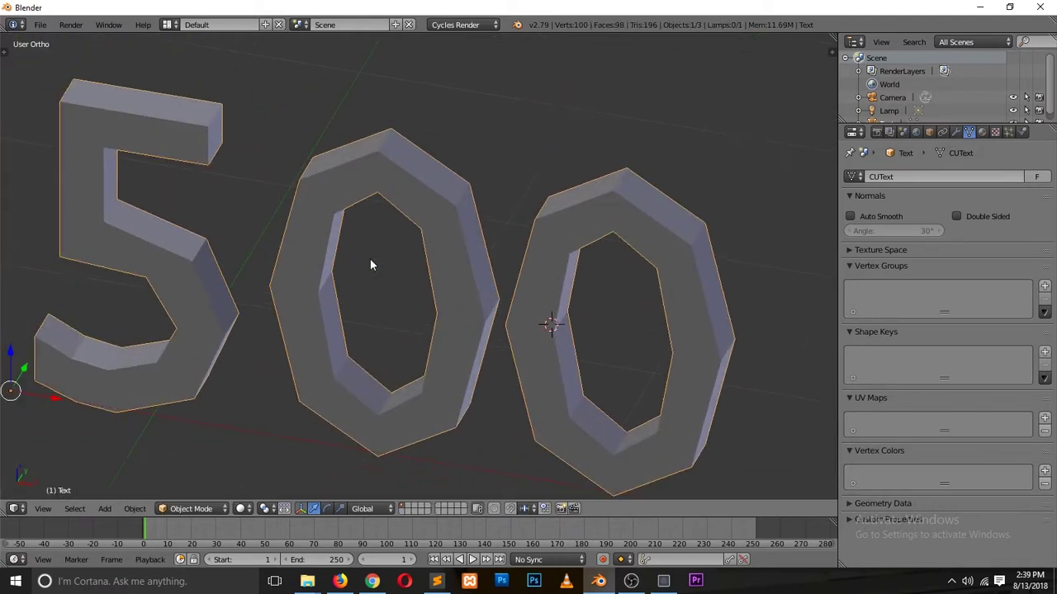
scroll(370, 259, "down", 2)
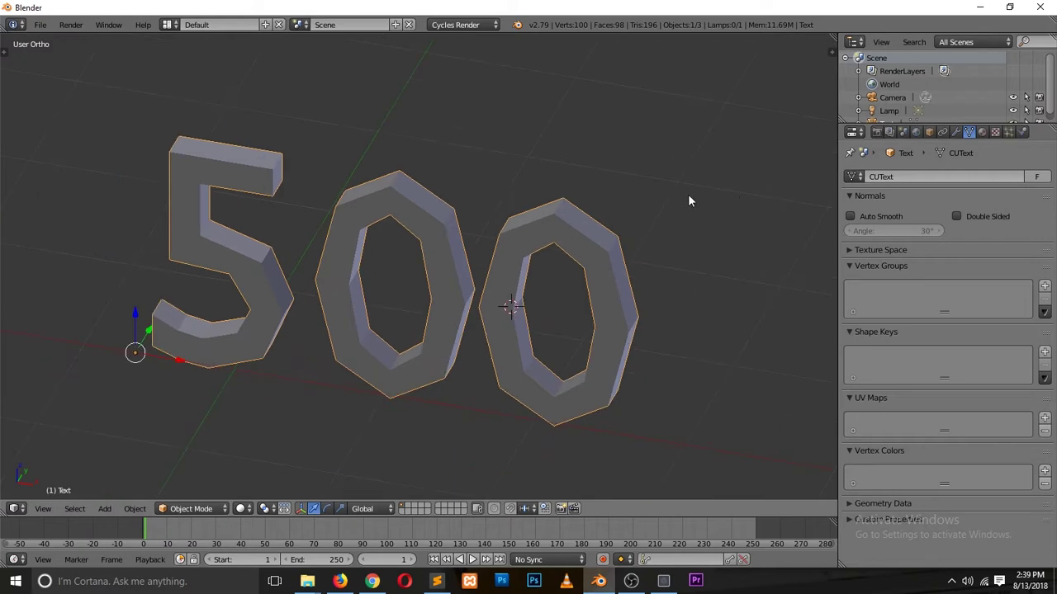
key("ctrl+2")
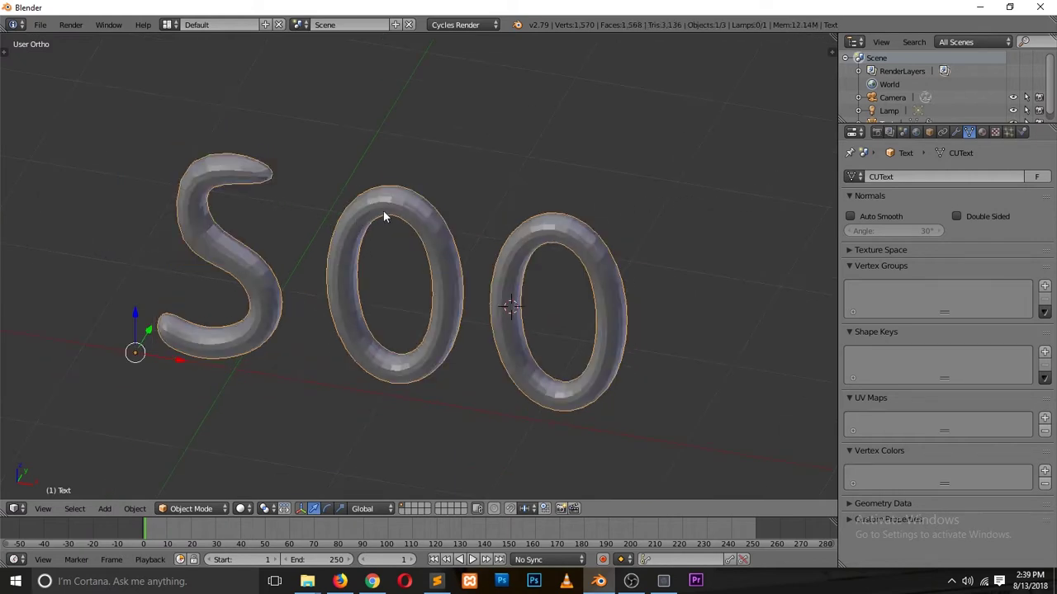
- Apply smooth shading to the 500 digits
key("KP_1")
scroll(383, 210, "up", 3)
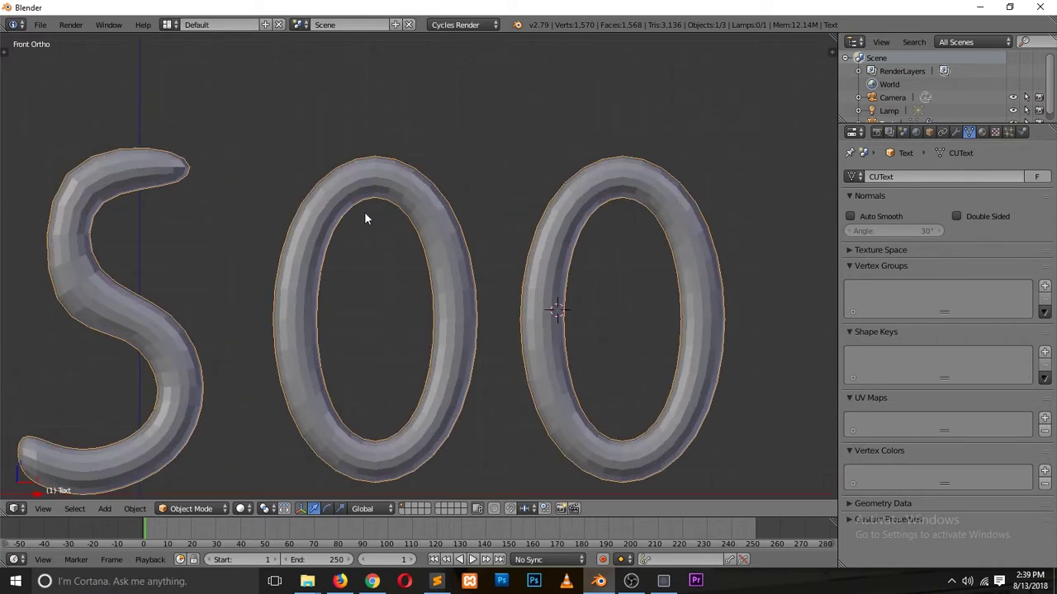
key("t")
left_click(36, 233)
key("t")
middle_click_drag(254, 236, 208, 310)
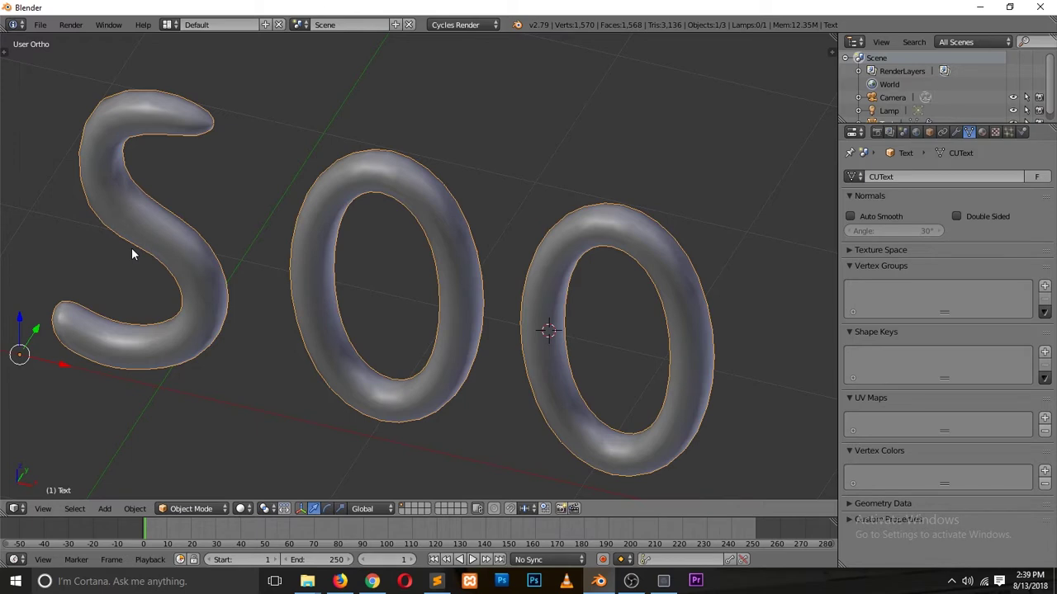
- Enable Cloth physics on the digits and play the simulation briefly
left_click(1022, 132)
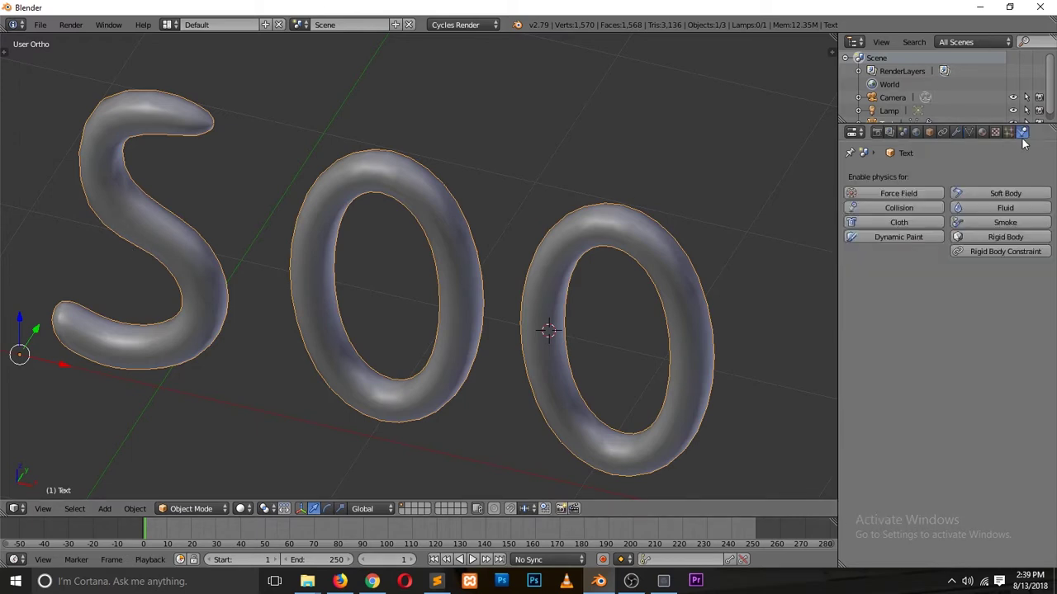
left_click(916, 224)
key("alt+a")
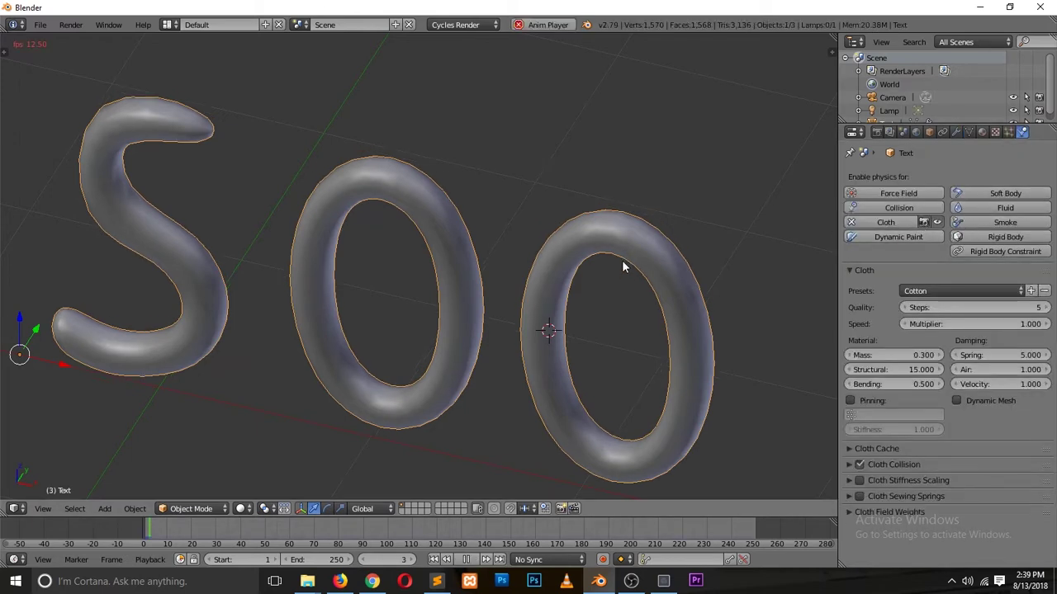
scroll(625, 264, "down", 6)
key("Escape")
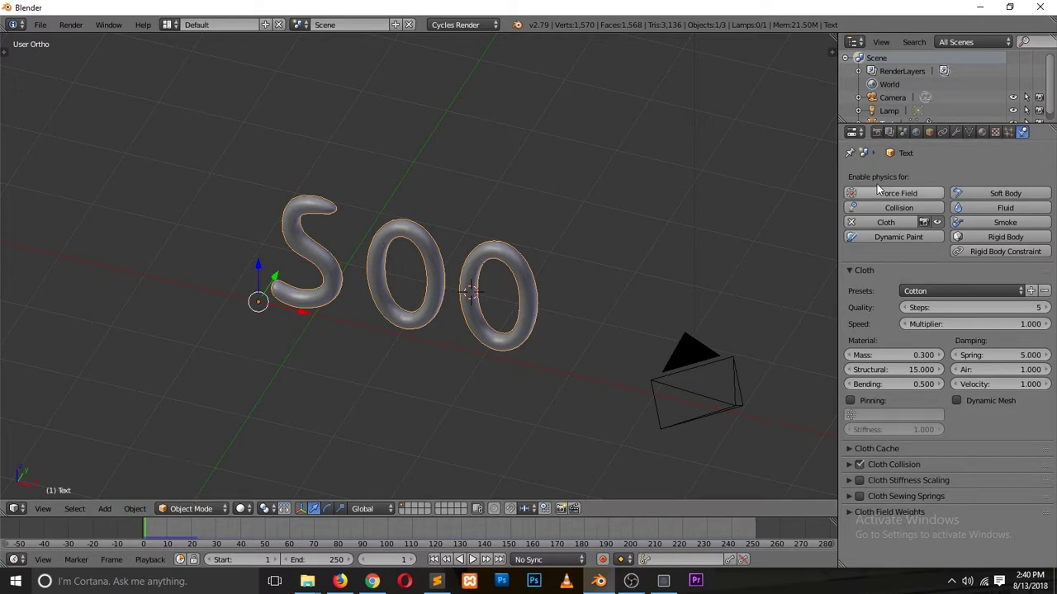
- Turn off the Subdivision Surface modifier's viewport display and replay the cloth simulation
left_click(957, 133)
key("alt+a")
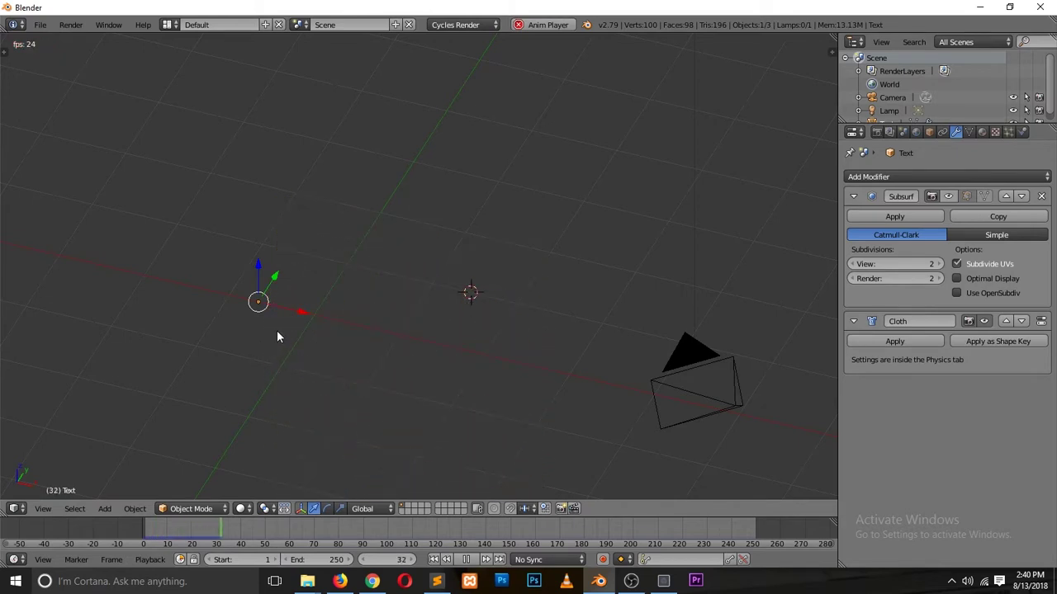
key("Escape")
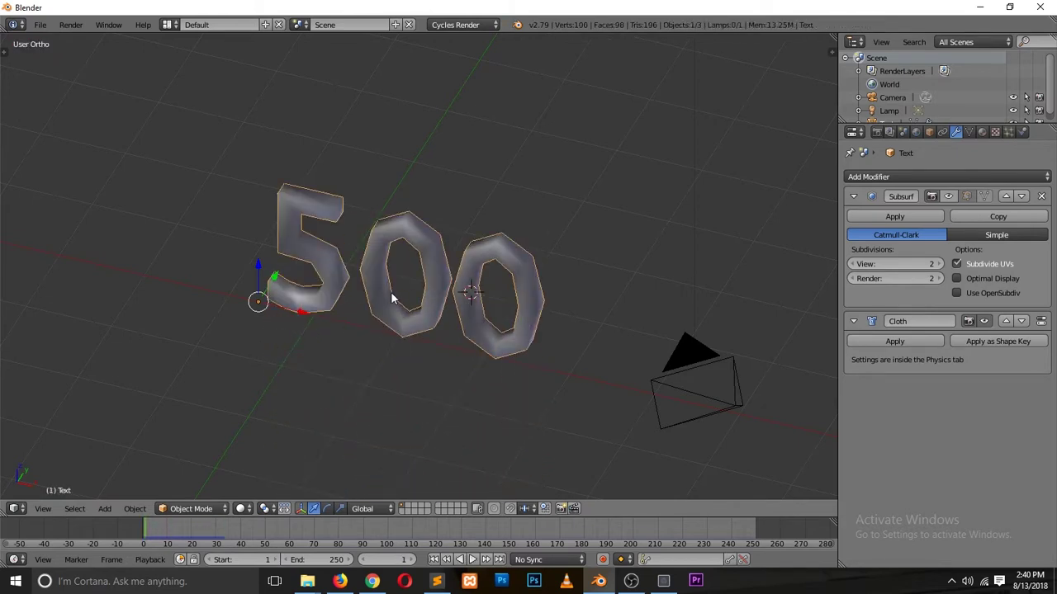
scroll(473, 266, "up", 3)
scroll(241, 305, "down", 3)
- Add a Wind force field and, in front view, place it below the middle digit at about X 0.74, Z -0.34
key("shift+a")
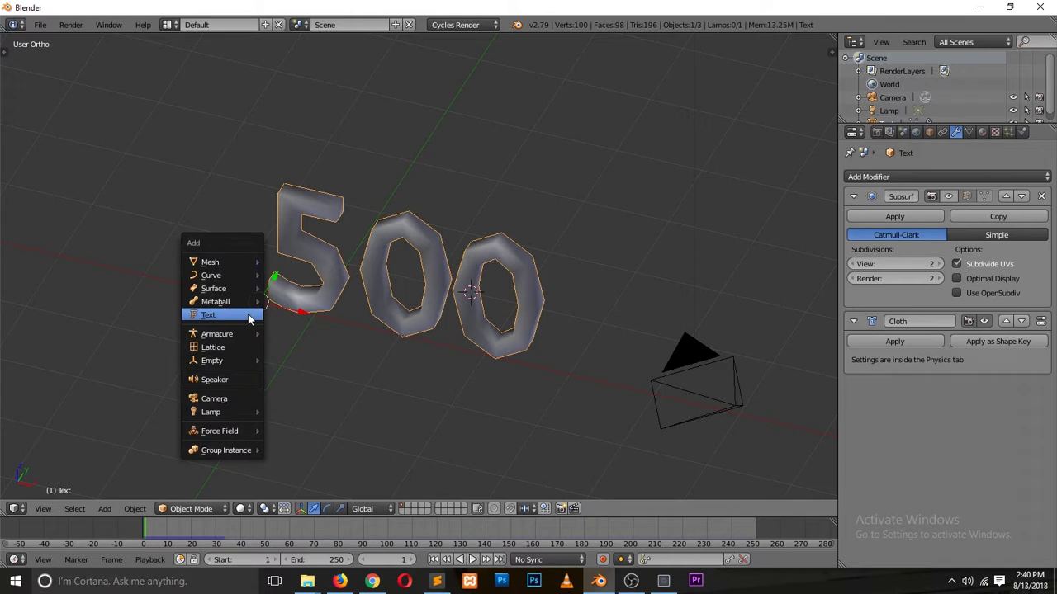
mouse_move(208, 433)
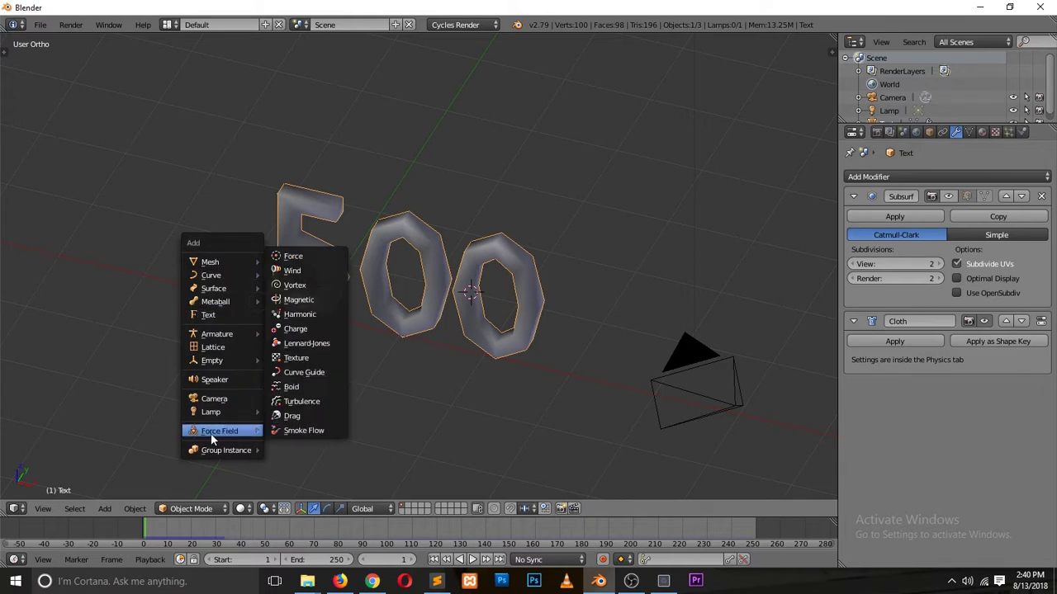
left_click(332, 256)
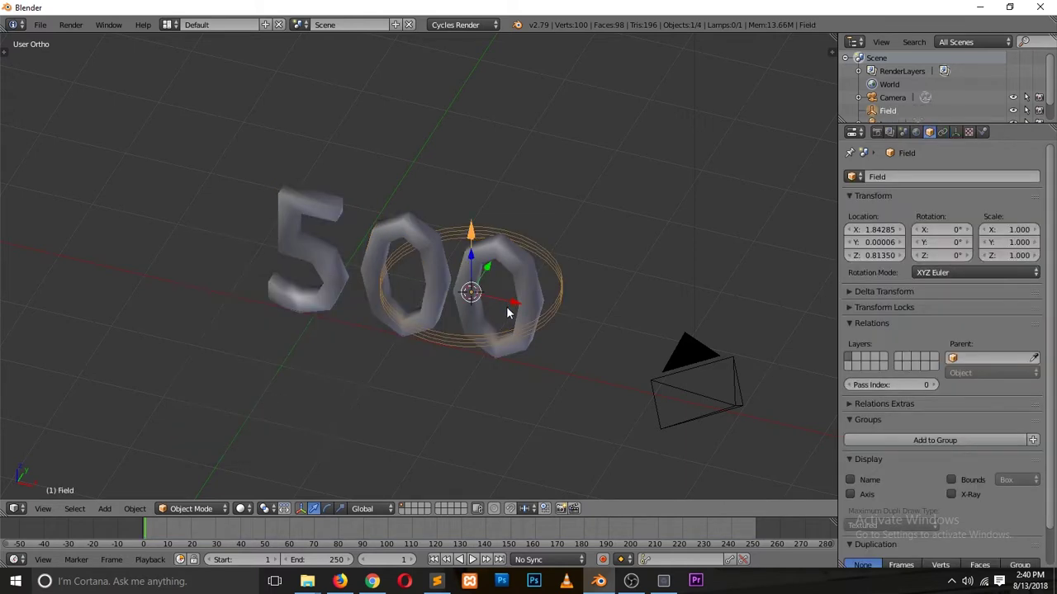
key("KP_1")
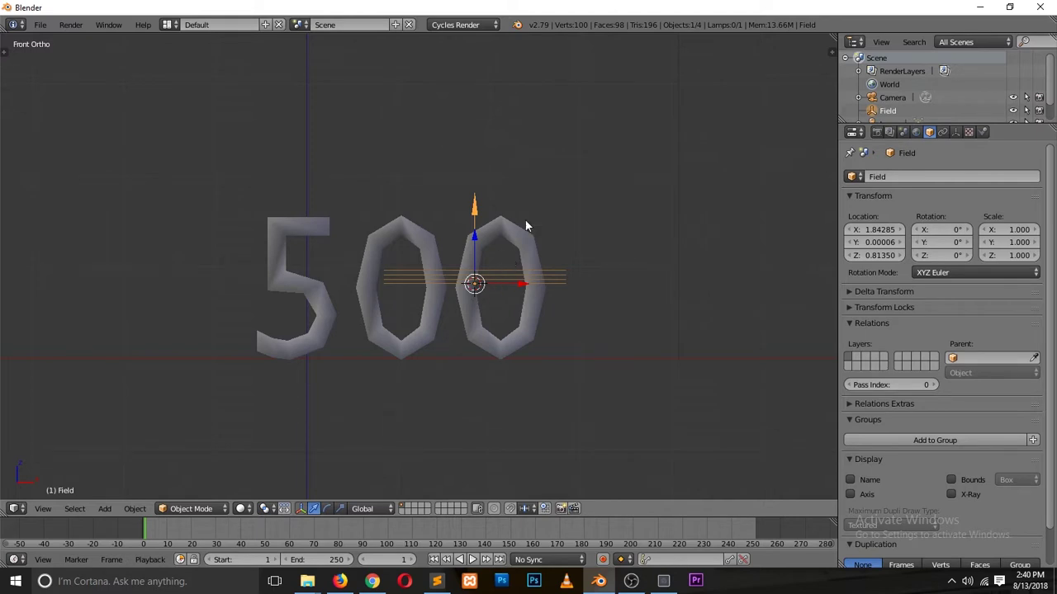
key("g")
left_click(384, 383)
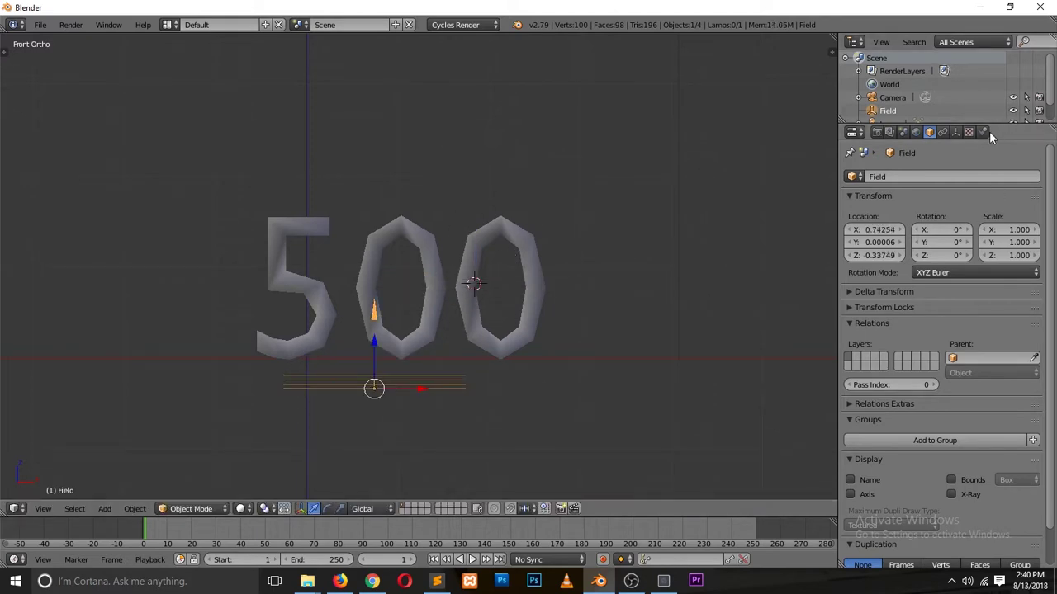
- Set the wind field's strength to 100
left_click(983, 132)
left_click(913, 272)
type("100")
key("Return")
- Play the simulation twice to check how the wind field affects the cloth digits, and inspect them at the first frame
key("alt+a")
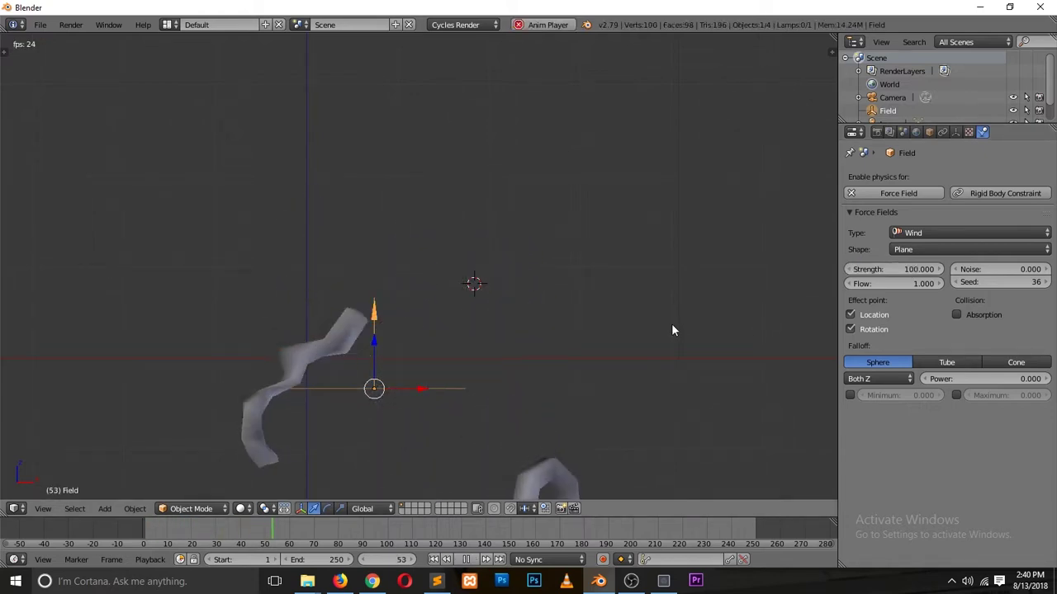
key("Escape")
key("alt+a")
scroll(638, 287, "down", 4)
scroll(597, 269, "up", 3)
key("Escape")
scroll(522, 257, "up", 3)
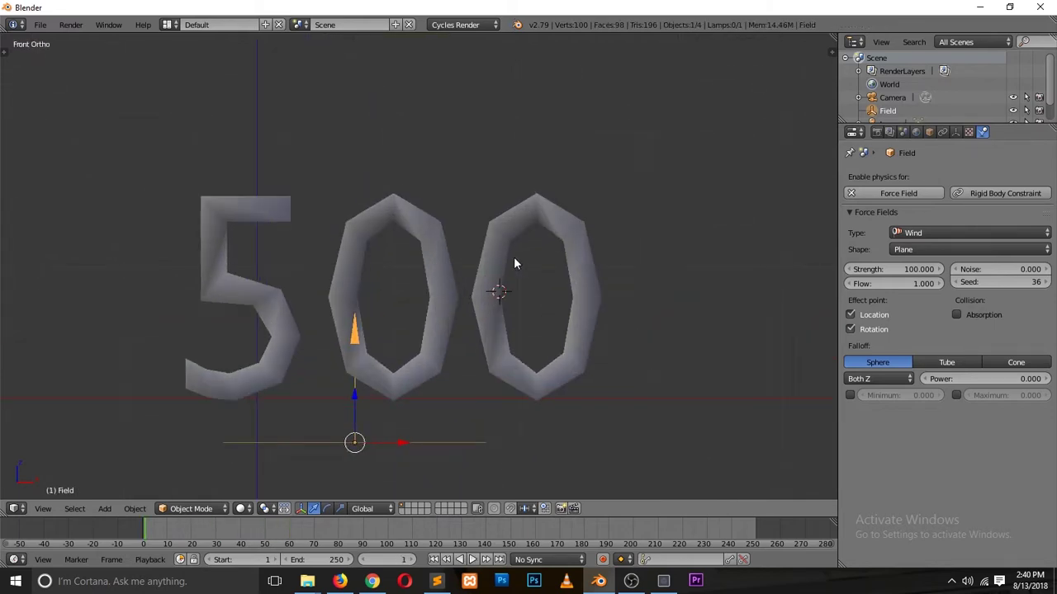
middle_click_drag(521, 257, 473, 312)
scroll(474, 312, "up", 2)
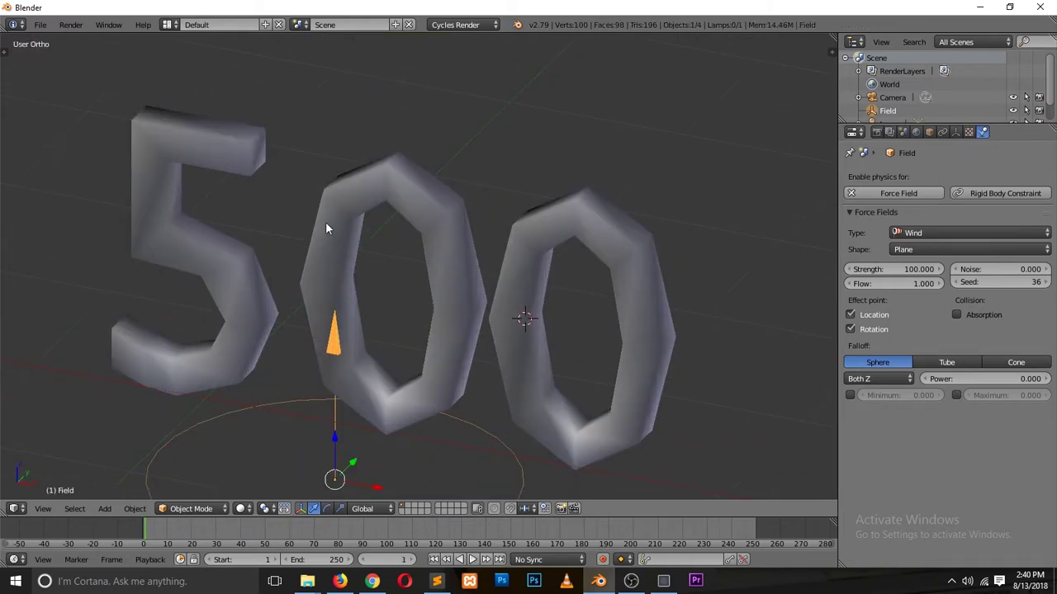
- Select the 500 mesh and check its geometry in Edit Mode before returning to Object Mode
right_click(375, 206)
key("Tab")
scroll(308, 212, "down", 6, "ctrl")
key("Tab")
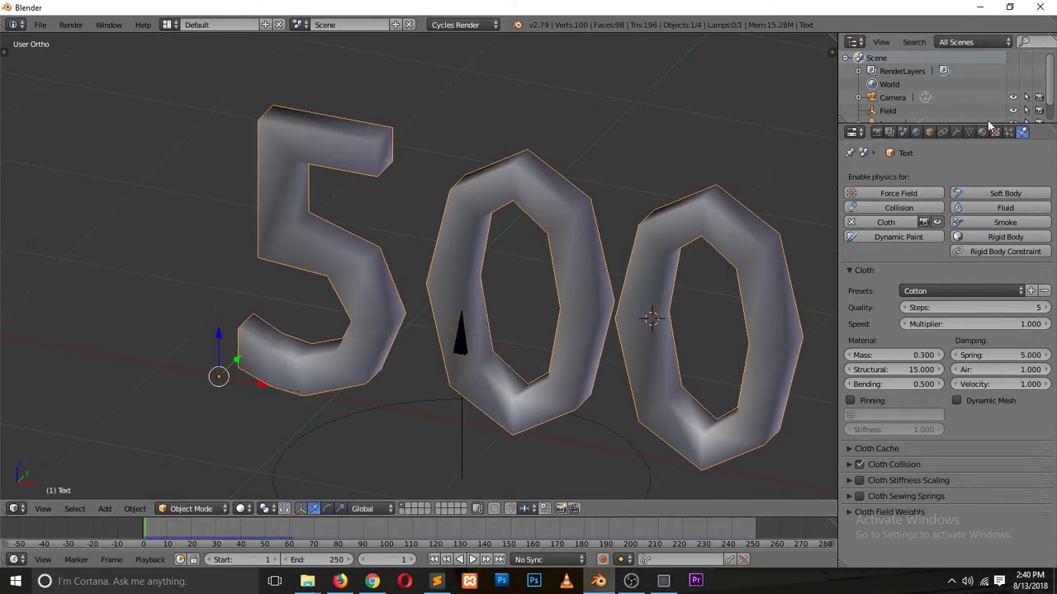
- Review the foil balloon lettering reference images open in Chrome, and switch back to Blender
left_click(340, 581)
left_click(371, 581)
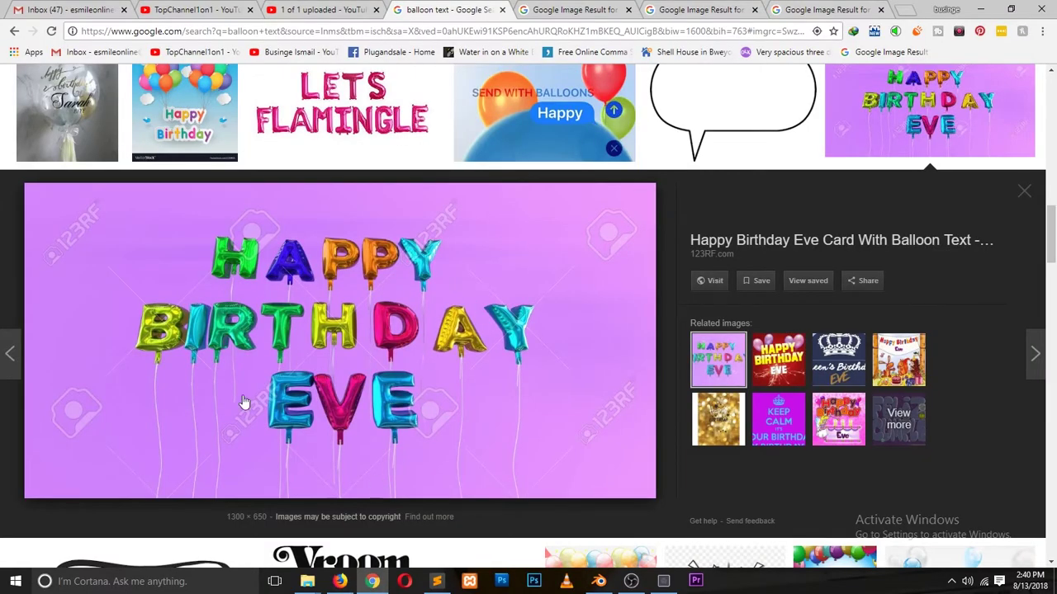
key("ctrl+Tab")
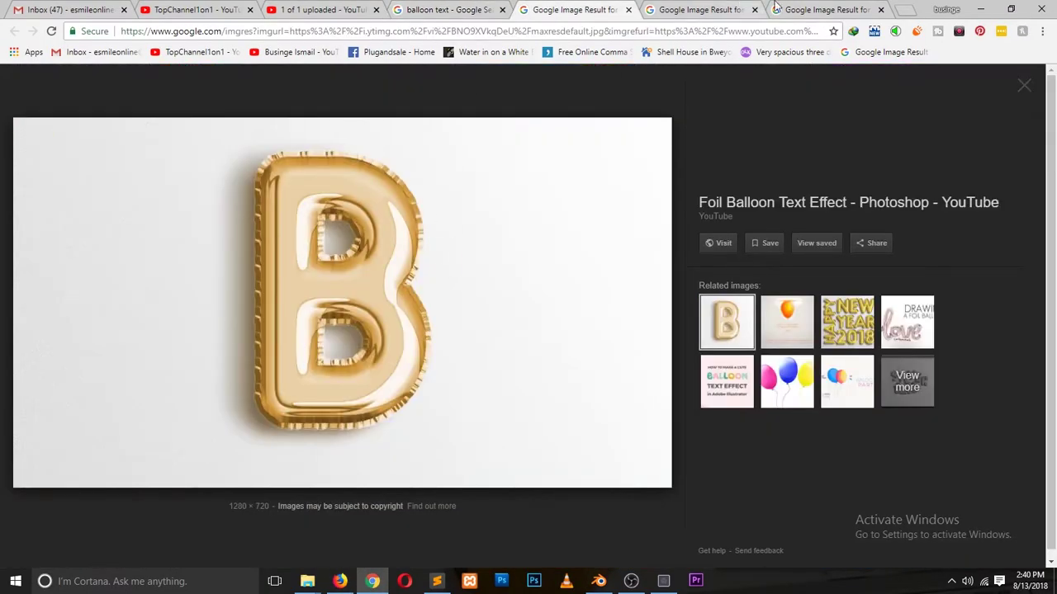
key("ctrl+Tab")
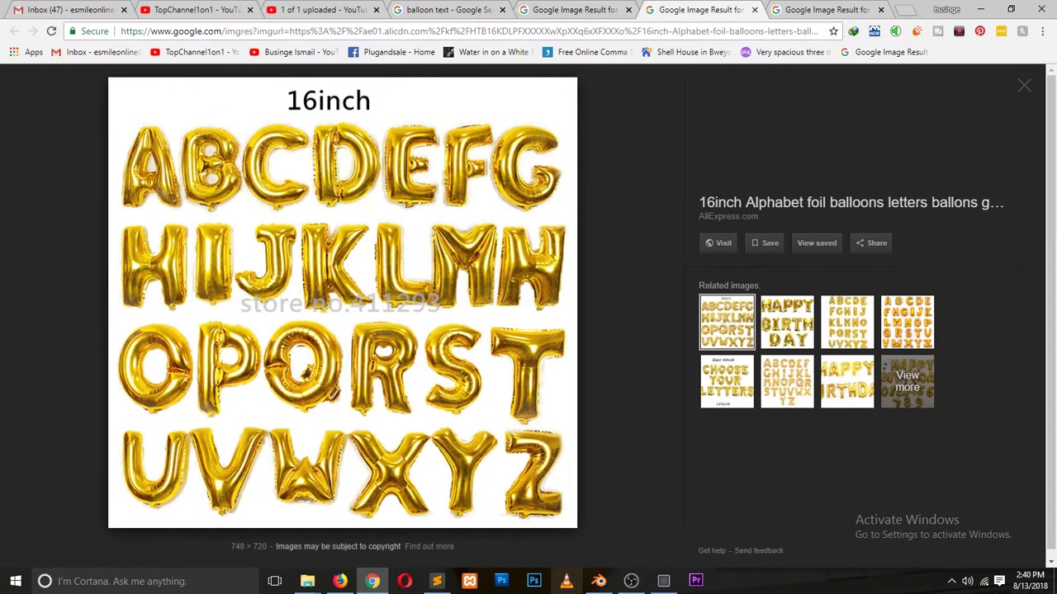
left_click(599, 581)
- Turn the Subdivision Surface modifier's viewport display back on for the digits
scroll(429, 306, "up", 4)
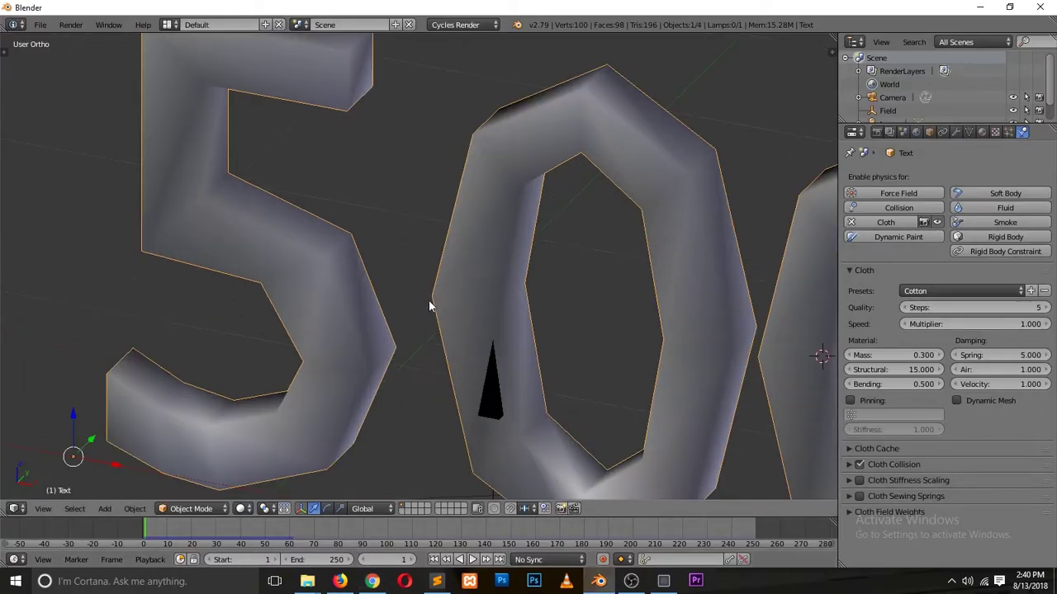
left_click(956, 132)
left_click(948, 196)
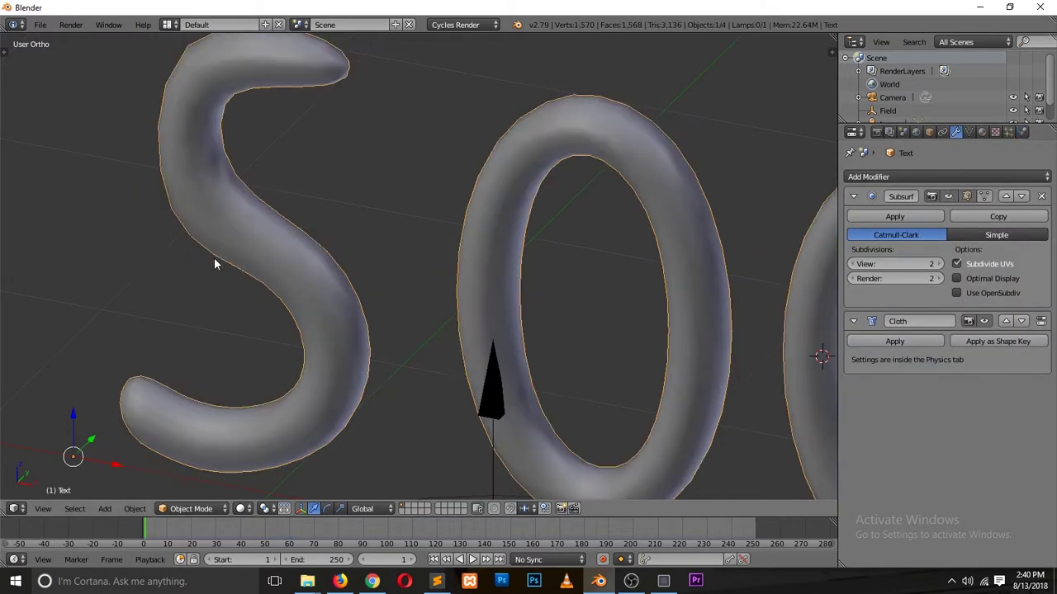
- In Edit Mode, clear the selection and add two loop cuts to the 5's top bar, near its corner and near its free end
scroll(230, 271, "up", 2)
key("Tab")
scroll(205, 285, "up", 3)
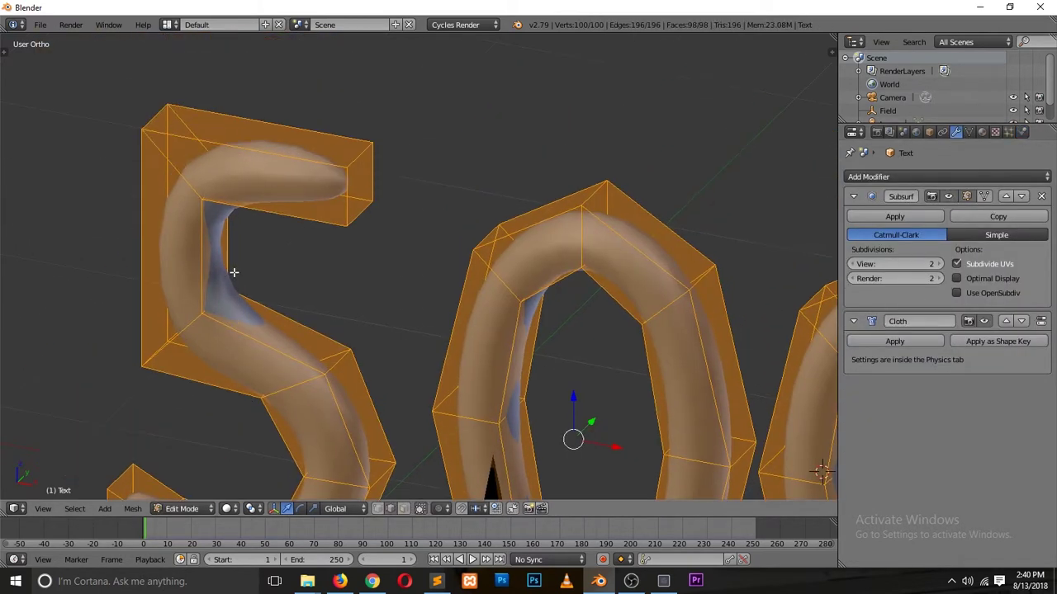
key("a")
scroll(253, 281, "up", 1)
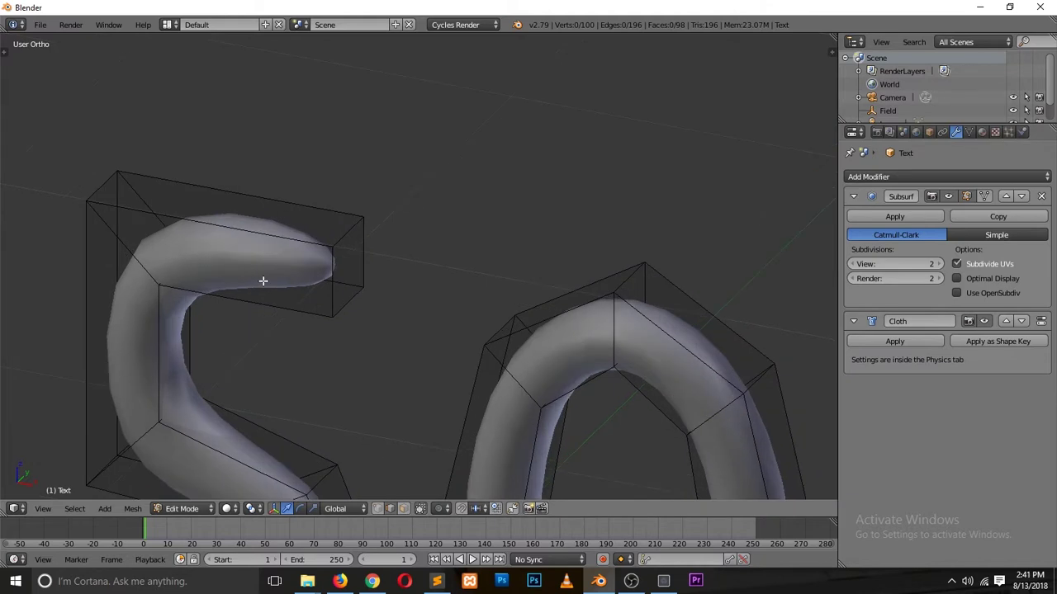
key("ctrl+r")
left_click(210, 228)
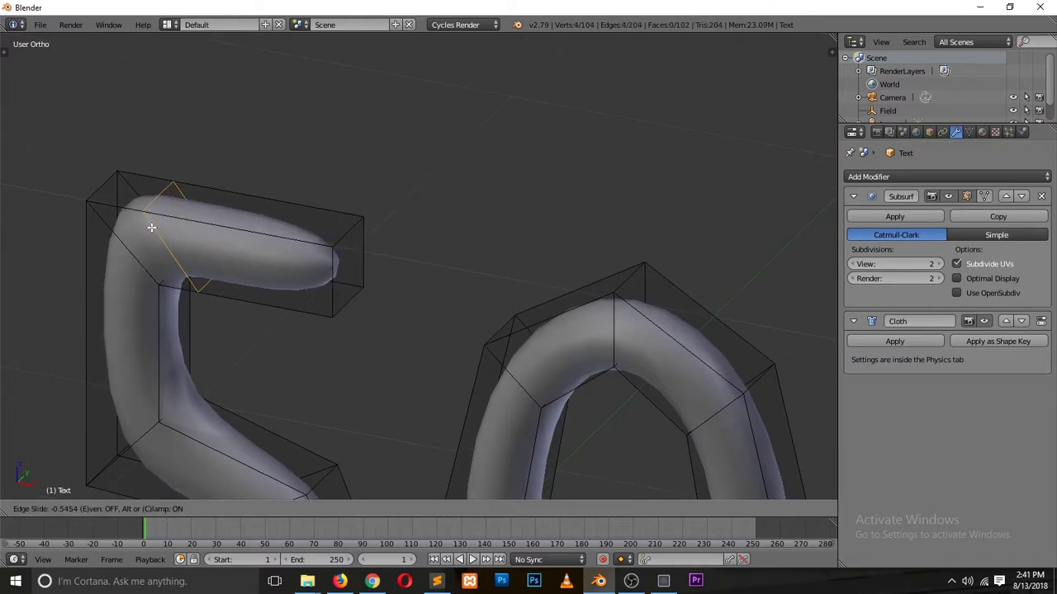
left_click(135, 218)
key("ctrl+r")
left_click(240, 237)
left_click(332, 261)
- Add loop cuts on both sides of the 5's lower stem corner, one on the stem and one on the adjoining segment
key("ctrl+r")
left_click(161, 381)
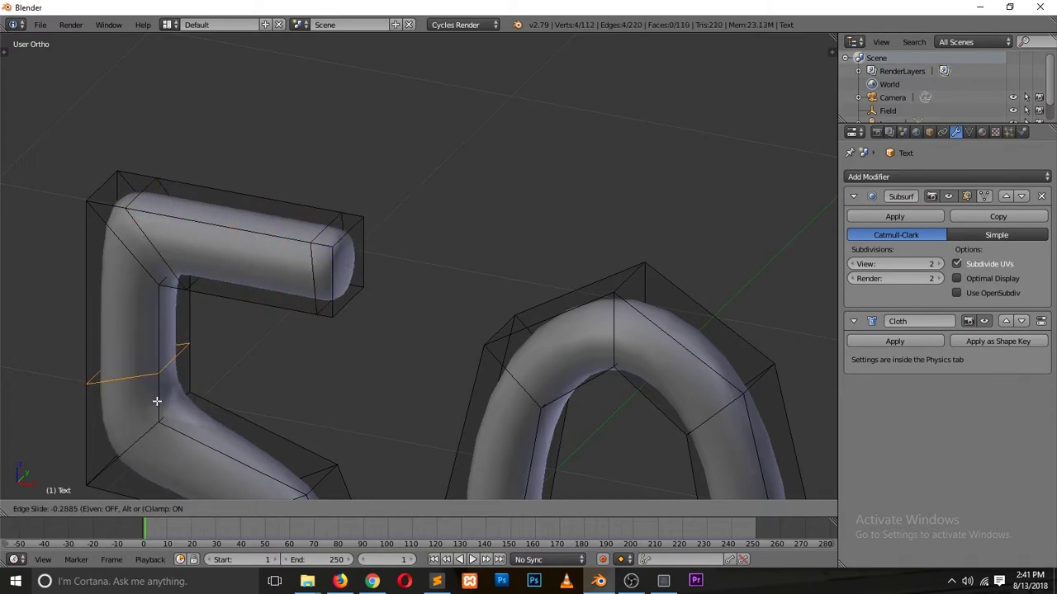
left_click(171, 434)
key("ctrl+r")
left_click(197, 345)
left_click(206, 305)
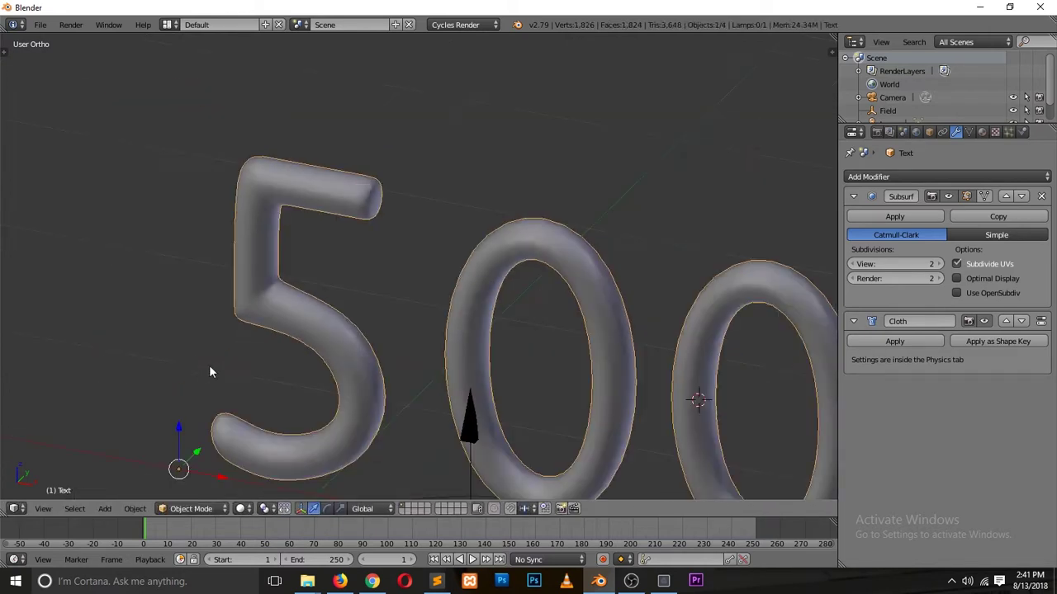
key("KP_1")
- Add a loop cut just before the bend at the top of the 5's bowl, and move the bend's edge loop up and outward
key("Tab")
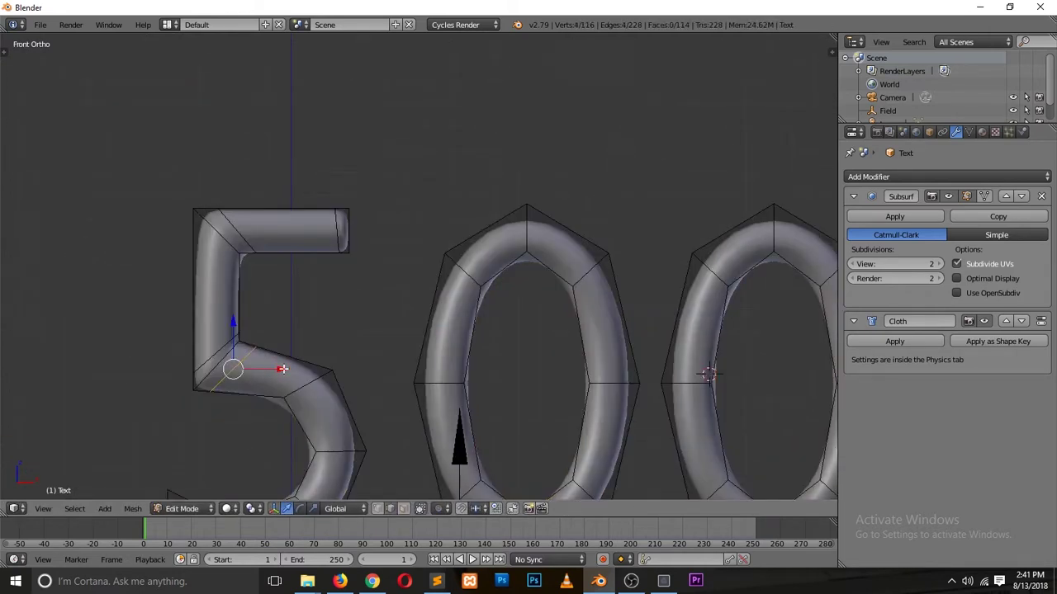
key("ctrl+r")
left_click(287, 366)
left_click(300, 360)
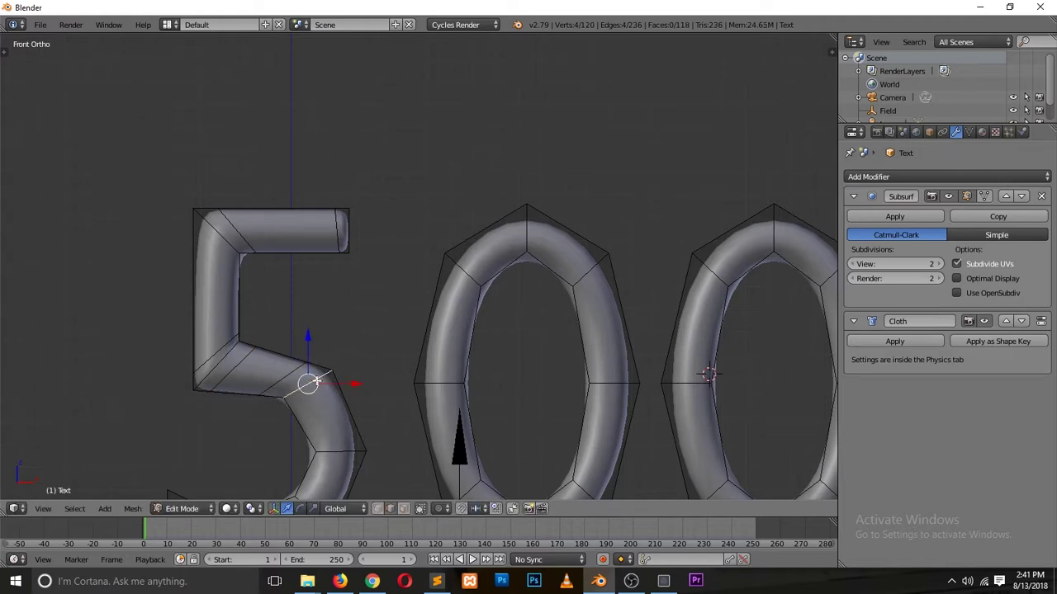
key("g")
left_click(340, 354)
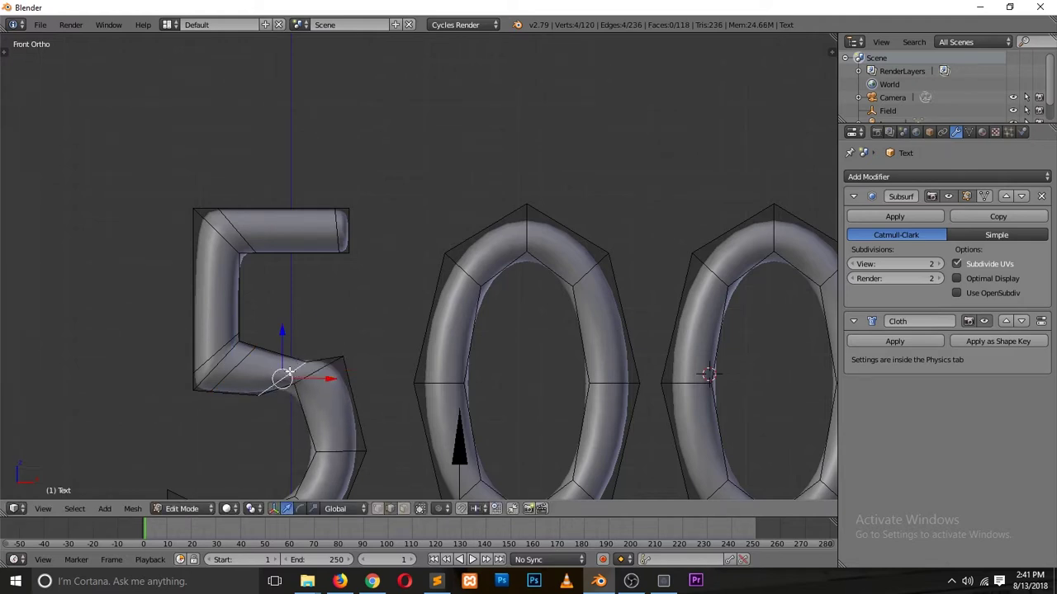
- Move and scale the edge loop beside the bowl's bend to even out the curve, and preview the 5 in Object Mode
key("g")
left_click(327, 322)
key("s")
left_click(331, 322)
key("Tab")
scroll(324, 355, "down", 2)
scroll(322, 370, "up", 2)
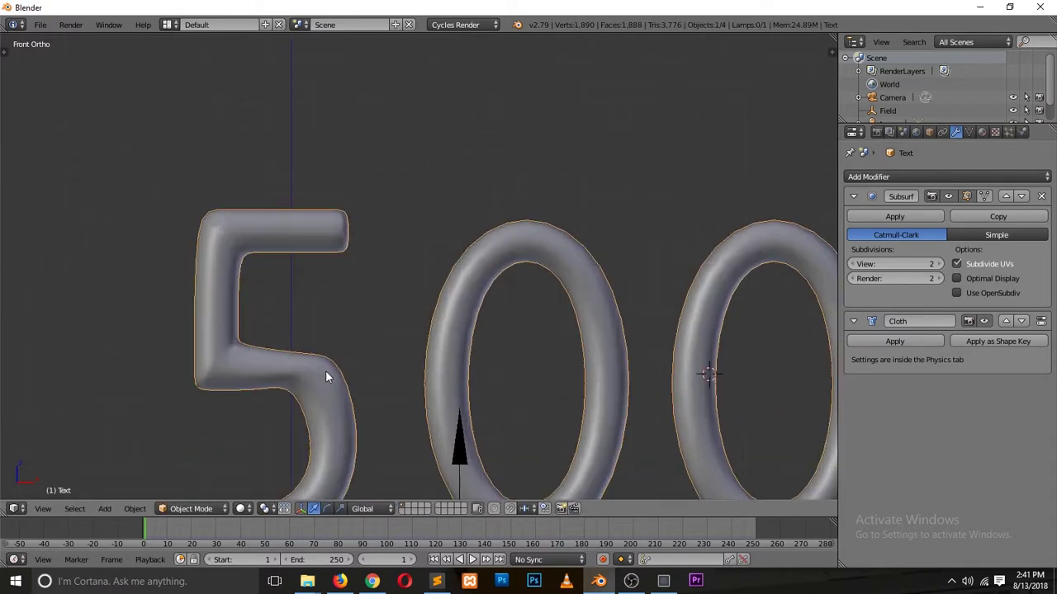
scroll(326, 371, "up", 2)
key("Tab")
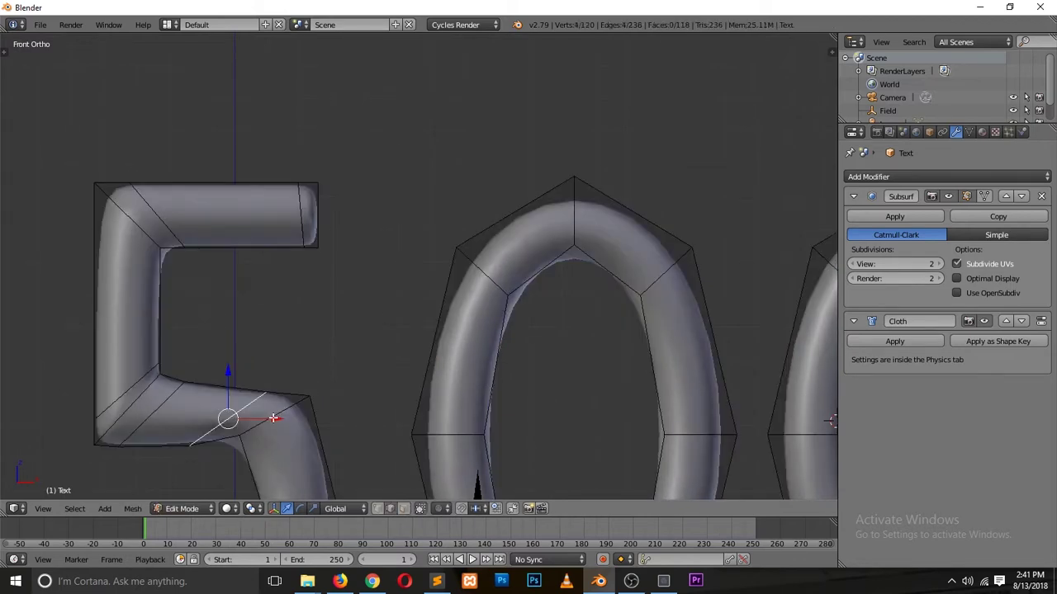
- Move the edge loop at the 5's bowl bend slightly down and outward, and preview the result in Object Mode
right_click(285, 413)
left_click_drag(274, 378, 275, 389)
left_click_drag(322, 427, 332, 424)
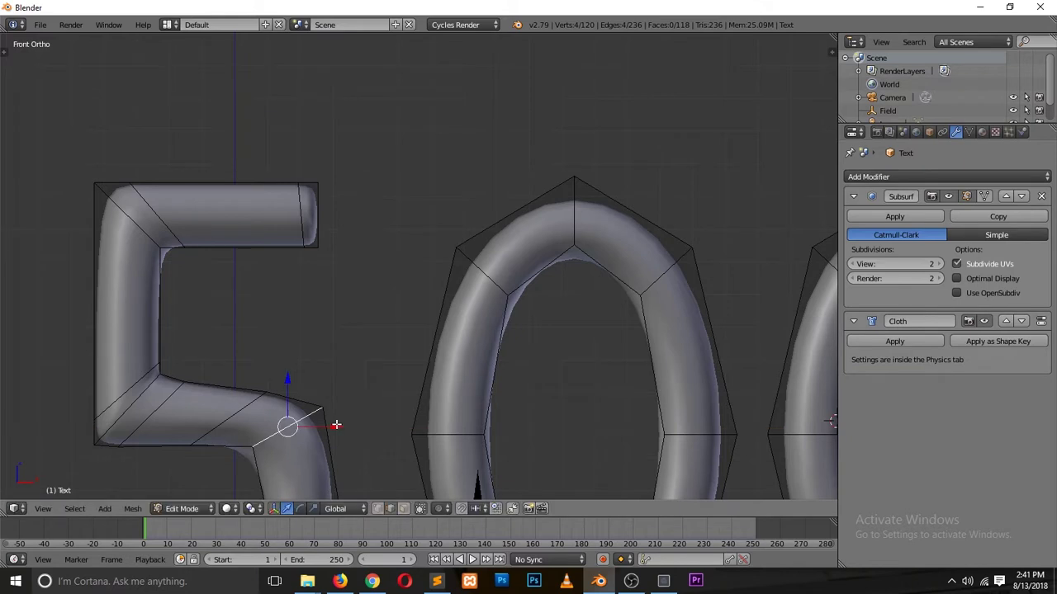
key("Tab")
scroll(317, 421, "down", 2)
middle_click_drag(222, 368, 331, 407)
scroll(331, 408, "up", 2)
- In Edit Mode, add a centred lengthwise loop cut around the 5's side faces and bevel it into a narrow strip
key("Tab")
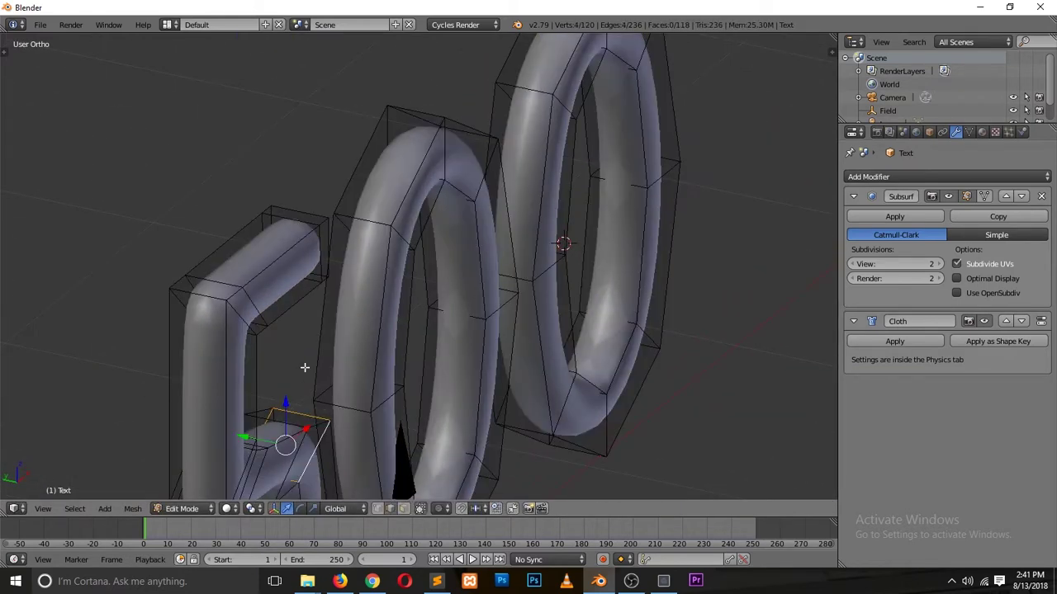
scroll(305, 368, "up", 4)
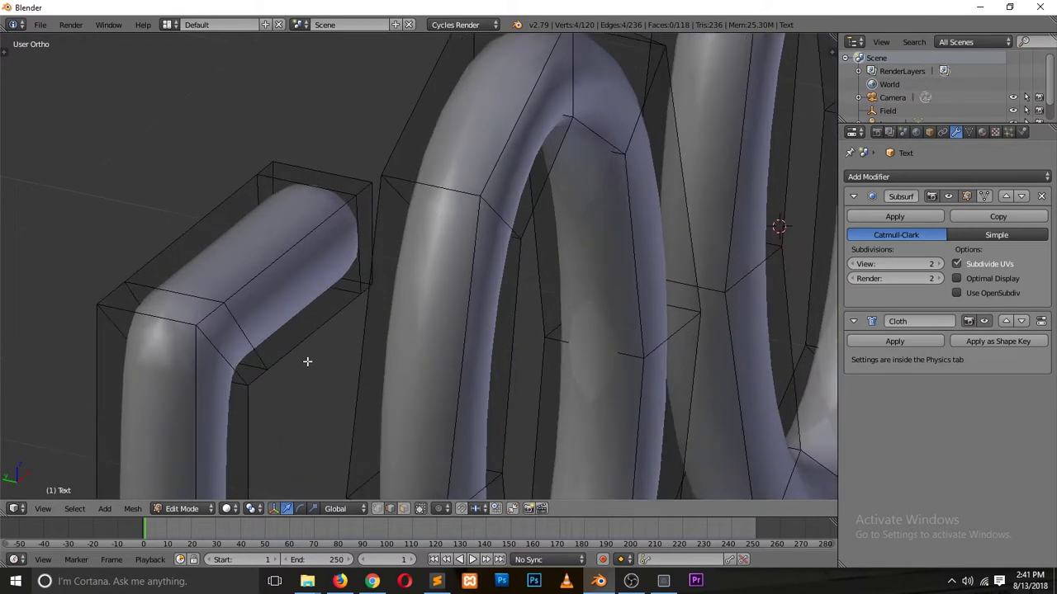
key("ctrl+r")
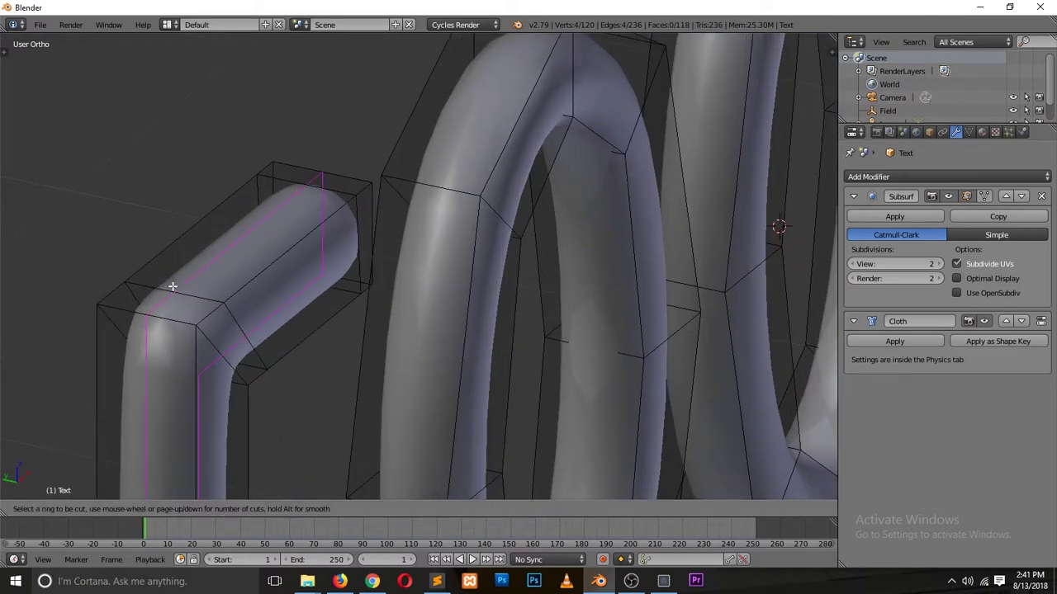
left_click(172, 287)
right_click(174, 286)
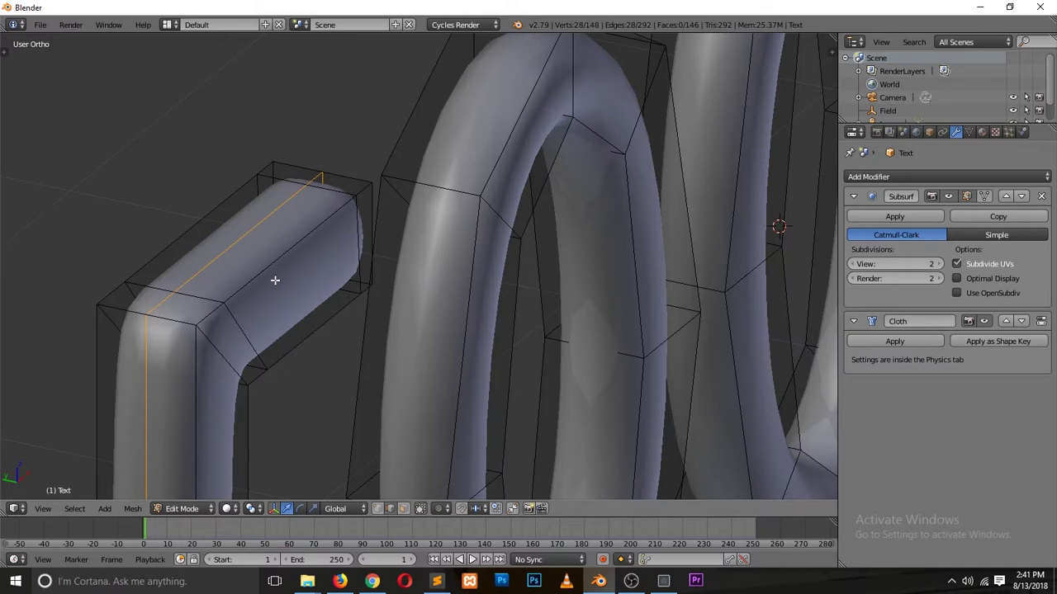
key("ctrl+b")
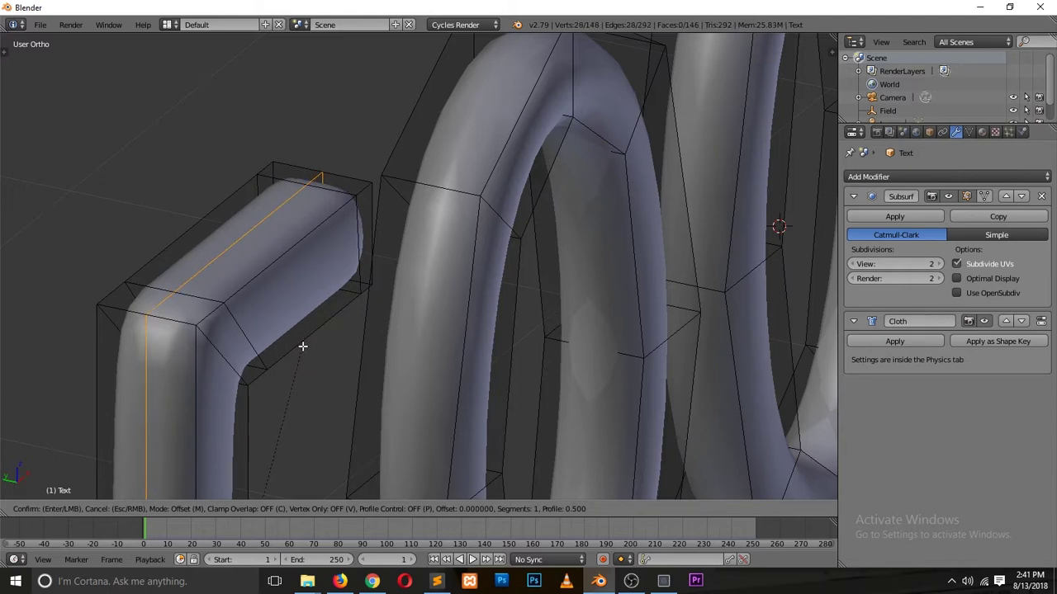
left_click(304, 346)
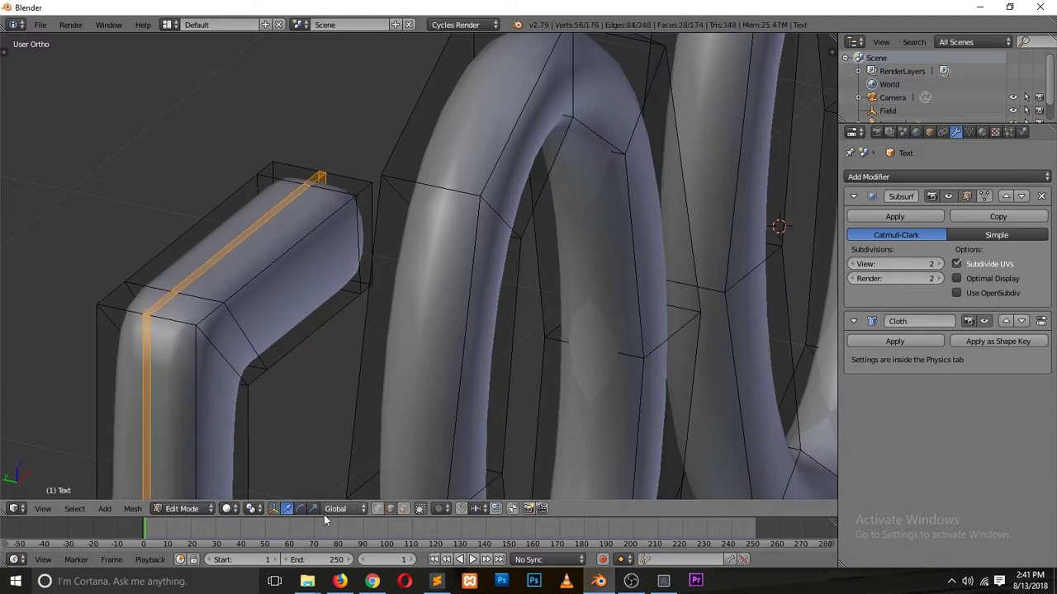
- Switch to Chrome to examine the foil balloon lettering references, including the gold letter B, and return to Blender
left_click(372, 581)
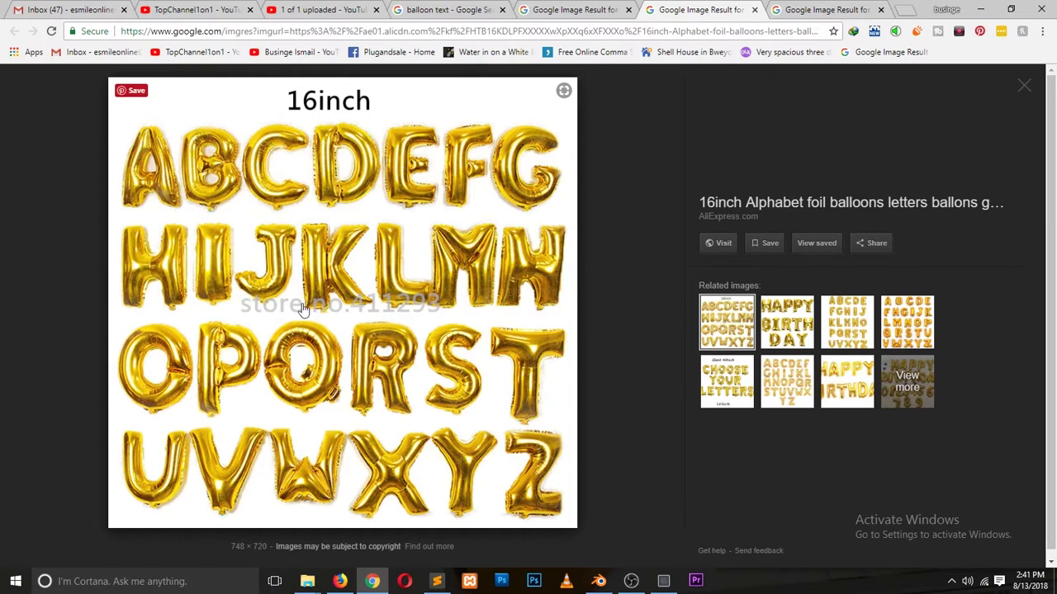
left_click(574, 10)
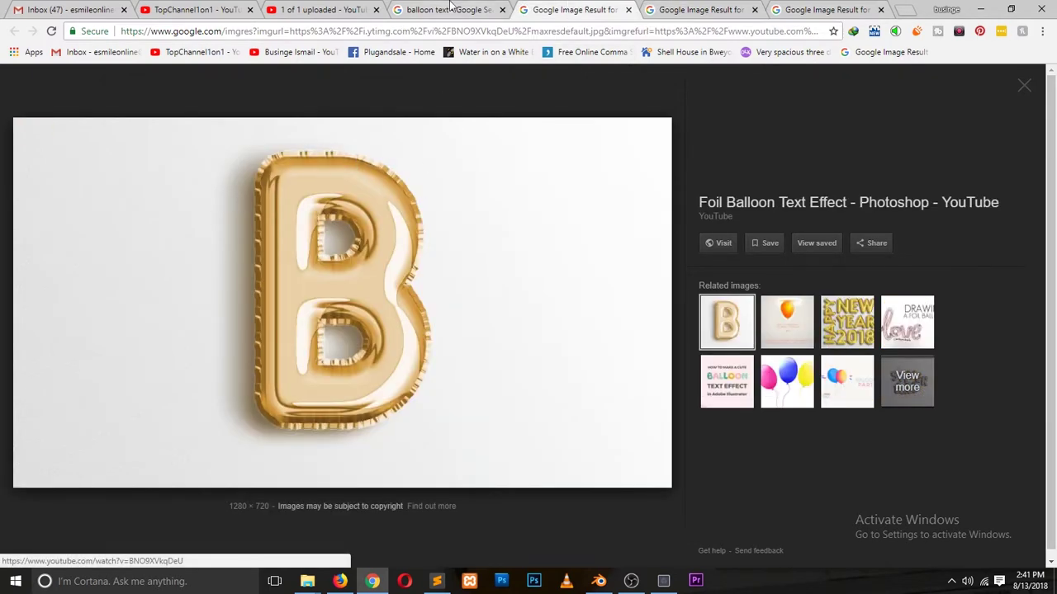
key("ctrl+shift+Tab")
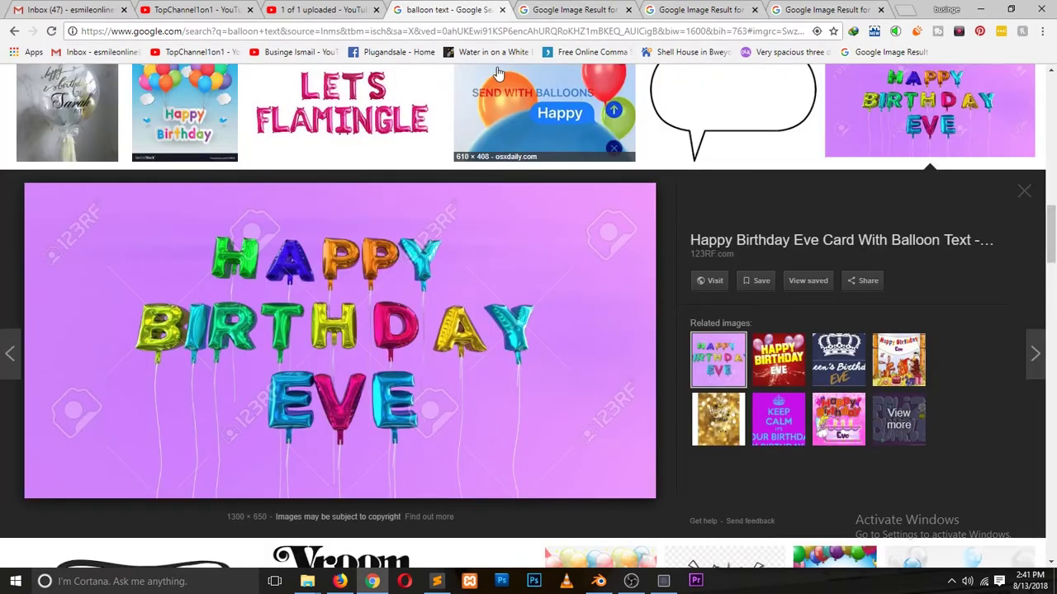
left_click(596, 581)
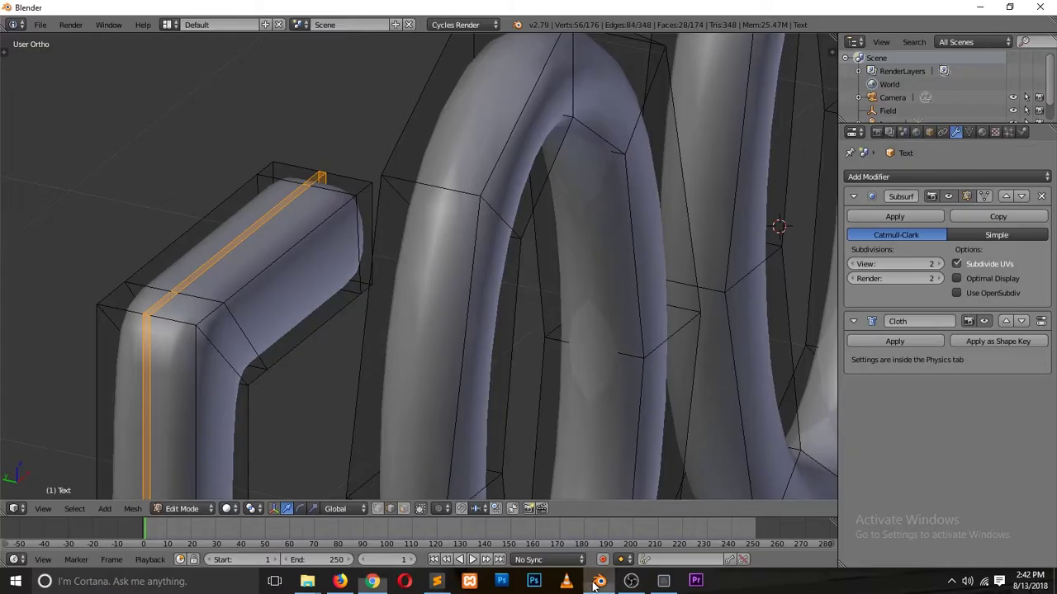
- Add a loop cut down the middle of the narrow beveled strip around the 5's side faces
scroll(171, 291, "up", 4)
scroll(165, 335, "down", 16, "ctrl")
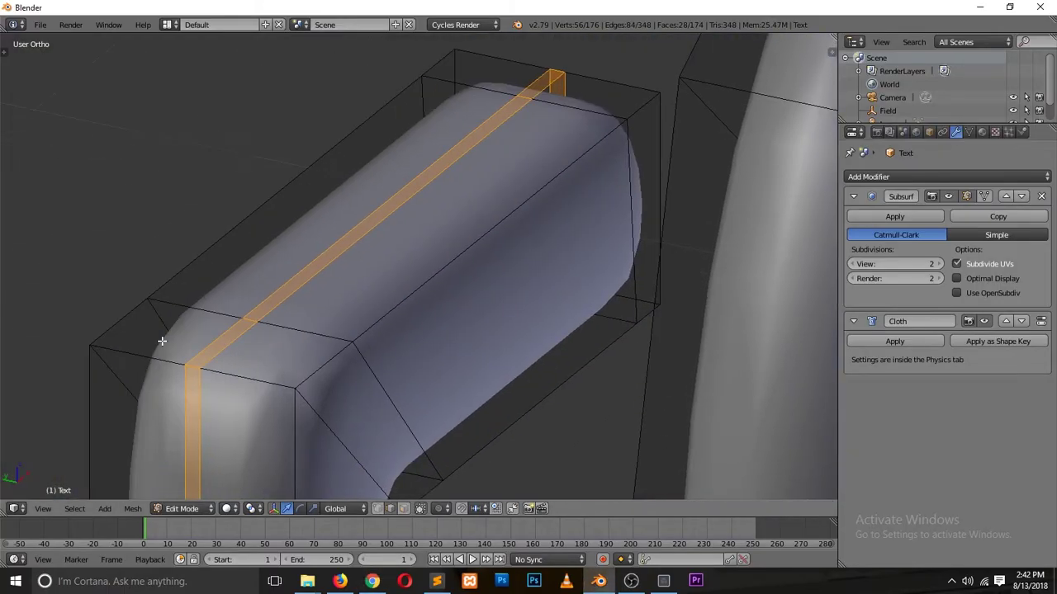
scroll(163, 343, "up", 3)
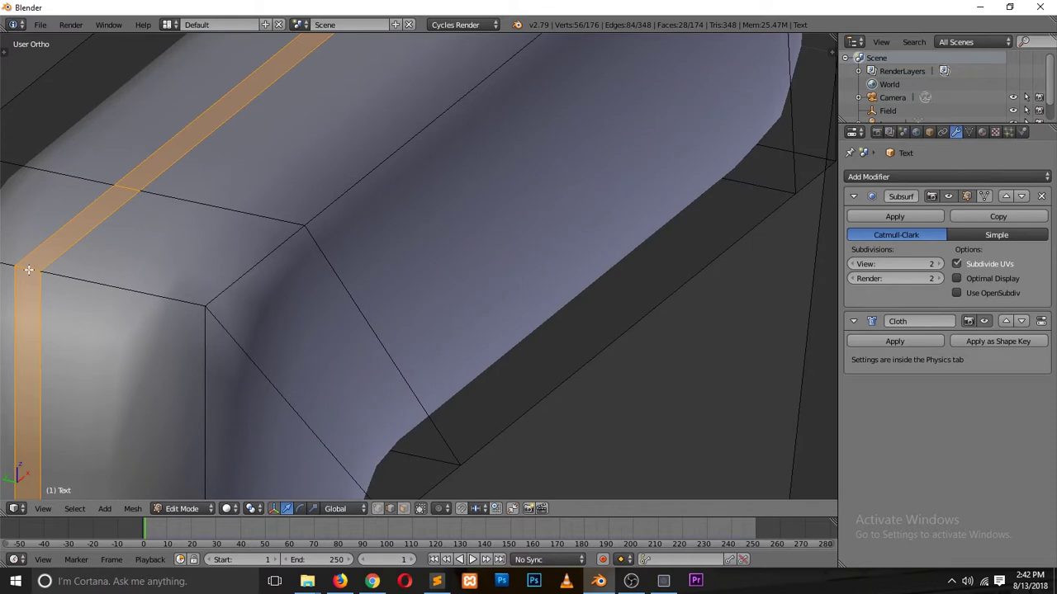
key("ctrl+t")
key("ctrl+z")
key("ctrl+r")
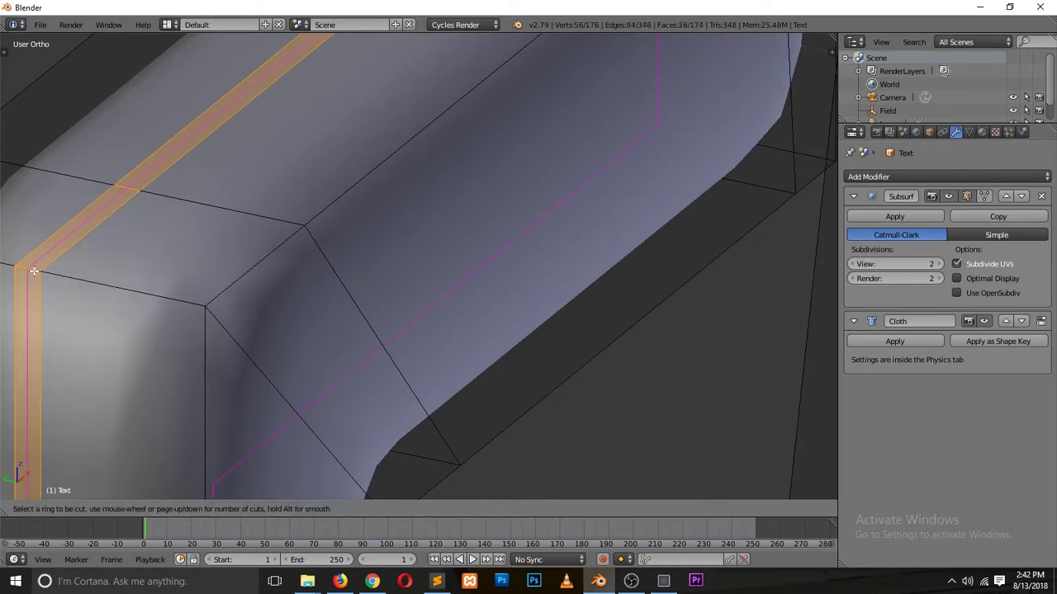
left_click(34, 270)
scroll(187, 254, "down", 5)
middle_click_drag(351, 276, 289, 303)
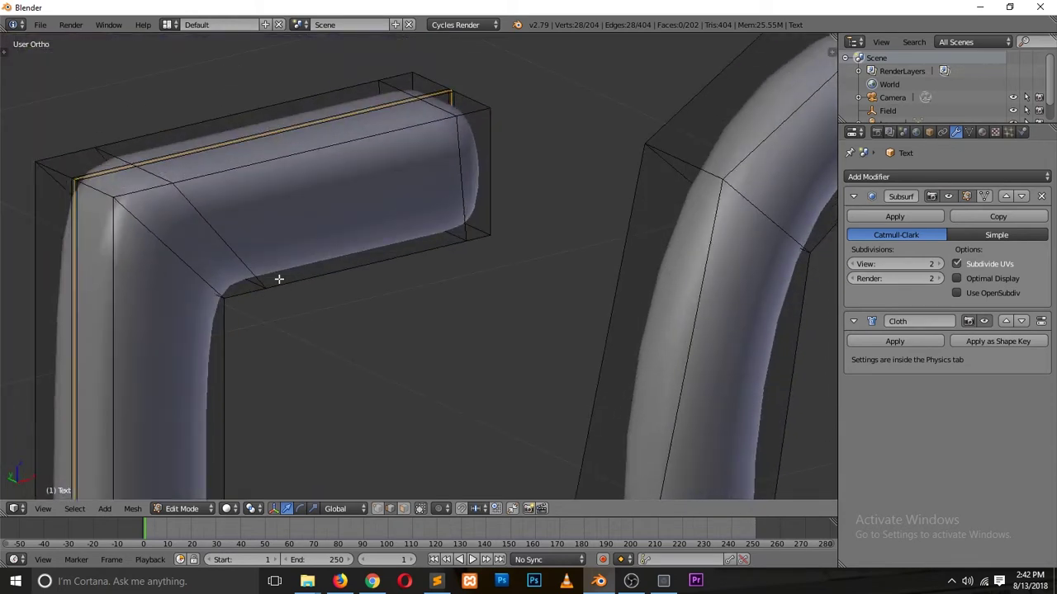
- Push the strip's centre loop outward with Shrink/Fatten by about 0.05 to form a raised seam, and inspect it in Object Mode
scroll(184, 247, "up", 4)
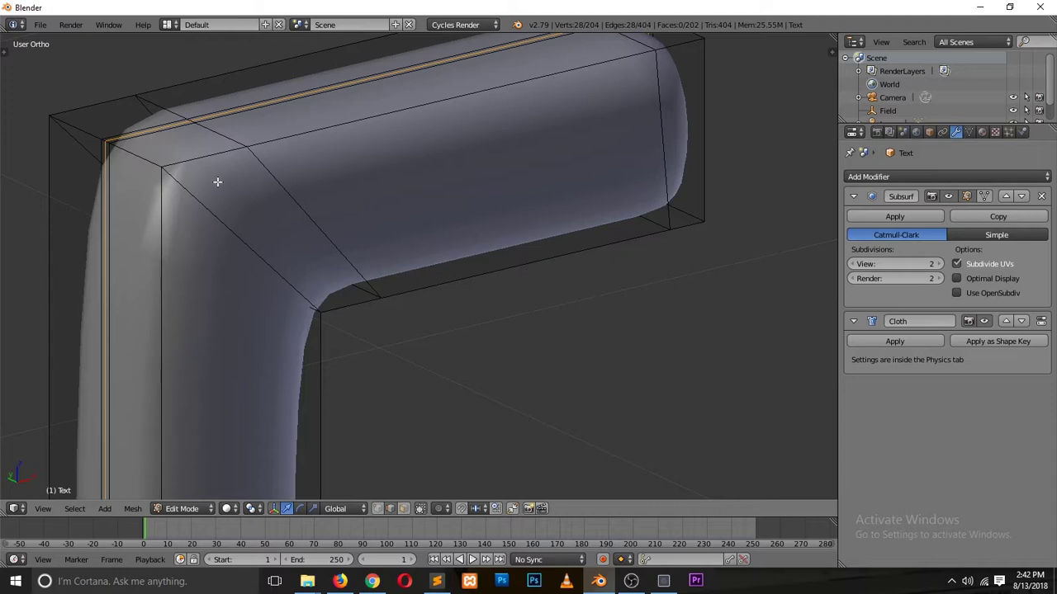
key("alt+s")
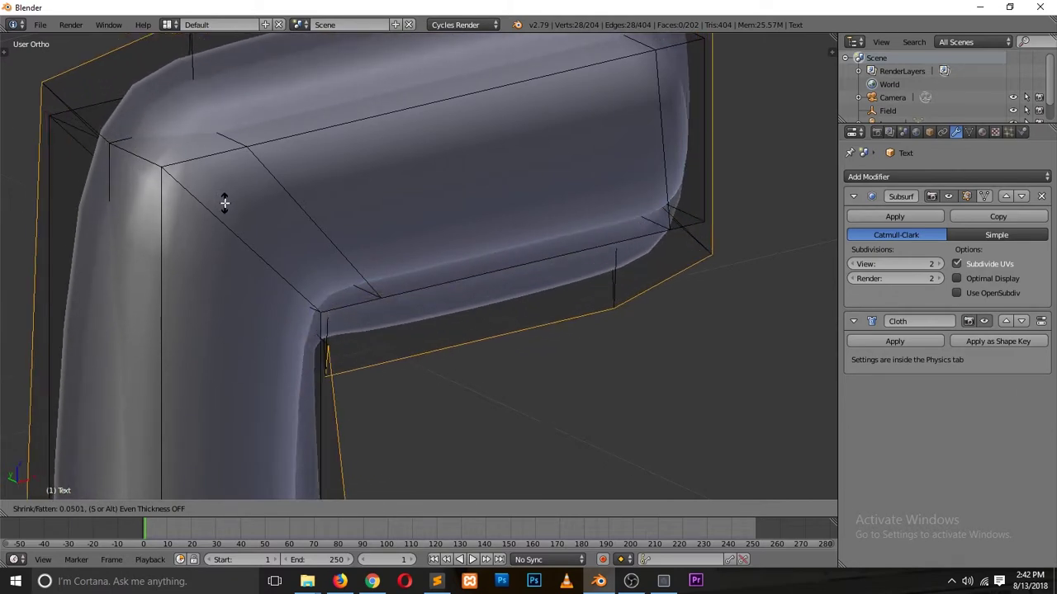
left_click(222, 199)
key("Tab")
scroll(251, 241, "down", 6)
middle_click_drag(259, 256, 245, 285)
scroll(248, 286, "up", 2)
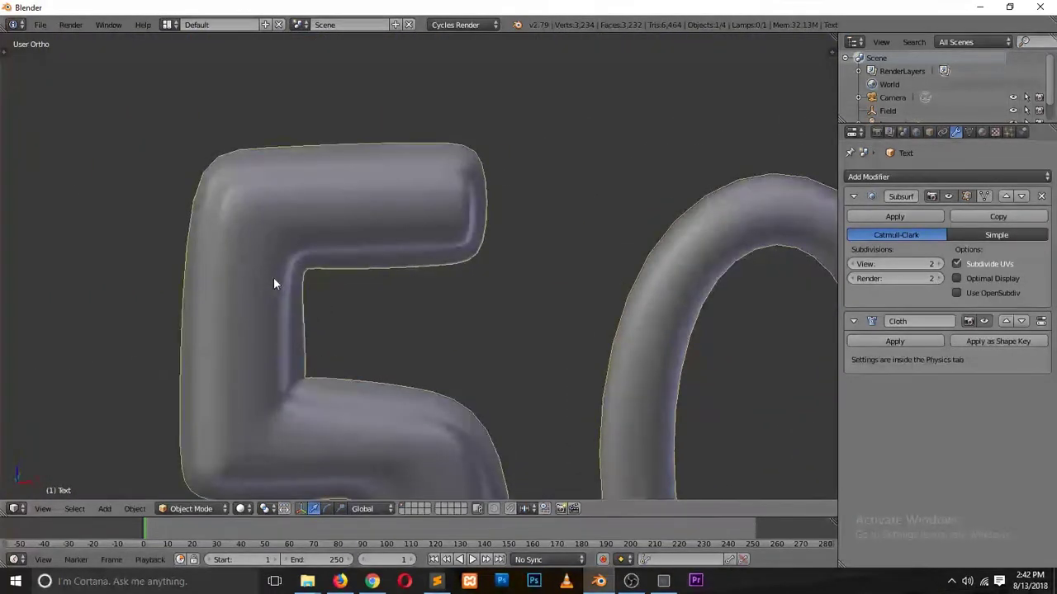
scroll(289, 289, "up", 3)
scroll(285, 288, "up", 1, "shift")
scroll(284, 290, "down", 5, "ctrl")
scroll(283, 293, "down", 2)
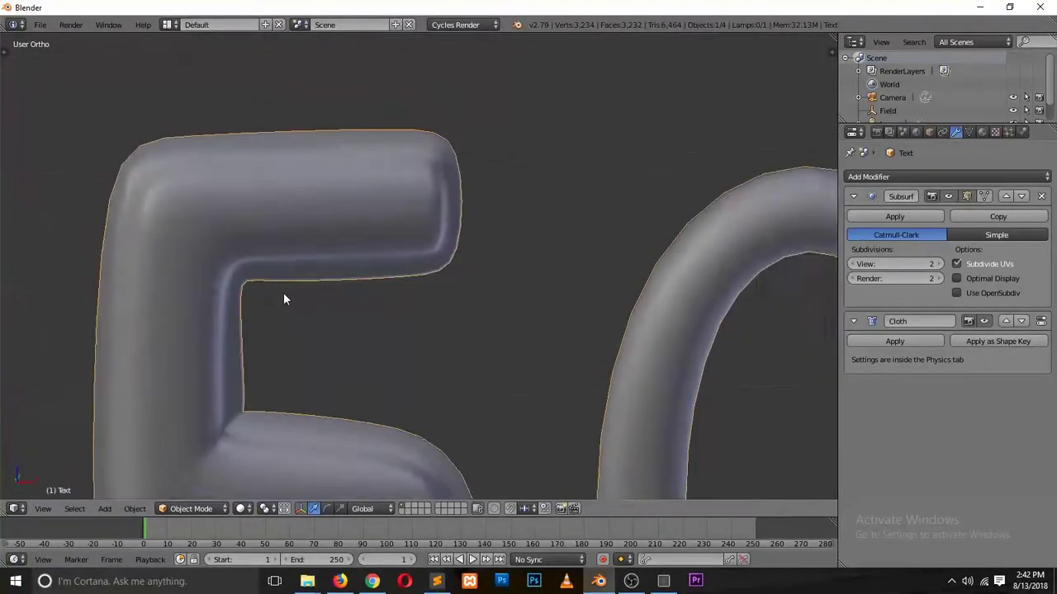
- Add a crosswise loop cut midway along the 5's top bar and bevel it with 2 segments and an offset of about 0.01
scroll(281, 300, "up", 3)
key("Tab")
key("ctrl+r")
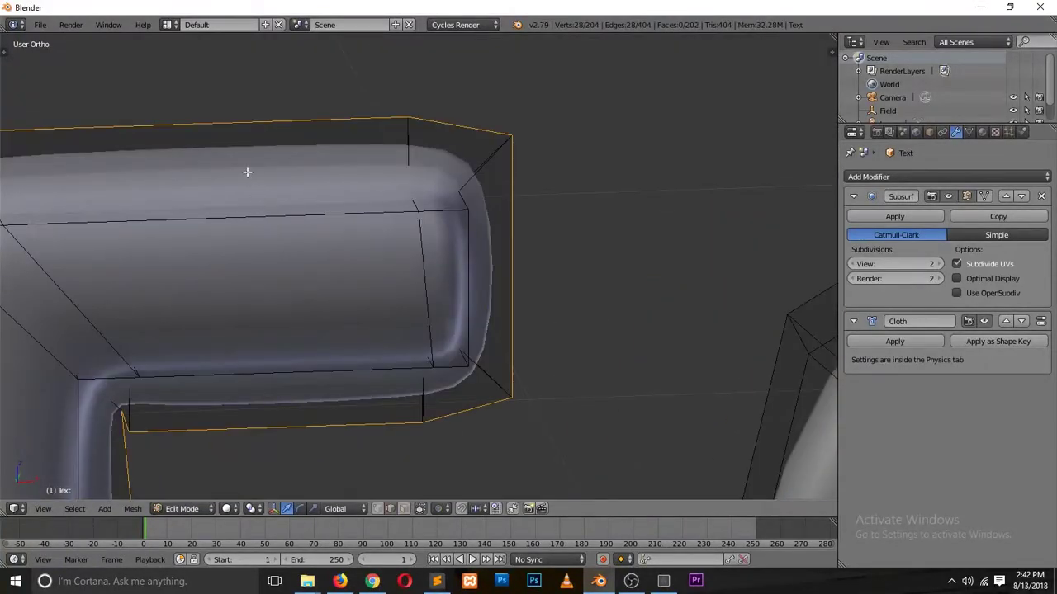
scroll(251, 131, "up", 1)
scroll(252, 132, "down", 1)
left_click(252, 134)
right_click(243, 140)
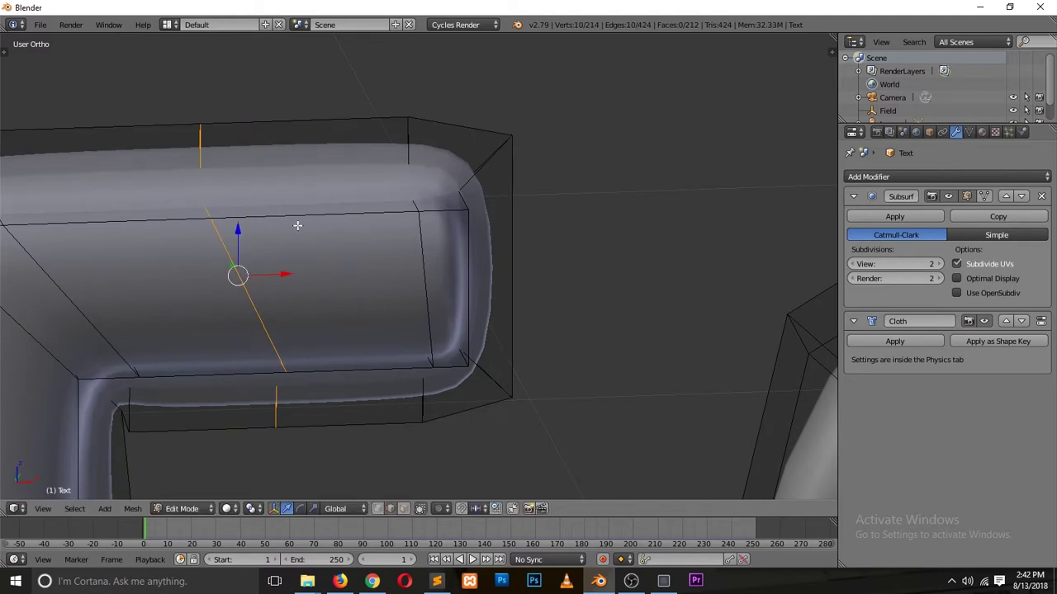
key("ctrl+b")
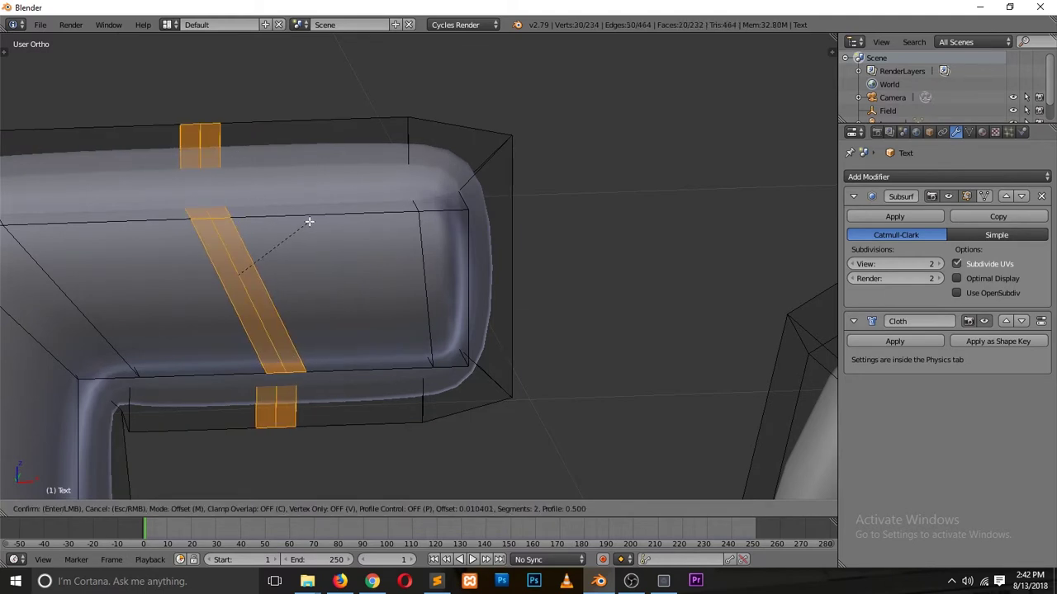
left_click(308, 221)
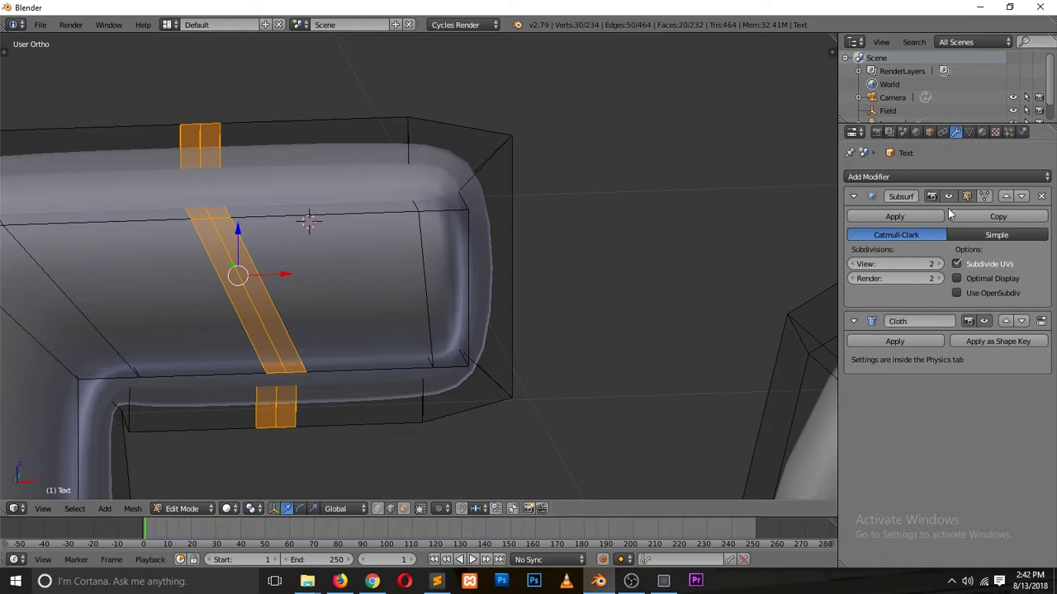
- Display the Subsurf result on the editing cage and switch the mesh to vertex selection mode
key("ctrl+Tab")
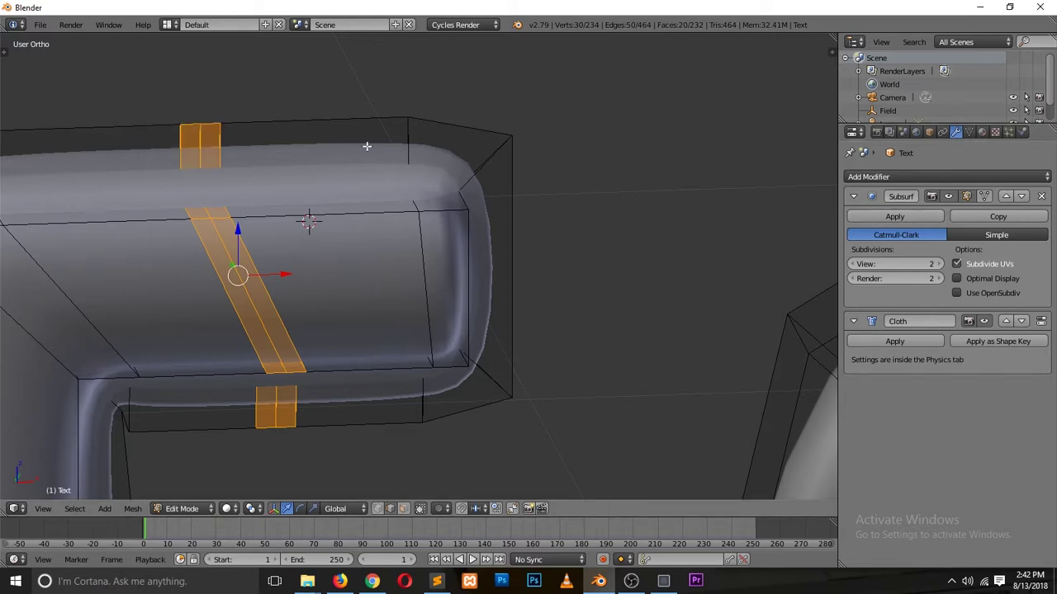
left_click(983, 195)
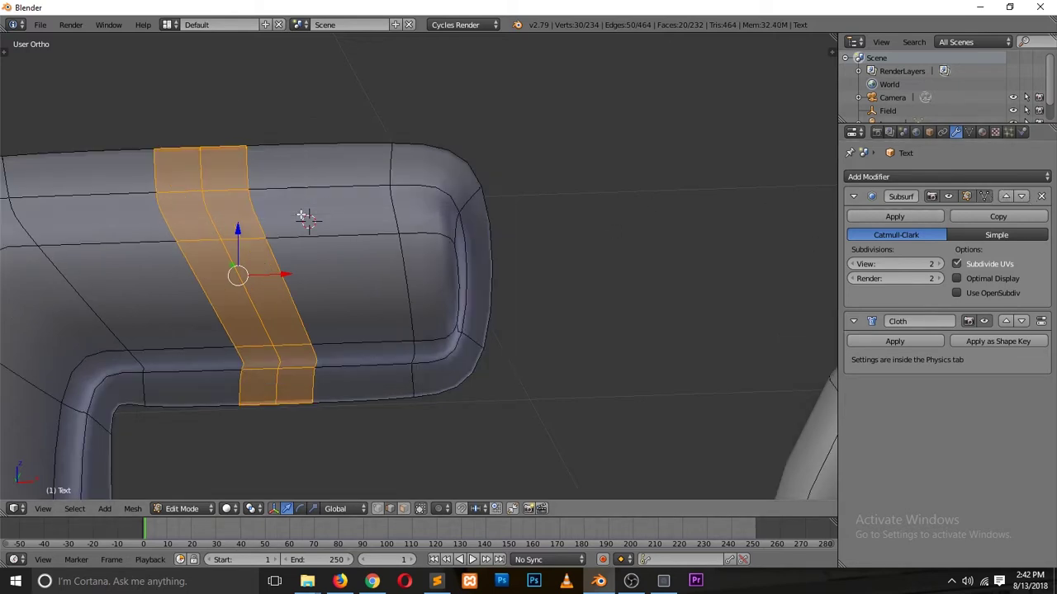
key("ctrl+Tab")
left_click(232, 137)
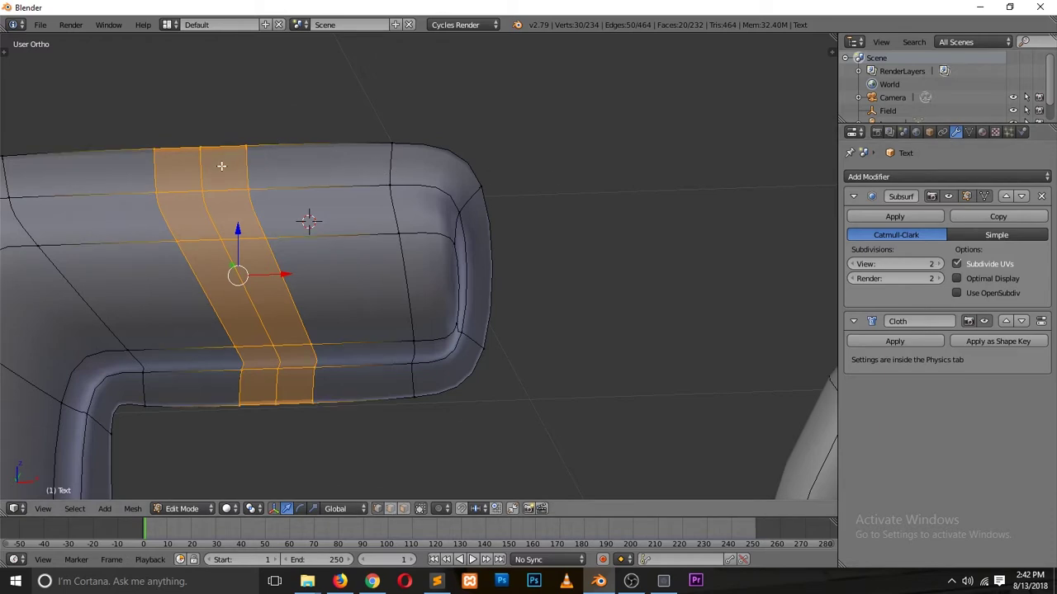
- Select the middle vertices of the beveled band on the top bar's seam, move them along Y to form a crease, and preview it
right_click(198, 152)
middle_click_drag(224, 229, 399, 291)
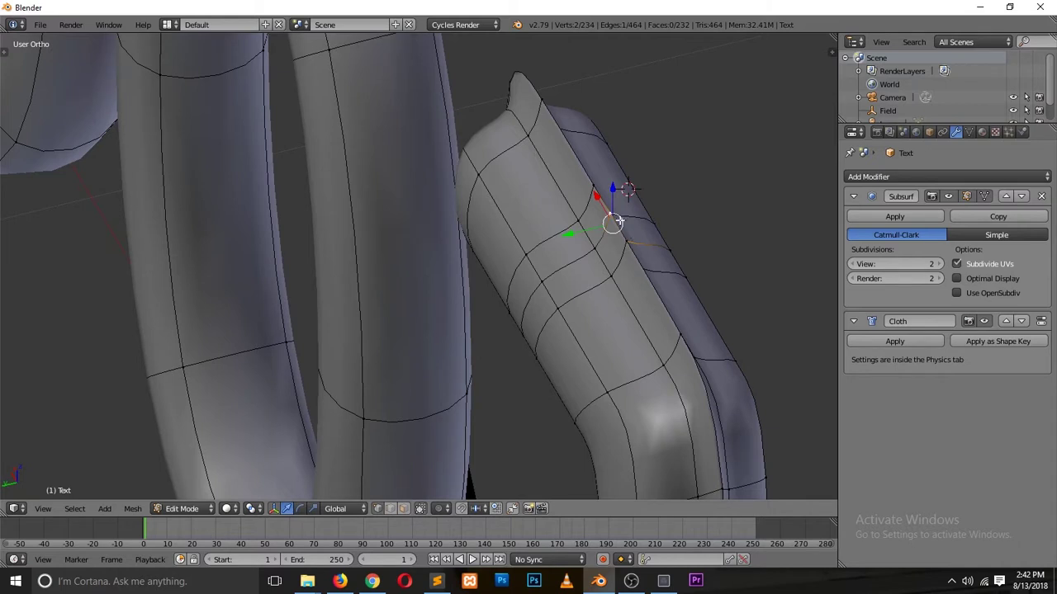
scroll(602, 257, "up", 4, "ctrl")
left_click_drag(489, 239, 404, 266)
scroll(497, 345, "down", 3, "ctrl")
key("Tab")
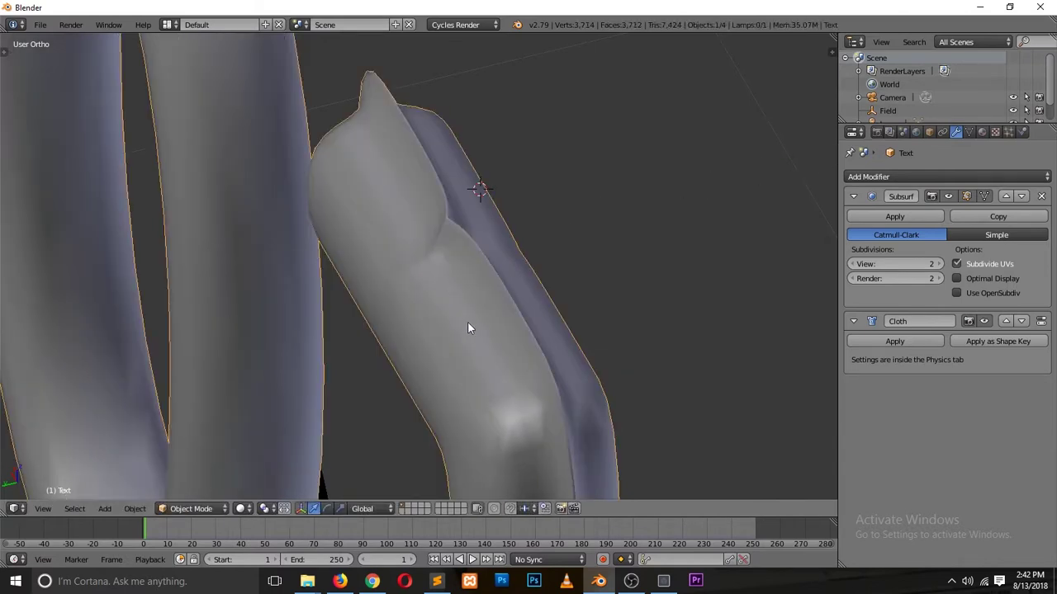
- In Edit Mode, edge-slide the loop on the corner side of the crease toward the top bar's corner
middle_click_drag(439, 326, 311, 321)
key("Tab")
left_click(287, 264, "alt")
key("g")
key("g")
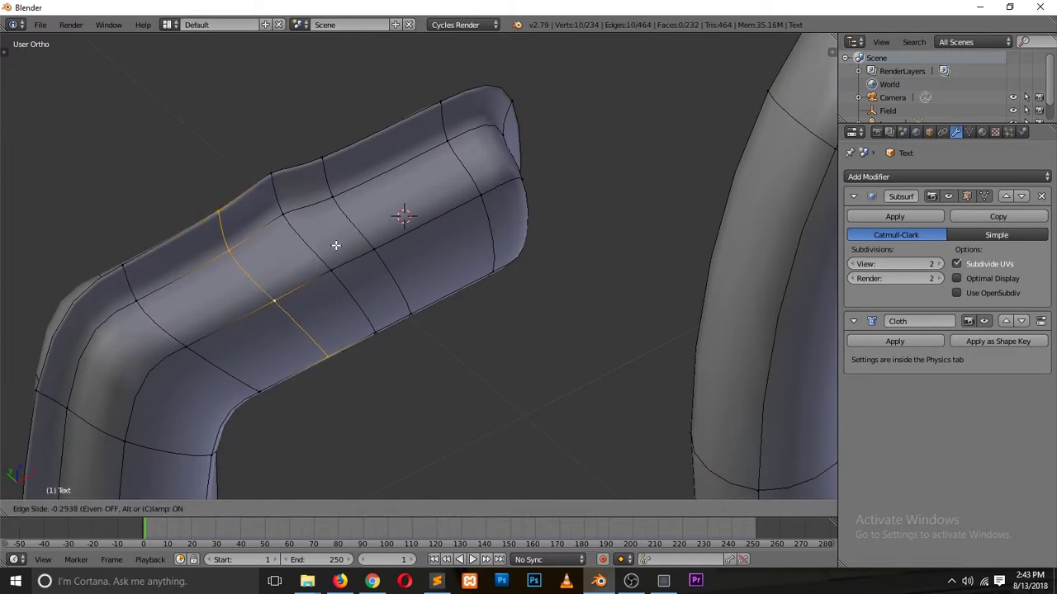
left_click(333, 247)
- Edge-slide the loop on the other side of the crease toward the top bar's free end, and preview in Object Mode
left_click(364, 226, "alt")
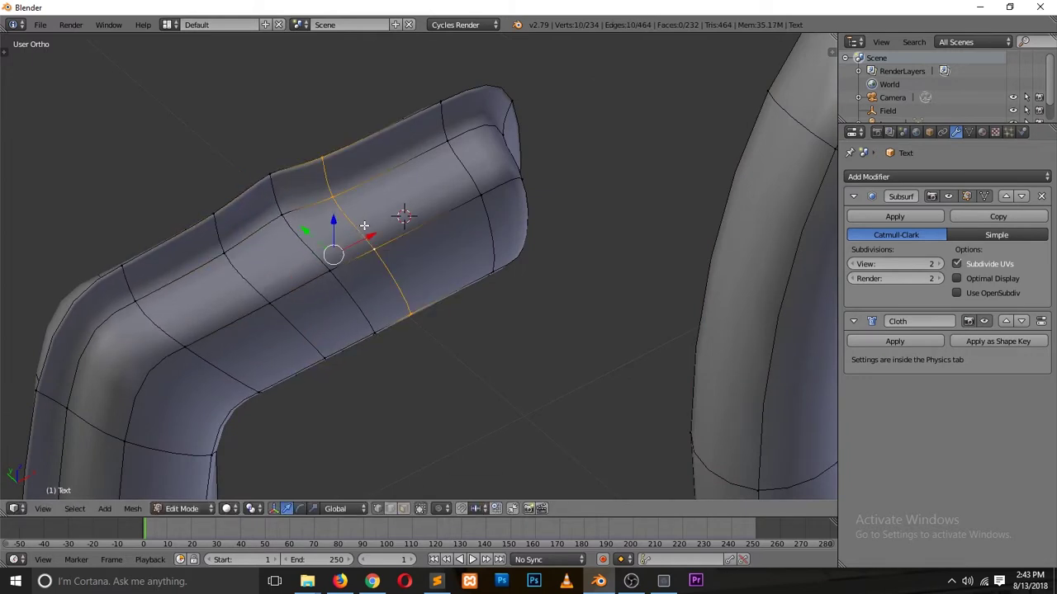
key("g")
key("g")
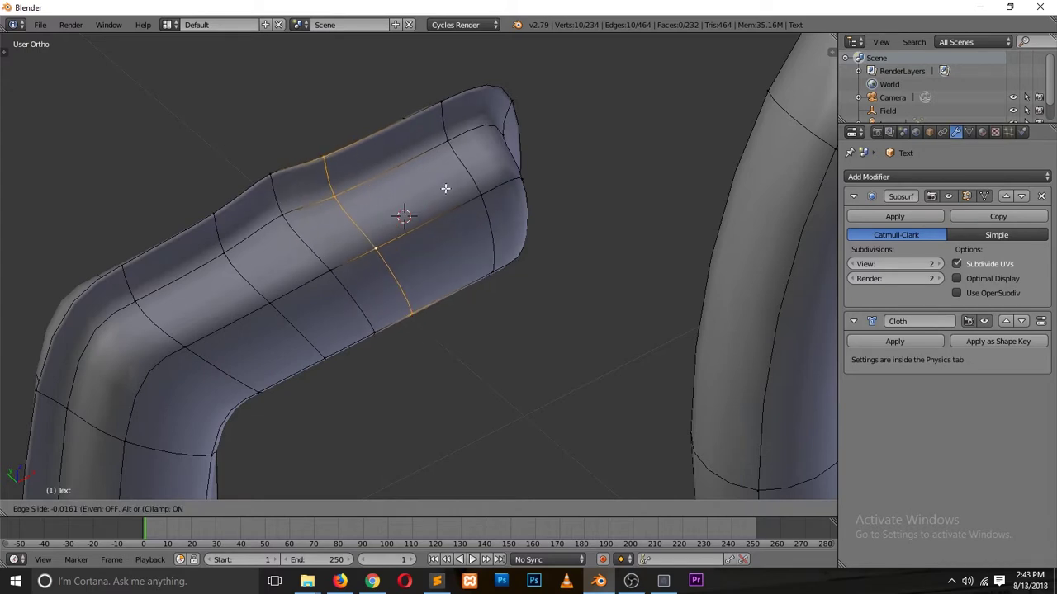
left_click(469, 182)
key("Tab")
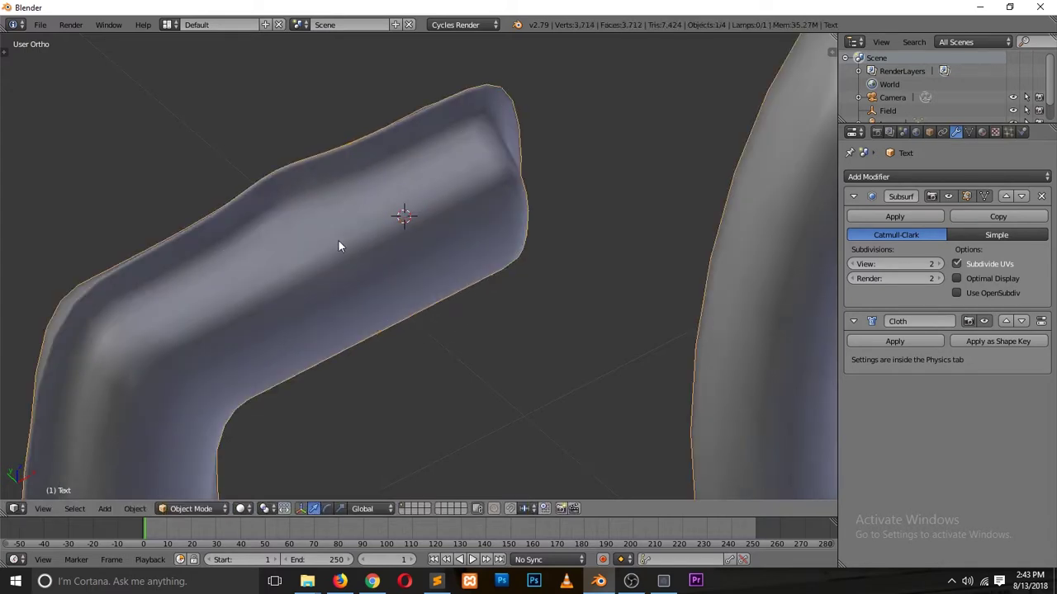
middle_click_drag(202, 264, 372, 283)
- Examine the seam wrinkles on the gold foil B reference in Chrome, and return to the 5's top bar in Edit Mode
left_click(372, 581)
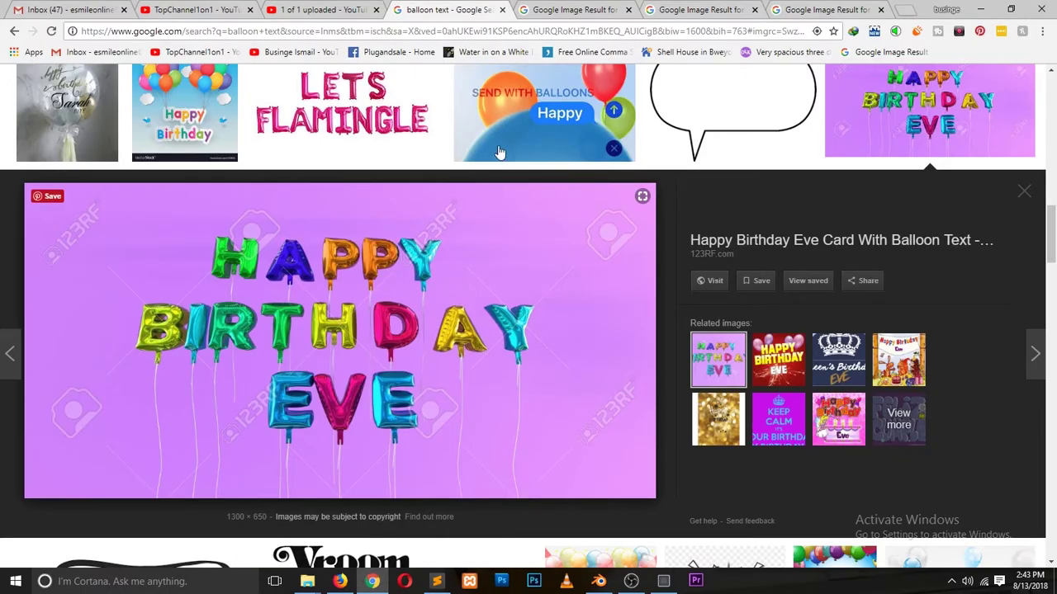
left_click(540, 9)
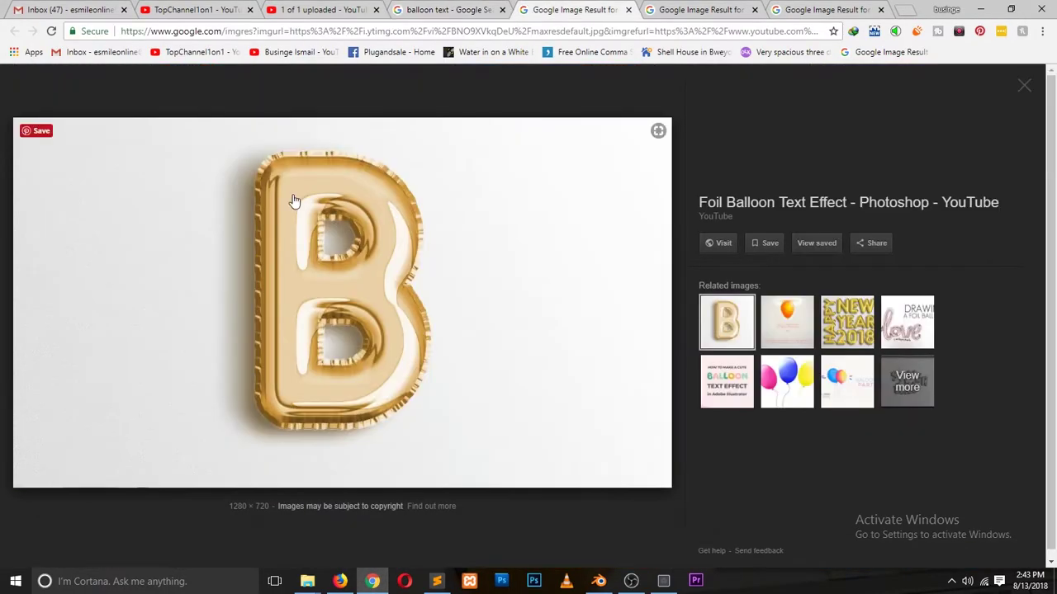
left_click(376, 581)
key("Tab")
middle_click_drag(544, 239, 353, 284)
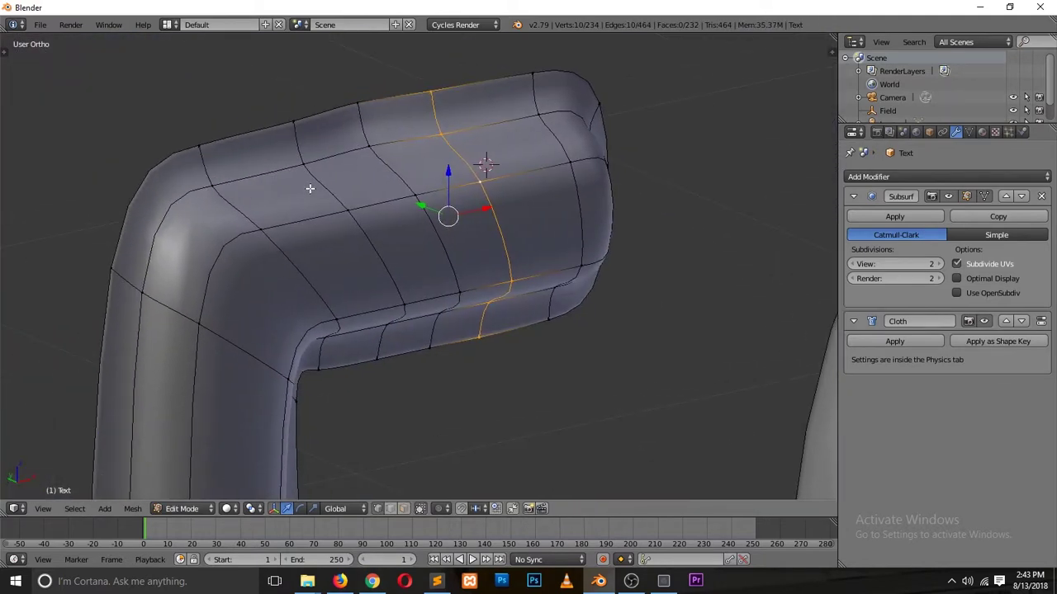
- Add an edge loop across the 5's top bar, close to the corner with the stem
key("ctrl+r")
left_click(260, 169)
left_click(251, 172)
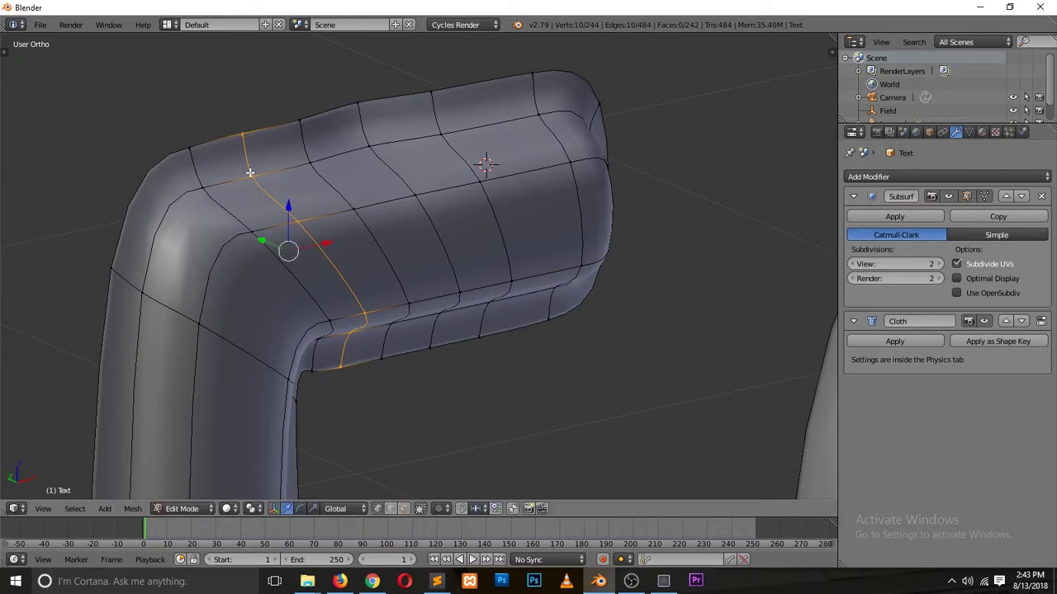
- Move the new loop's upper seam vertex outward along Y and raise it along Z, and preview the crease in Object Mode
middle_click_drag(302, 205, 367, 233)
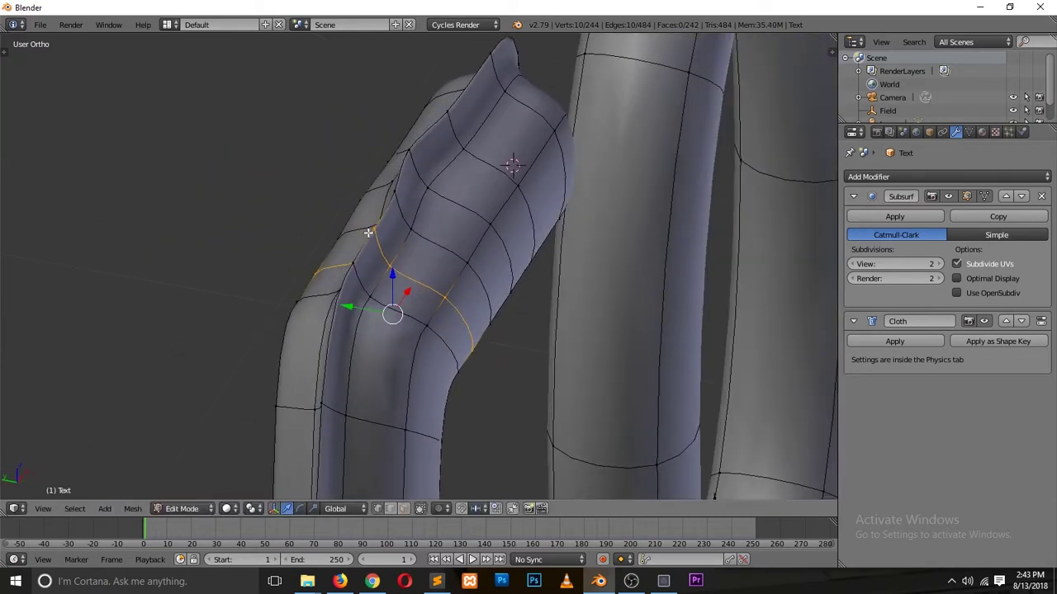
right_click(368, 234)
right_click(387, 265)
right_click(373, 232)
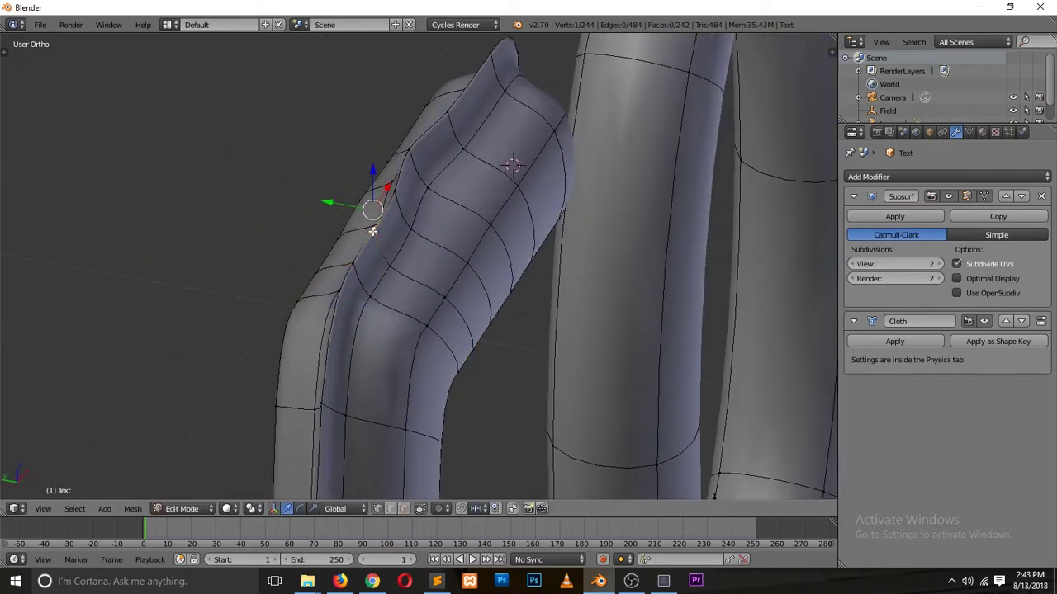
key("g")
key("y")
left_click_drag(249, 198, 249, 198)
left_click_drag(292, 164, 293, 135)
left_click(297, 140)
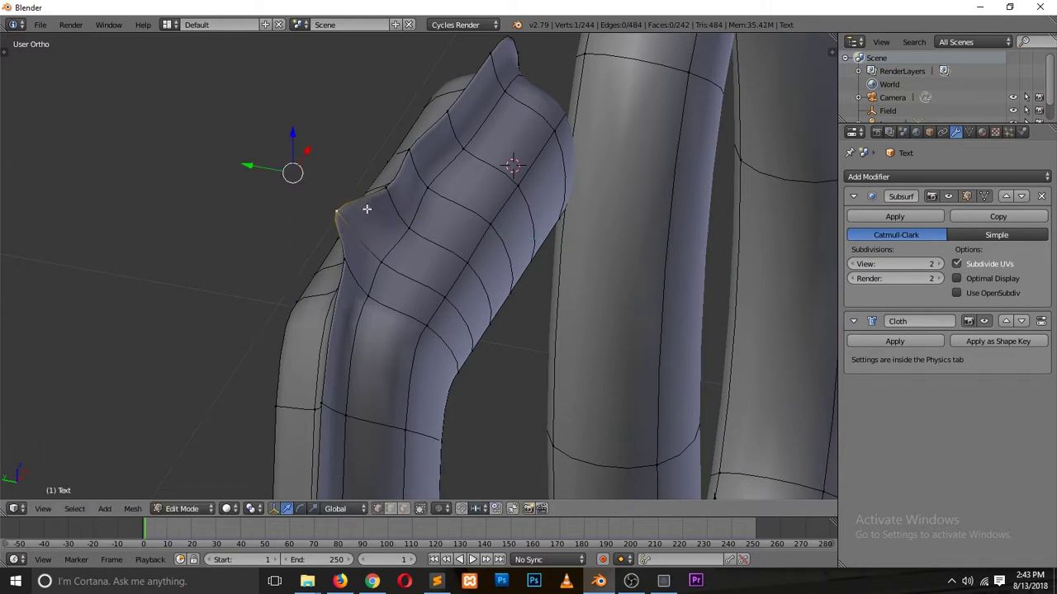
middle_click_drag(366, 207, 416, 259)
key("Tab")
middle_click_drag(403, 308, 569, 330)
- Move a seam vertex on the underside of the top bar along Y near the inner corner, and preview it in Object Mode
key("Tab")
right_click(380, 344)
middle_click_drag(351, 375, 401, 401)
key("g")
key("y")
left_click(439, 350)
left_click_drag(473, 377, 422, 377)
key("Tab")
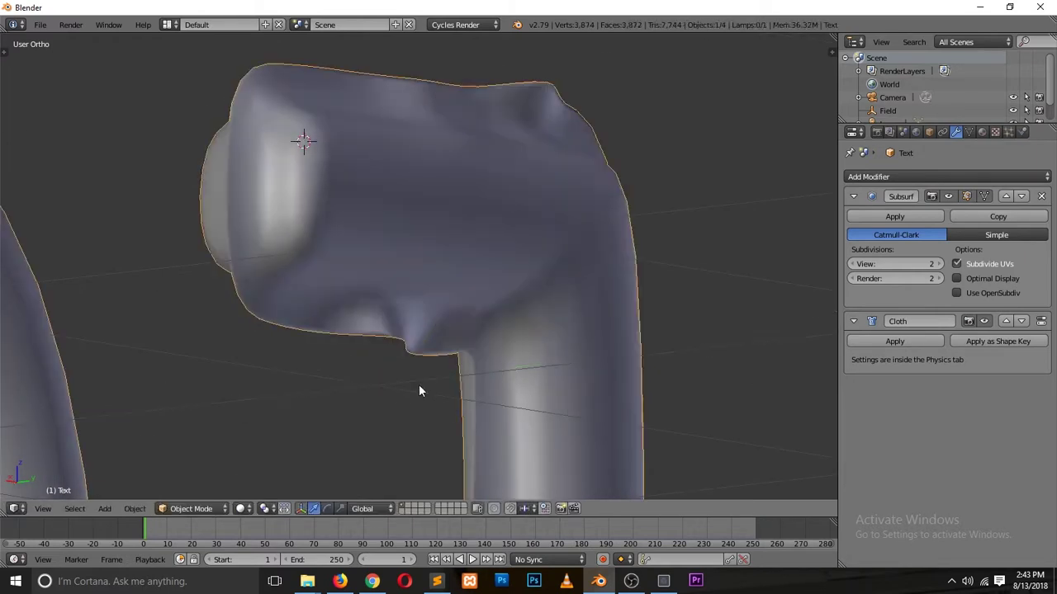
- Inspect the top bar's seam creases from several angles, ending at the front of the 5 in Edit Mode
scroll(417, 387, "down", 2)
middle_click_drag(270, 375, 300, 415)
key("Tab")
key("ctrl+r")
key("Escape")
middle_click_drag(457, 364, 254, 361)
key("Tab")
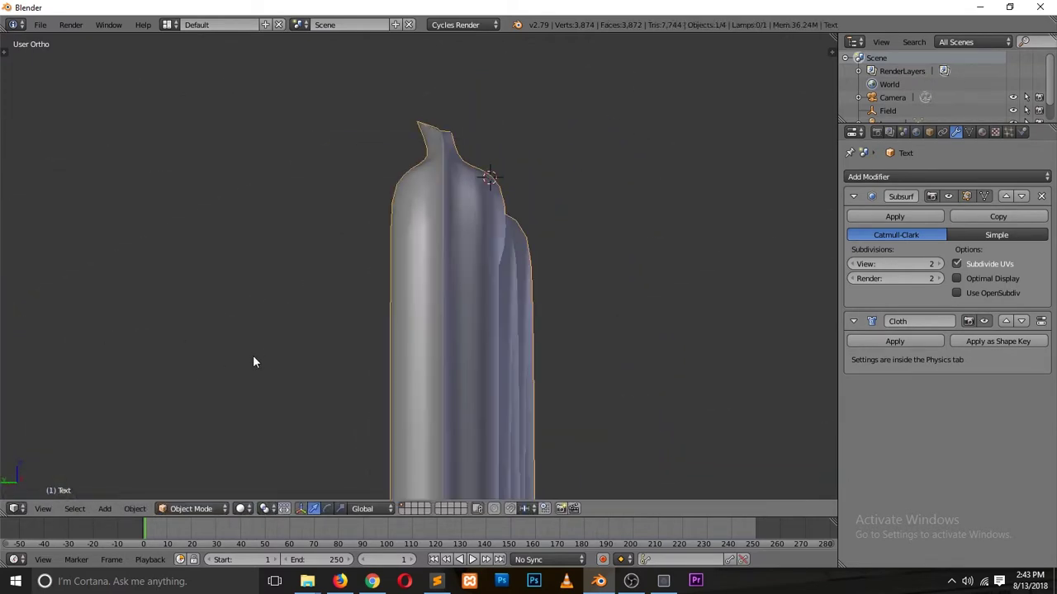
middle_click_drag(316, 367, 23, 400)
key("Tab")
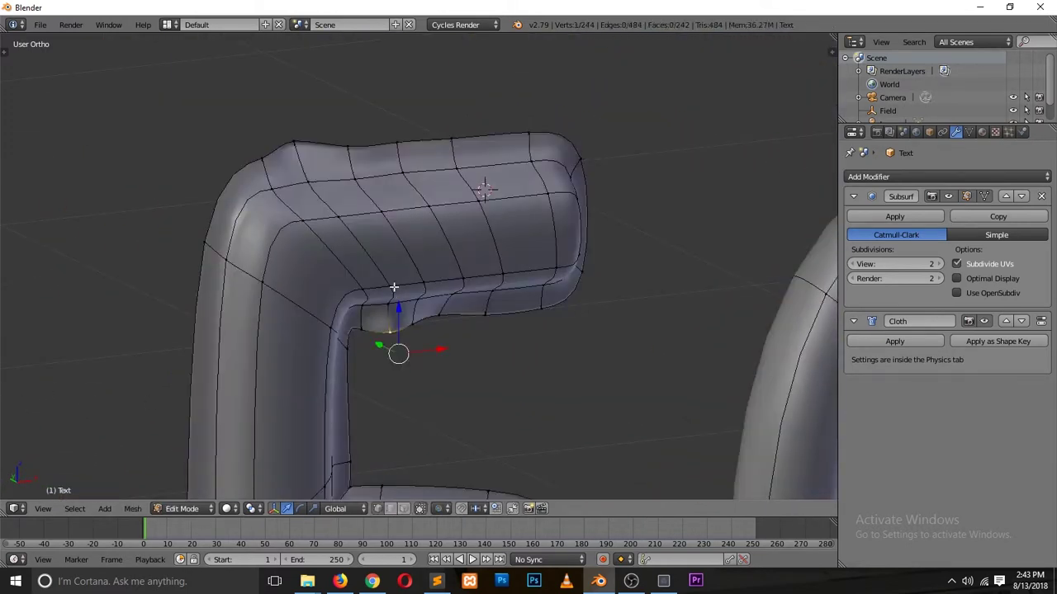
- Add a centered edge loop along the 5's front and back faces, scale it along Y by about 1.76, and preview it
key("ctrl+r")
left_click(385, 246)
right_click(418, 329)
scroll(418, 328, "down", 2)
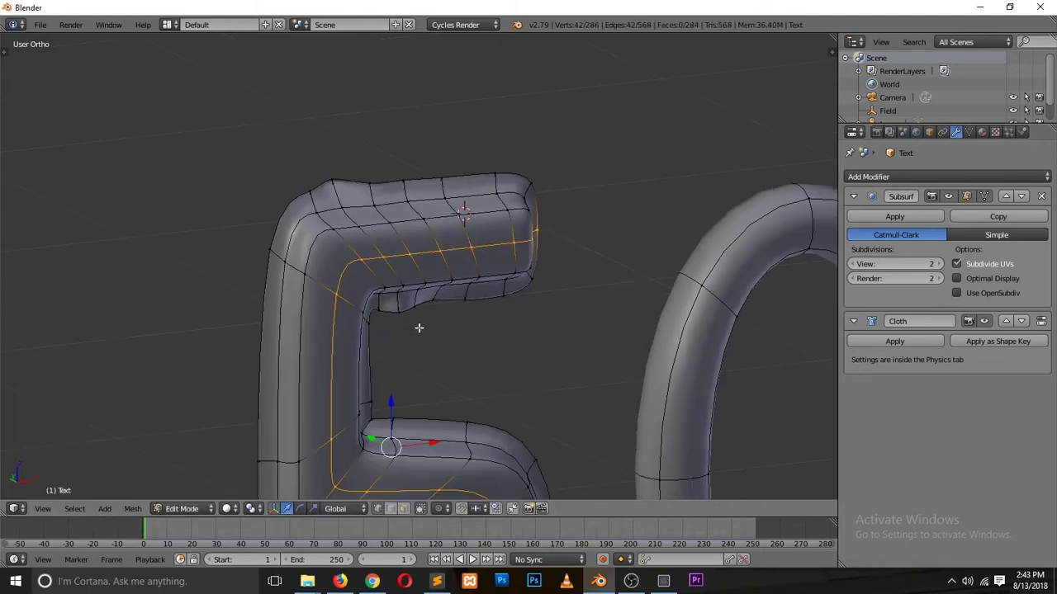
key("s")
key("x")
key("y")
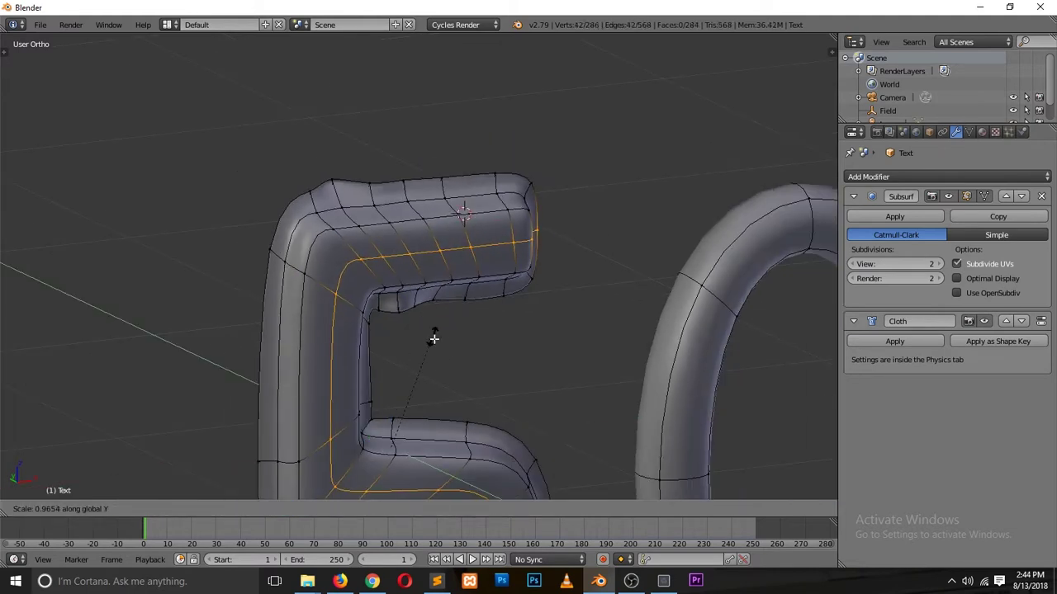
left_click(316, 248)
key("Tab")
middle_click_drag(521, 249, 344, 334)
- In Edit Mode, add edge loops across the 5's vertical stem
key("Tab")
key("ctrl+r")
scroll(477, 339, "up", 1)
left_click(477, 339)
left_click(477, 336)
key("ctrl+r")
left_click(476, 321)
left_click(475, 321)
- Displace the middle seam vertex on the stem's outer side along Y, and shift the one below it the opposite way
scroll(476, 322, "up", 2)
middle_click_drag(489, 328, 386, 326)
right_click(385, 326)
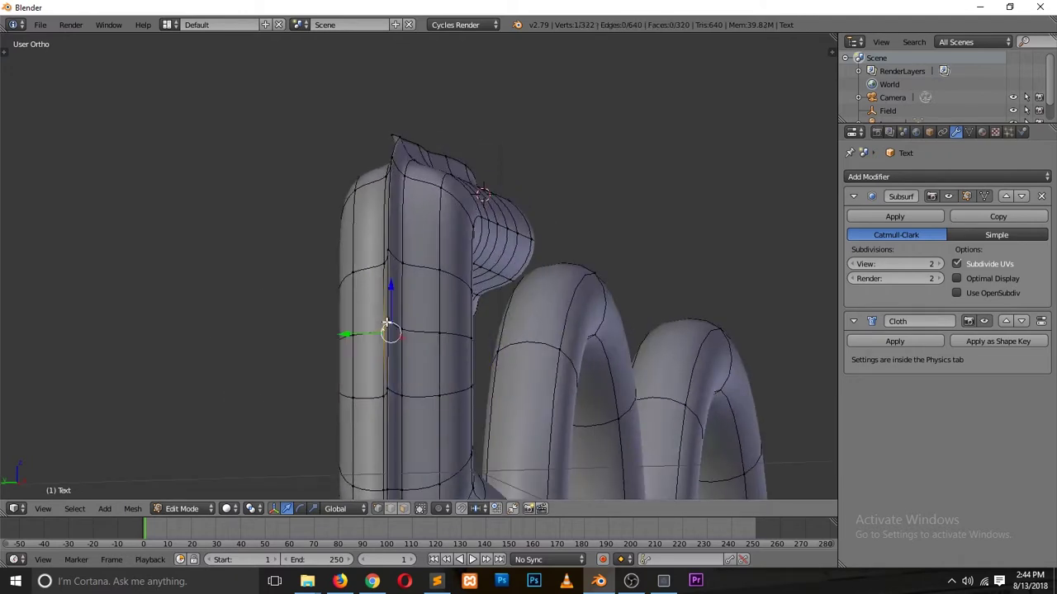
key("g")
key("y")
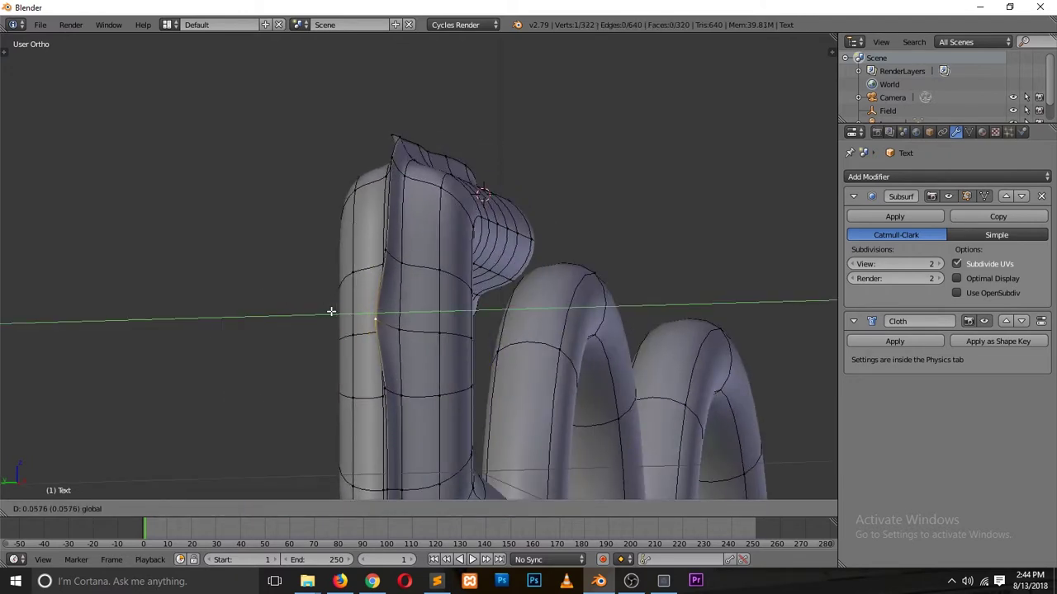
left_click_drag(331, 311, 334, 312)
scroll(391, 403, "down", 1, "shift")
right_click(384, 375)
left_click_drag(348, 364, 367, 360)
left_click(368, 360)
- Shift the seam vertex at the upper end of the stem along Y, and offset the top corner's seam vertex the opposite way
right_click(388, 236)
key("g")
key("y")
left_click(369, 226)
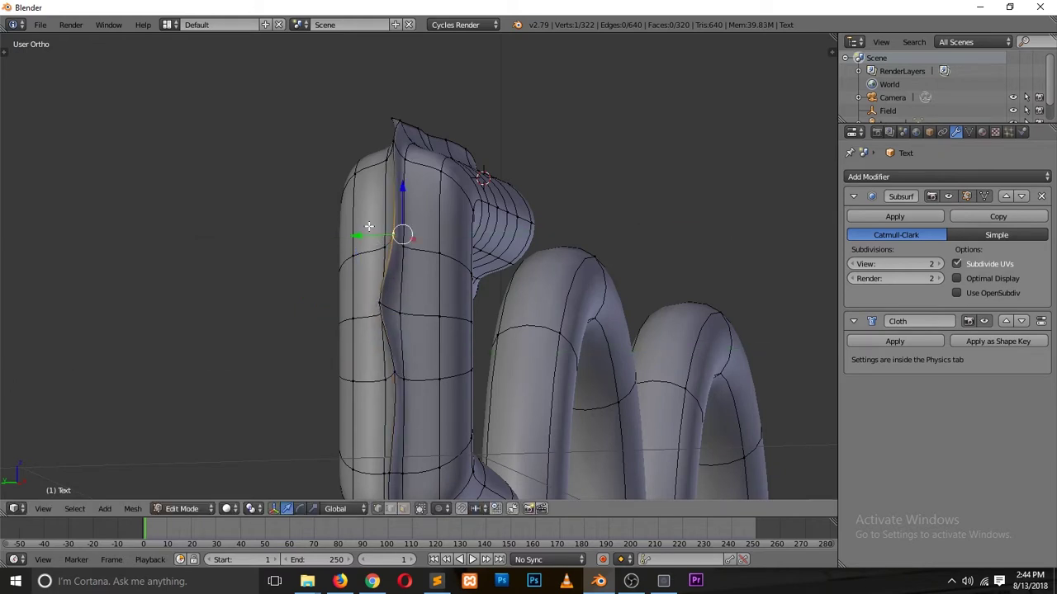
right_click(396, 132)
left_click_drag(350, 113, 327, 121)
scroll(343, 335, "down", 4, "shift")
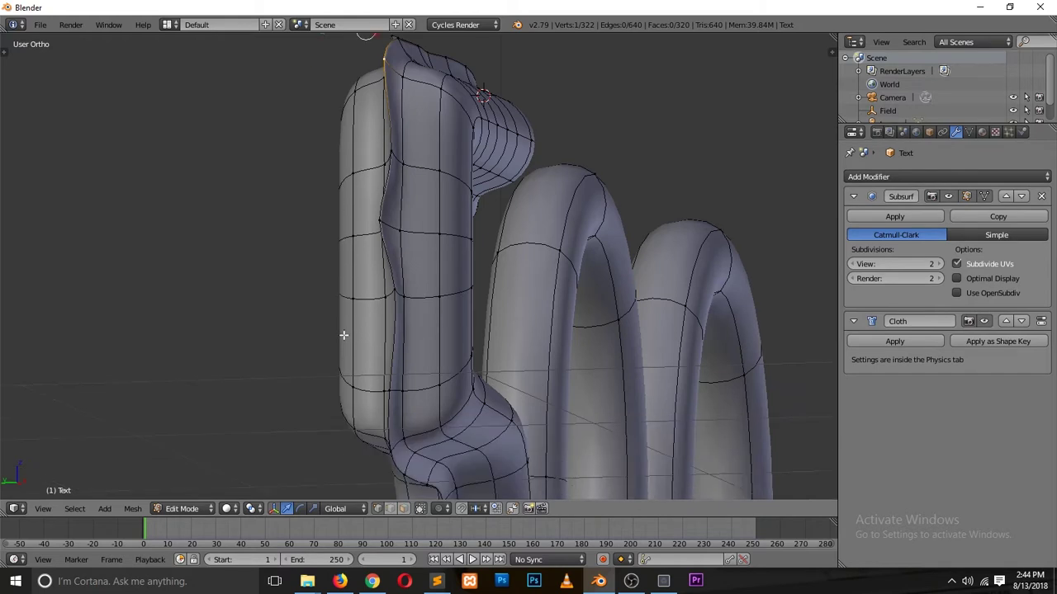
- Move the seam vertex at the foot of the stem along Y, and reposition the next one under the lower corner along Y
key("g")
key("y")
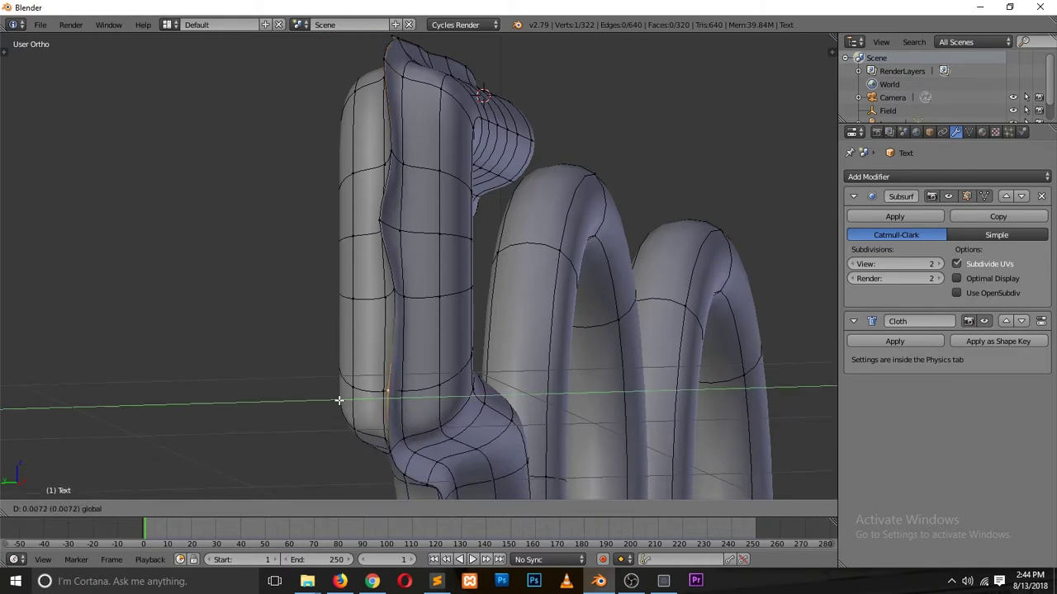
left_click(308, 402)
right_click(399, 477)
key("g")
key("y")
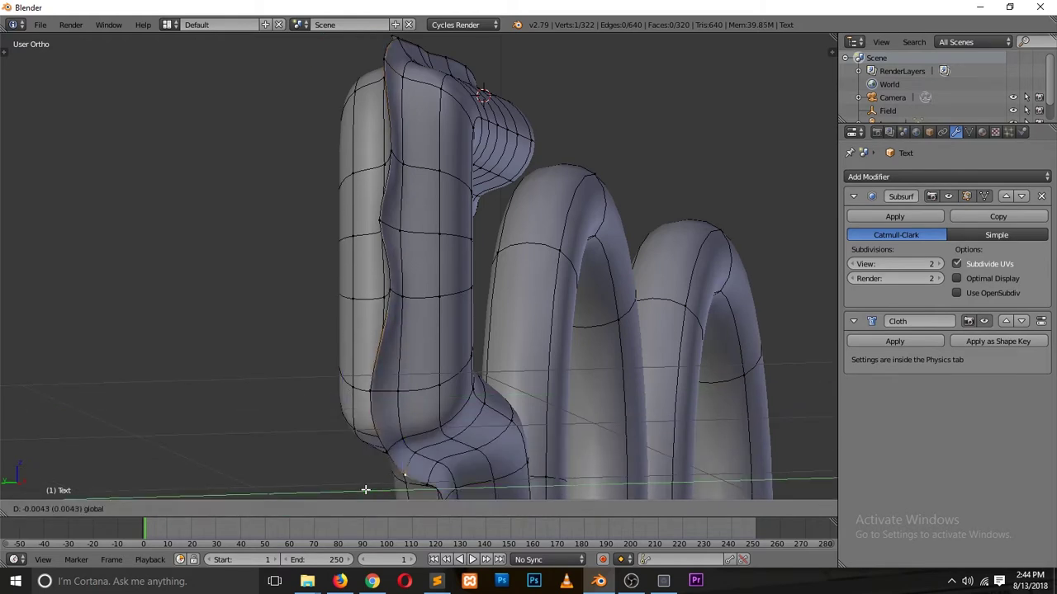
left_click(399, 483)
- Offset two seam vertices beneath the 5's middle bar in opposite Y directions, and preview the result in Object Mode
middle_click_drag(426, 399, 349, 368)
right_click(362, 370)
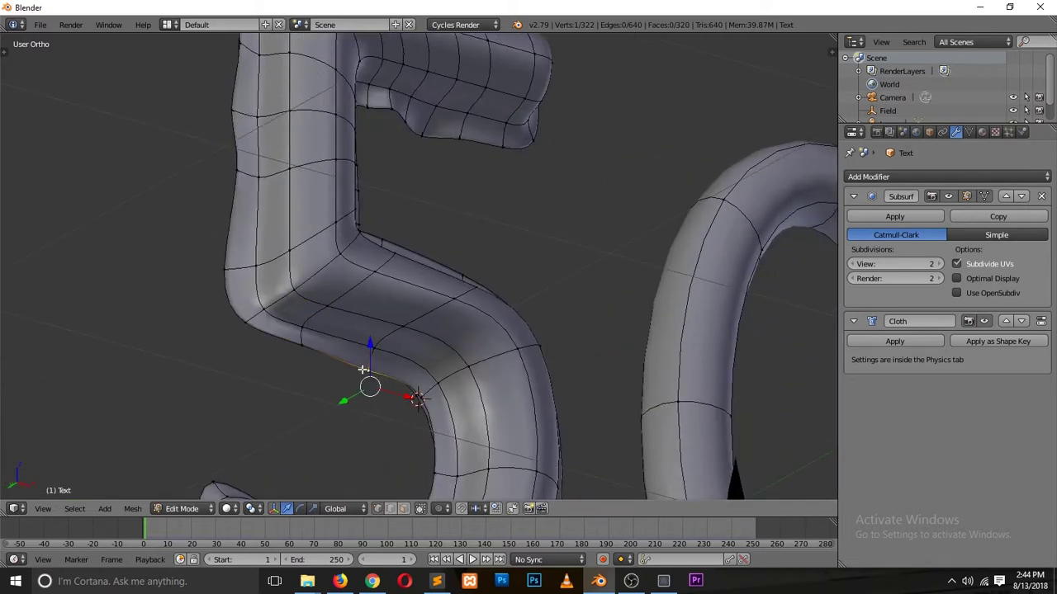
left_click_drag(342, 400, 320, 413)
right_click(426, 405)
left_click_drag(397, 411, 420, 407)
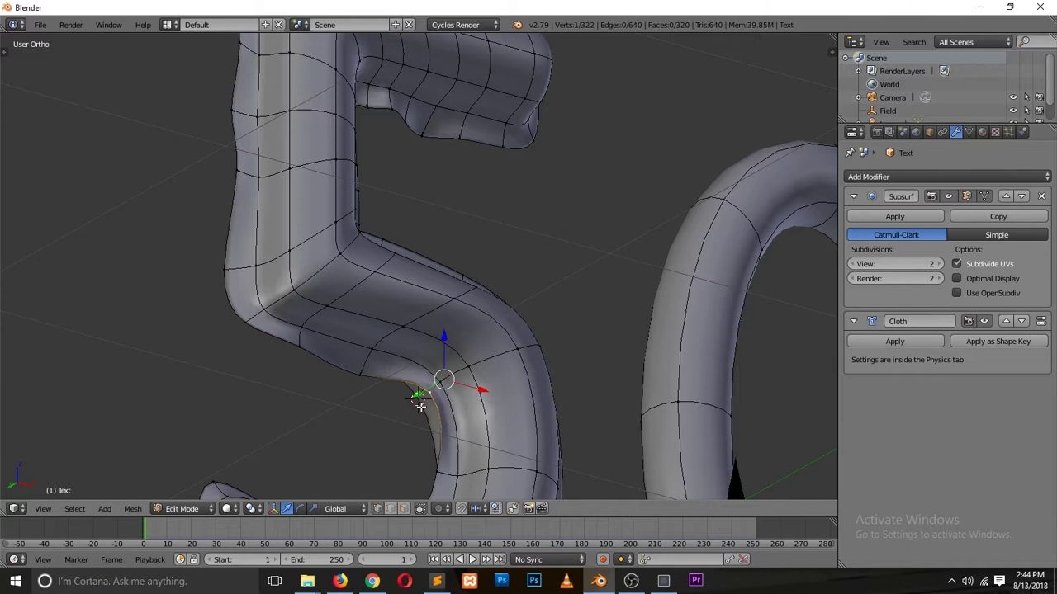
key("Tab")
mouse_move(416, 407)
middle_mouse_down()
mouse_move(368, 448)
mouse_move(275, 492)
mouse_move(329, 37)
mouse_move(479, 454)
mouse_move(601, 446)
mouse_move(685, 455)
mouse_move(523, 366)
middle_mouse_up()
- In Edit Mode, offset the seam vertex above the middle bar along Y, and shift the one near the stem's inner corner the other way
key("Tab")
scroll(397, 287, "up", 3)
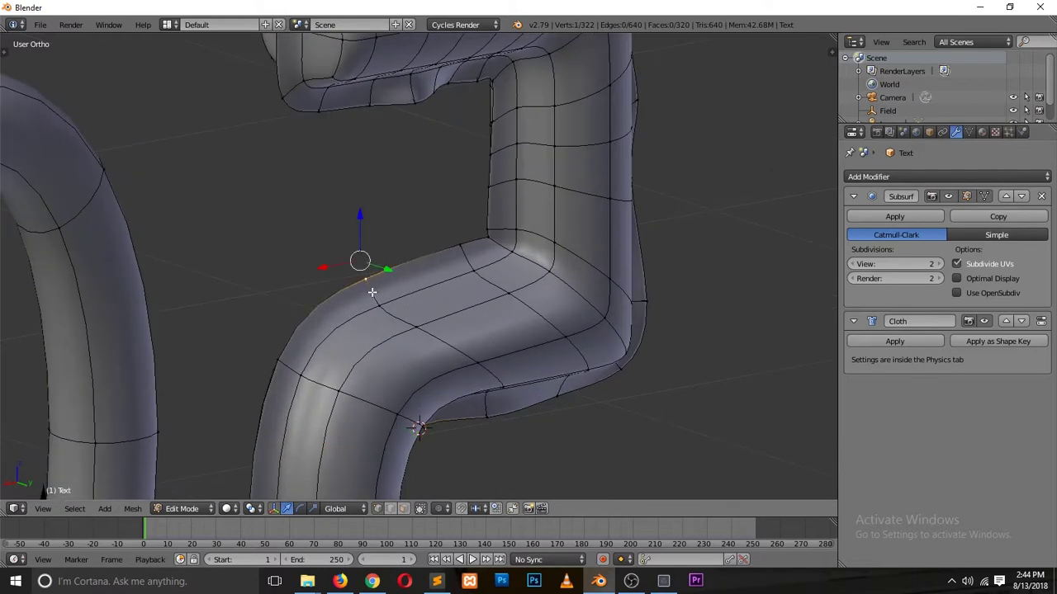
left_click_drag(388, 274, 351, 263)
right_click(494, 242)
left_click_drag(510, 241, 529, 250)
left_click(529, 249)
- Displace the four seam vertices up the stem's inner side along Y in alternating directions to form wrinkles
right_click(492, 191)
key("g")
key("y")
left_click(496, 112)
right_click(491, 130)
left_click_drag(511, 152, 530, 160)
right_click(480, 89)
key("g")
key("y")
left_click(526, 134)
right_click(508, 81)
left_click_drag(521, 99, 508, 95)
- Offset two outer seam vertices on the shoulder of the 5's bowl in opposite directions along Y
scroll(428, 344, "down", 4, "shift")
right_click(350, 204)
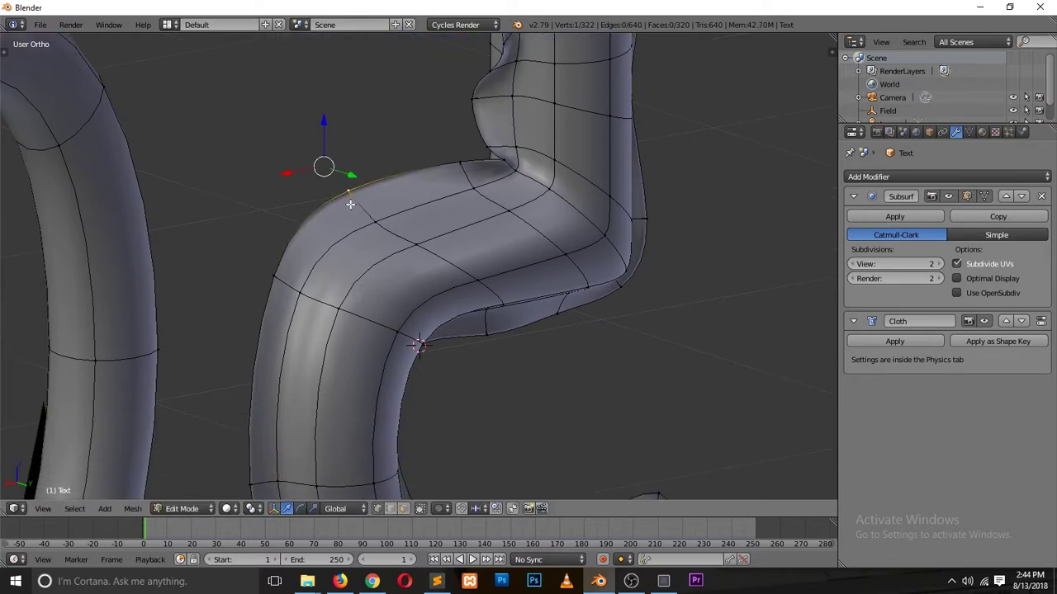
key("g")
key("y")
left_click(288, 246)
right_click(270, 277)
left_click_drag(290, 244, 332, 264)
- Stagger the next two seam vertices down the bowl's outer side by moving them opposite ways along Y
scroll(323, 411, "down", 5, "shift")
right_click(260, 398)
left_click_drag(248, 408, 207, 391)
scroll(247, 427, "down", 7, "shift")
right_click(333, 424)
key("g")
key("y")
left_click(362, 487)
- Offset the two seam vertices beneath the 5's lower hook in opposite directions along Y
scroll(451, 489, "down", 2, "shift")
right_click(500, 409)
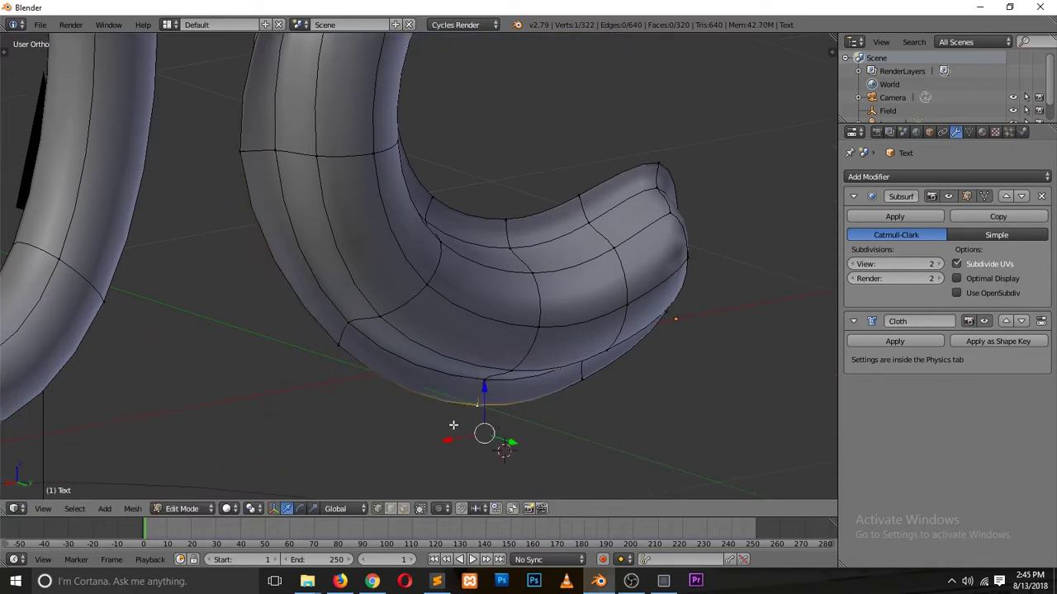
key("g")
key("y")
left_click(501, 448)
right_click(582, 383)
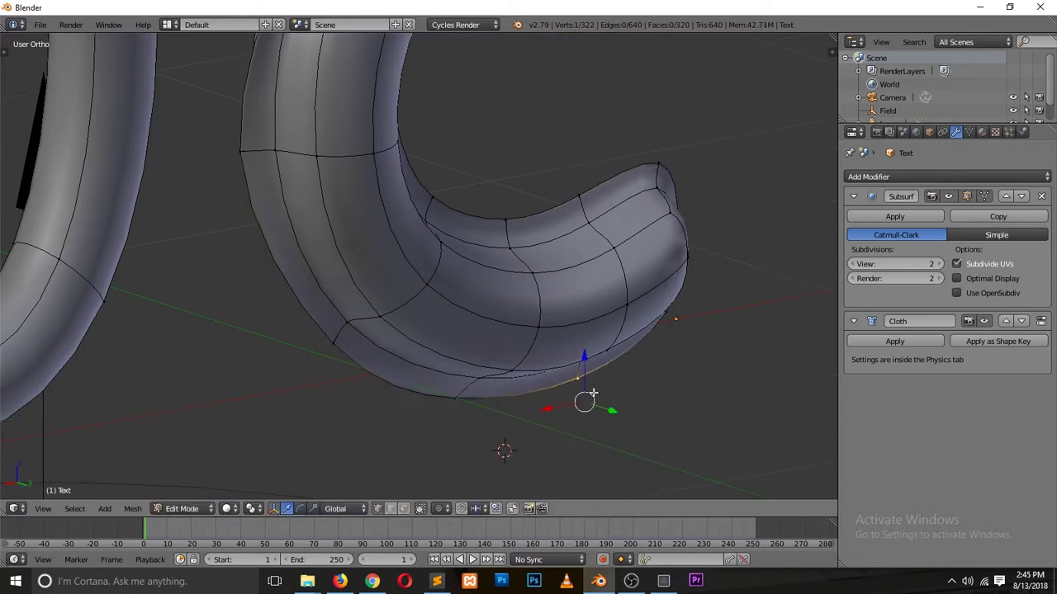
key("g")
key("y")
left_click(569, 364)
- Stagger the three seam vertices on the inner curve of the lower hook along Y in alternating directions
right_click(509, 215)
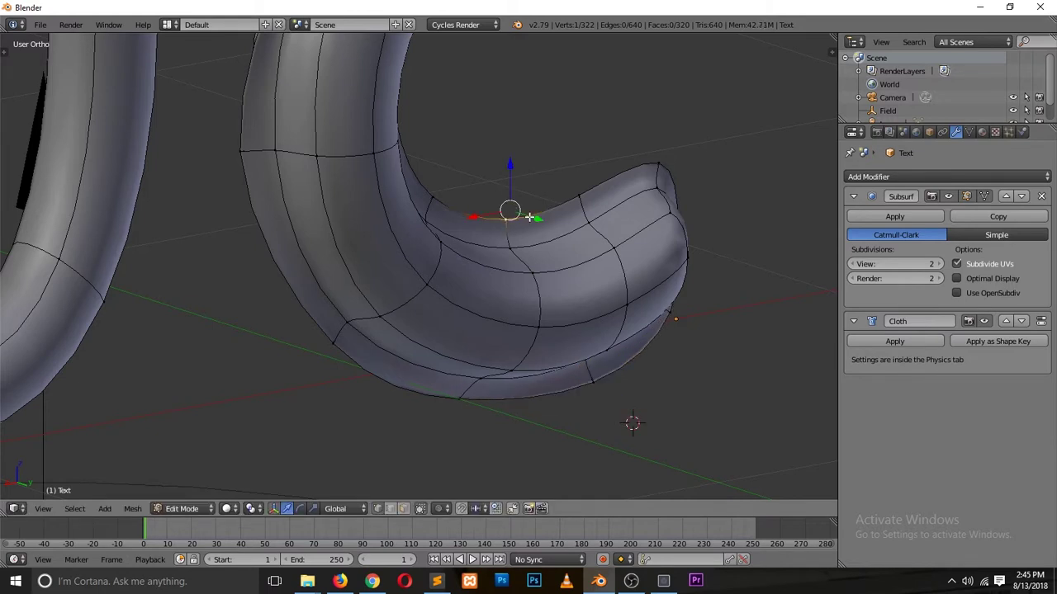
key("g")
key("y")
left_click(464, 215)
right_click(419, 192)
left_click_drag(462, 200, 509, 231)
right_click(581, 189)
key("g")
key("y")
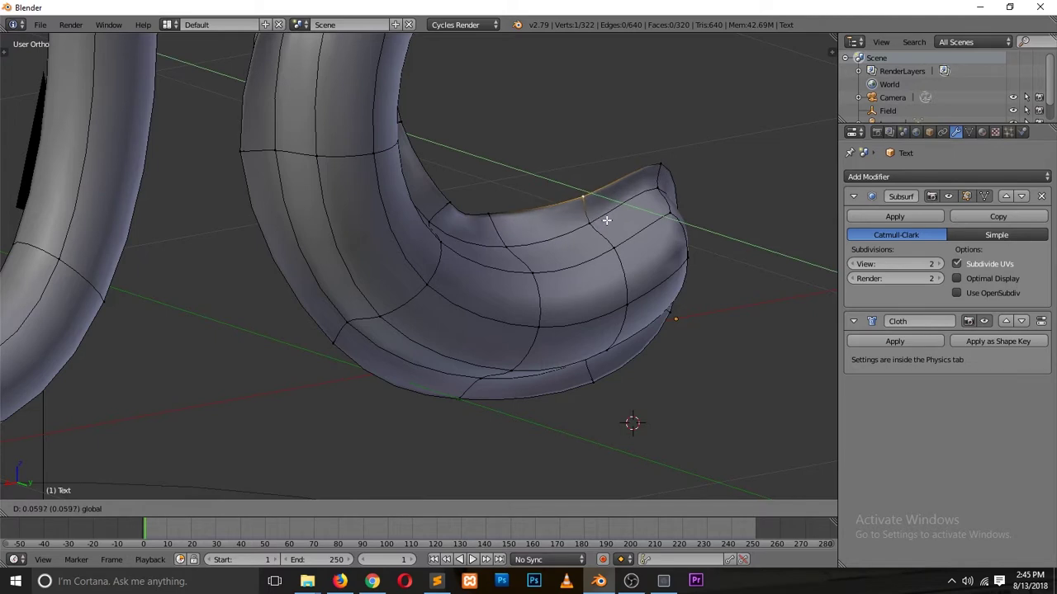
left_click(611, 230)
- Review the whole 500 in Object Mode from the front, and briefly play the cloth simulation
key("Tab")
middle_click_drag(663, 331, 356, 289)
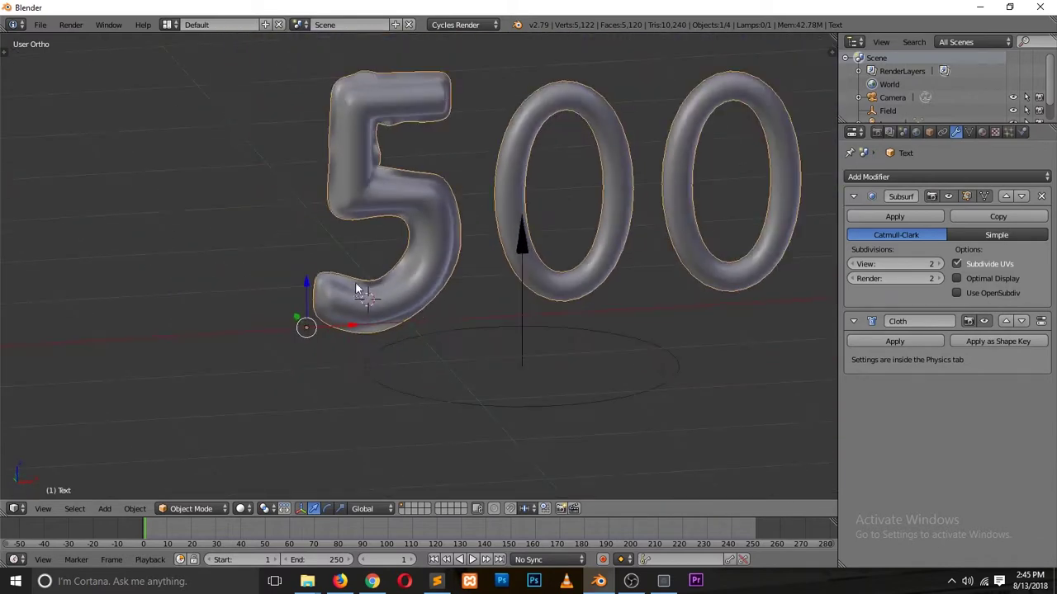
key("KP_1")
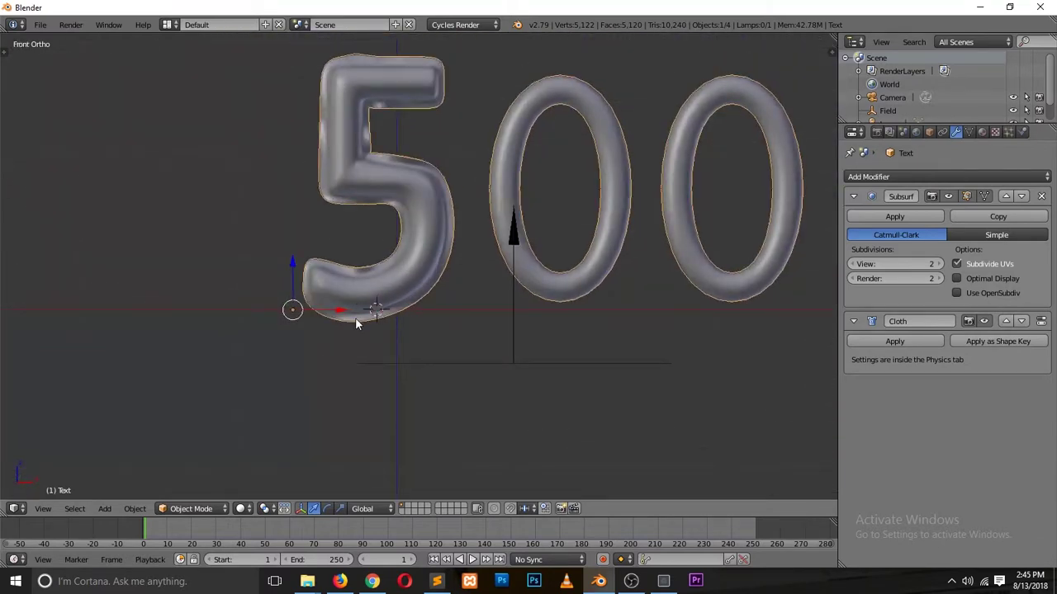
middle_click_drag(493, 325, 376, 337, "shift")
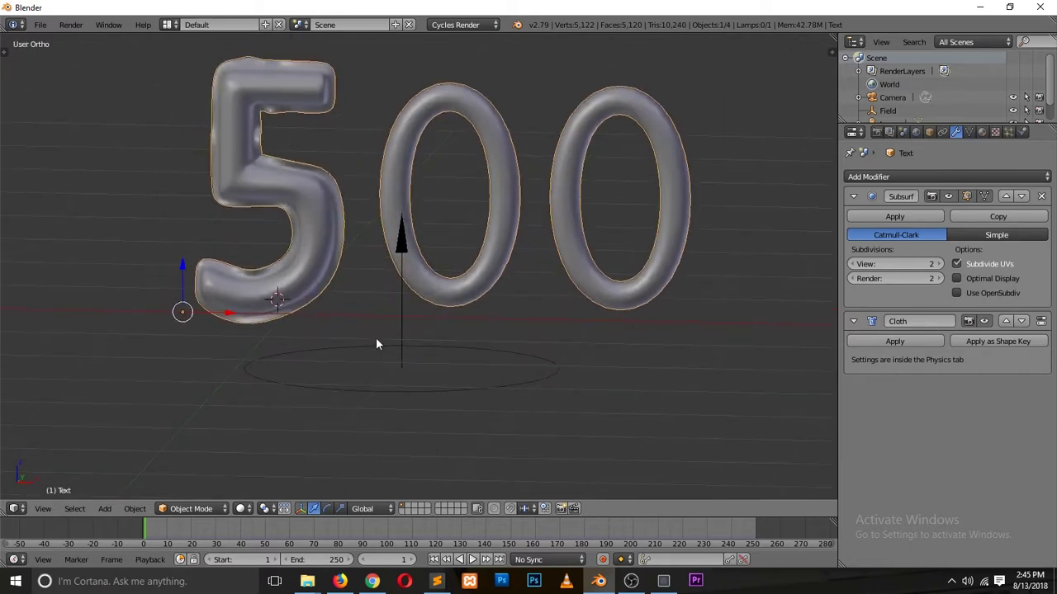
key("KP_1")
key("alt+a")
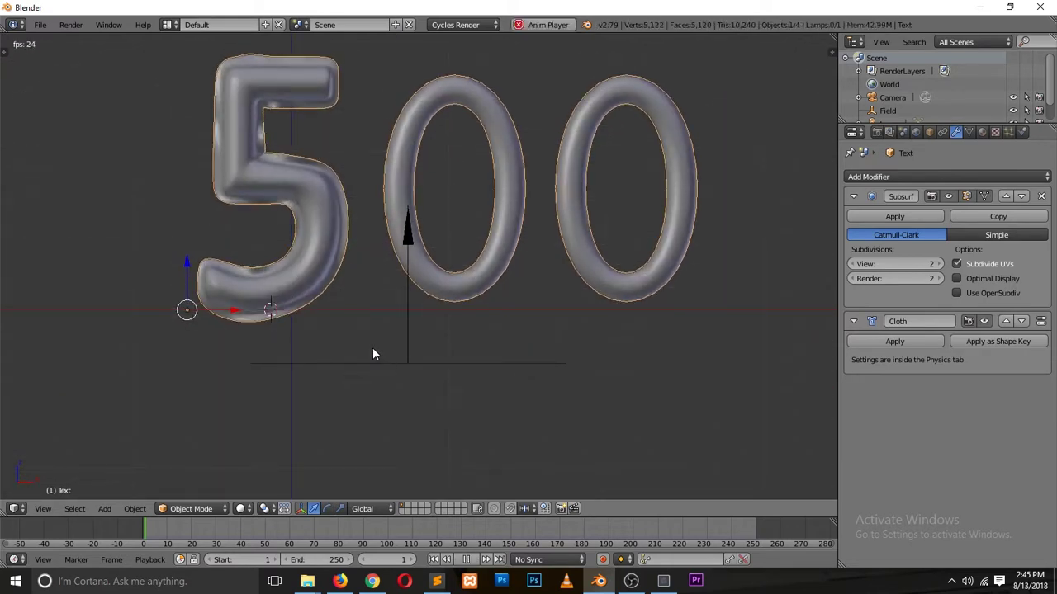
key("Escape")
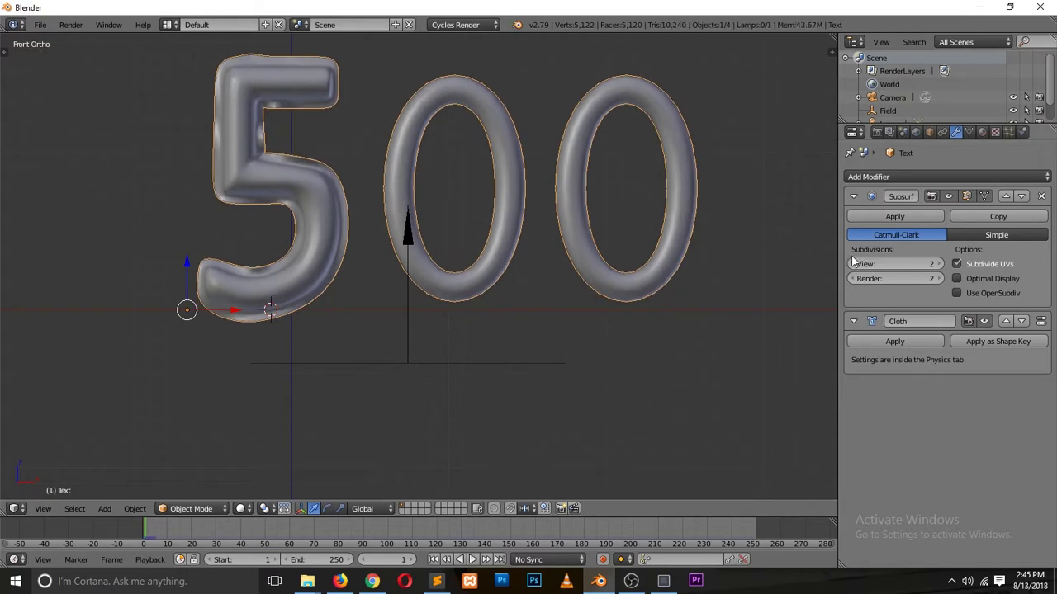
- Turn off the Subsurf modifier's viewport display, and play the cloth simulation on the unsubdivided mesh twice
left_click(948, 195)
key("alt+a")
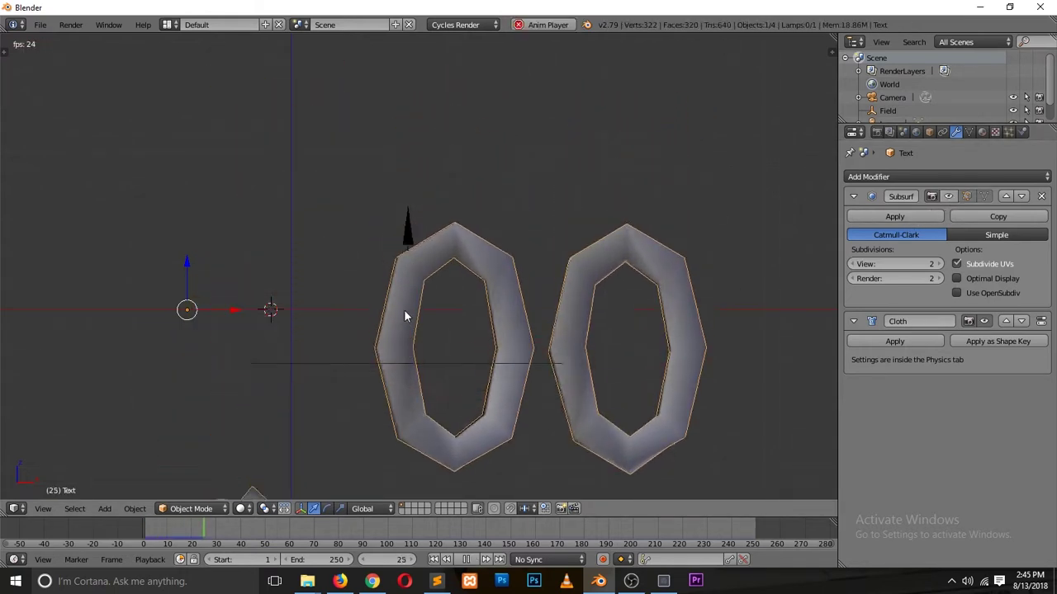
key("Escape")
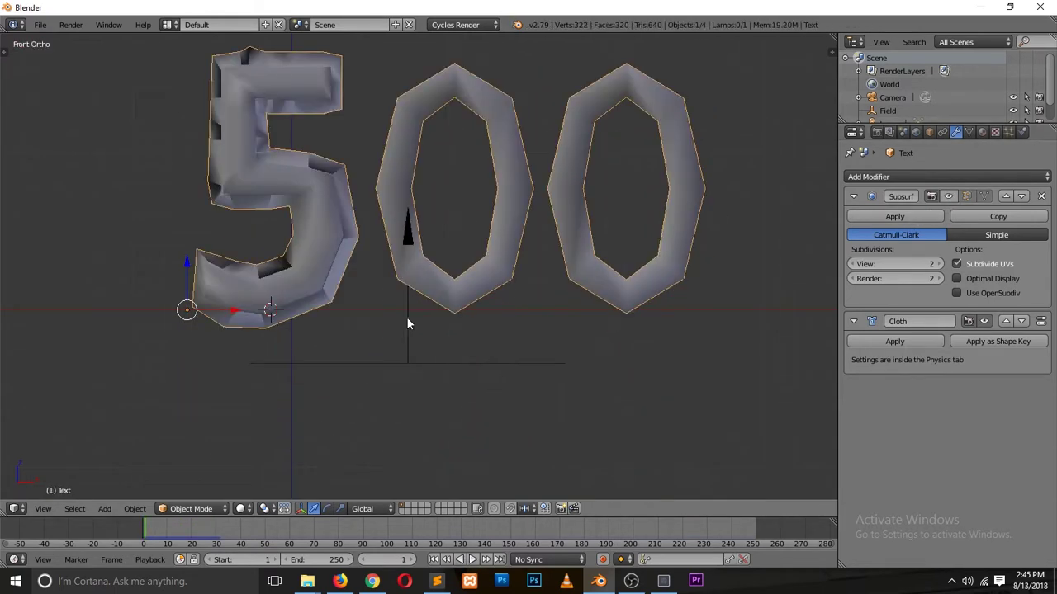
key("alt+a")
key("Escape")
- In Edit Mode, add an edge loop around the middle 0's outer rim and bevel it into a narrow band
key("Tab")
middle_click_drag(472, 79, 471, 193)
scroll(446, 165, "up", 2)
key("ctrl+r")
left_click(459, 175)
left_click(467, 174)
scroll(490, 198, "up", 3)
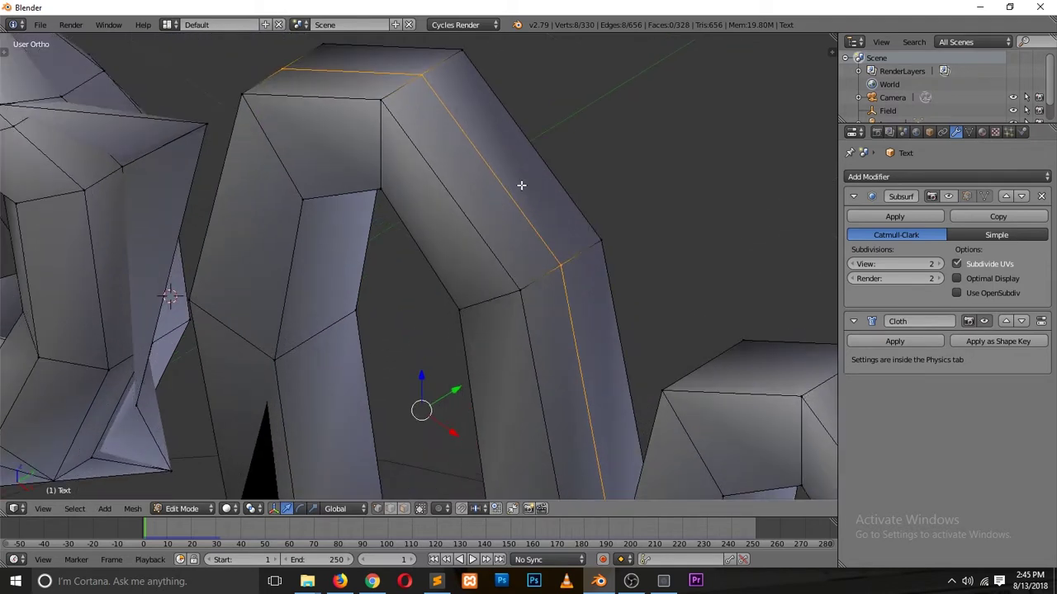
key("ctrl+b")
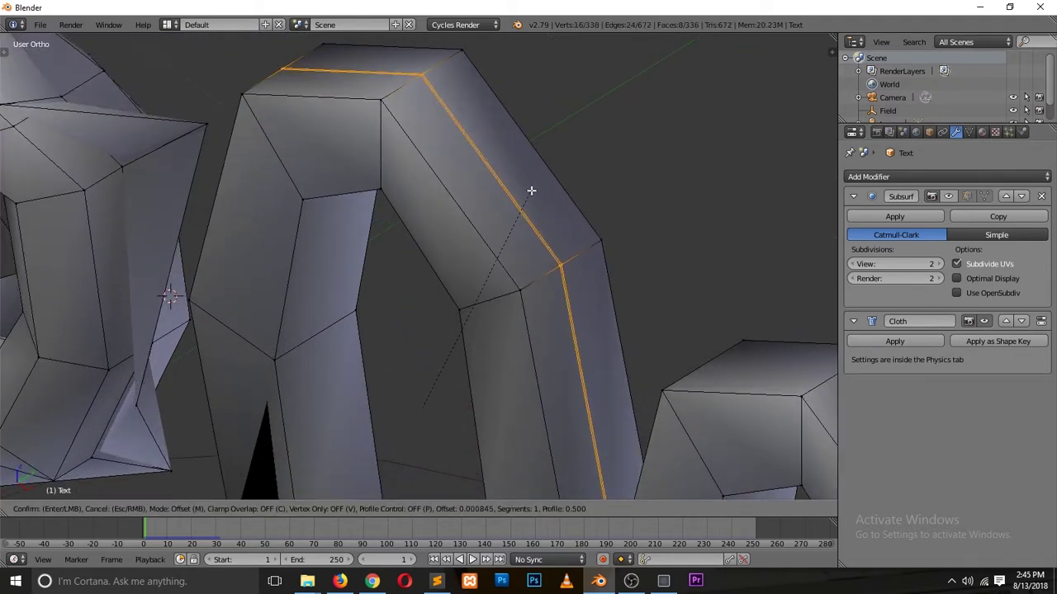
left_click(533, 191)
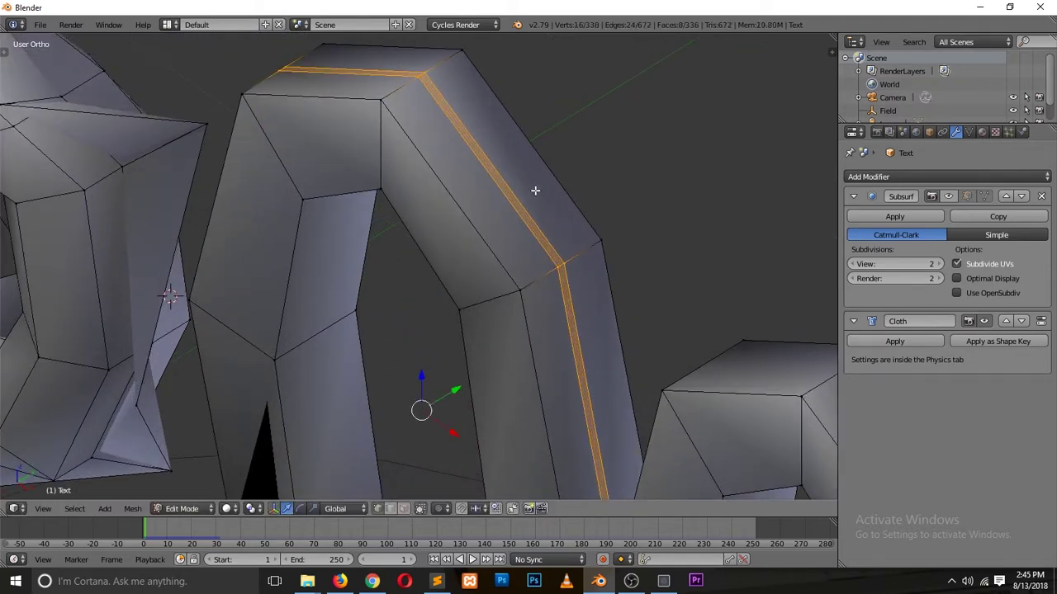
- Add an edge loop along the center of the middle 0's beveled band, and clear the selection
key("ctrl+r")
left_click(424, 73)
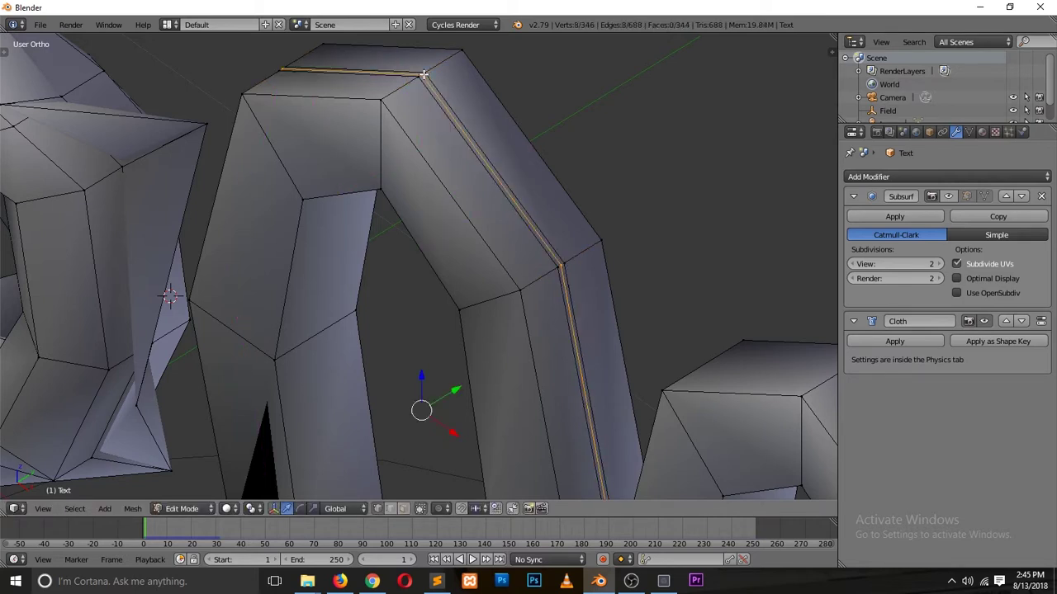
key("a")
right_click(444, 99, "alt")
key("a")
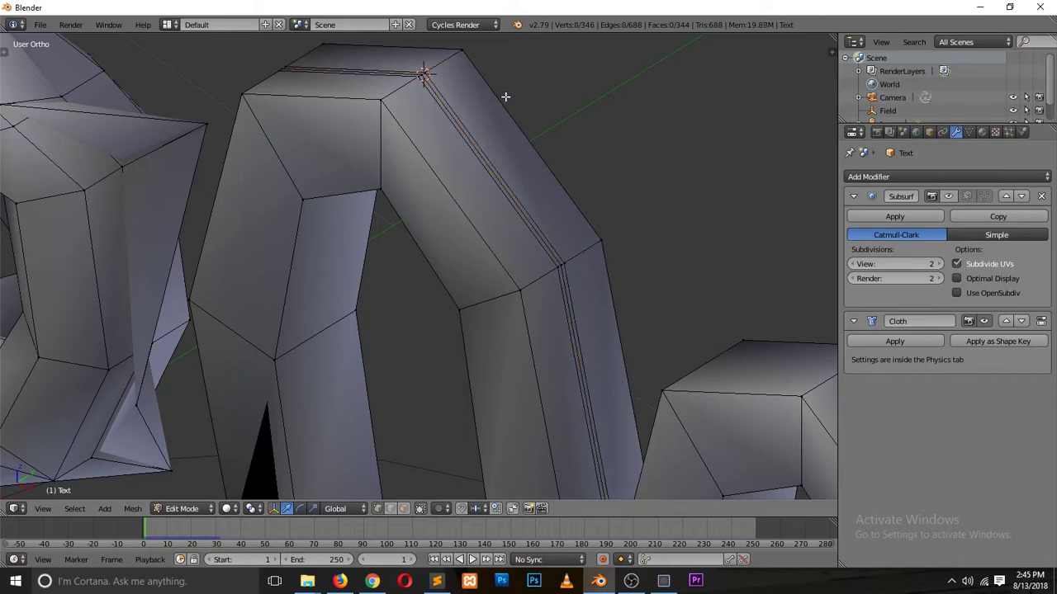
- Scale the middle 0's outer center edge loop outward into a raised seam, and turn the Subsurf modifier's viewport display back on
right_click(448, 110, "alt")
key("s")
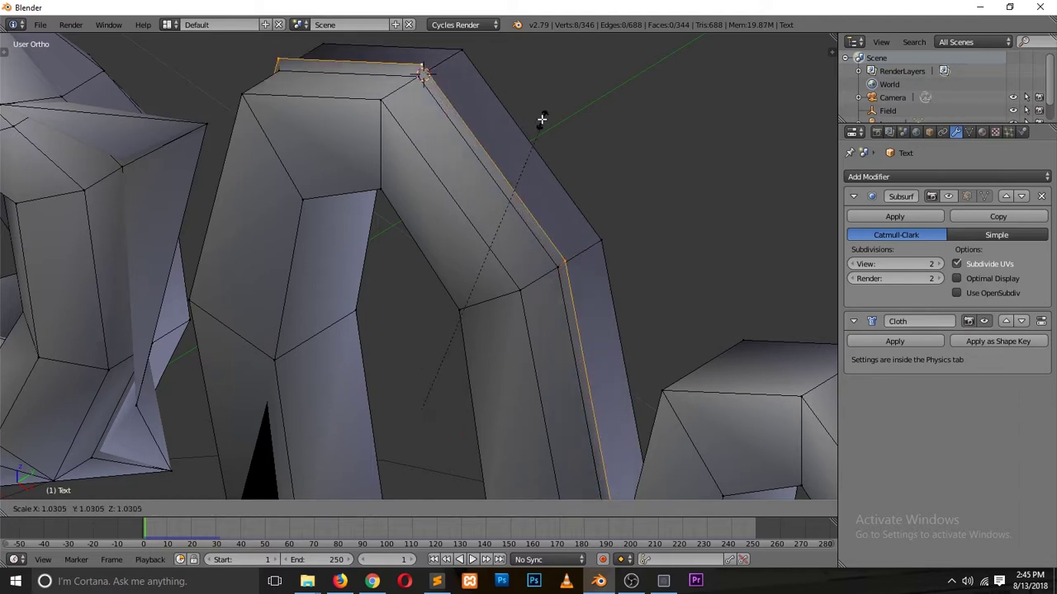
left_click(558, 118)
key("Tab")
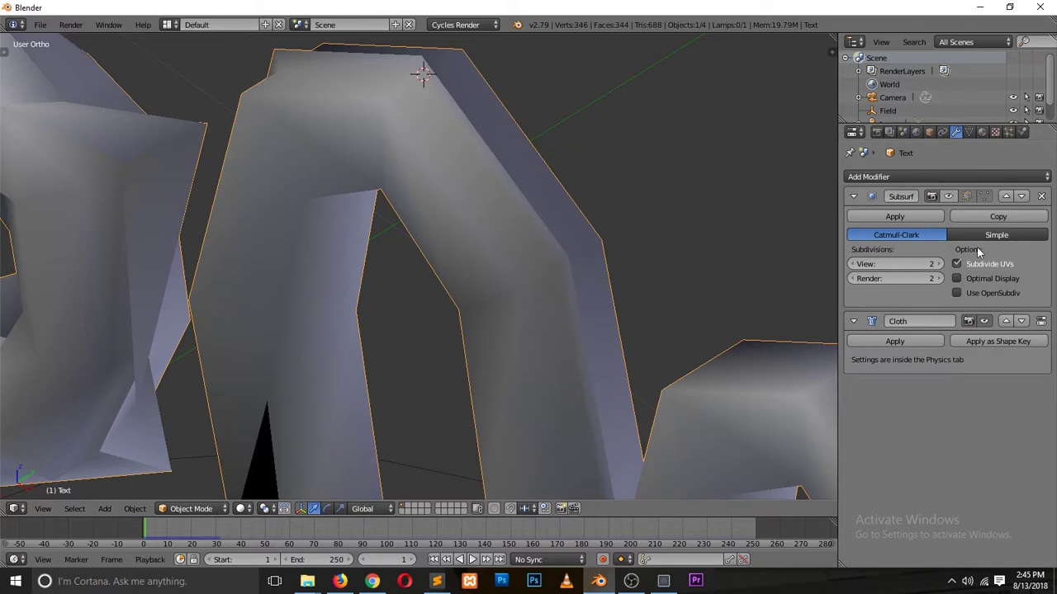
left_click(948, 198)
middle_click_drag(534, 235, 387, 267)
- Add an edge loop around the middle 0's inner rim, scale it to about 0.85, and bevel it into a narrow band
key("Tab")
key("ctrl+r")
left_click(329, 252)
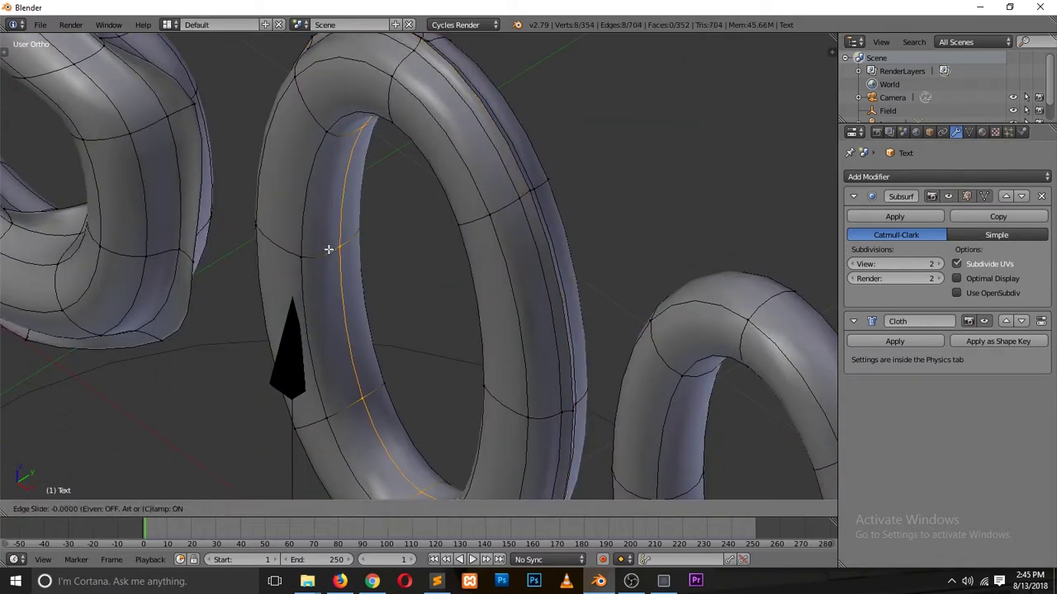
left_click(350, 232)
key("s")
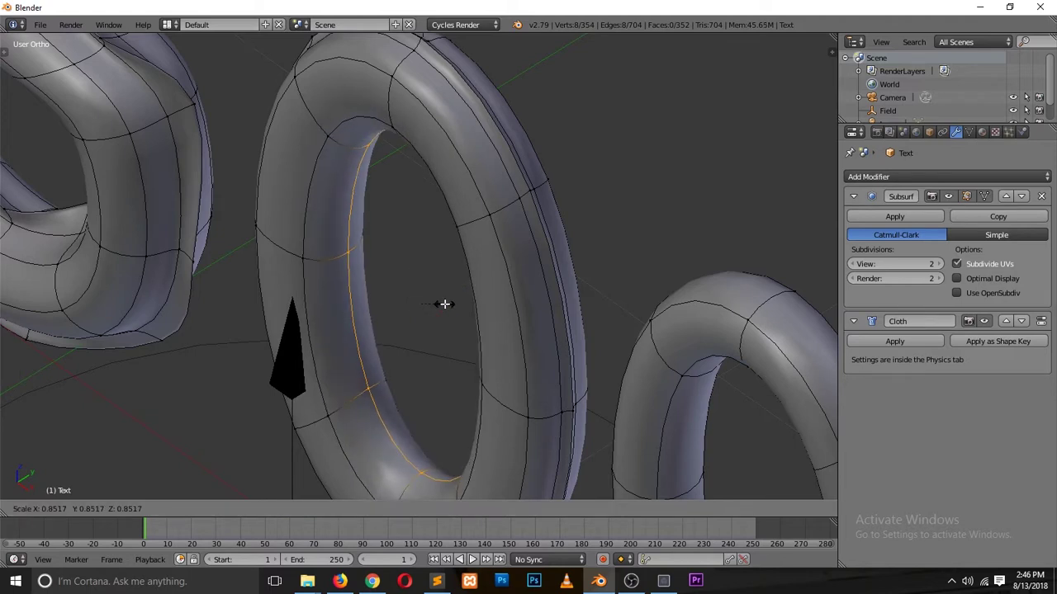
left_click(443, 304)
key("ctrl+b")
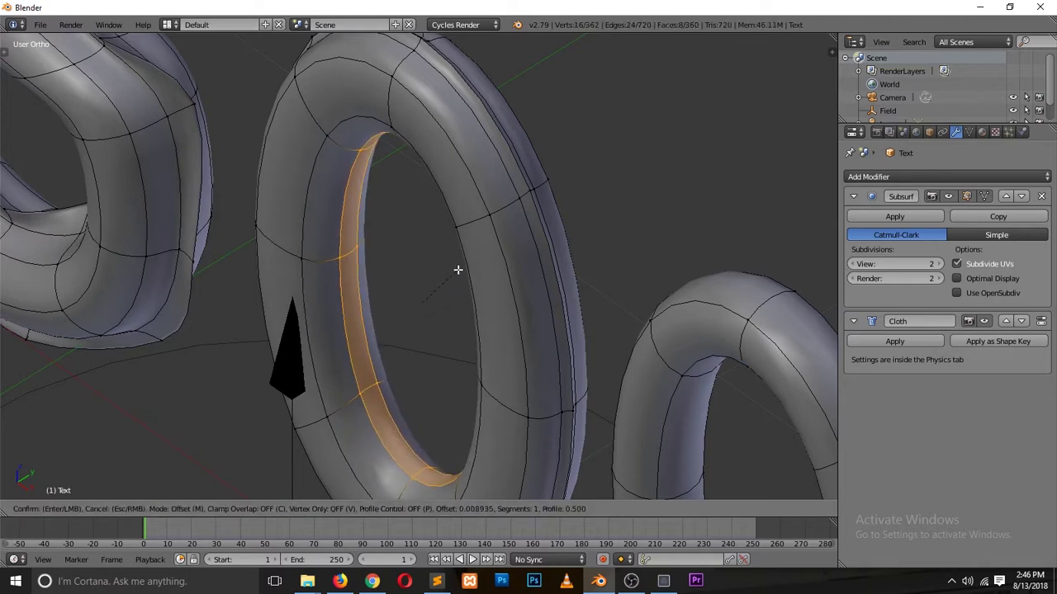
left_click(456, 270)
key("ctrl+t")
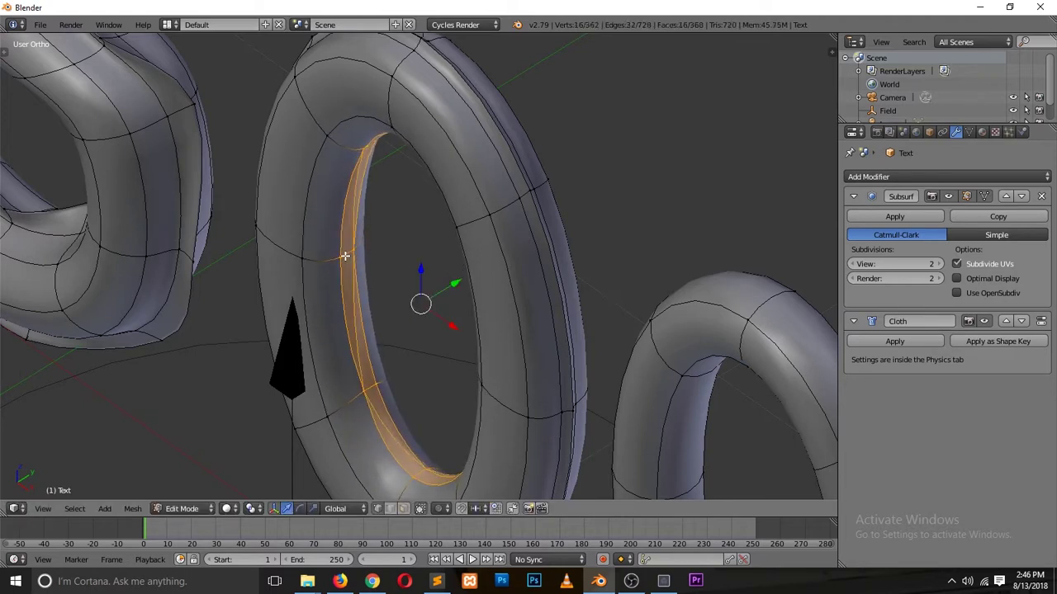
right_click(345, 250)
key("ctrl+z")
key("ctrl+z")
- Add an edge loop along the center of the inner band and scale it to about 0.86 to form a raised inner seam
key("ctrl+r")
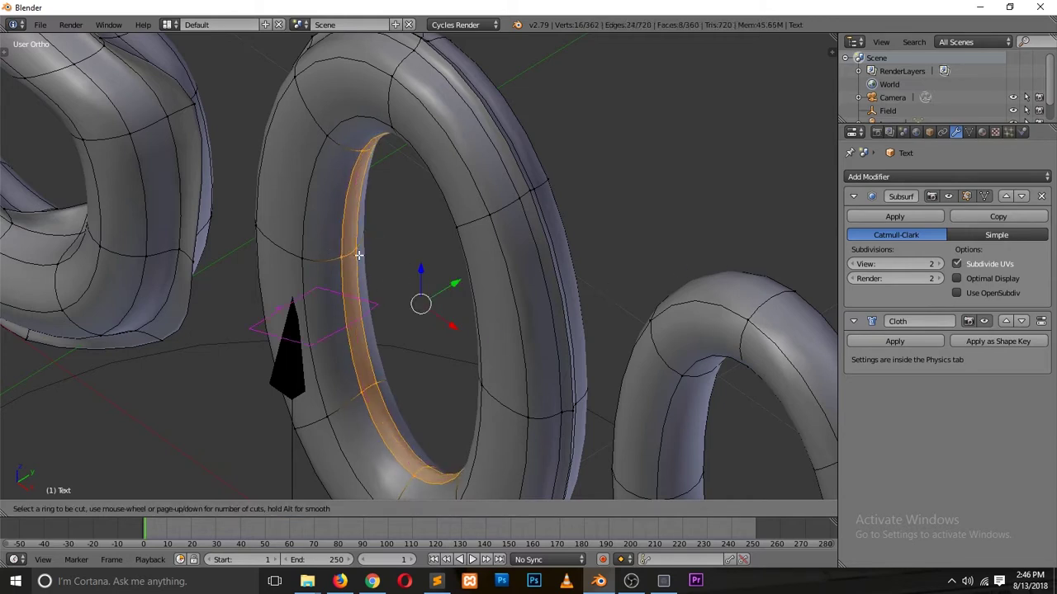
left_click(349, 251)
right_click(361, 263)
key("s")
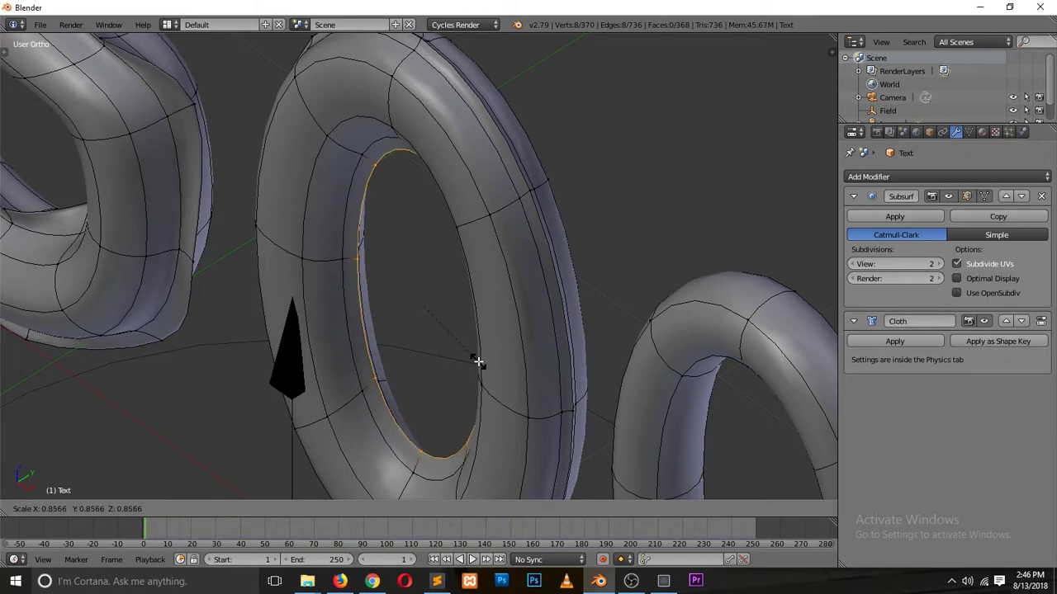
left_click(470, 355)
key("Tab")
middle_click_drag(476, 348, 516, 271)
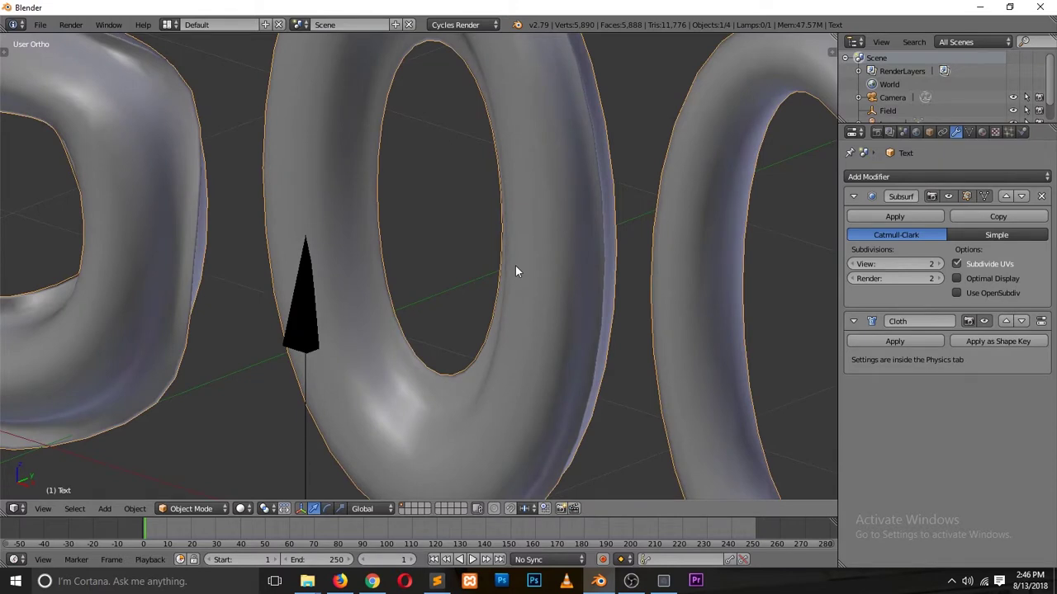
middle_click_drag(383, 210, 371, 184)
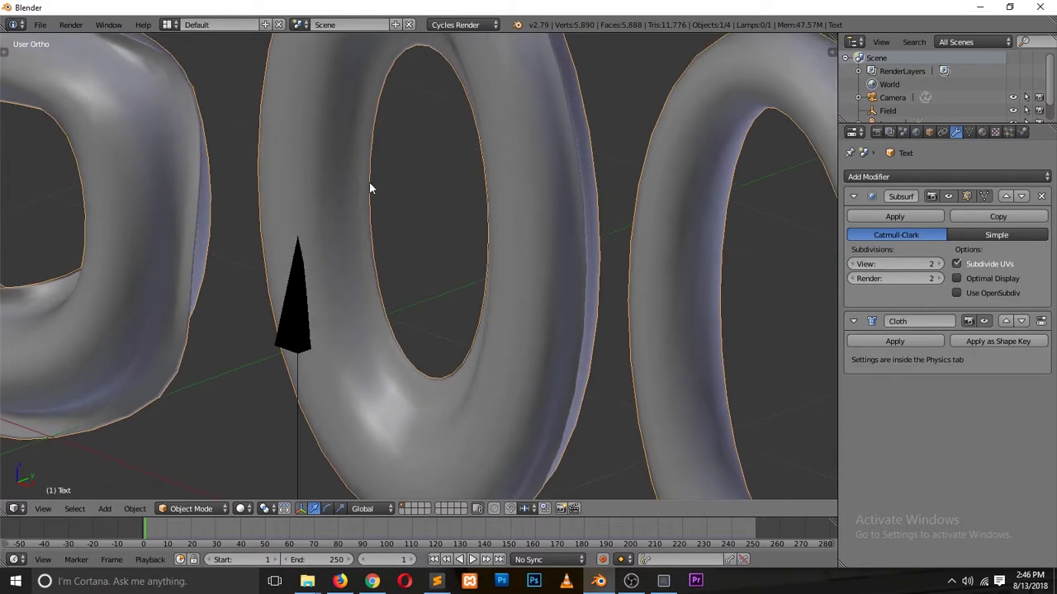
- Add an edge loop on the front and back of the middle 0's hole, sliding each one tight against the inner seam
key("Tab")
key("ctrl+r")
left_click(341, 190)
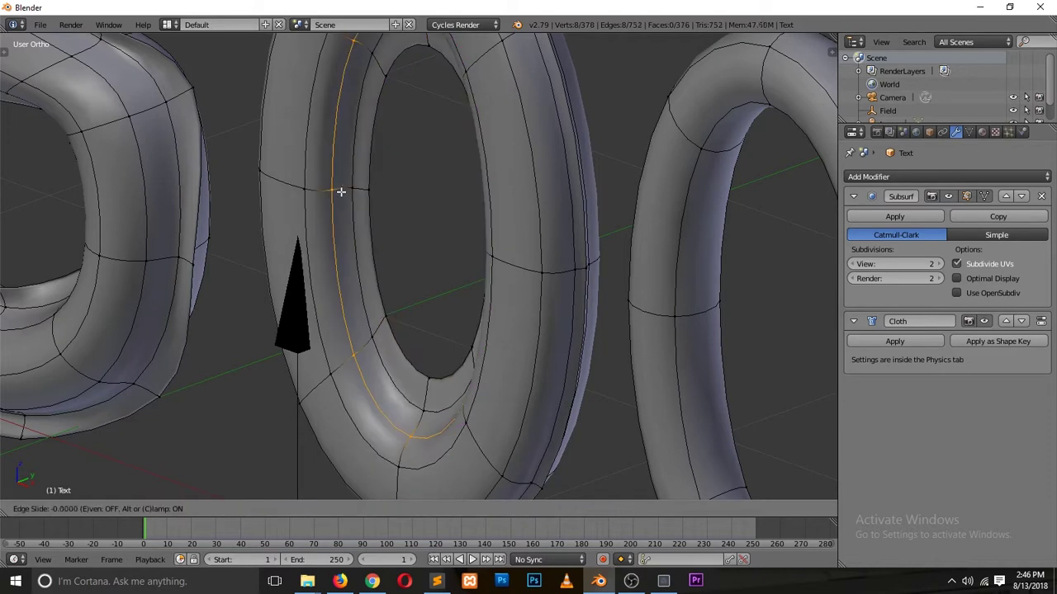
left_click(363, 192)
middle_click_drag(427, 237, 266, 270)
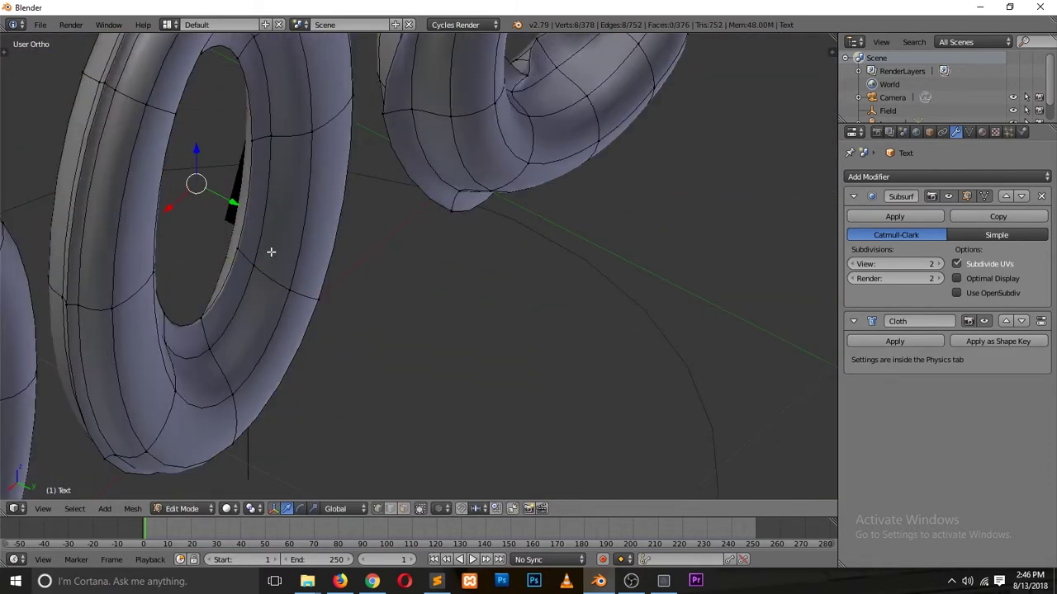
key("ctrl+r")
left_click(266, 263)
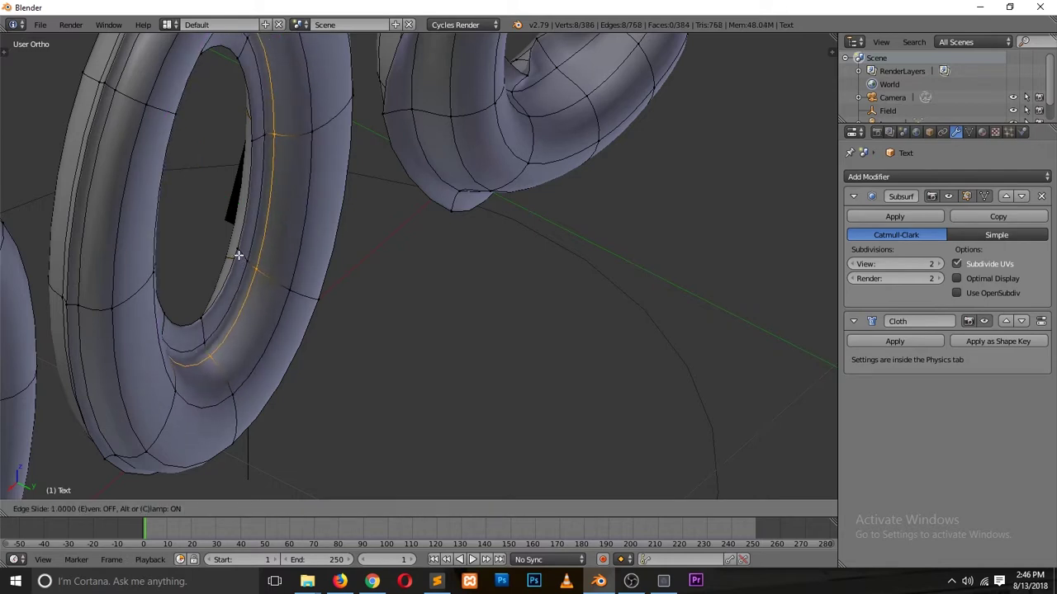
left_click(237, 253)
key("Tab")
middle_click_drag(186, 285, 331, 273)
- Shift individual vertices of the middle 0's inner seam back and forth along the Y axis to wrinkle it
key("Tab")
right_click(366, 340)
right_click(373, 145, "shift")
left_click_drag(399, 232, 424, 218)
right_click(358, 241)
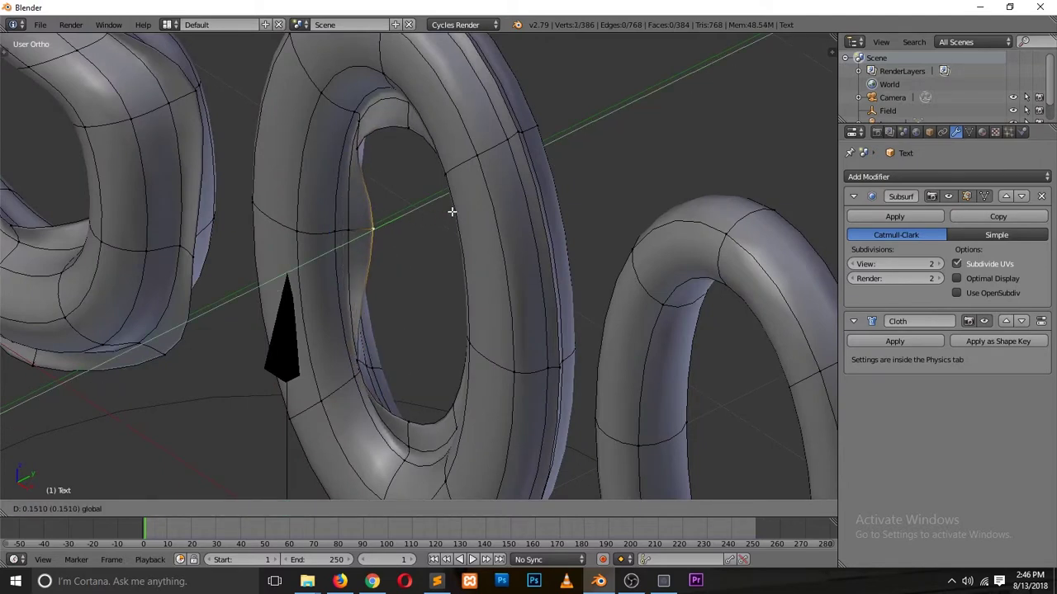
left_click(447, 213)
middle_click_drag(412, 250, 603, 134)
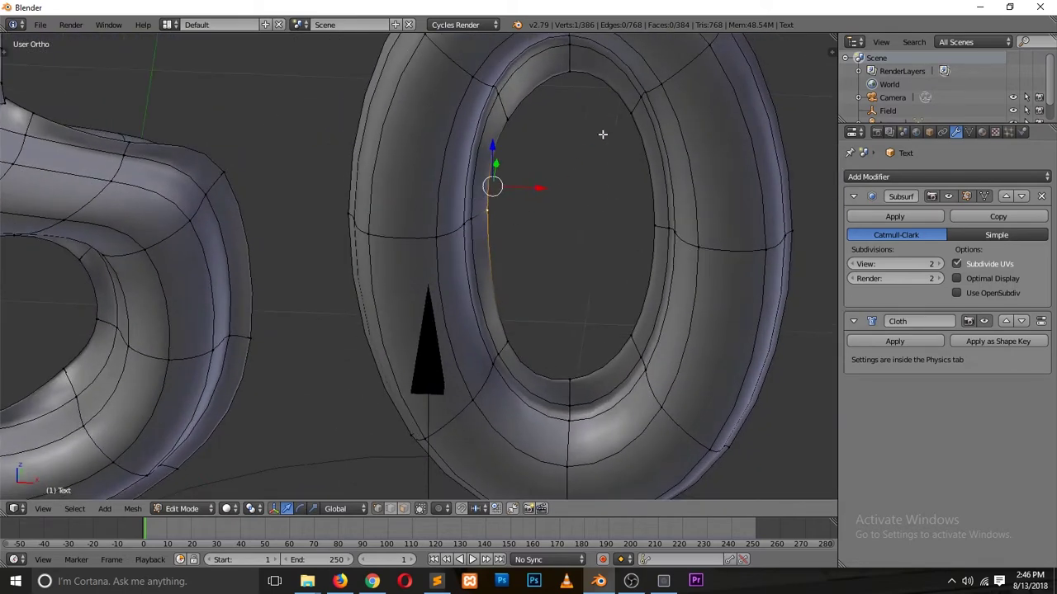
left_click(632, 333, "shift")
middle_click_drag(661, 209, 560, 254)
left_click_drag(523, 308, 536, 306)
right_click(507, 332)
right_click(539, 319, "alt")
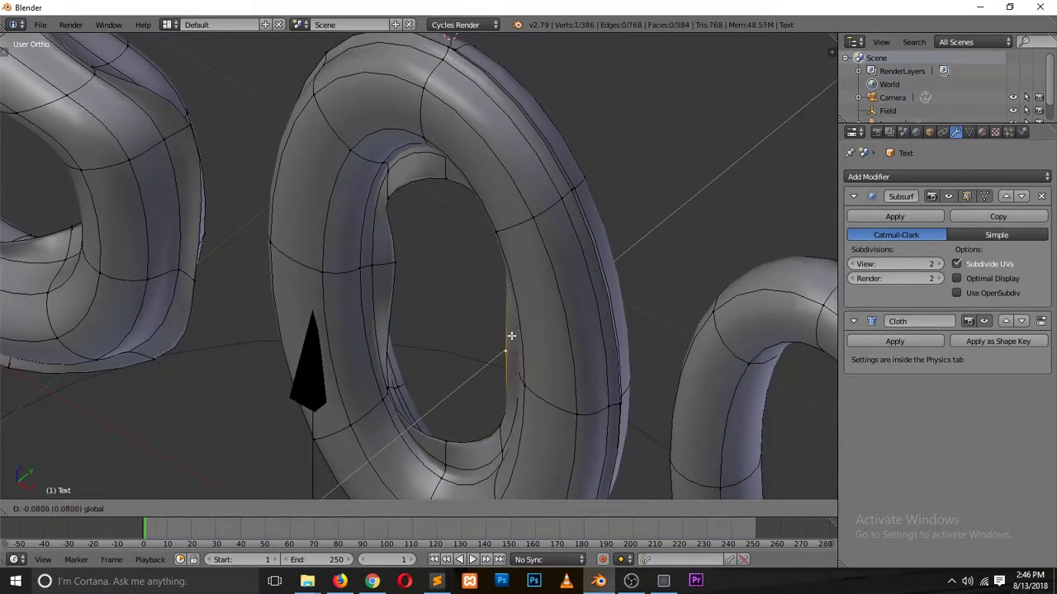
right_click(440, 431)
middle_click_drag(467, 402, 496, 368)
key("Tab")
scroll(504, 355, "down", 3)
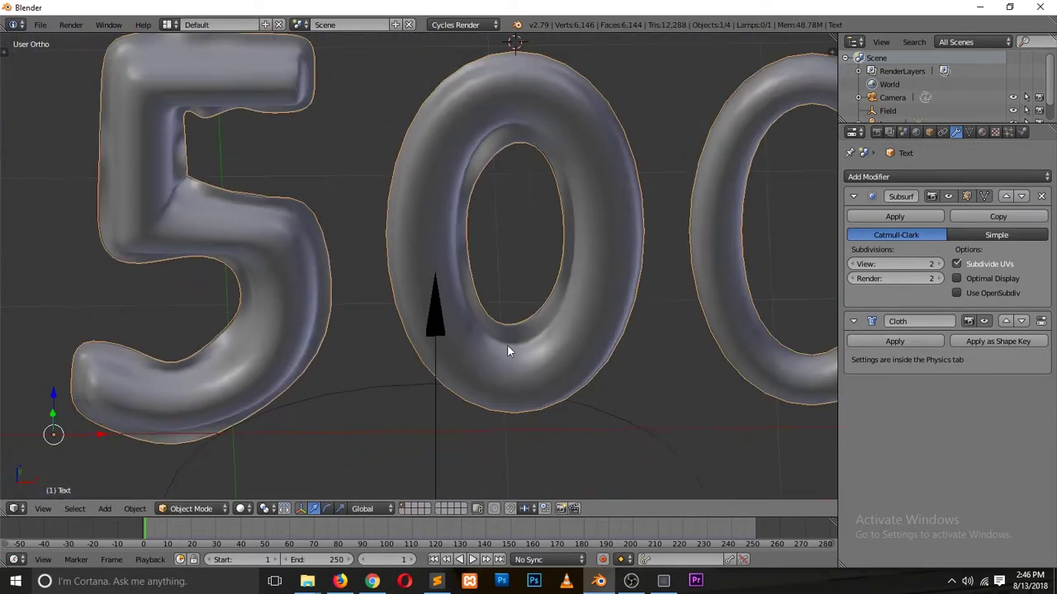
- Shift individual vertices around the middle 0's outer seam along the Y axis to give it irregular wrinkles
key("Tab")
middle_click_drag(595, 226, 512, 293)
left_click(443, 199)
right_click(548, 388, "shift")
right_click(524, 265)
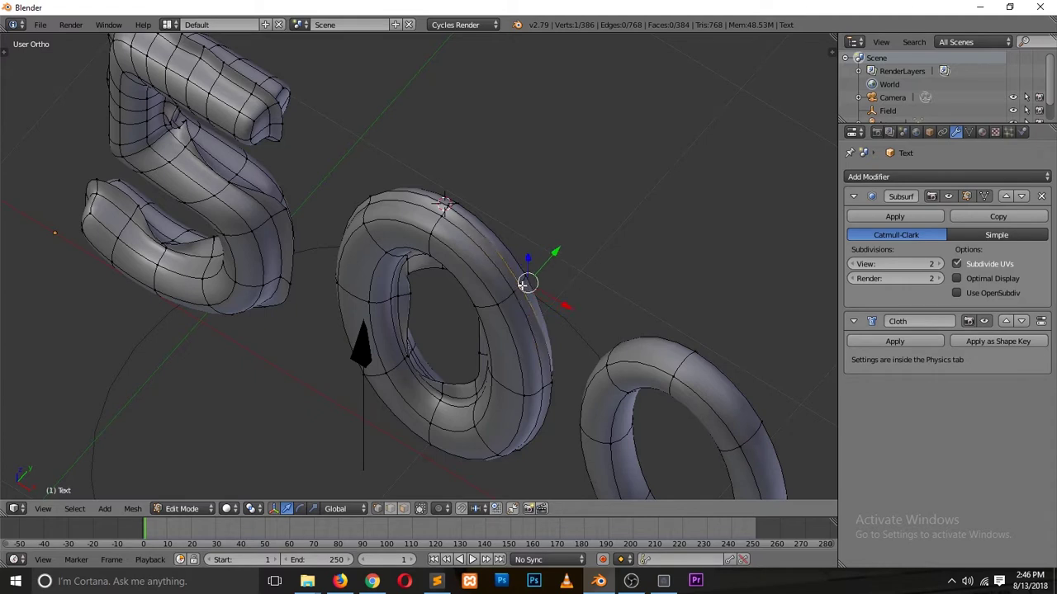
left_click_drag(548, 257, 541, 264)
left_click(542, 264)
middle_click_drag(422, 292, 516, 229)
right_click(423, 223)
left_click_drag(393, 208, 362, 200)
right_click(448, 73)
right_click(456, 354, "shift")
left_click_drag(427, 205, 444, 214)
right_click(554, 403)
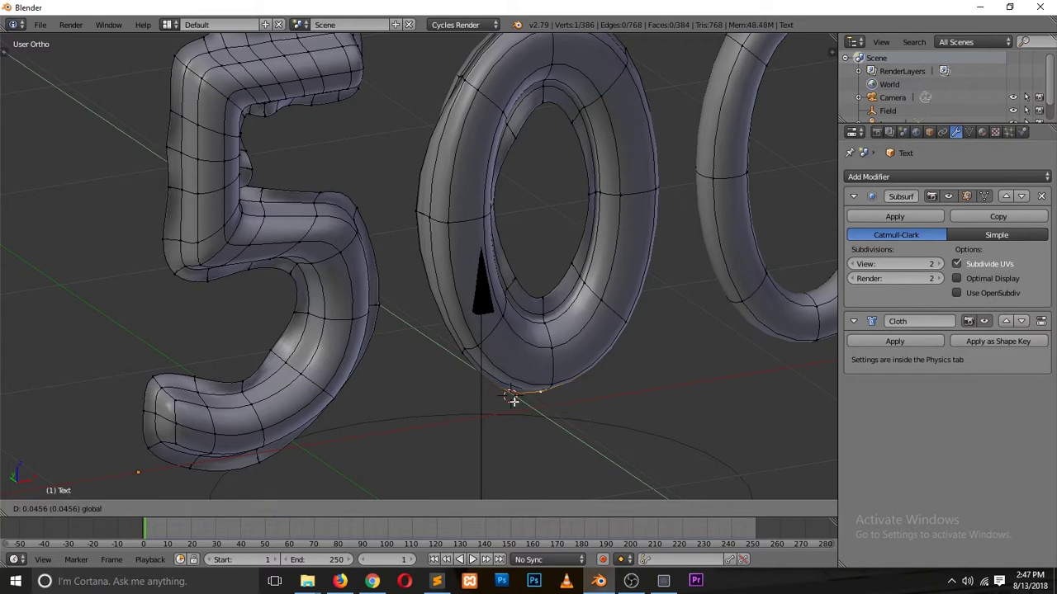
- Shift one more outer seam vertex along the Y axis on the side of the middle 0 facing the 5
key("Tab")
middle_click_drag(569, 311, 651, 321)
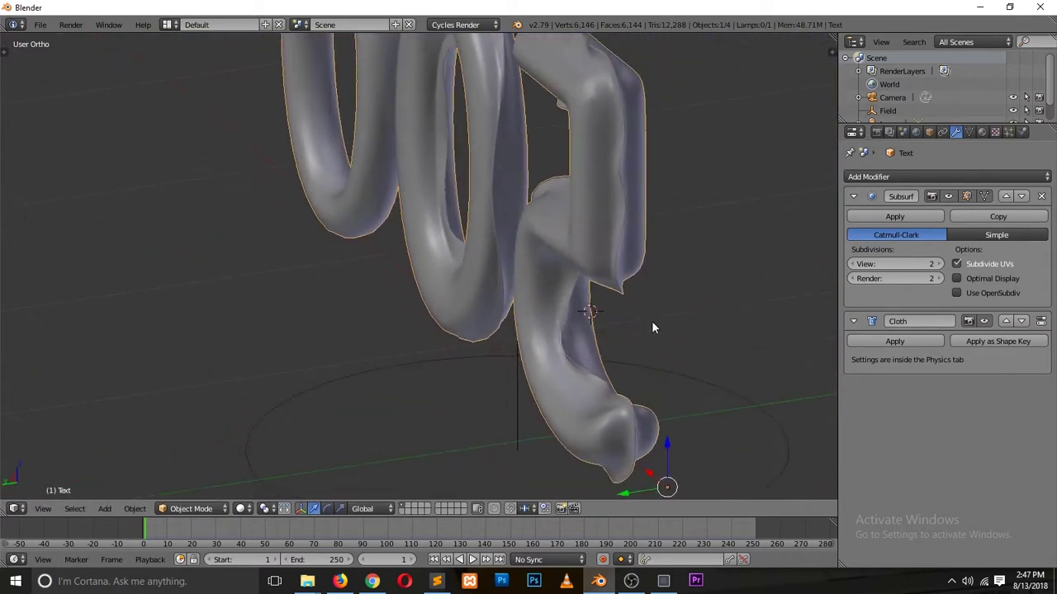
key("Tab")
right_click(492, 188)
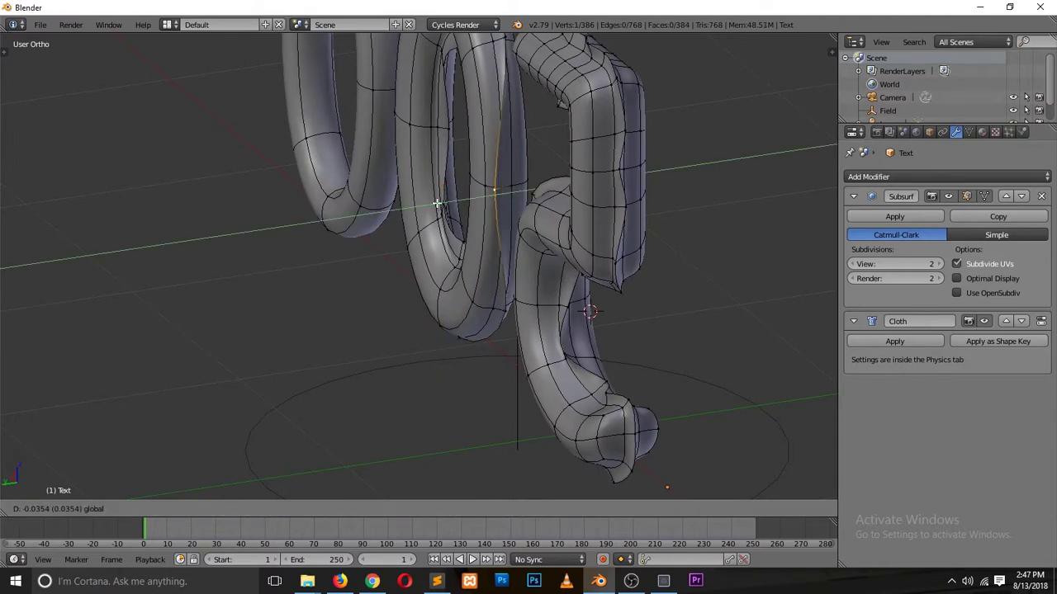
key("Tab")
middle_click_drag(572, 238, 353, 224)
- Select all linked geometry of the plain last 0 and delete its vertices
key("Tab")
right_click(677, 206)
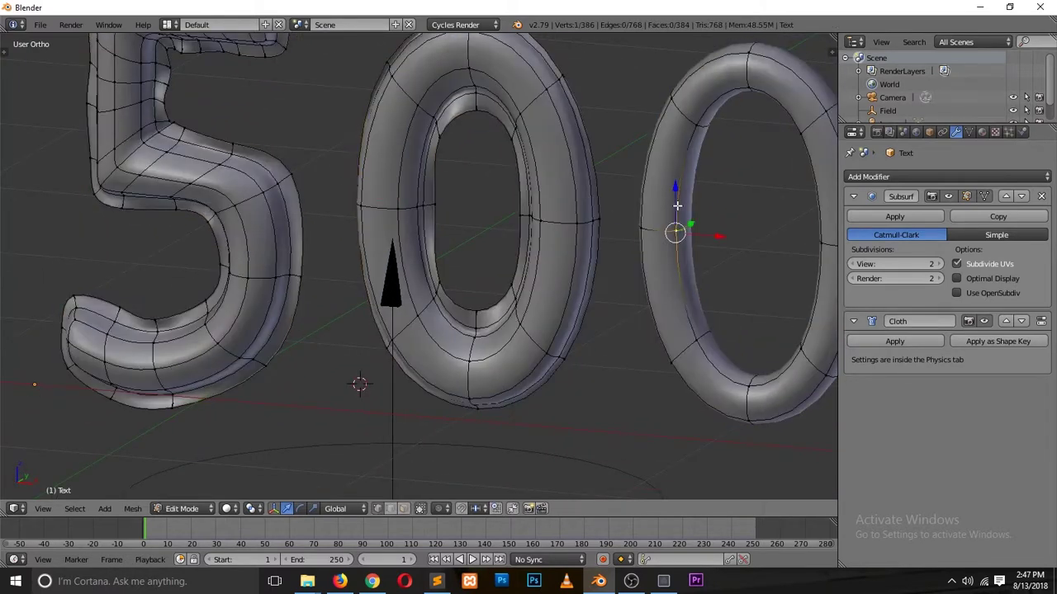
key("l")
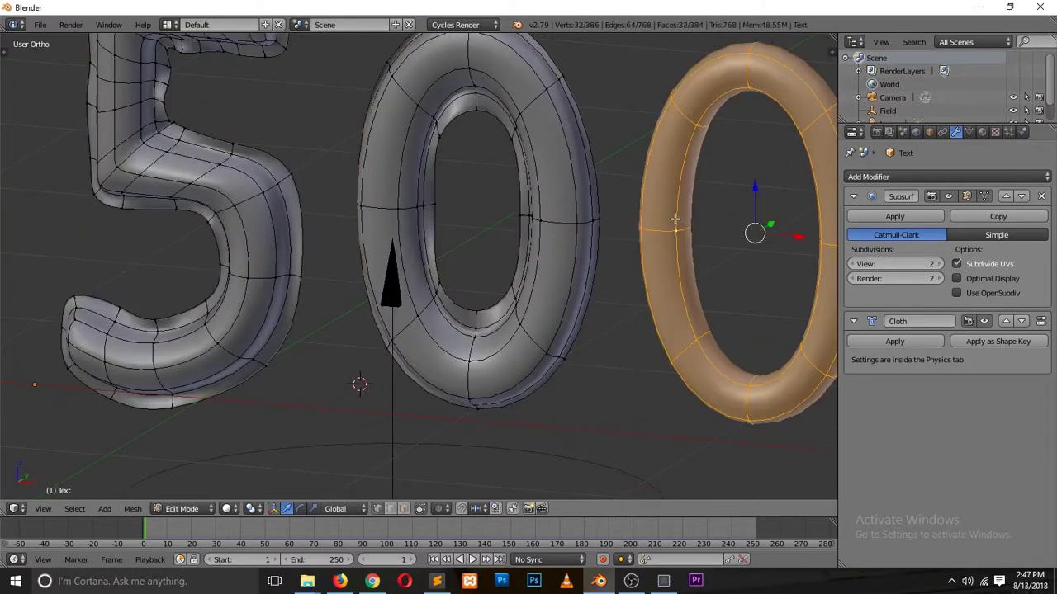
key("x")
left_click(677, 216)
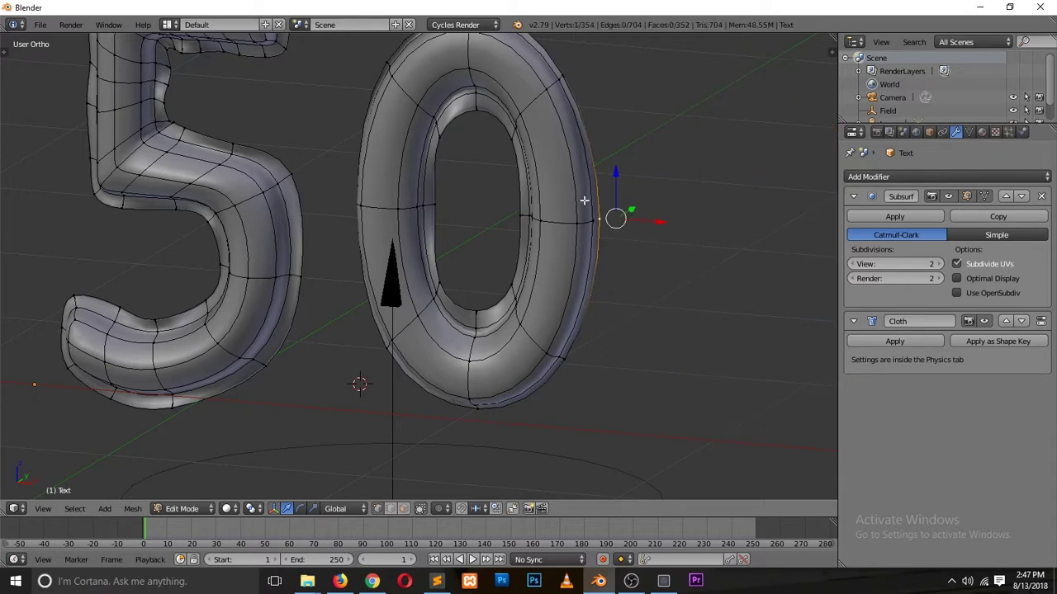
- Duplicate the wrinkled middle 0 in front view, place the copy as the last digit, and review the 500 in Object Mode
key("KP_1")
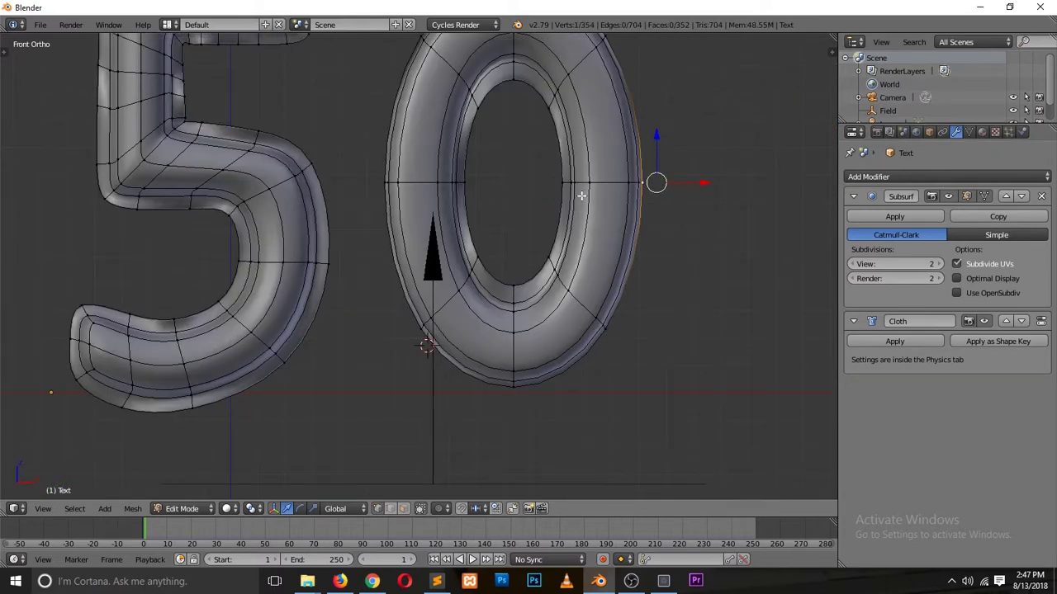
key("l")
scroll(588, 190, "down", 1)
scroll(587, 193, "up", 4, "ctrl")
key("shift+d")
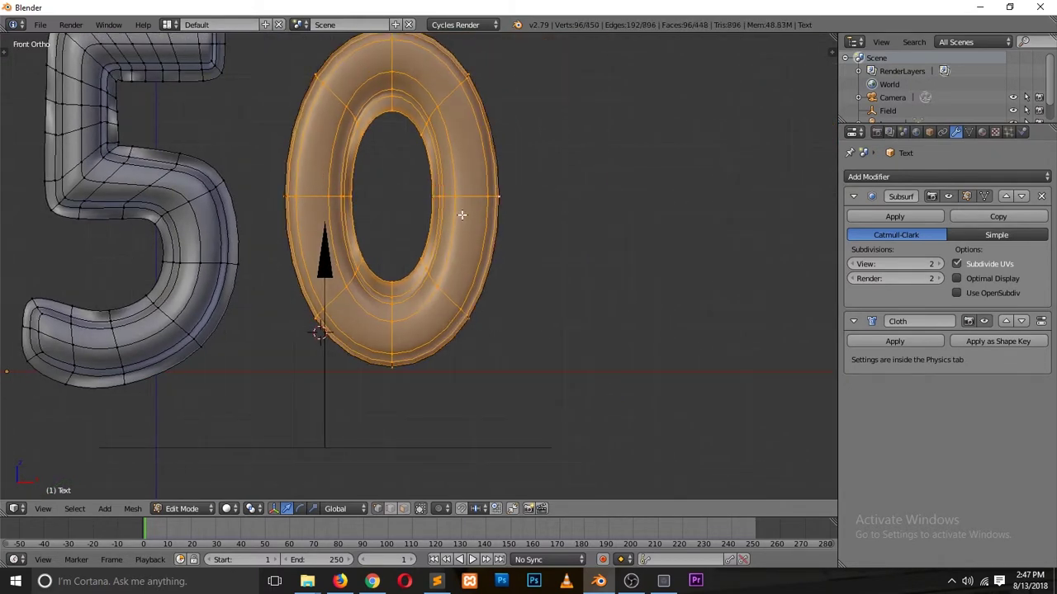
key("shift+d")
left_click(676, 215)
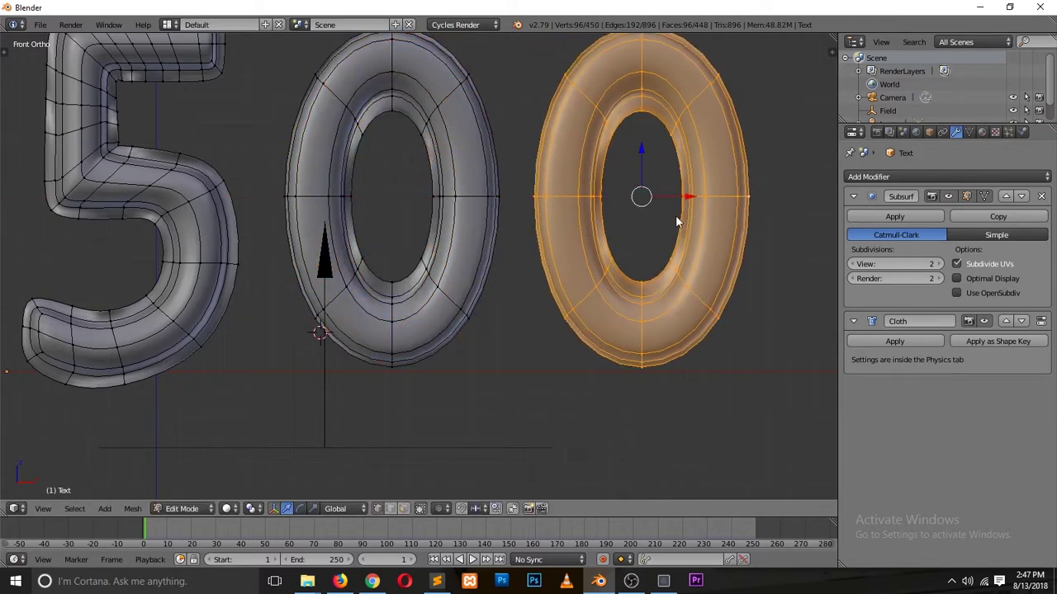
key("Tab")
scroll(581, 263, "down", 2)
middle_click_drag(578, 258, 665, 289)
middle_click_drag(445, 288, 404, 318)
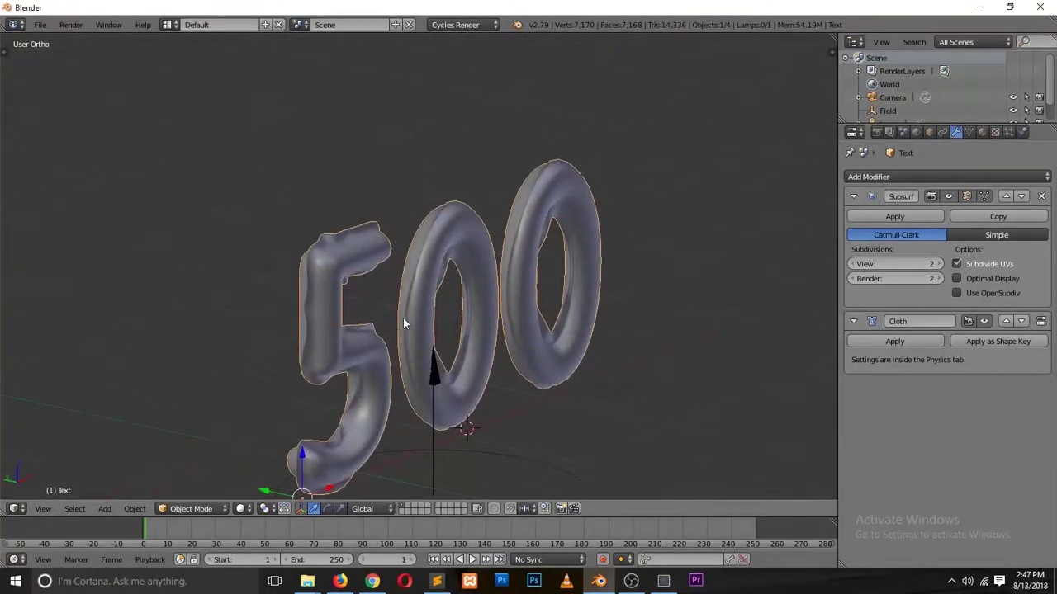
- Add an edge loop around the front of the 5 and slide it tight against the base of the raised seam
scroll(244, 278, "up", 5)
scroll(223, 285, "up", 2)
key("Tab")
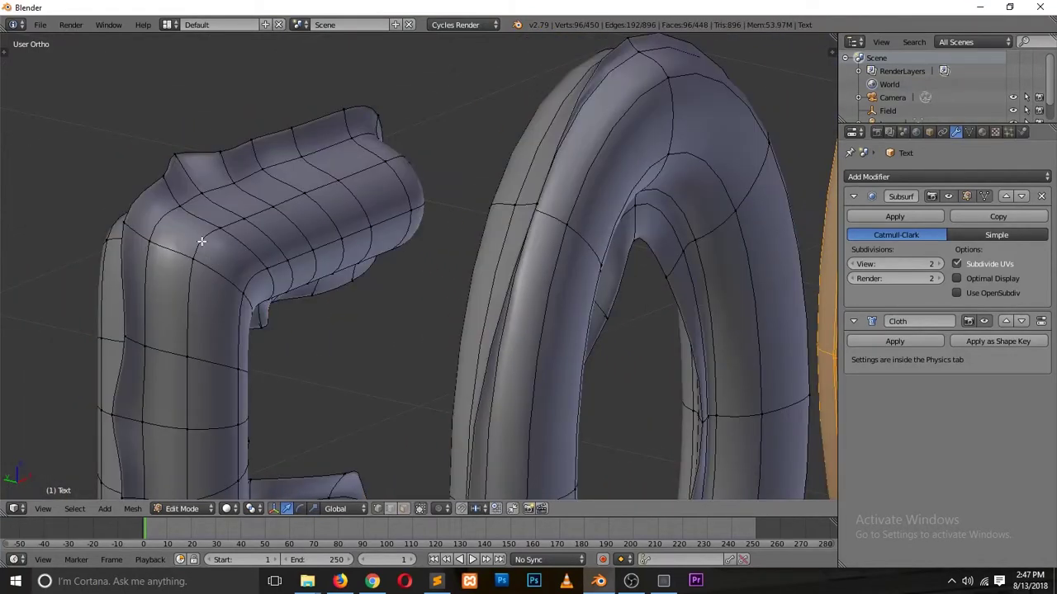
key("ctrl+r")
left_click(198, 219)
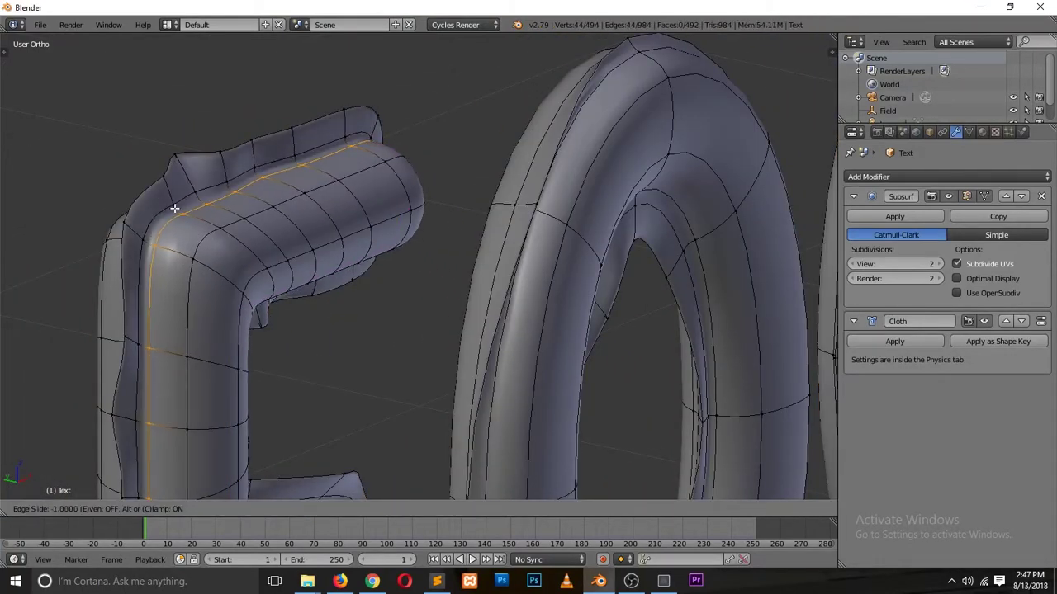
left_click(175, 208)
key("Tab")
middle_click_drag(184, 252, 365, 327)
- Add a second supporting edge loop on the other side of the 5's seam, and return to Object Mode
key("Tab")
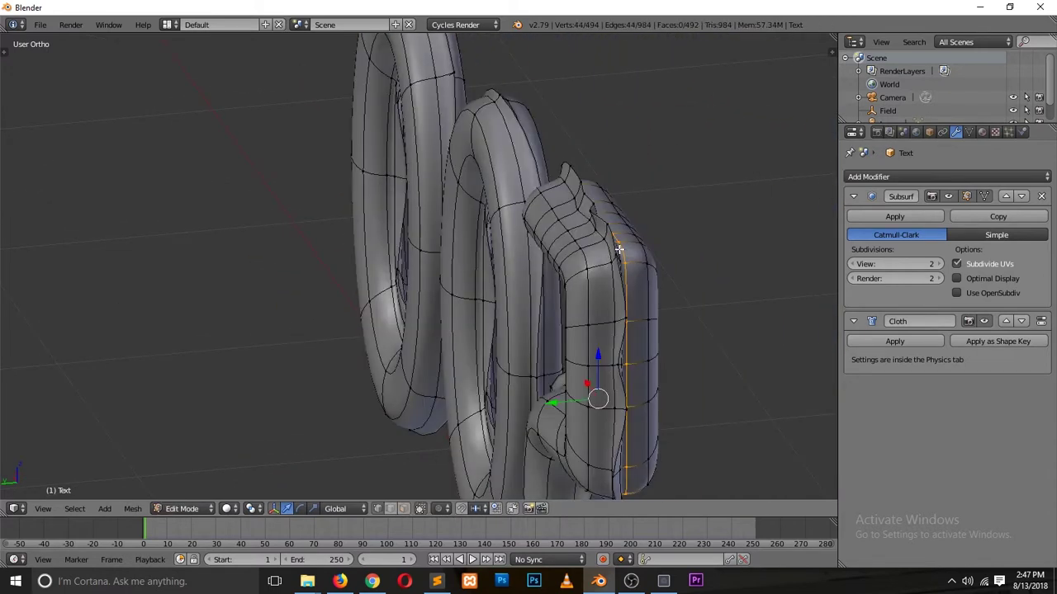
scroll(619, 248, "up", 3)
key("ctrl+r")
left_click(707, 173)
left_click(725, 210)
key("Tab")
- Review the whole 500 from the front, and turn off the Subsurf modifier's viewport display
scroll(538, 321, "down", 8)
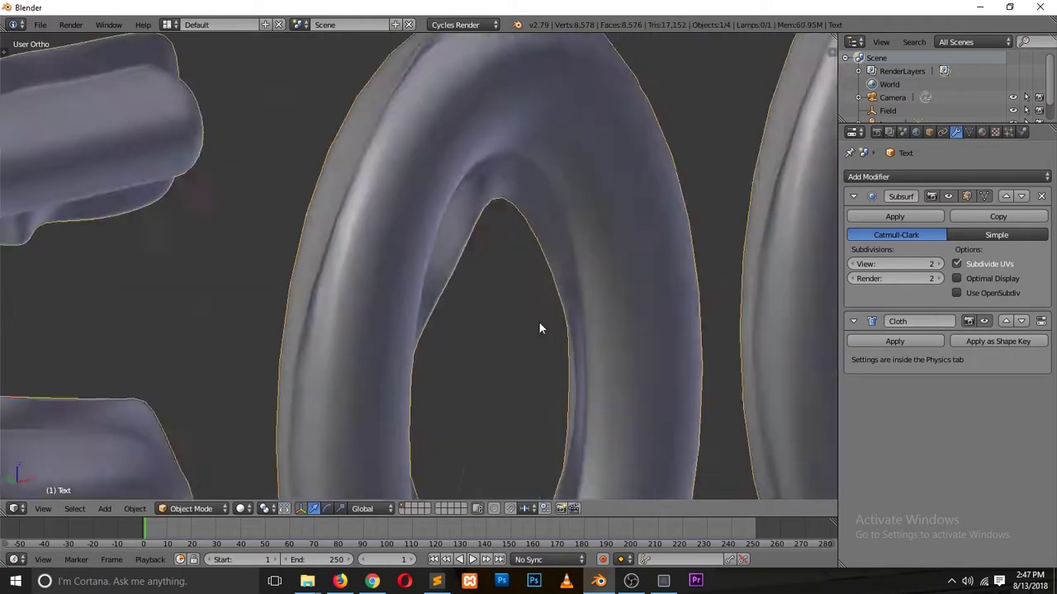
scroll(465, 321, "down", 1)
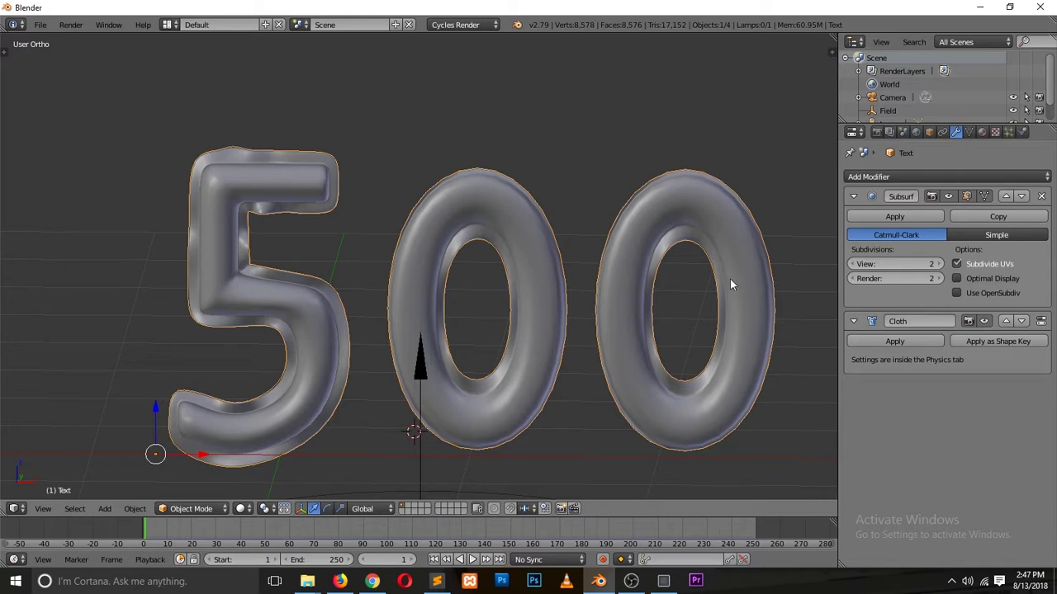
key("KP_1")
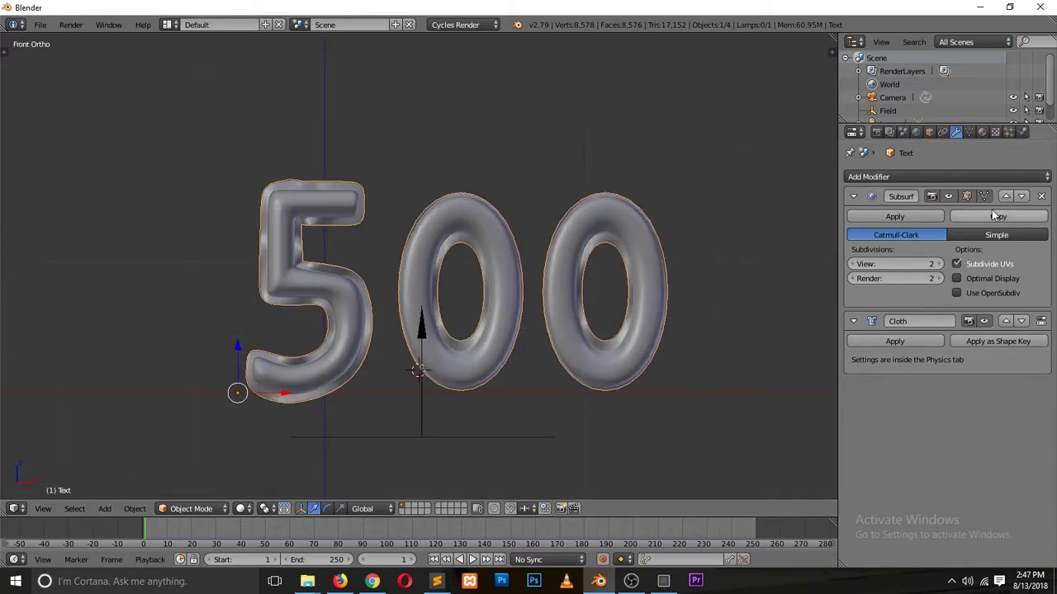
left_click(949, 195)
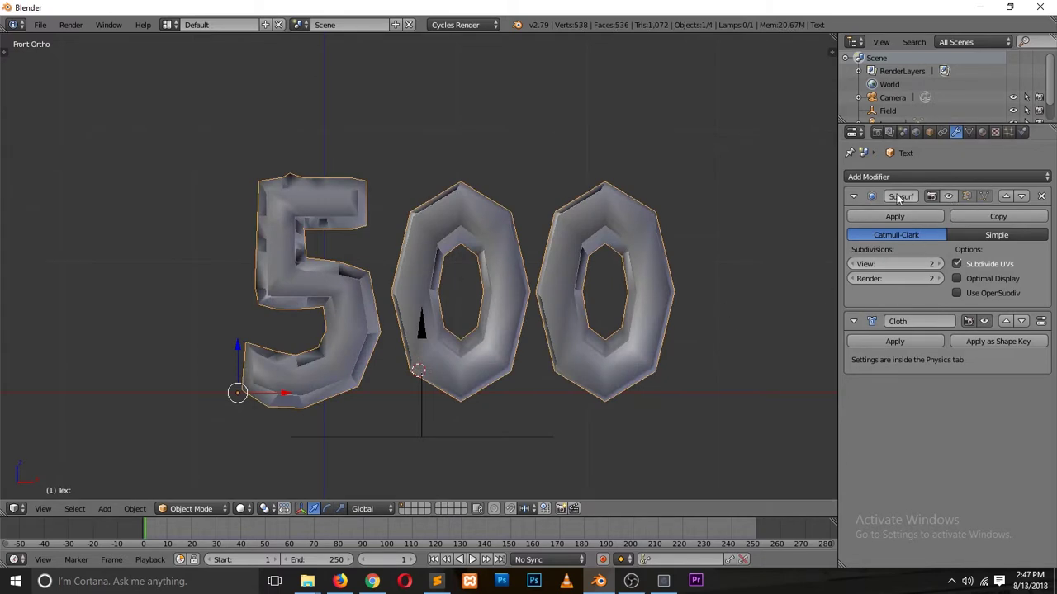
- Play the cloth simulation of the 500 from the front, and inspect the wind field's placement beneath the digits
key("alt+a")
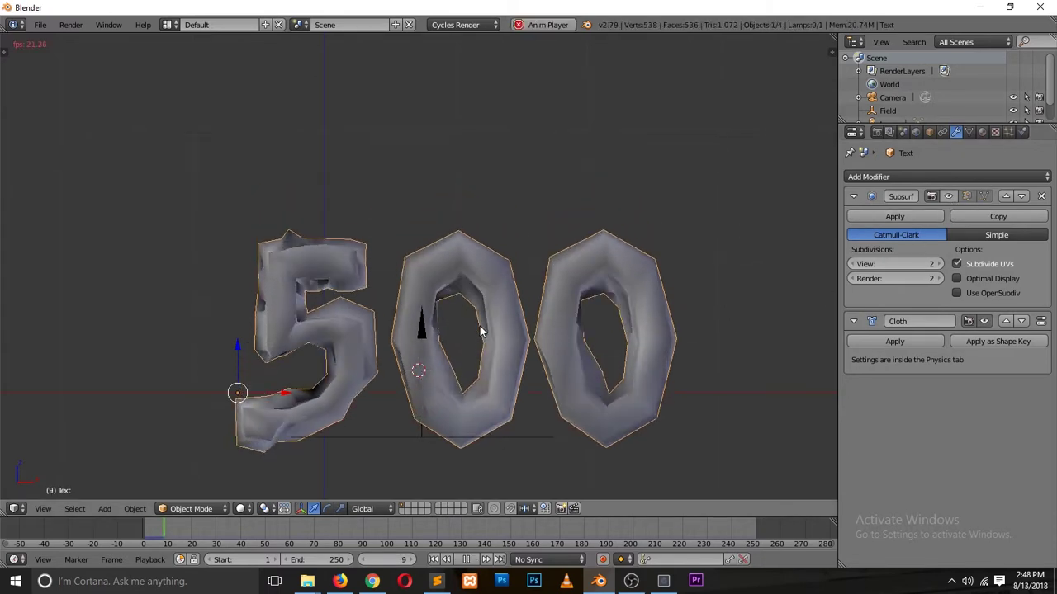
key("Escape")
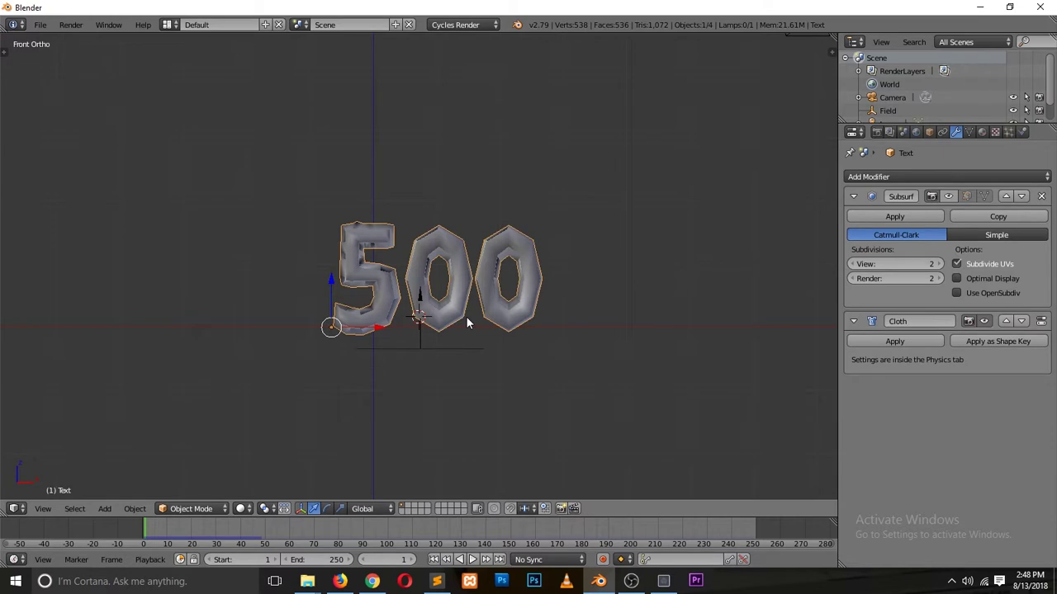
scroll(467, 317, "up", 4)
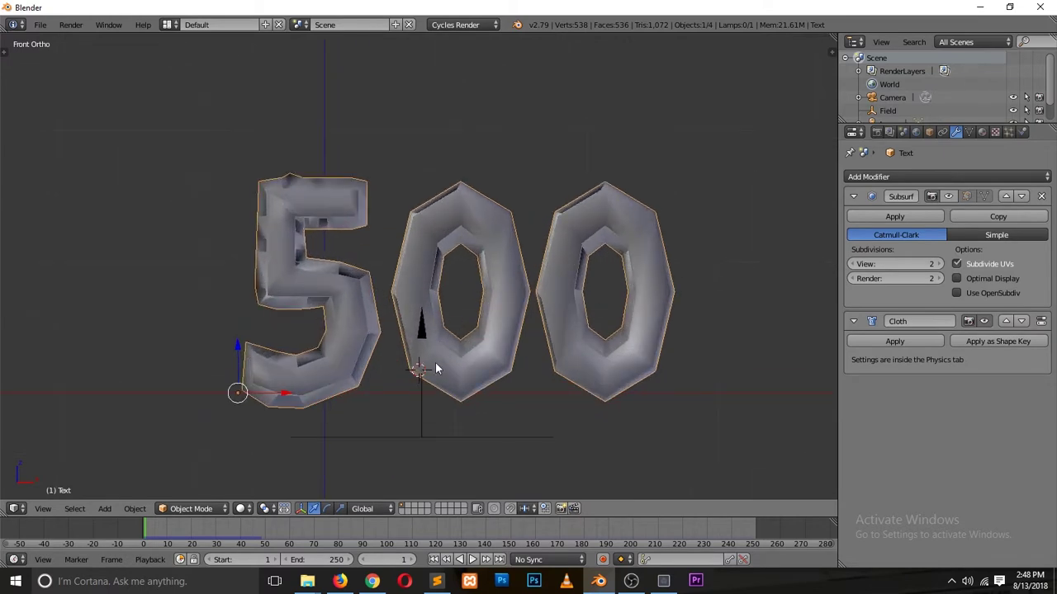
right_click(421, 416)
scroll(503, 293, "down", 6)
scroll(504, 294, "up", 6)
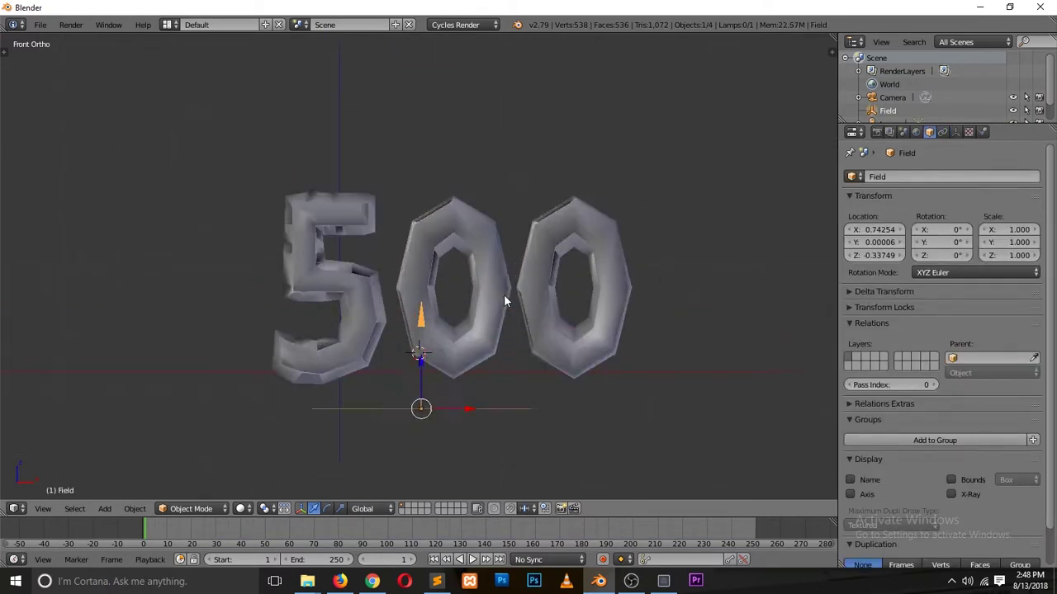
middle_click_drag(506, 289, 473, 293)
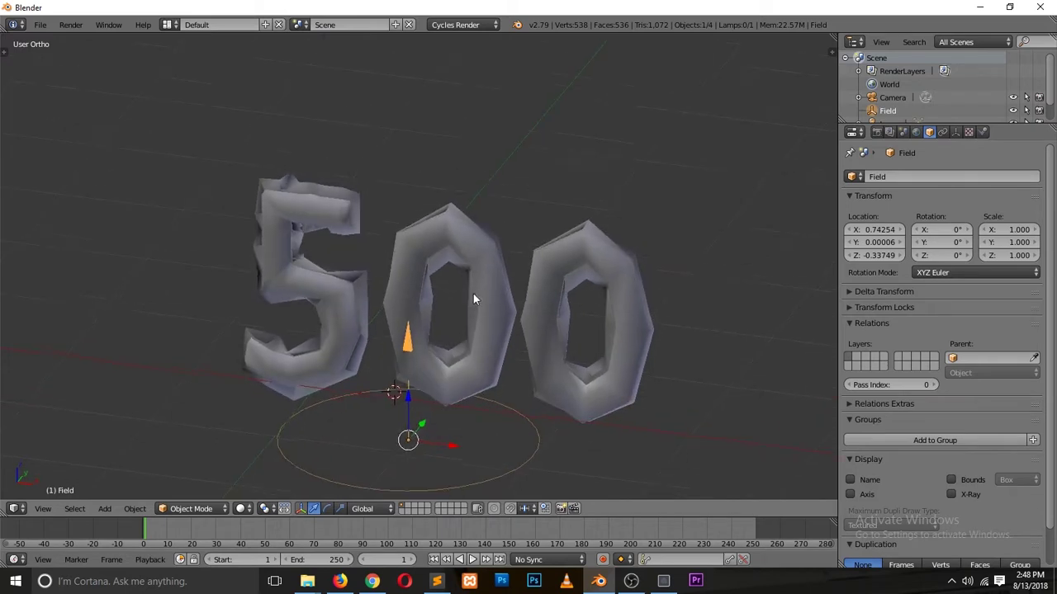
- Set the 500's cloth mass to 0.010 and play the simulation to test it
right_click(473, 293)
left_click(1021, 133)
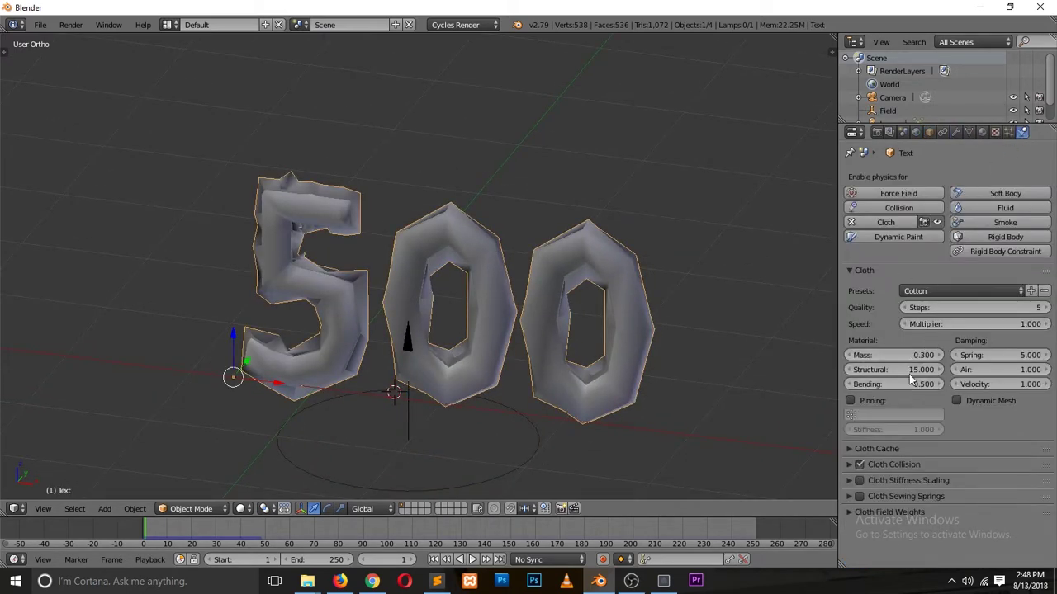
left_click(917, 354)
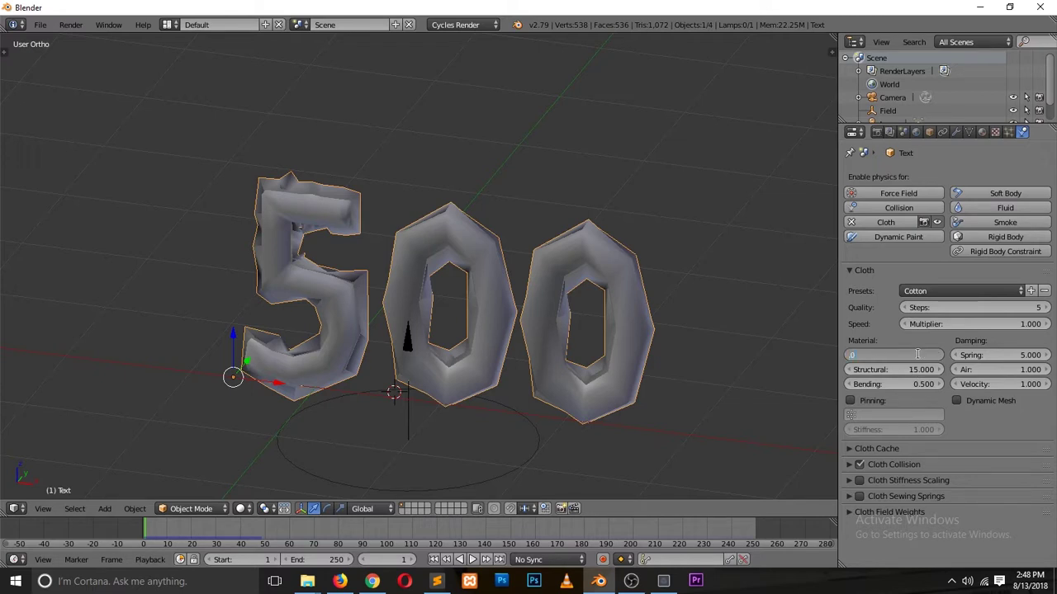
key("Return")
key("alt+a")
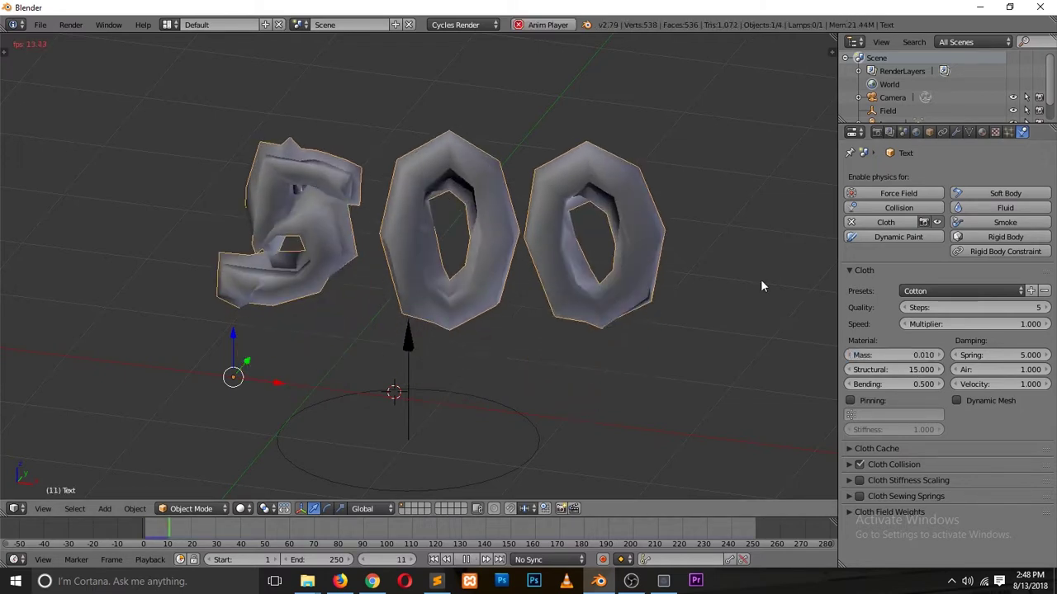
key("Escape")
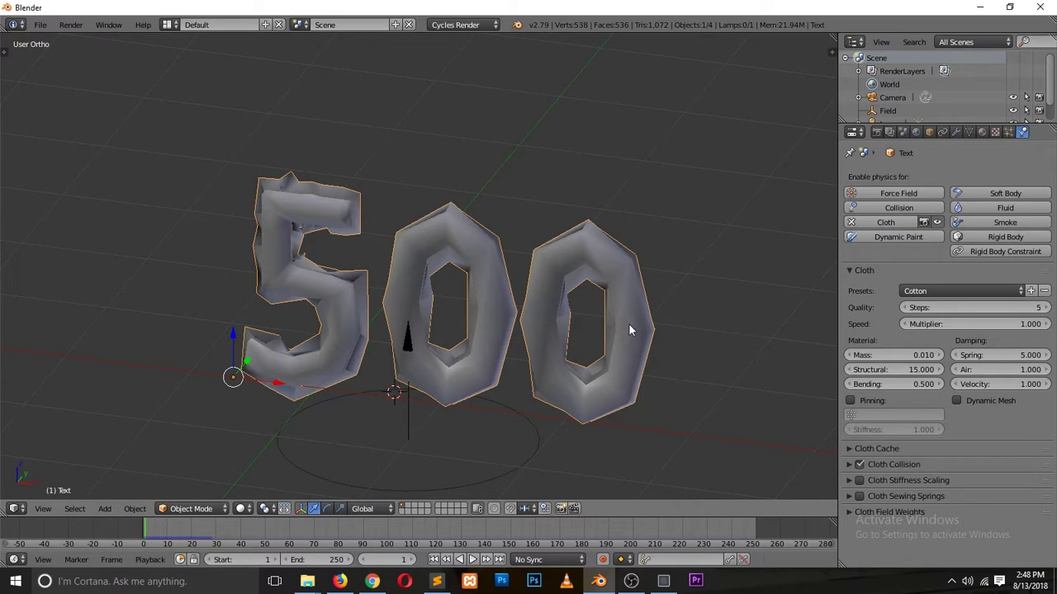
key("alt+a")
key("Escape")
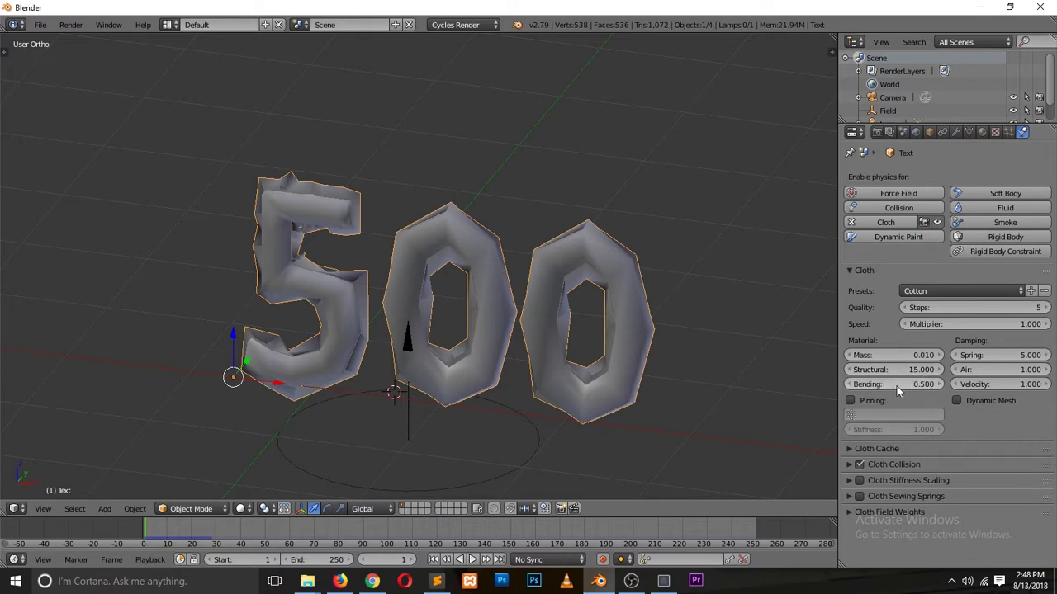
- Set the cloth's structural and bending stiffness to 50 each, and play the simulation
left_click(915, 369)
type("50")
left_click(724, 350)
left_click(916, 384)
type("50")
left_click(577, 320)
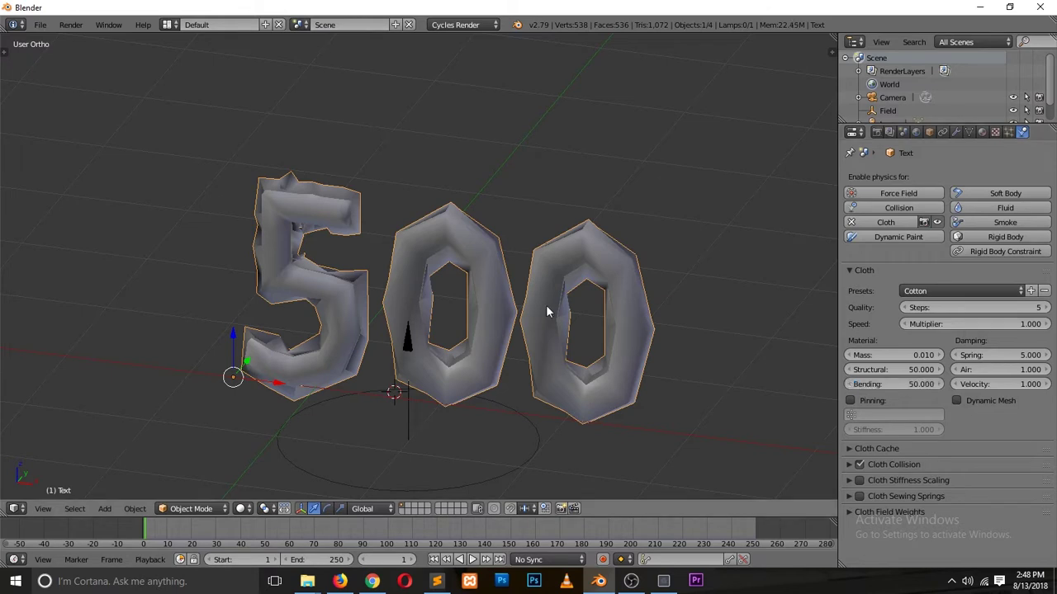
key("alt+a")
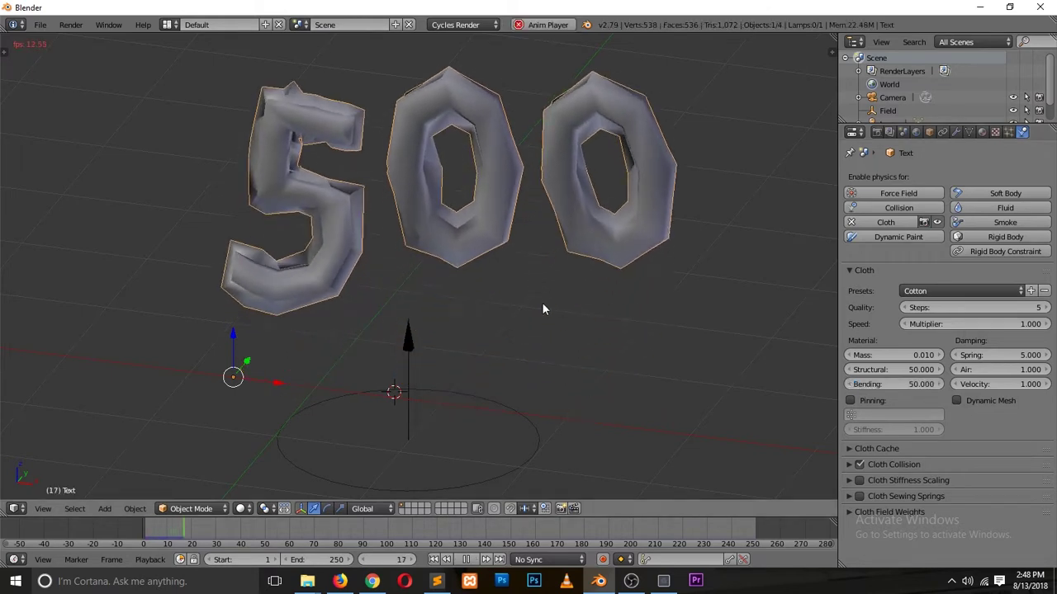
scroll(542, 302, "down", 2)
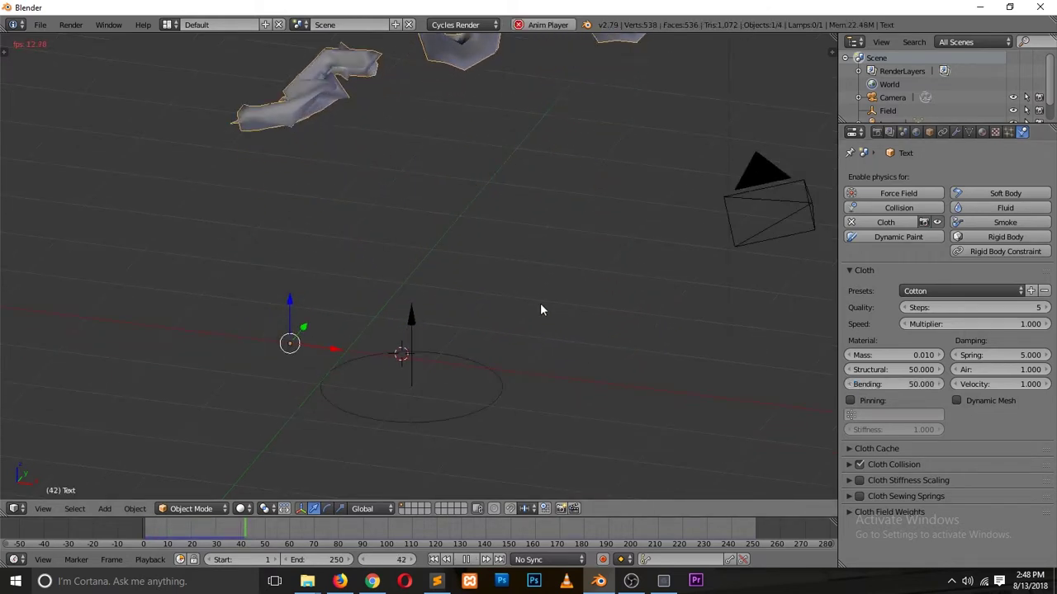
key("Escape")
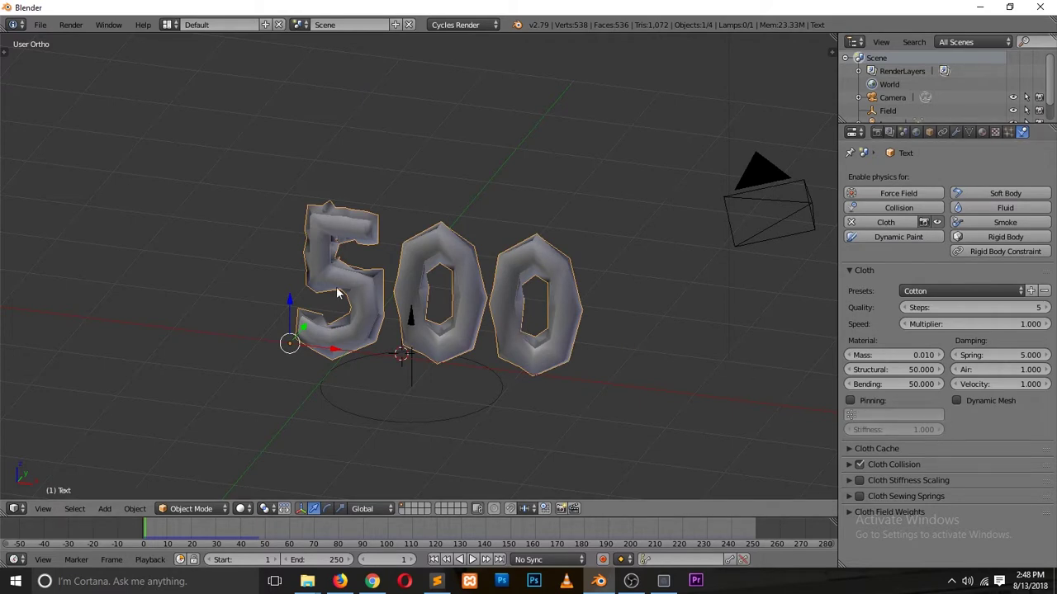
- In front view, select the whole last 0 in Edit Mode, rotate it, and shift it away from its original position
key("KP_1")
scroll(414, 261, "up", 4)
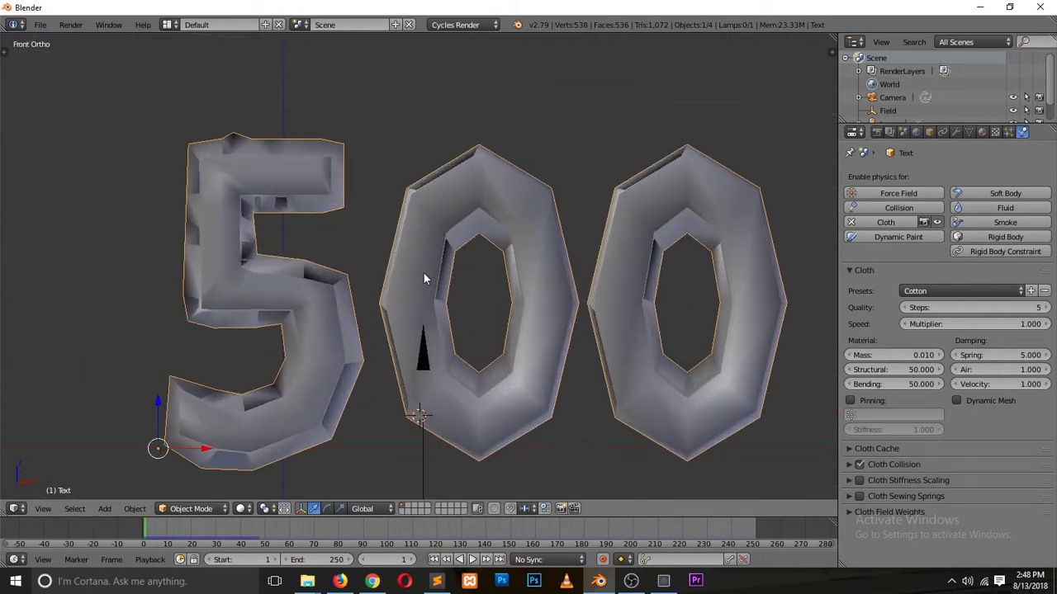
key("Tab")
right_click(328, 279)
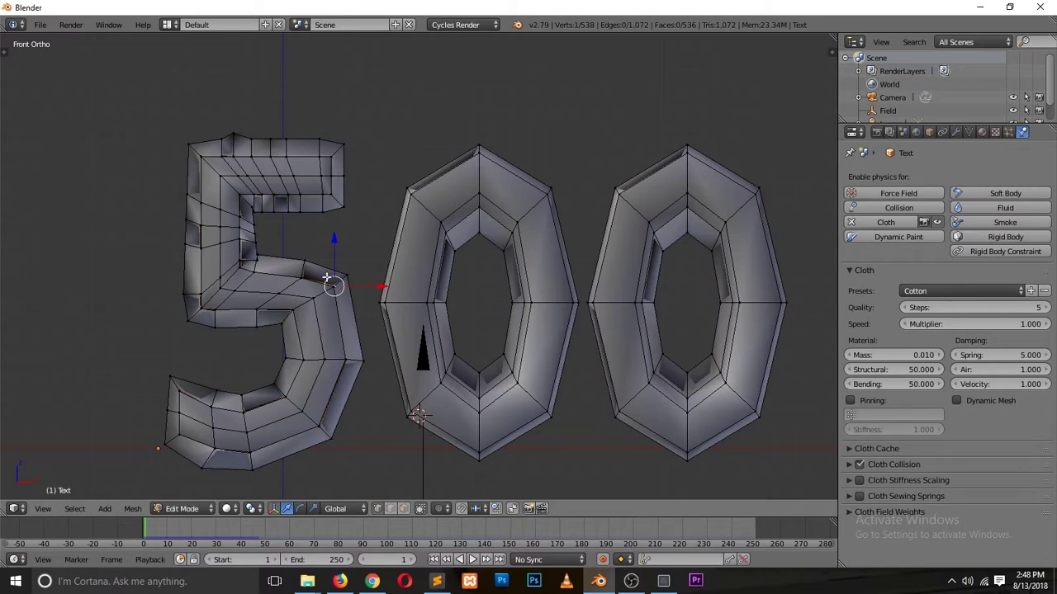
key("l")
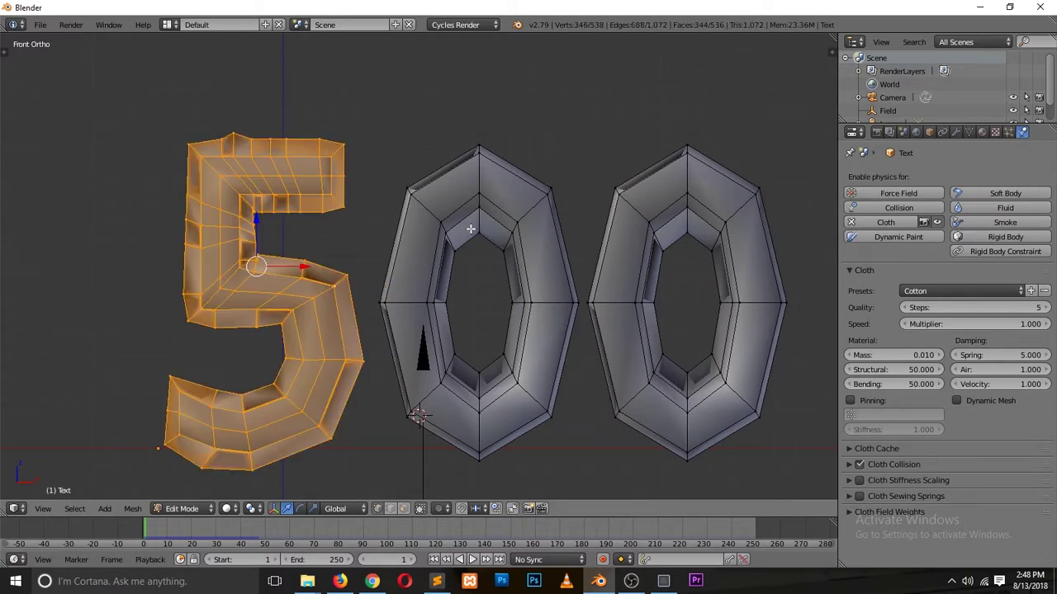
right_click(616, 216)
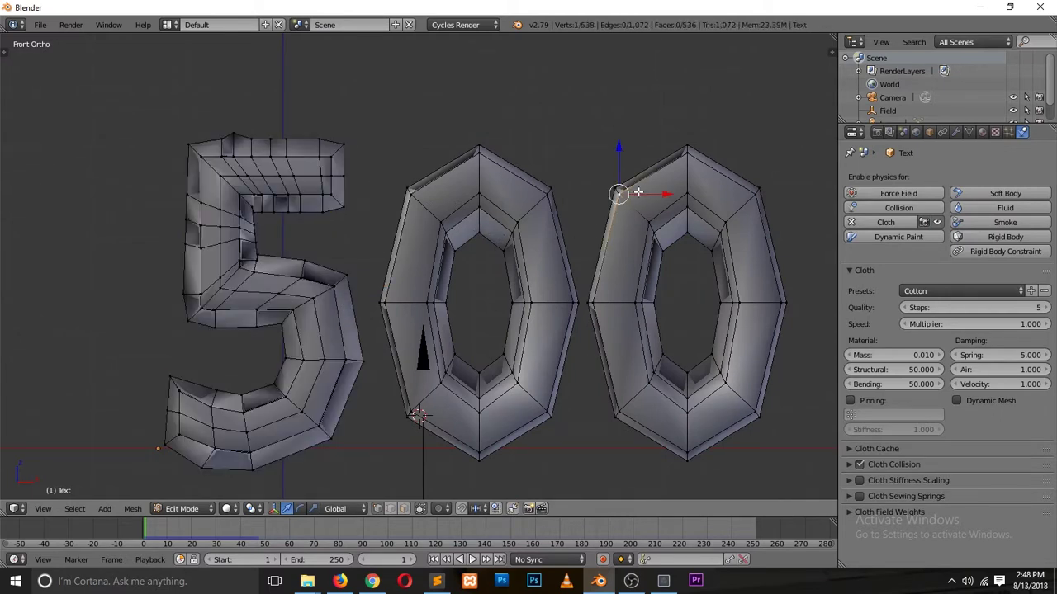
key("l")
key("r")
left_click(742, 198)
key("g")
left_click(731, 181)
- Tilt the last 0 freely in 3D, place it against the middle 0, and return to Object Mode
key("r")
key("r")
left_click(695, 211)
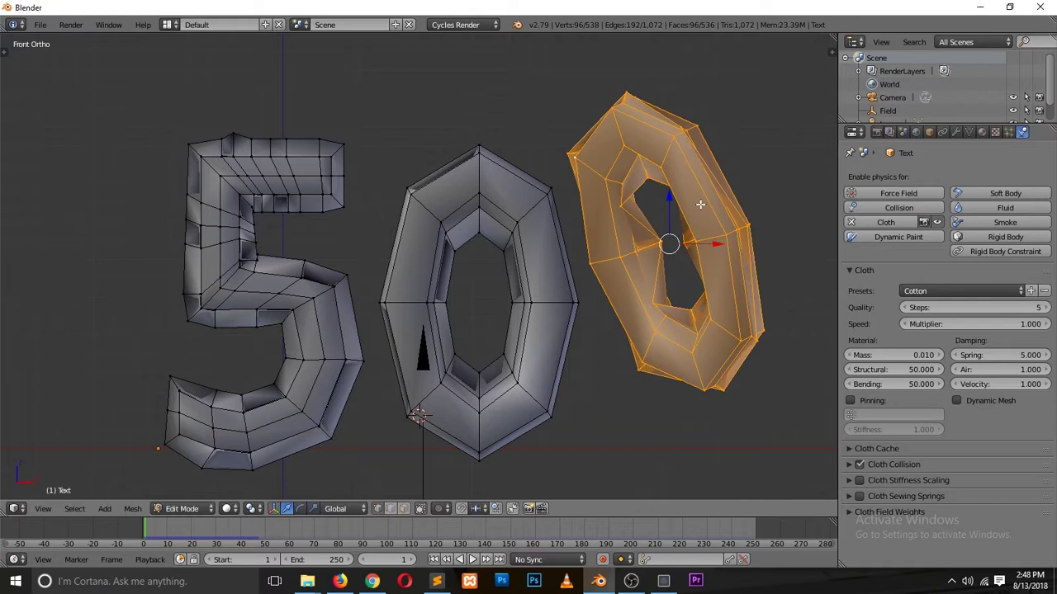
key("g")
left_click(633, 213)
key("Tab")
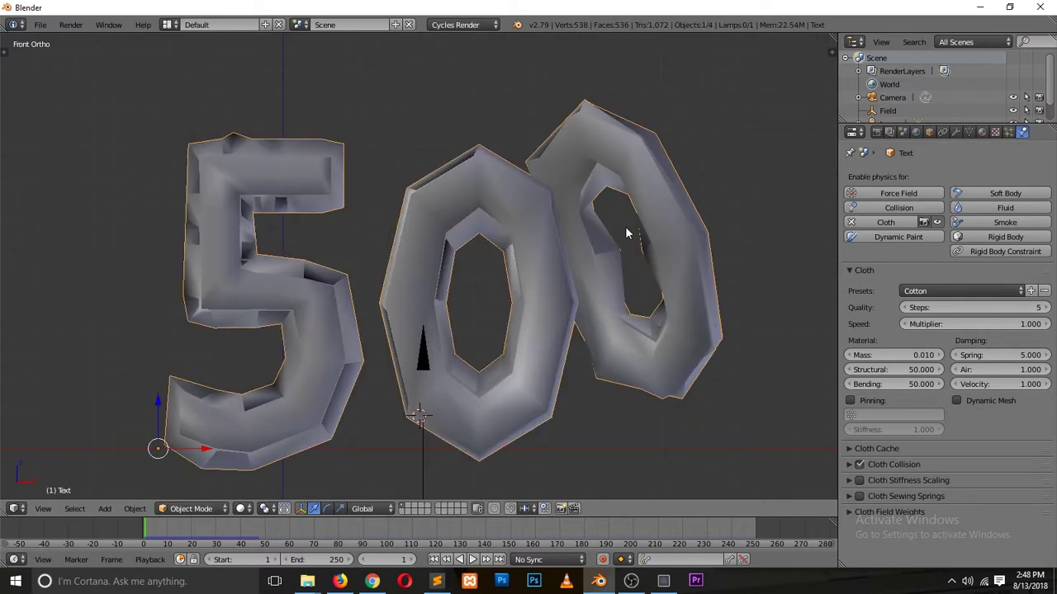
- Play the simulation with the tilted 0 twice, from an angled view, and check the arrangement from the side and front
middle_click_drag(535, 322, 511, 346)
key("alt+a")
key("Escape")
key("KP_1")
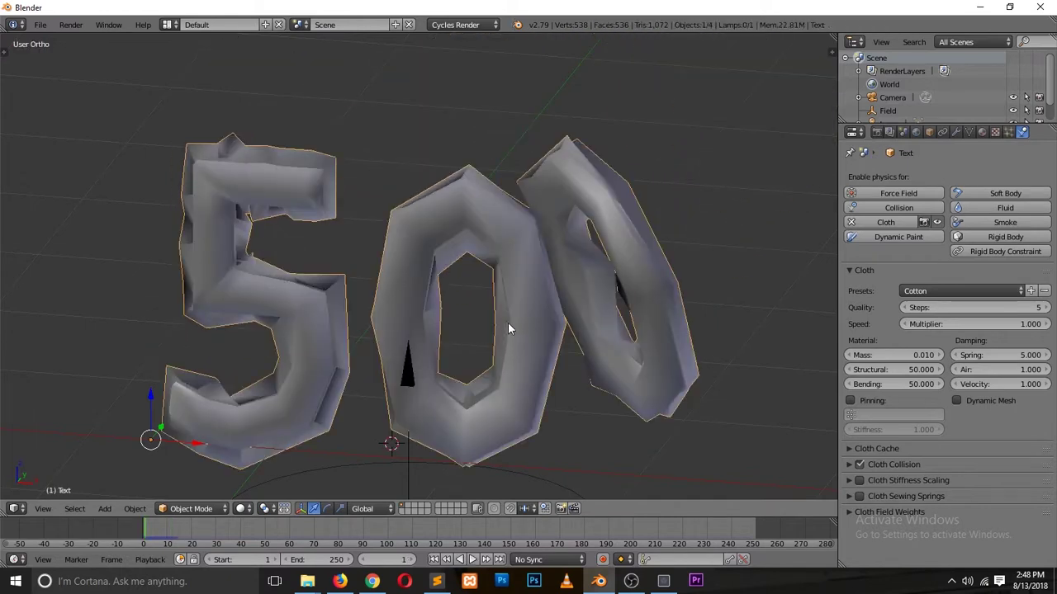
key("alt+a")
key("Escape")
key("KP_3")
key("KP_1")
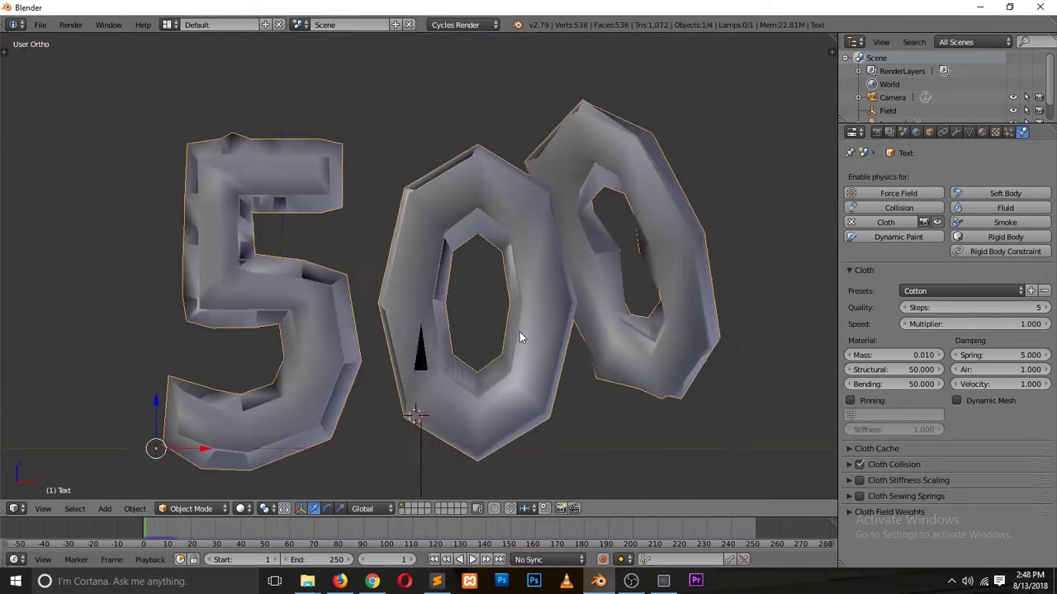
- Move the tilted 0 slightly away from the middle 0, and play the simulation again
middle_click_drag(605, 297, 520, 394)
key("Tab")
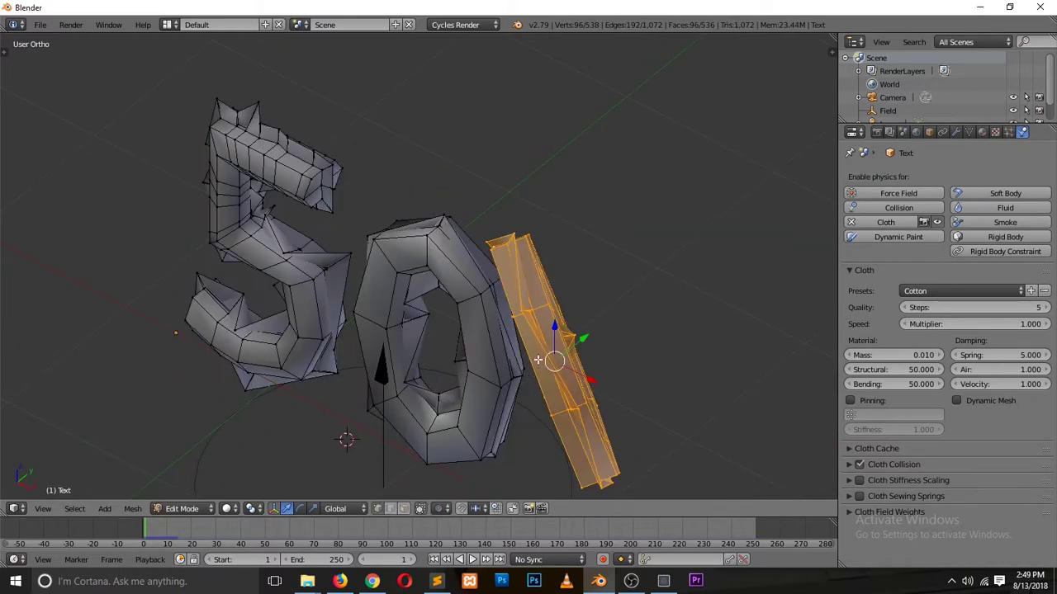
key("Tab")
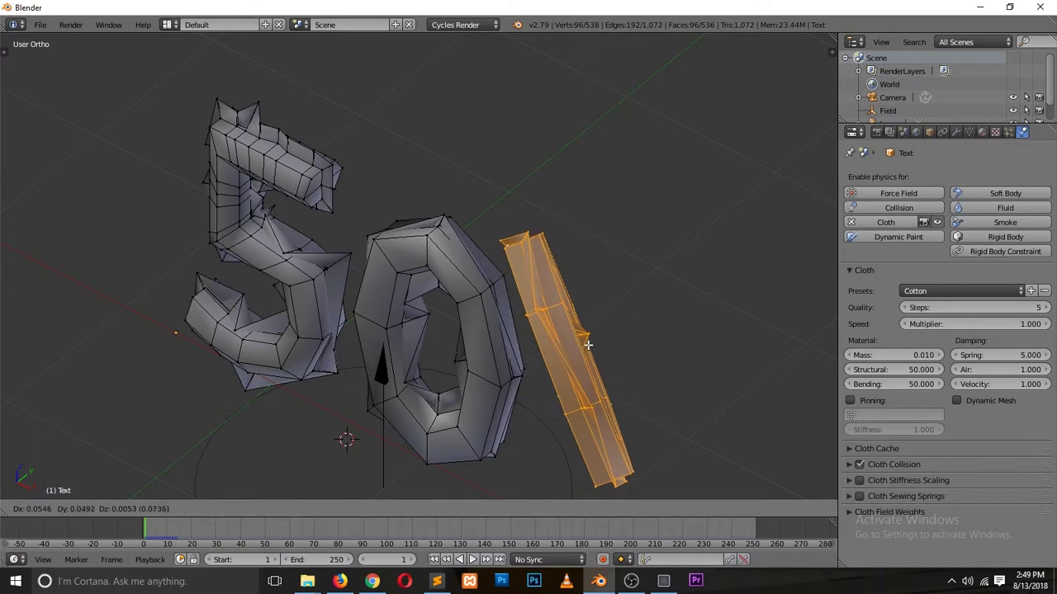
key("alt+a")
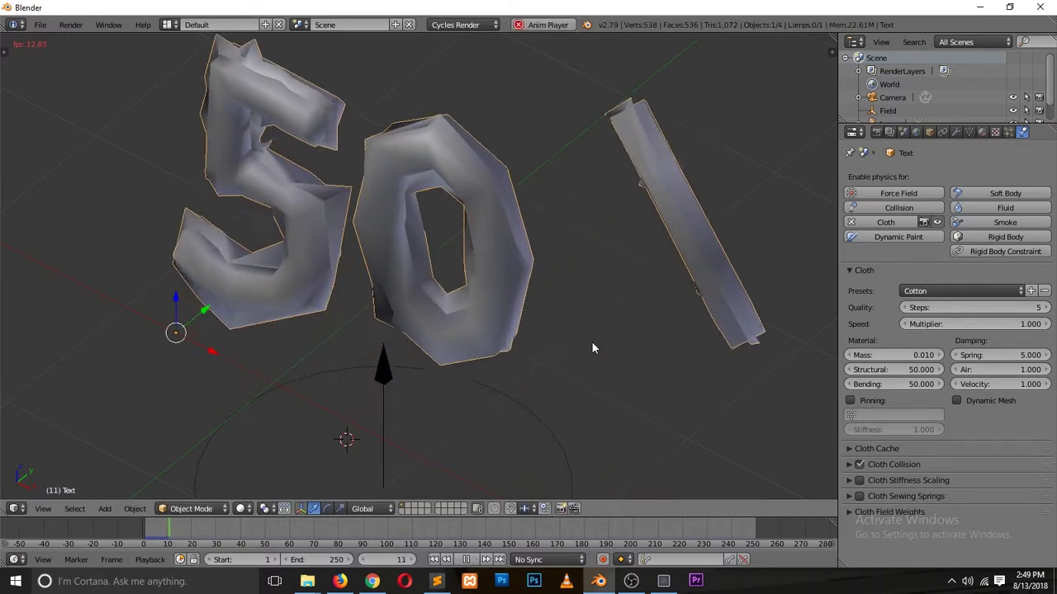
key("KP_1")
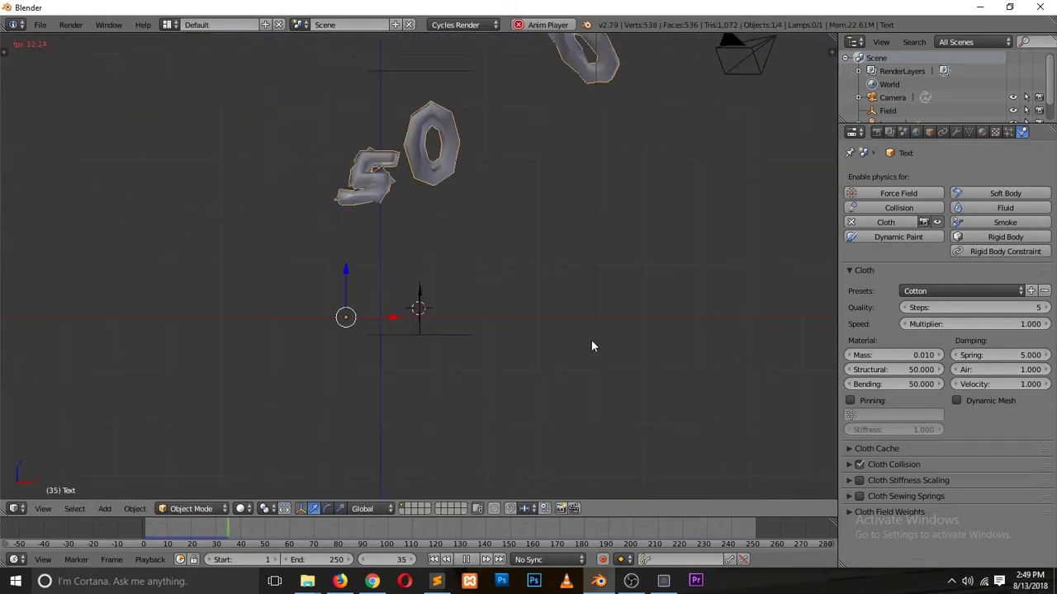
key("Escape")
- Delete all of the tilted last 0's geometry in Edit Mode
key("Tab")
key("l")
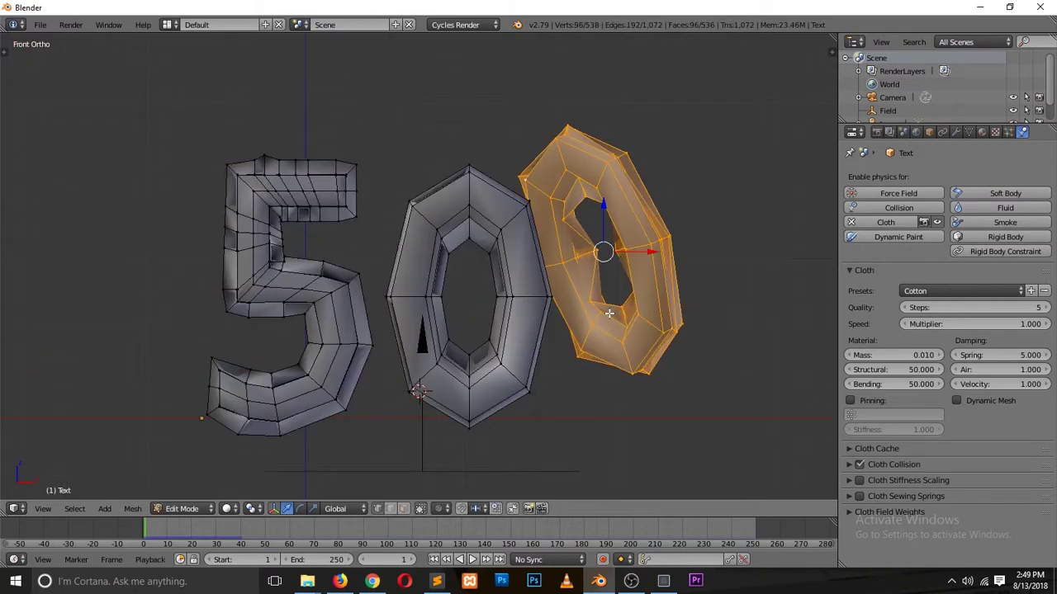
key("x")
left_click(612, 324)
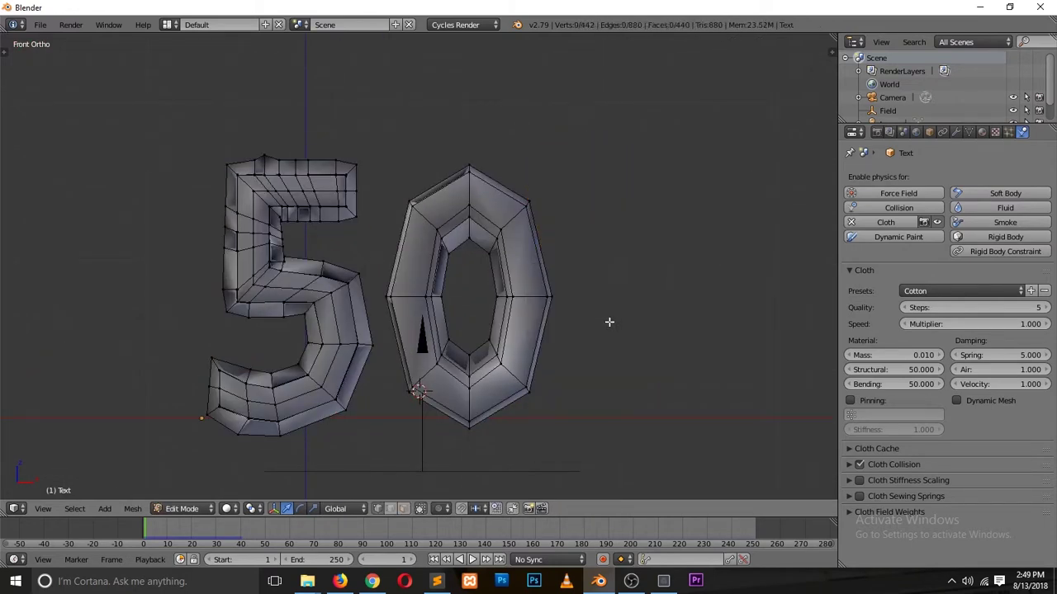
- Duplicate the middle 0, move the copy along X as the last digit, and play the simulation in Object Mode
key("l")
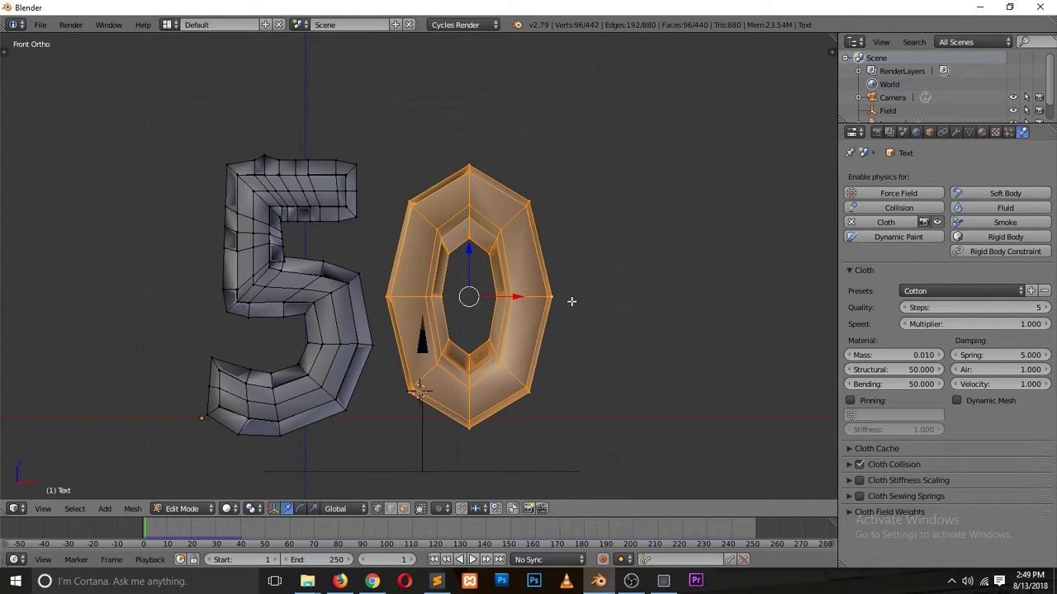
key("shift+d")
key("Escape")
left_click_drag(512, 296, 690, 305)
key("Tab")
key("alt+a")
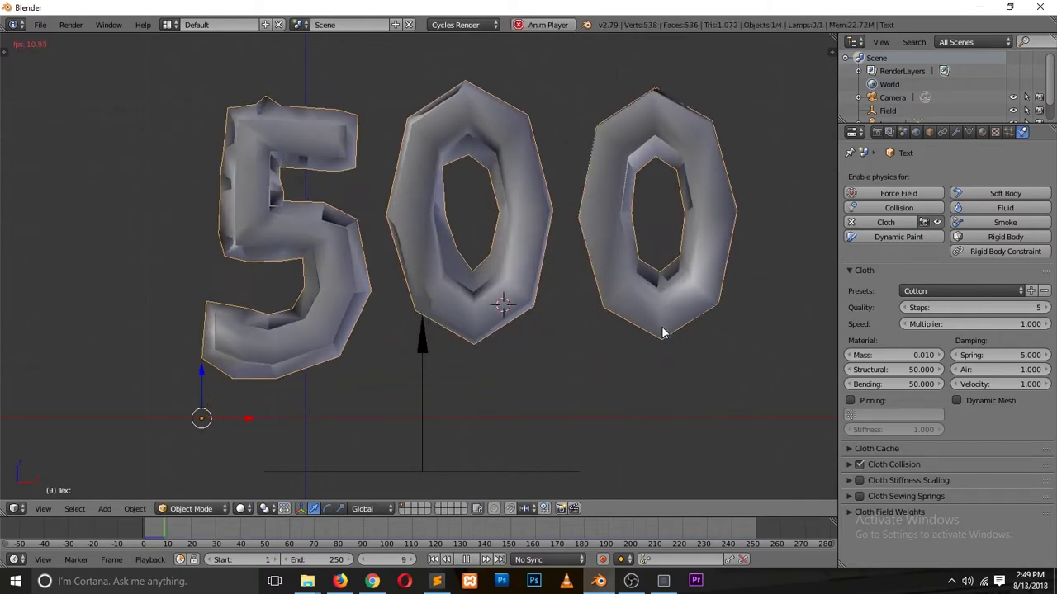
scroll(658, 328, "down", 4)
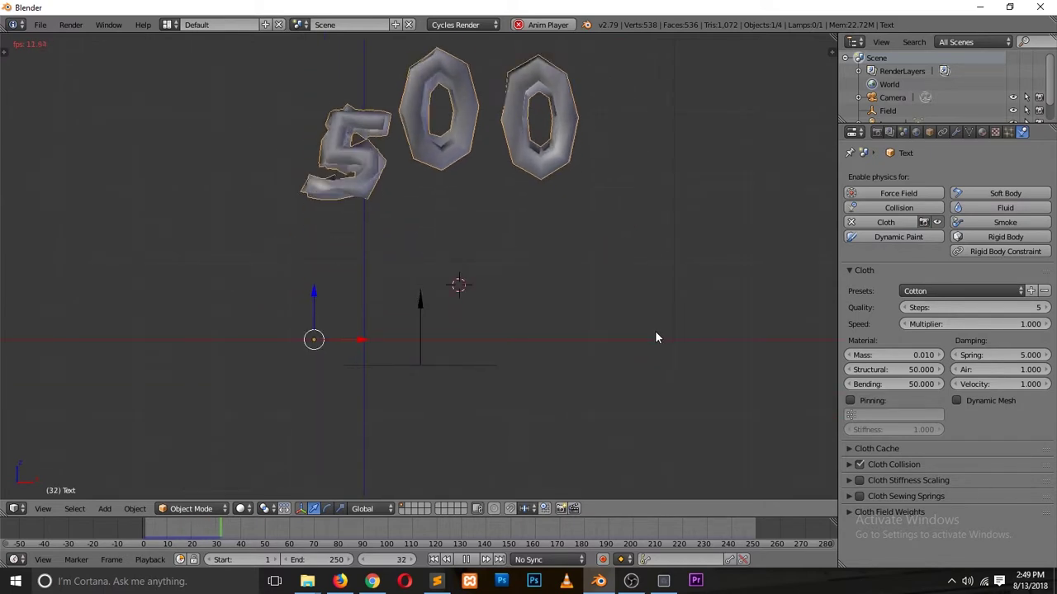
key("Escape")
- Turn the Subsurf modifier's viewport display back on, and try it below the Cloth modifier before moving it back above
left_click(956, 132)
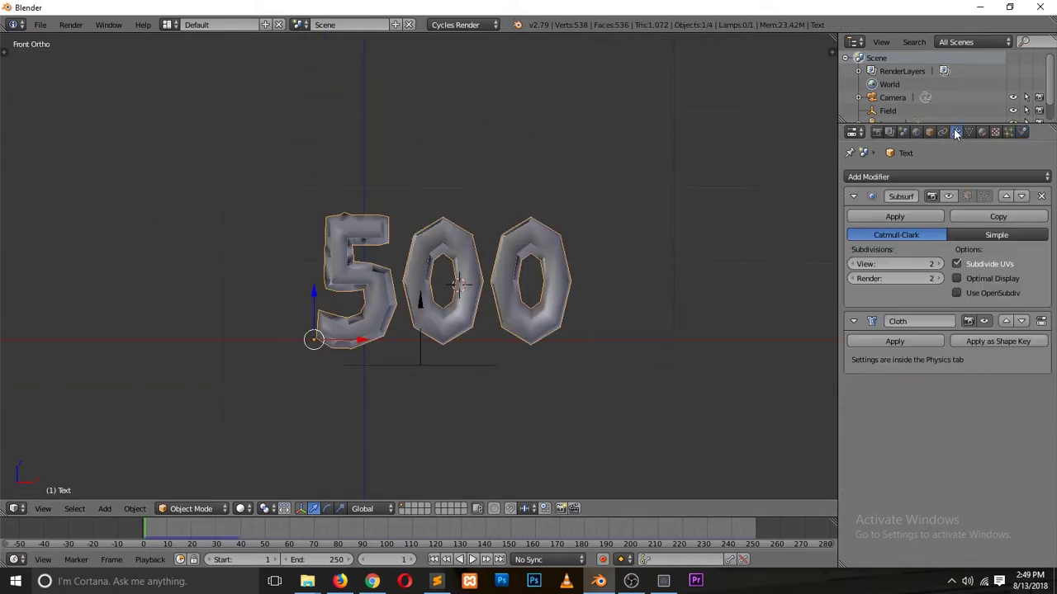
left_click(949, 197)
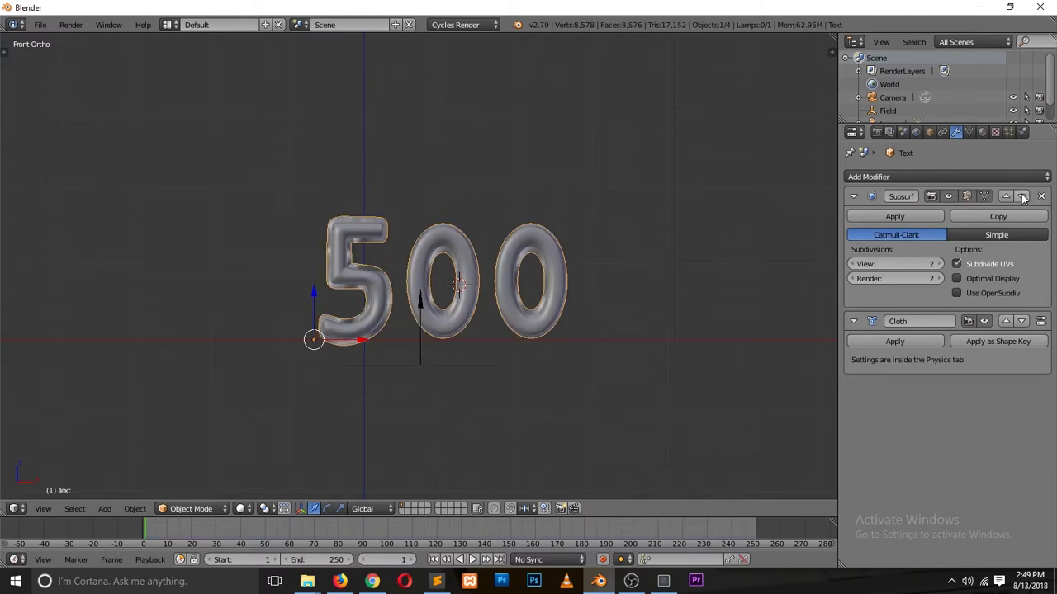
left_click(1022, 196)
scroll(346, 322, "up", 1)
scroll(346, 322, "up", 3)
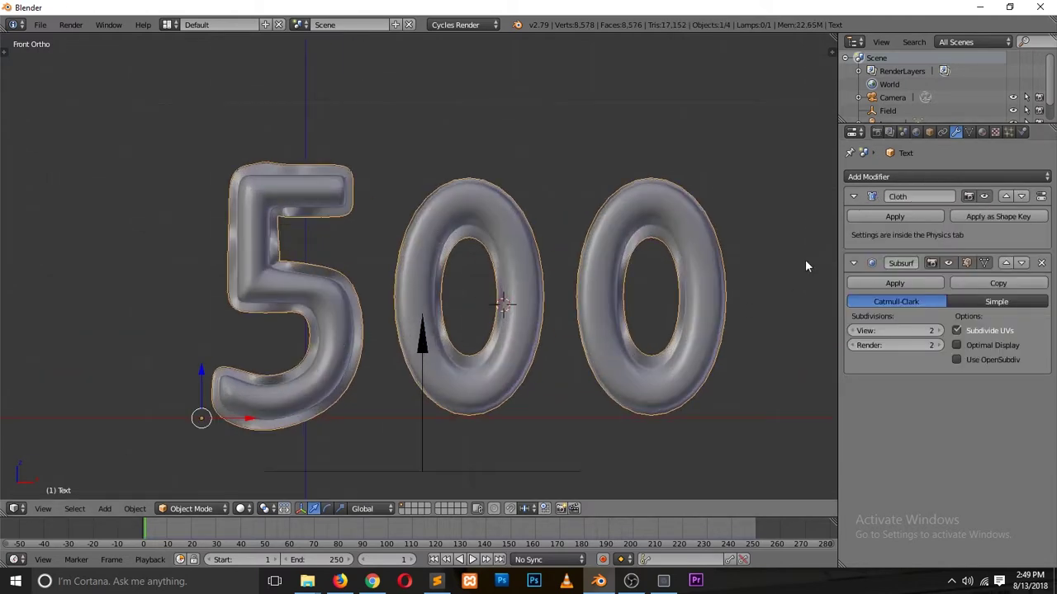
left_click(1005, 262)
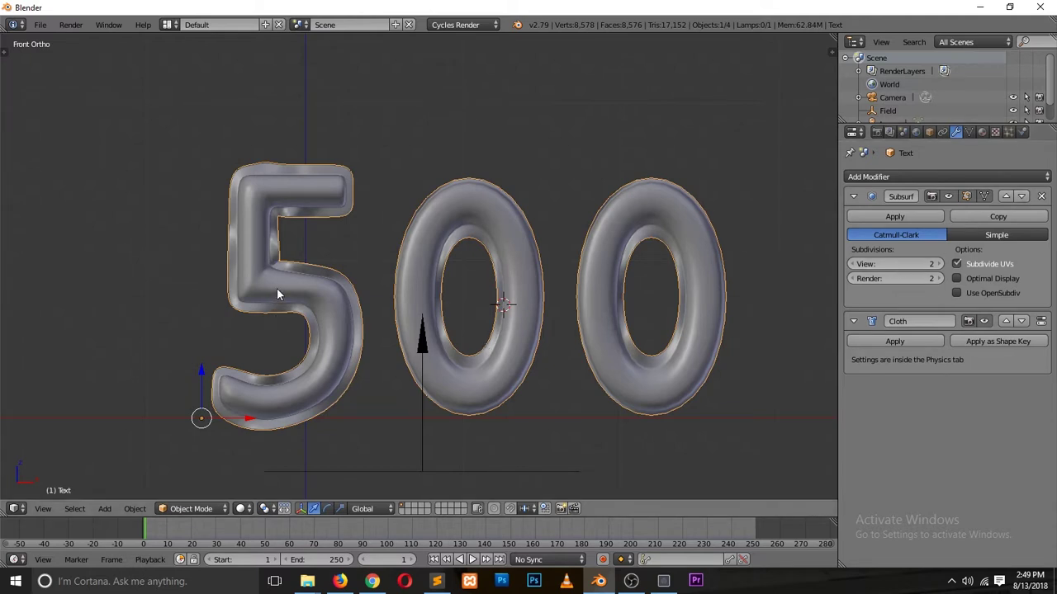
- Move the Subsurf modifier below Cloth, turn off its viewport display, and play the simulation
key("alt+a")
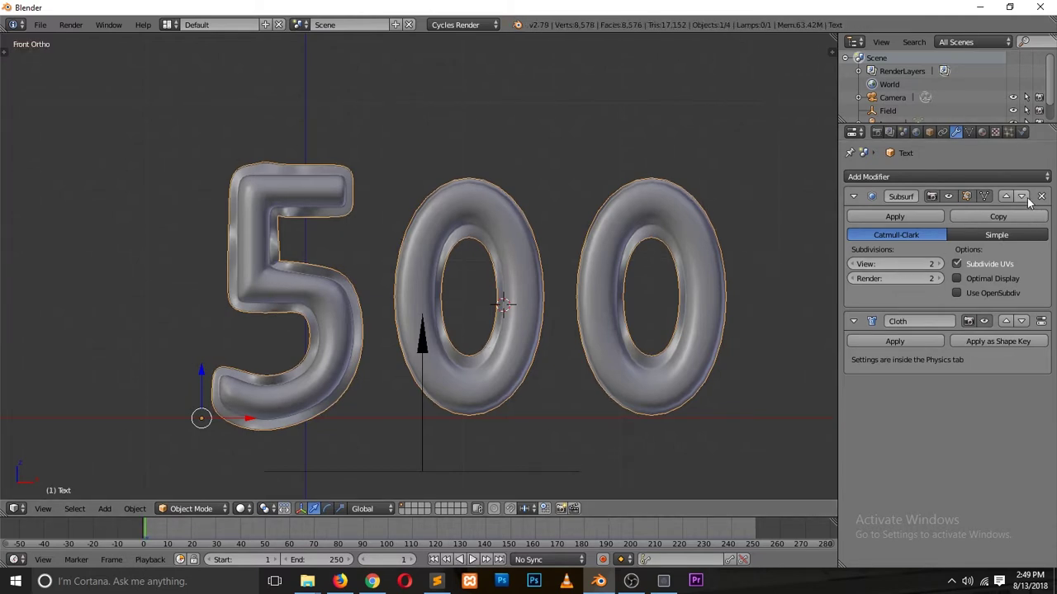
left_click(1021, 196)
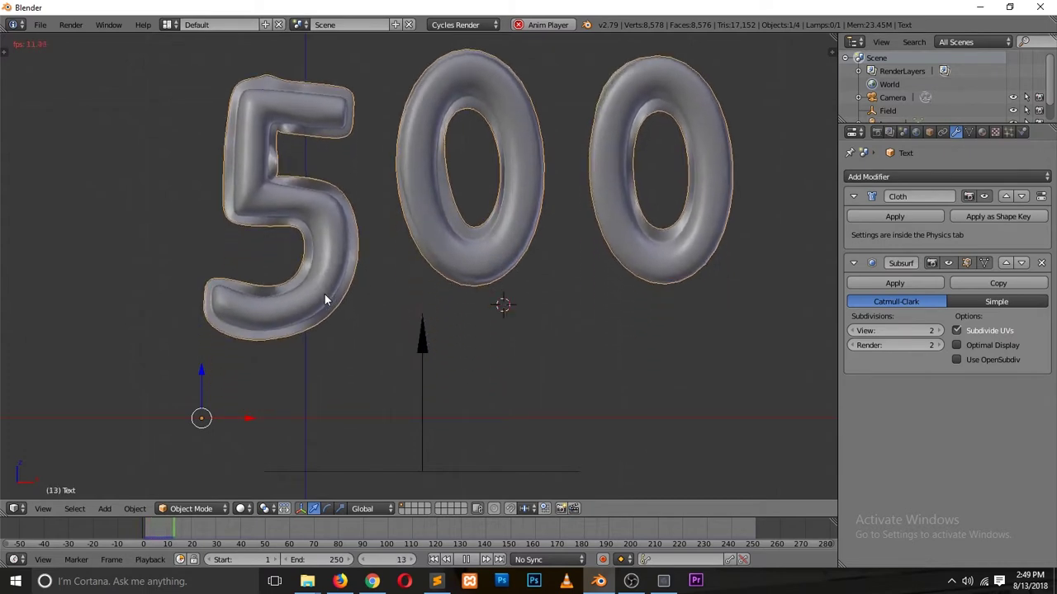
key("Escape")
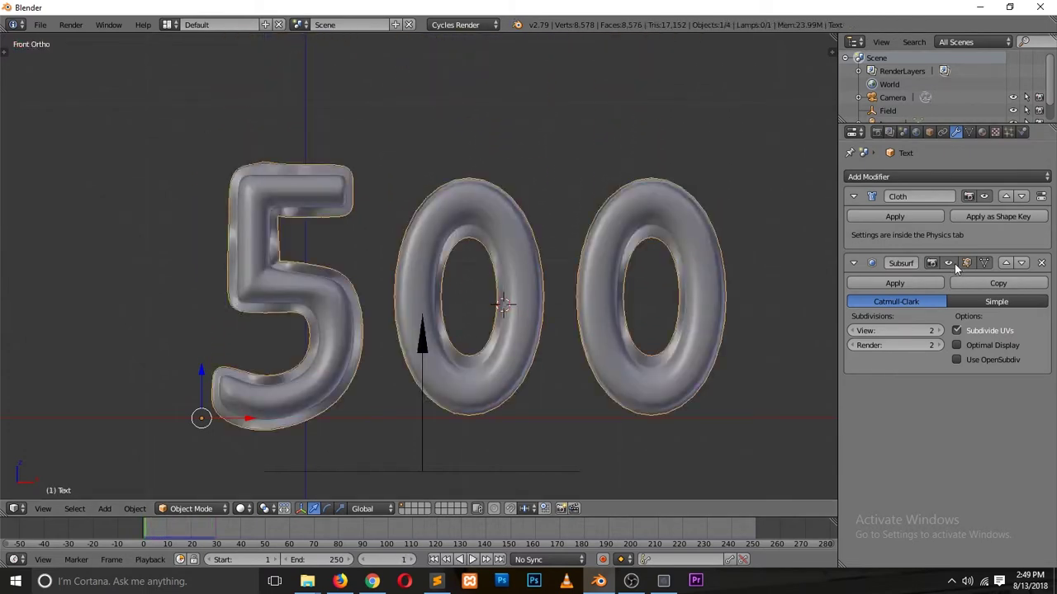
left_click(948, 262)
key("alt+a")
key("Escape")
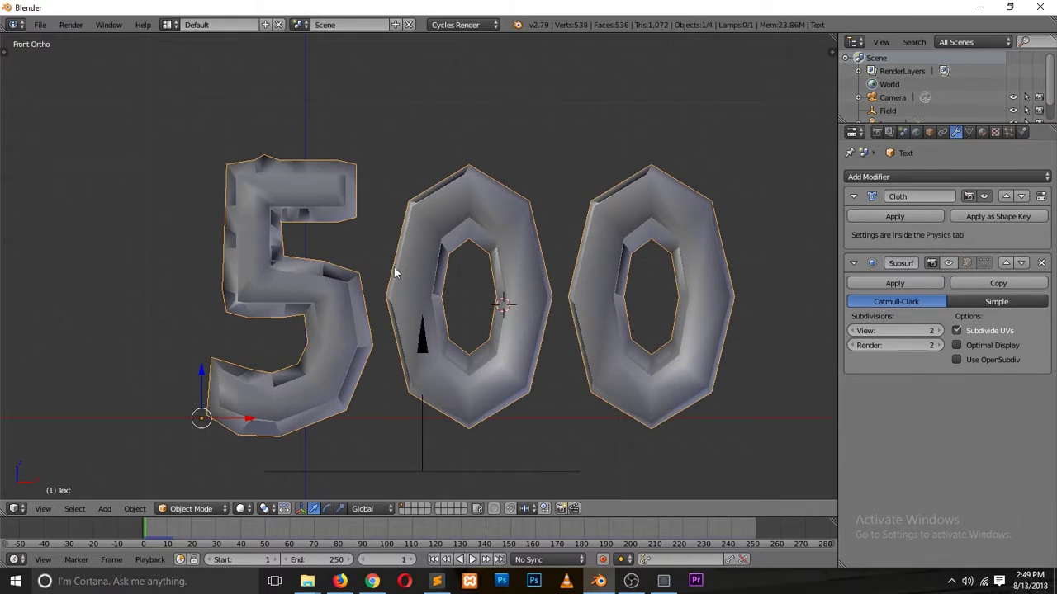
- Separate the whole numeral mesh by loose parts in Edit Mode and return to Object Mode
key("Tab")
key("Tab")
key("Tab")
key("a")
key("a")
key("p")
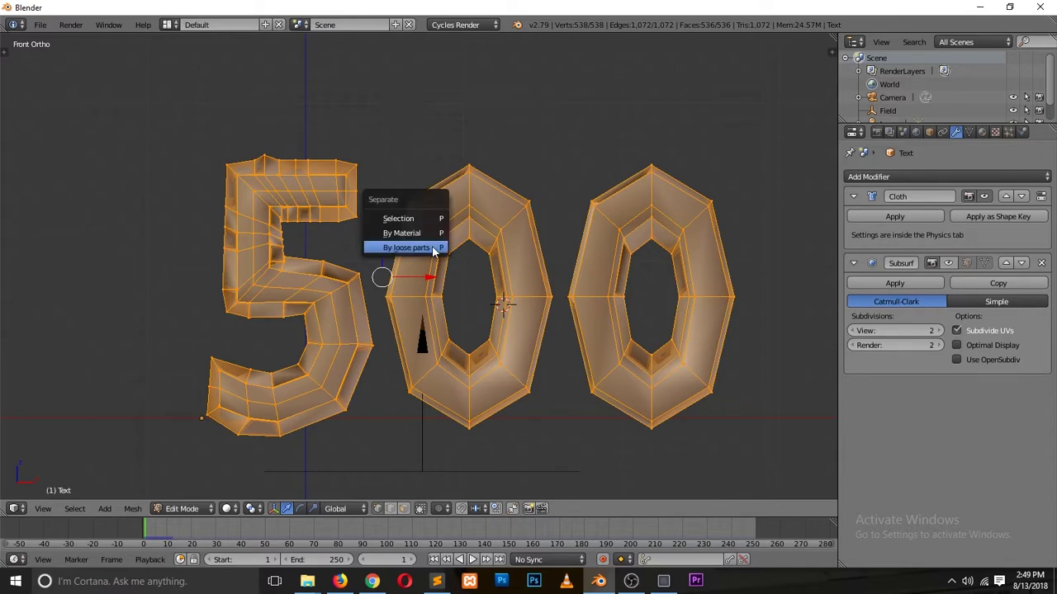
left_click(430, 245)
key("Tab")
- Select the 5 and both 0s together and set their origins to geometry
right_click(480, 234)
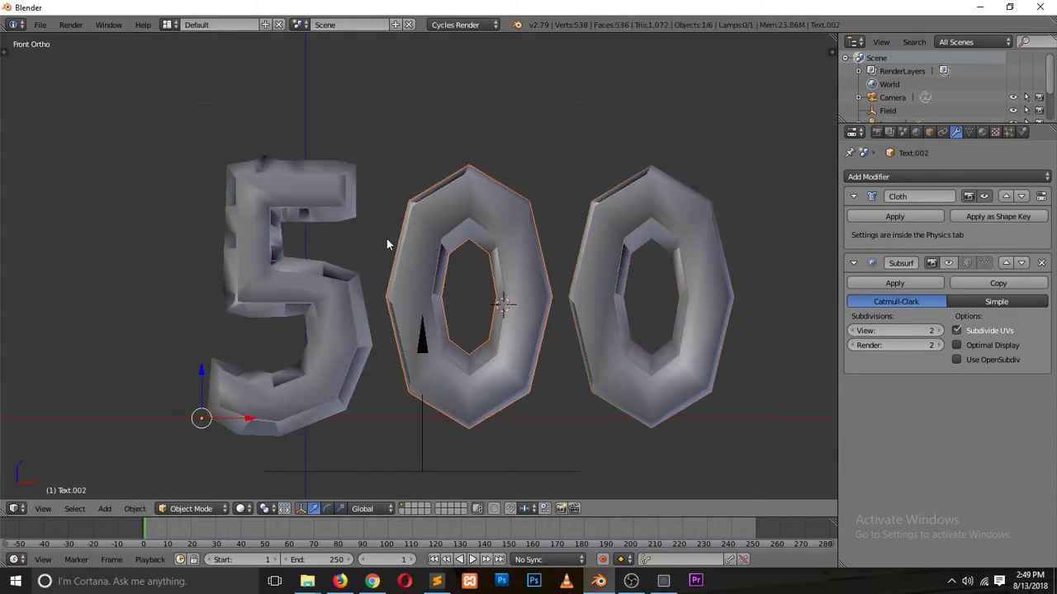
key("ctrl+alt+shift+c")
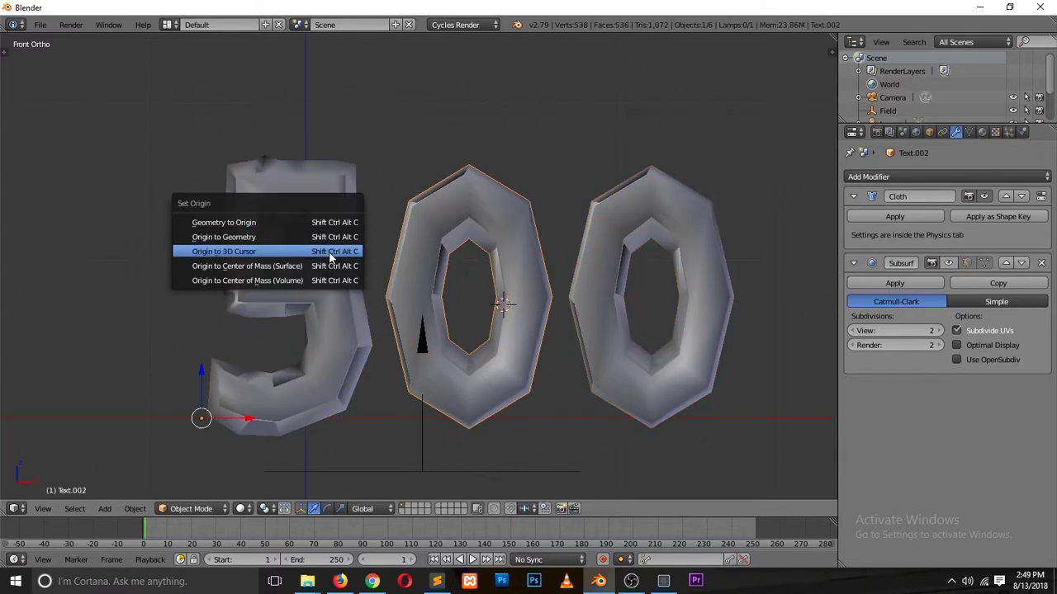
left_click(443, 131)
right_click(358, 183)
right_click(470, 212, "shift")
right_click(606, 213, "shift")
key("shift+ctrl+c")
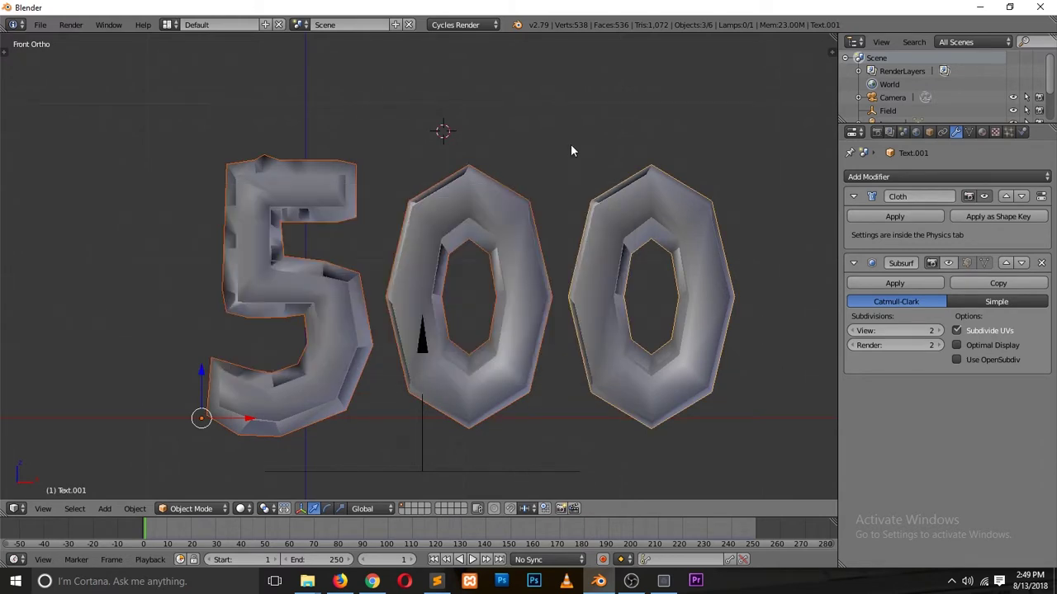
key("shift+ctrl+alt+c")
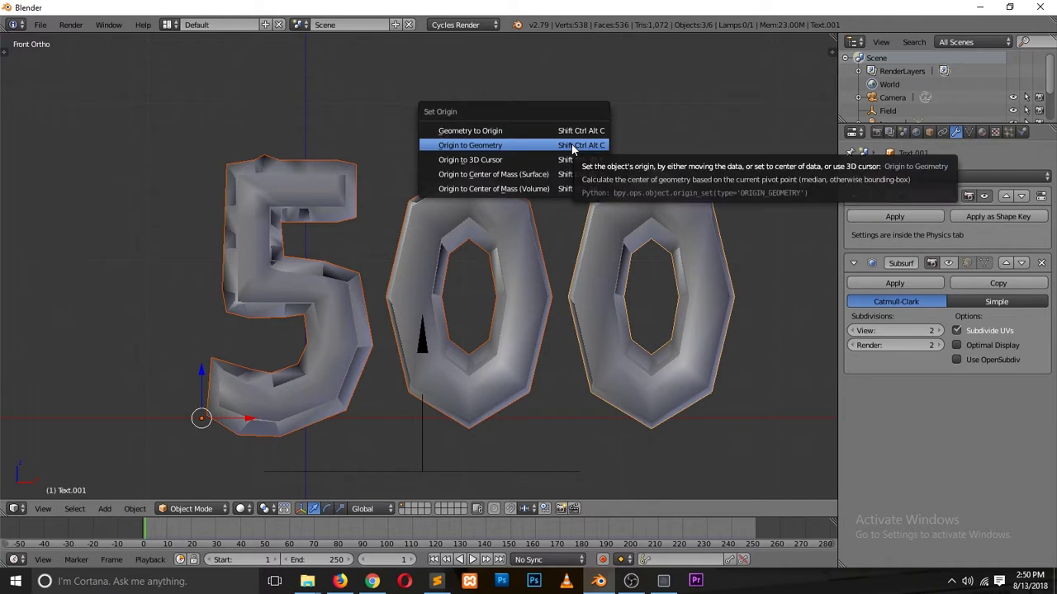
left_click(572, 145)
- Play the simulation of the three separated numerals
key("alt+a")
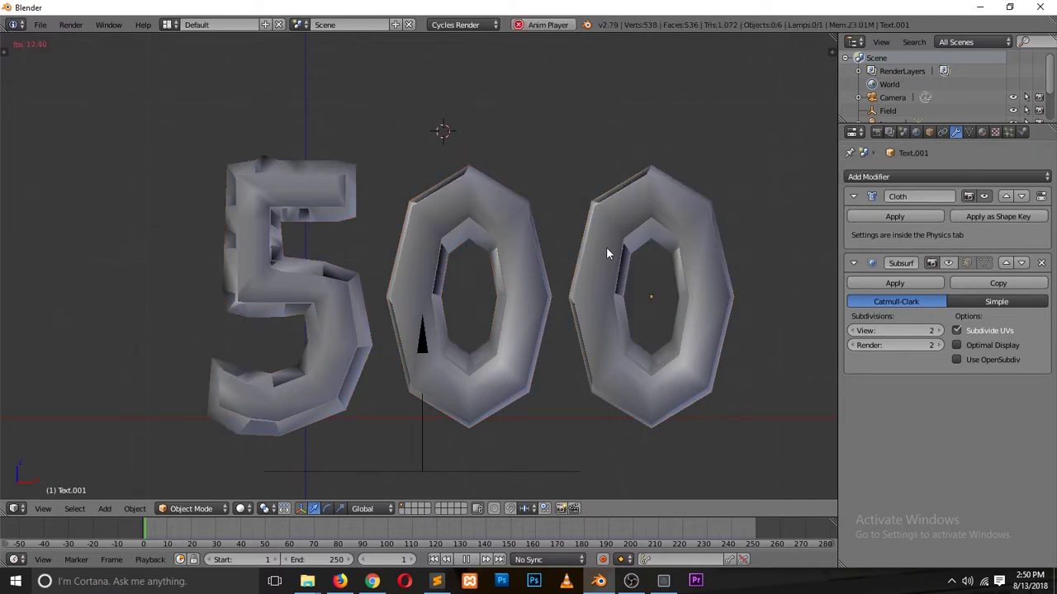
scroll(582, 261, "down", 3)
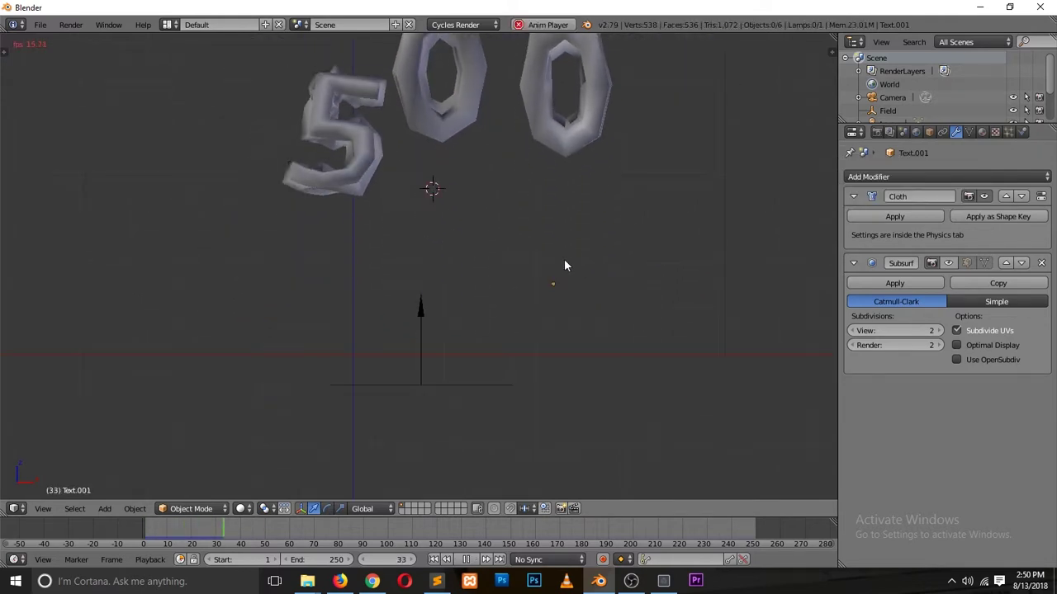
key("Escape")
- Tilt the last 0 freely, move it up against the middle 0, and play the simulation from front and angled views
right_click(556, 264)
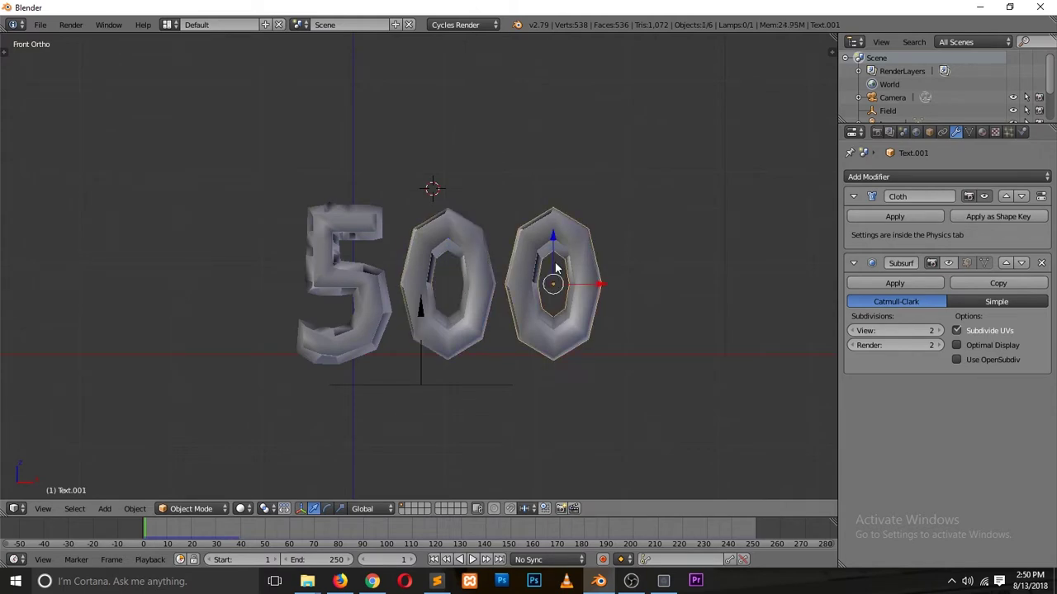
key("r")
key("r")
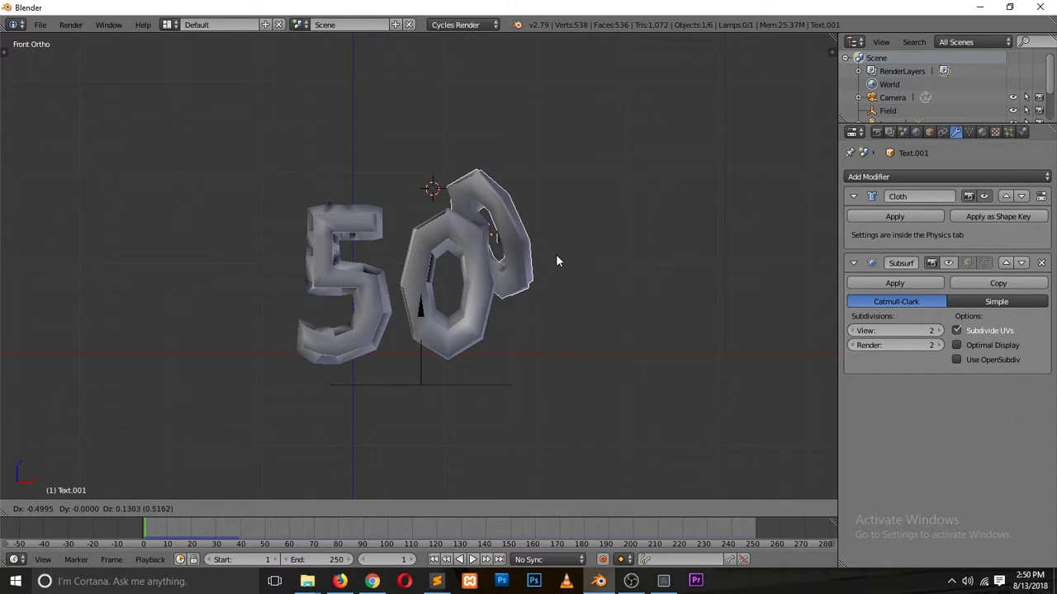
left_click(556, 256)
key("alt+a")
key("Escape")
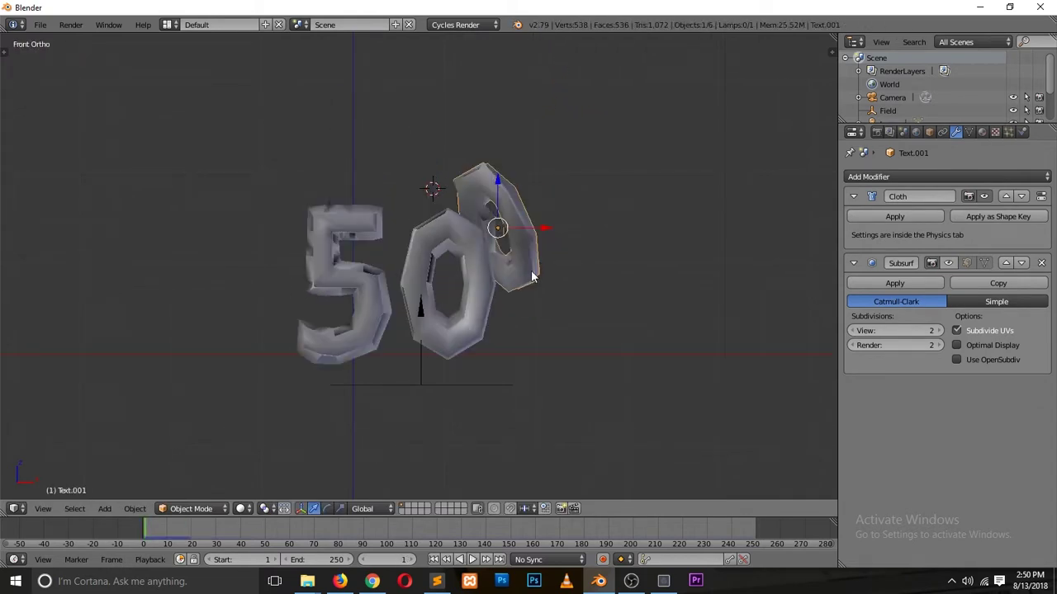
middle_click_drag(509, 296, 464, 354)
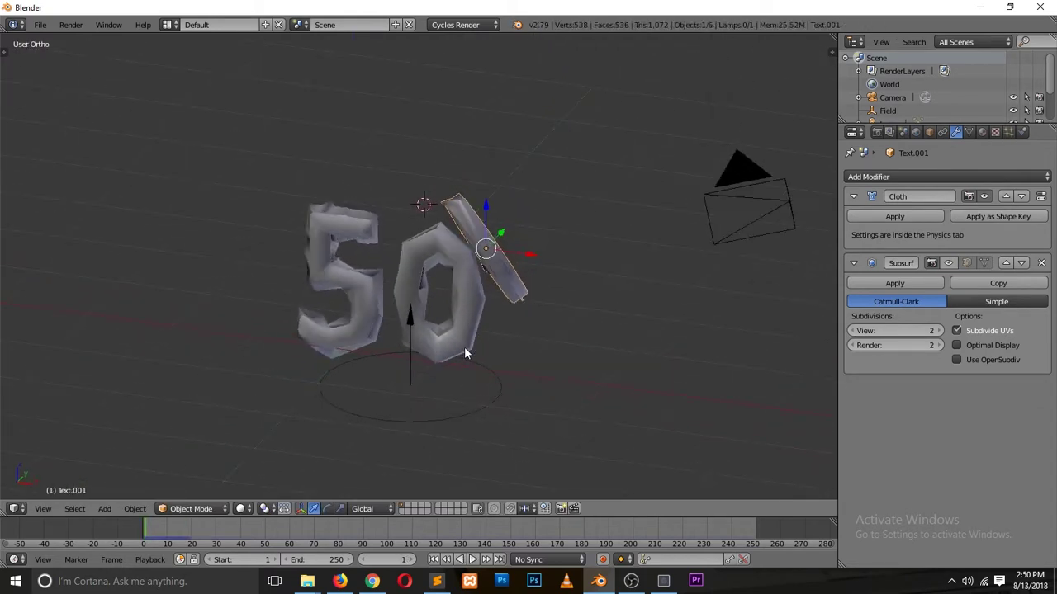
key("alt+a")
key("Escape")
- Expand the last 0's Cloth Collision settings in its physics properties and play the simulation
left_click(1022, 132)
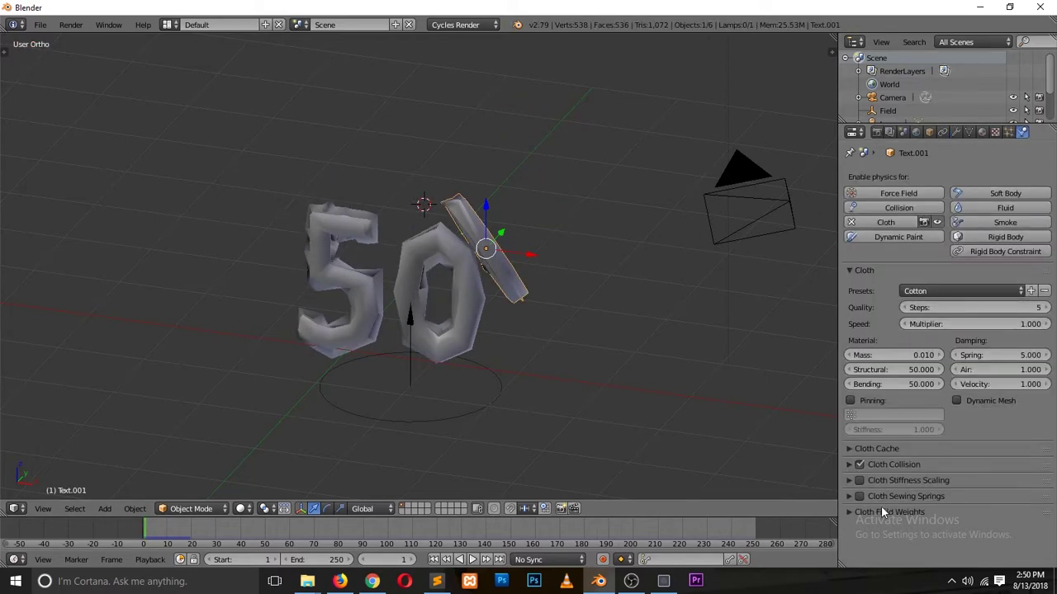
left_click(849, 466)
scroll(914, 514, "down", 2)
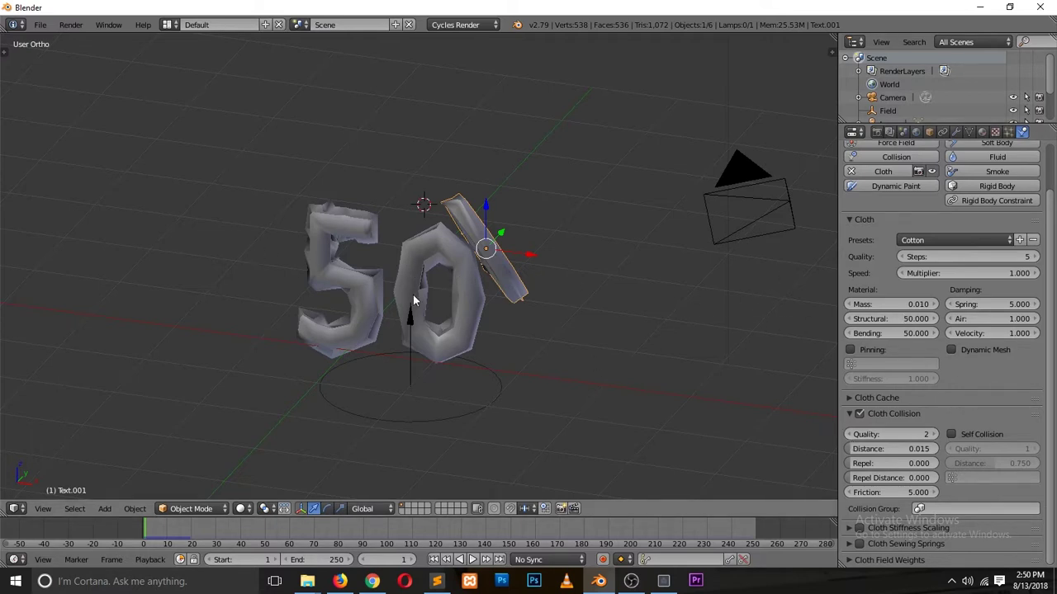
key("alt+a")
key("Escape")
- Set the last 0's cloth mass to 0.5 and play the simulation
left_click(916, 306)
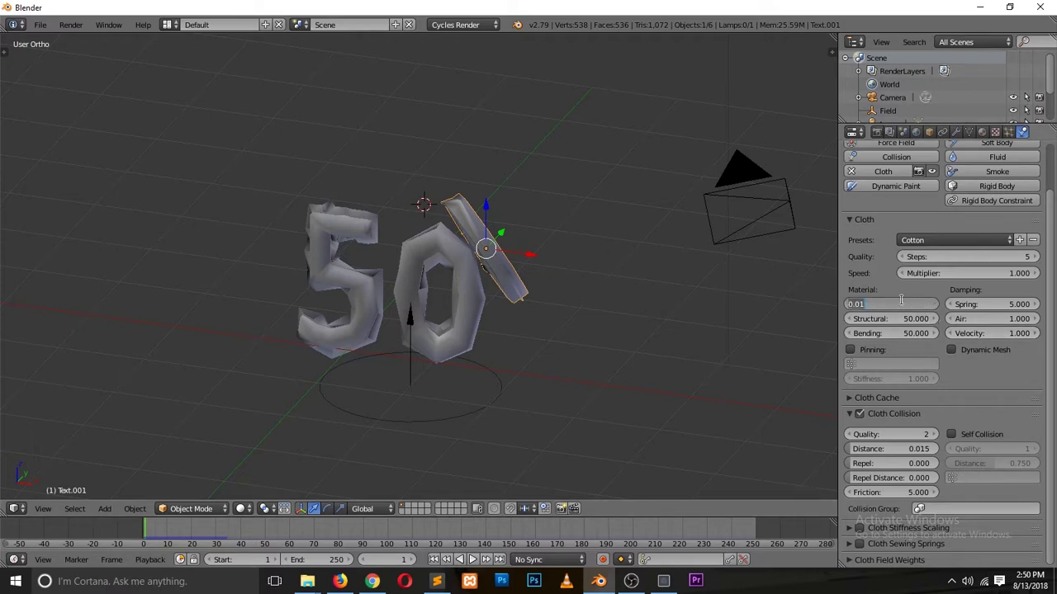
key("BackSpace")
key("Return")
key("alt+a")
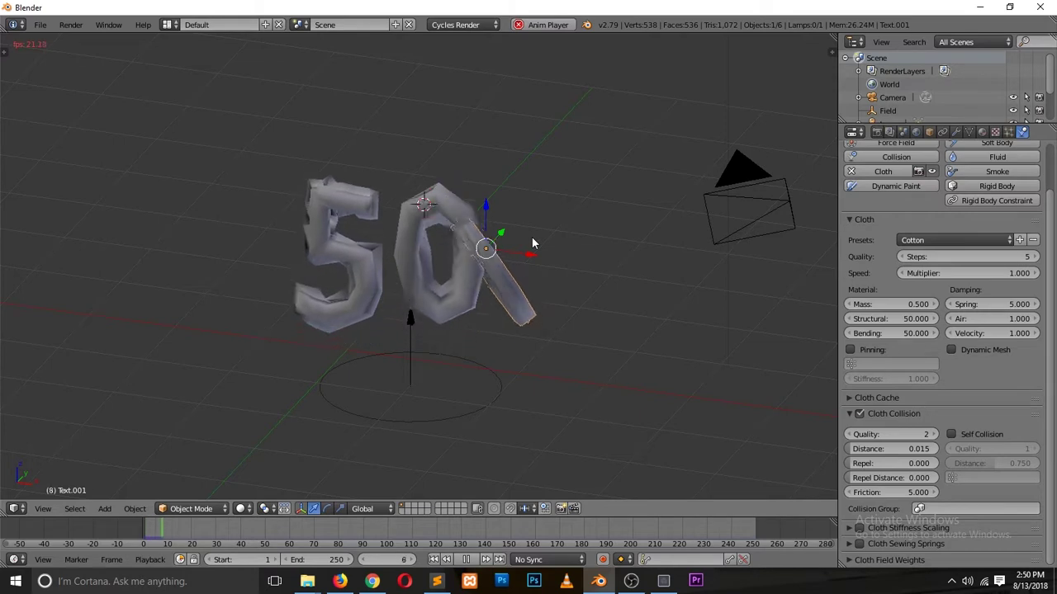
key("Escape")
- Set the last 0's cloth mass to 0.1 and play the simulation
left_click(887, 305)
key("Return")
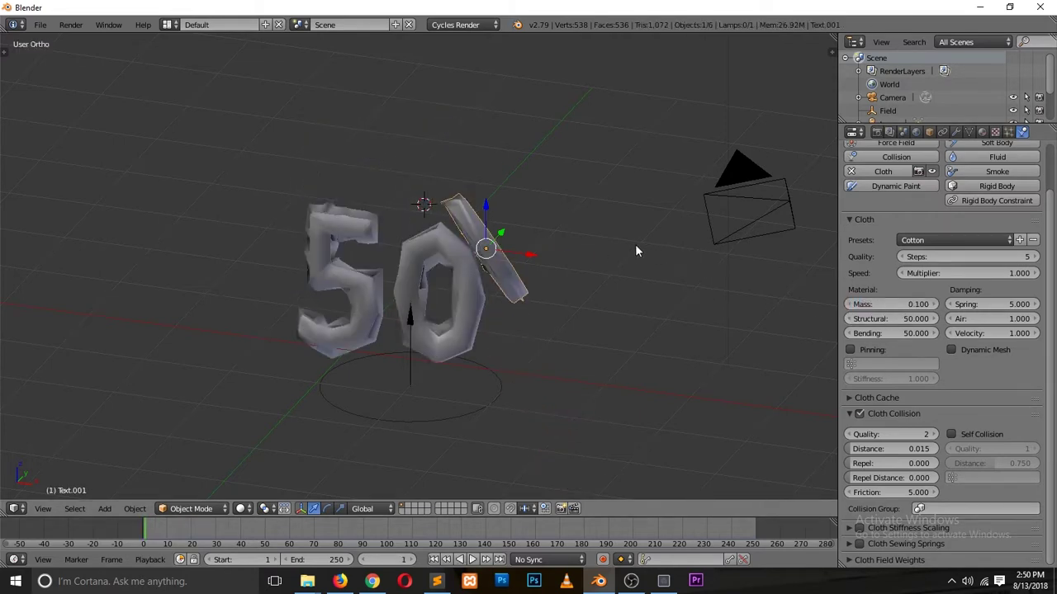
key("alt+a")
key("Escape")
- Set the wind force field's strength to 50 and play the simulation
right_click(489, 404)
left_click(910, 219)
type("50")
key("Return")
key("alt+a")
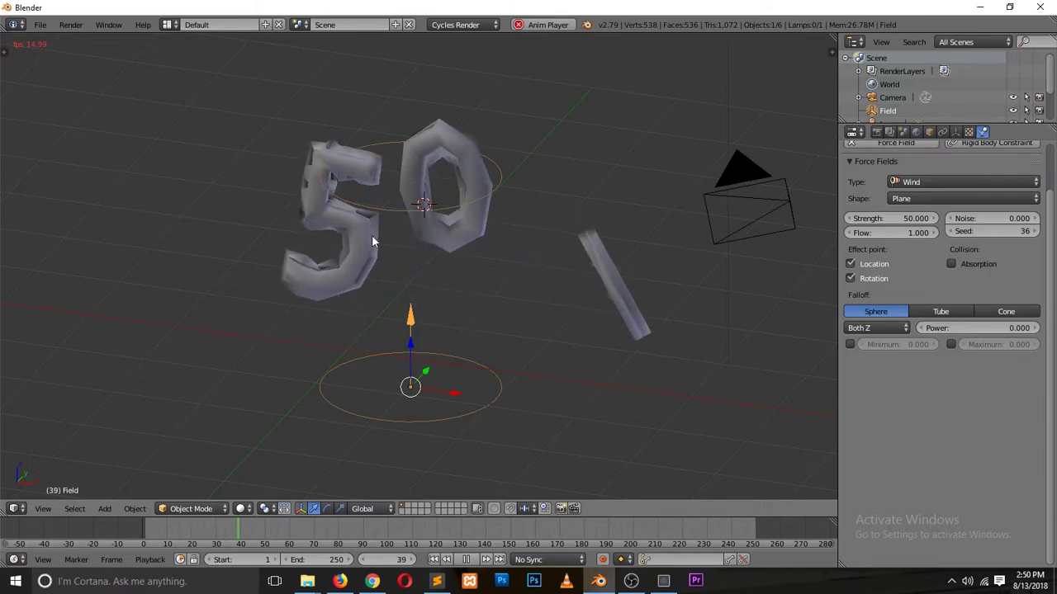
key("Escape")
- Set the last 0's structural and bending cloth stiffness to 25, working in the front orthographic view
key("KP_1")
key("KP_5")
right_click(537, 247)
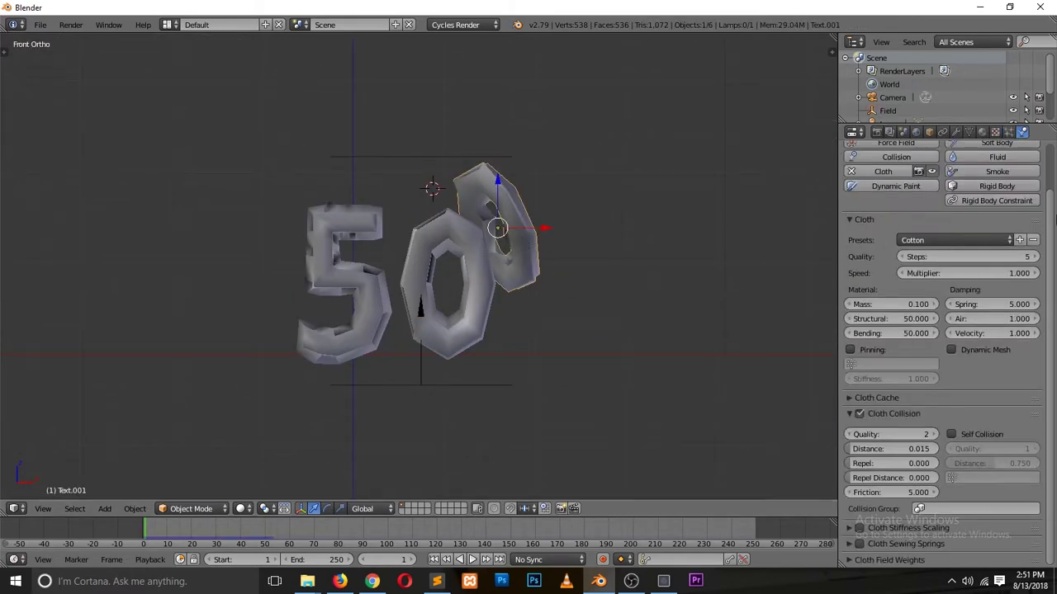
left_click(912, 321)
type("5")
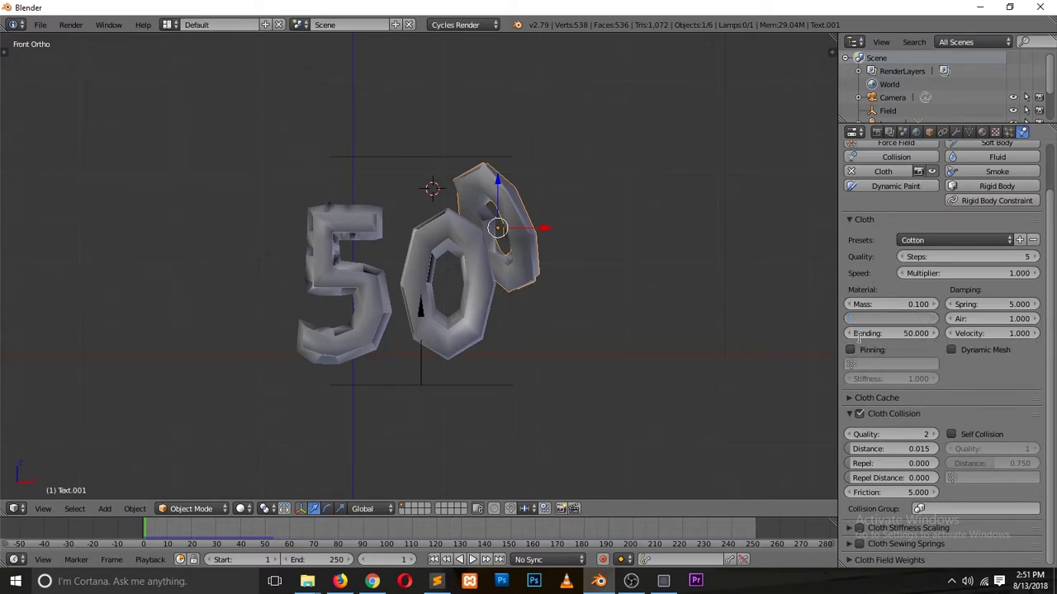
key("Return")
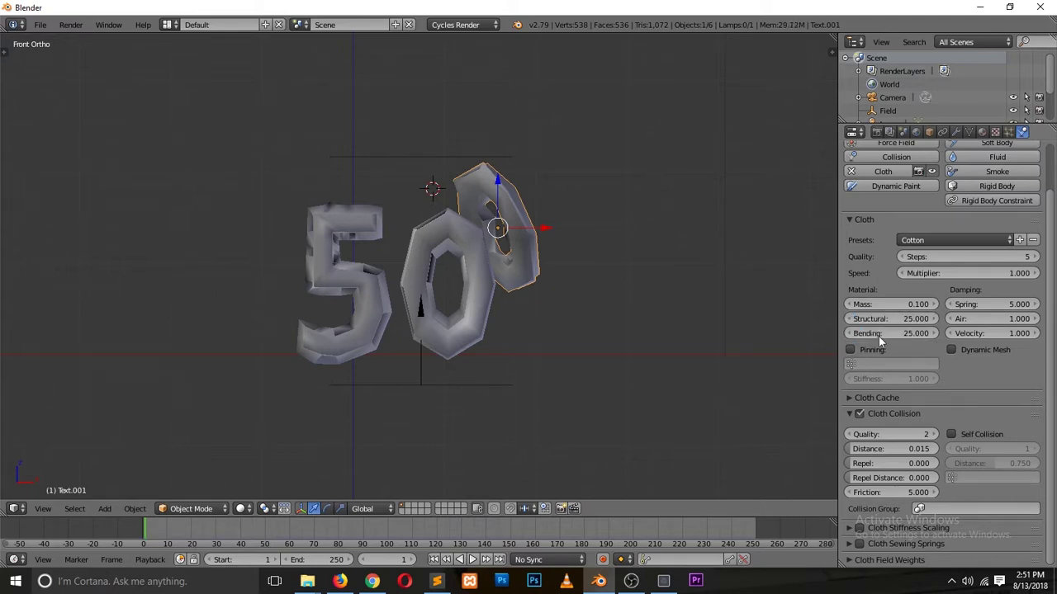
- Set the middle 0's structural and bending stiffness and the 5's bending stiffness to 25, and play the simulation
right_click(451, 245)
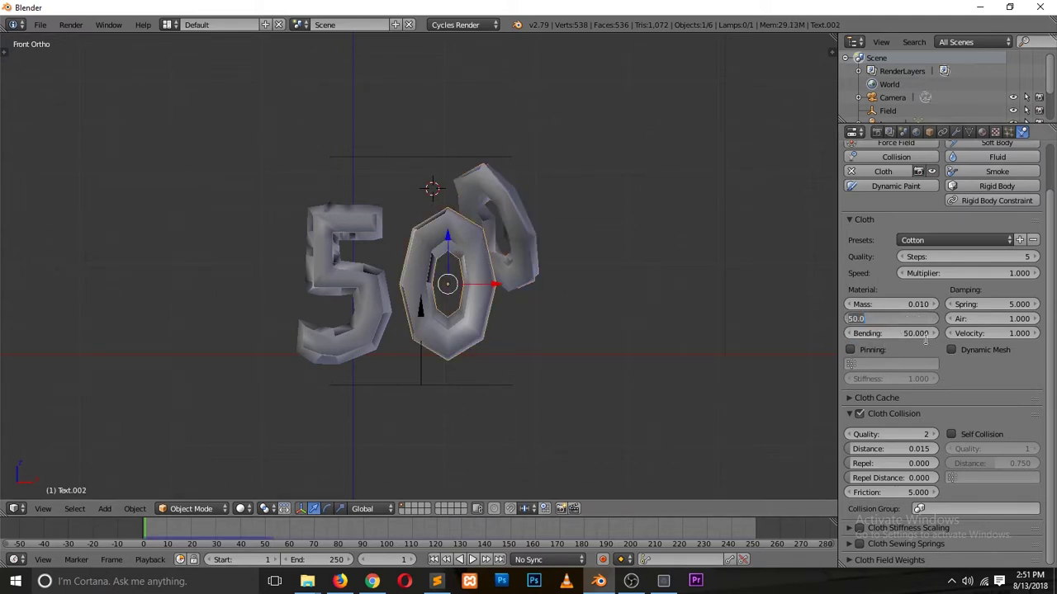
key("Return")
right_click(383, 278)
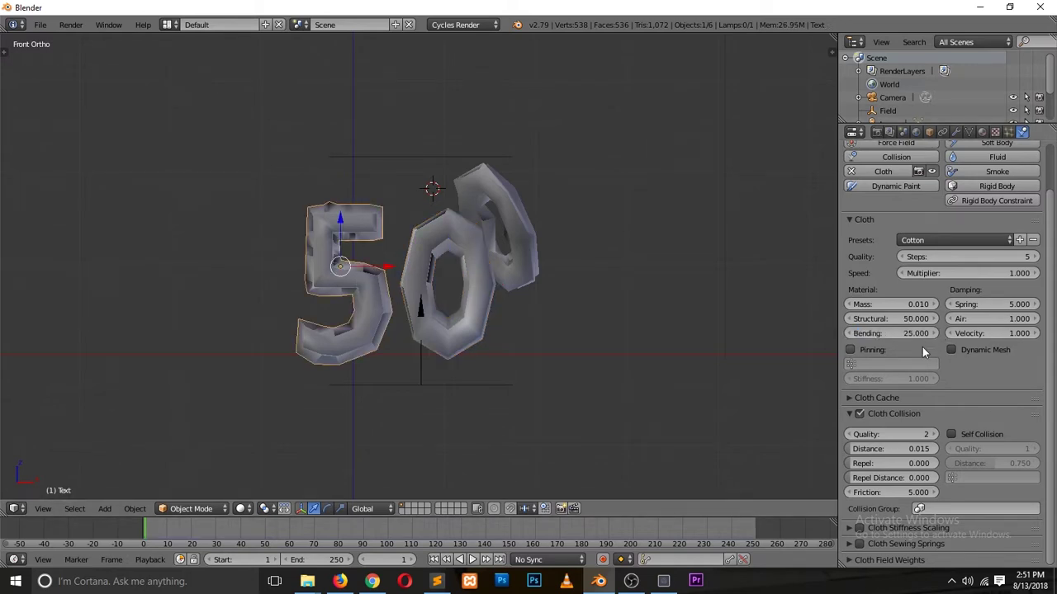
scroll(929, 272, "up", 3)
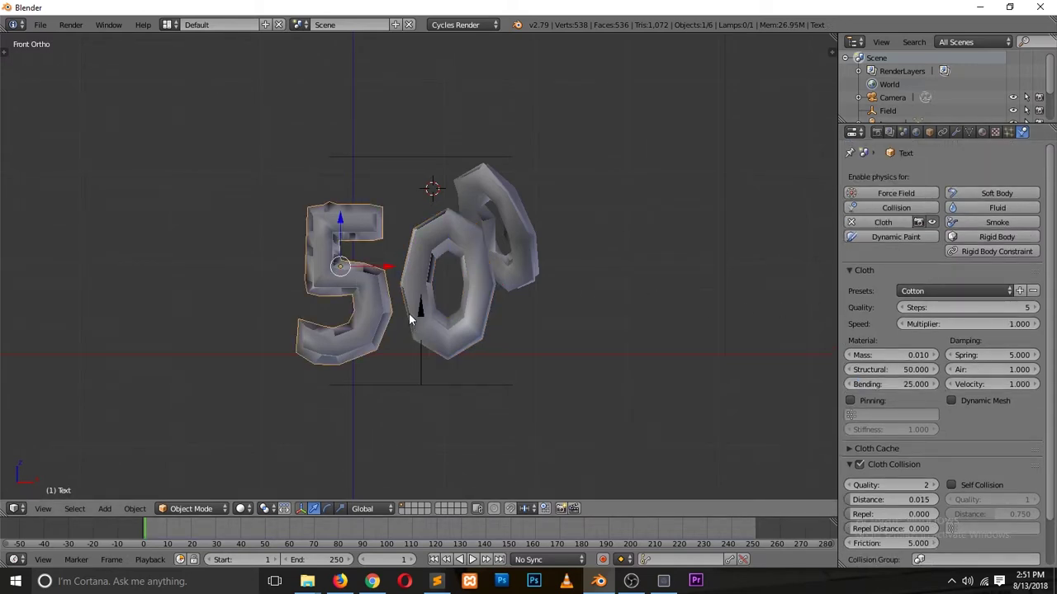
key("alt+a")
key("Escape")
- Set the last 0's cloth mass to 0.05 and play the simulation twice
right_click(519, 264)
left_click(917, 360)
type(".05")
key("Return")
key("alt+a")
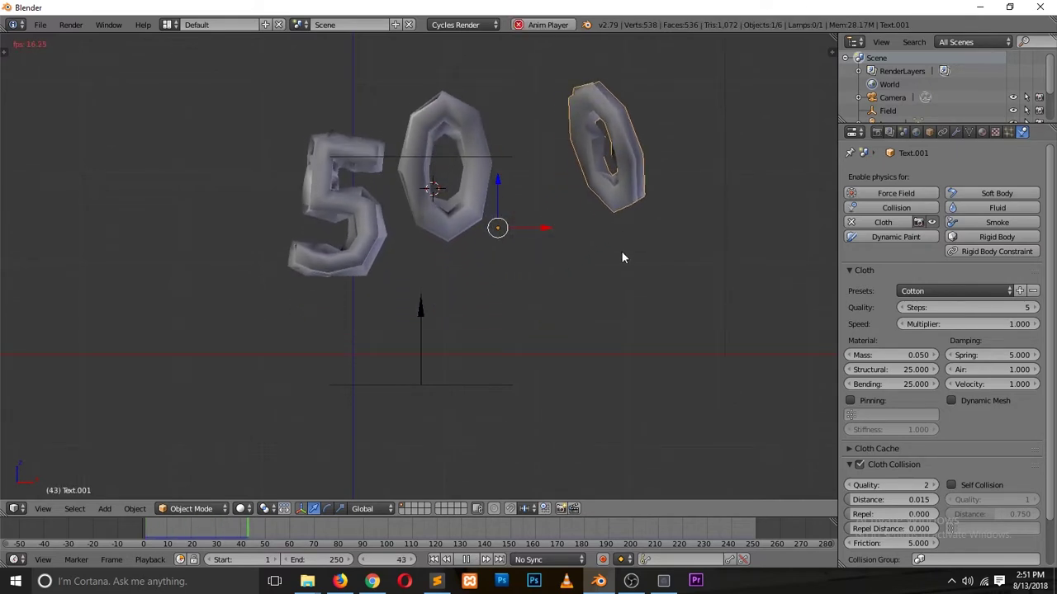
key("Escape")
key("alt+a")
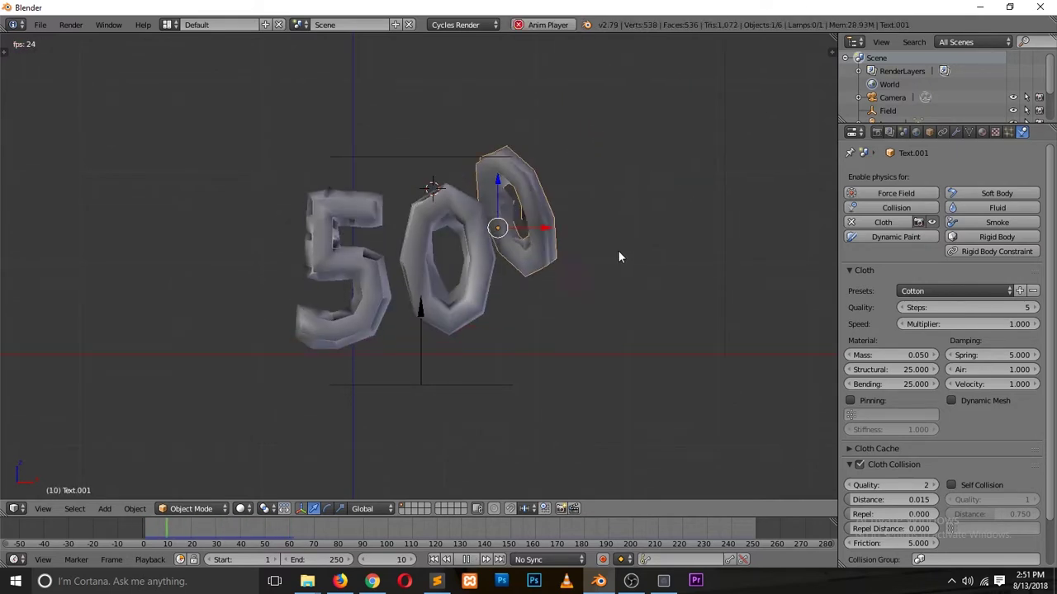
key("Escape")
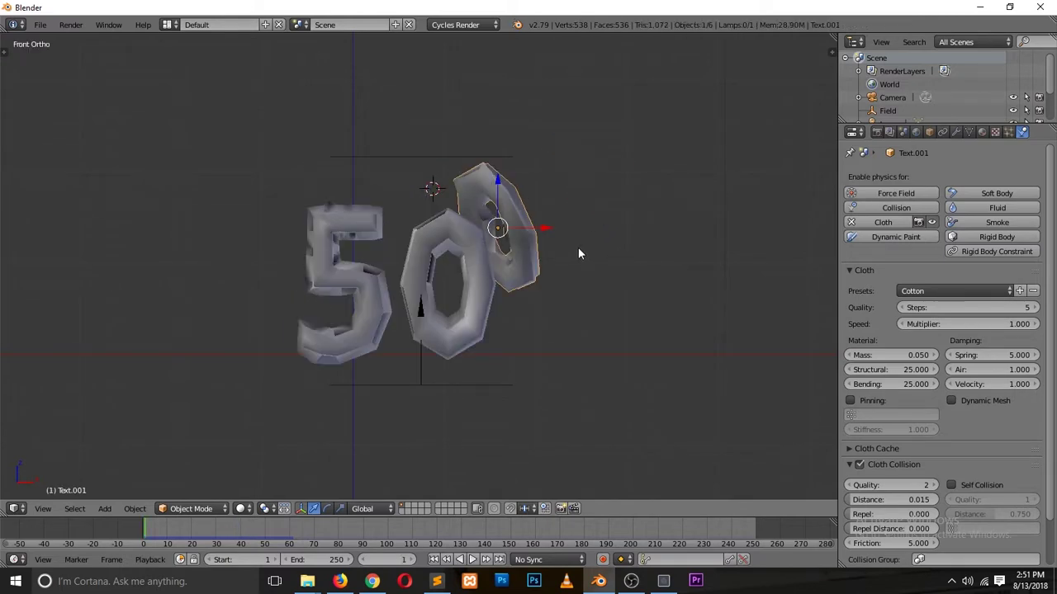
- Clear the last 0's rotation, rotate it 90° on X, move it beside the middle 0, and play the simulation
key("alt+r")
type("rx90")
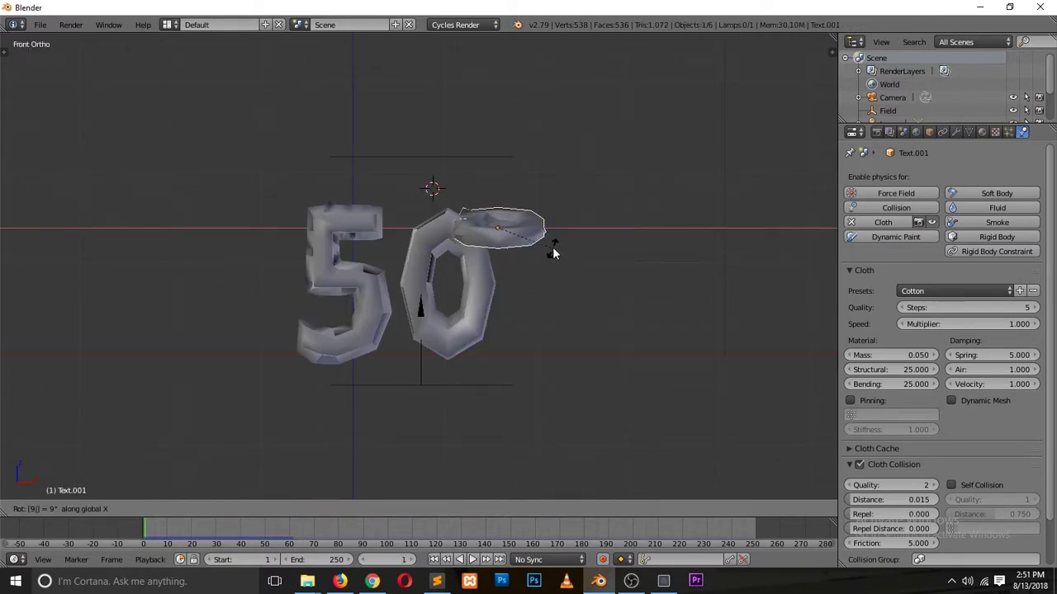
key("Return")
key("g")
left_click(598, 307)
key("alt+a")
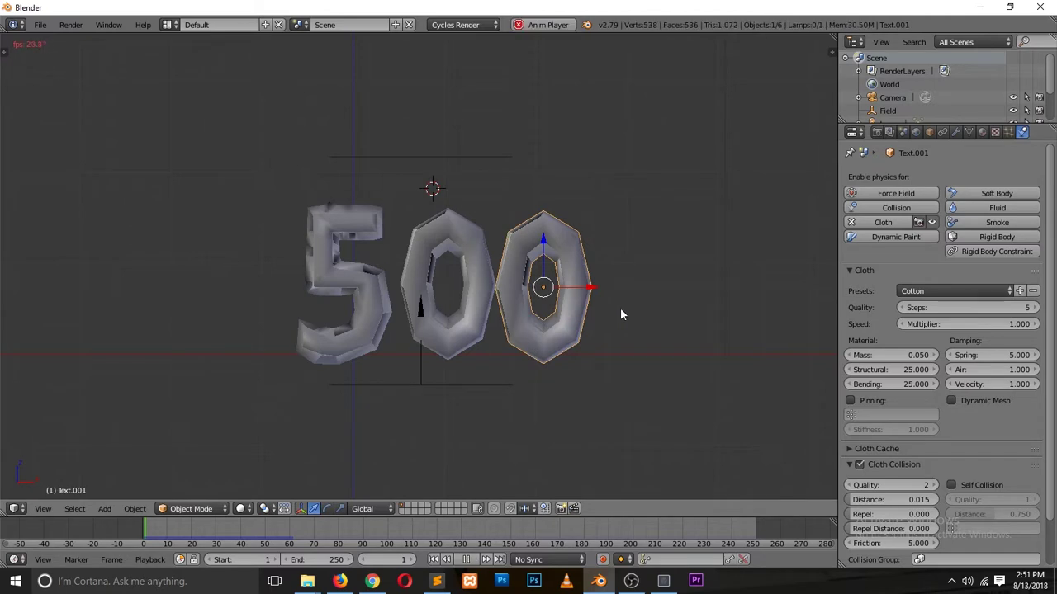
key("Escape")
- Set the cloth mass of the middle 0 and the last 0 to 0.01
right_click(476, 245)
right_click(534, 272)
right_click(472, 269)
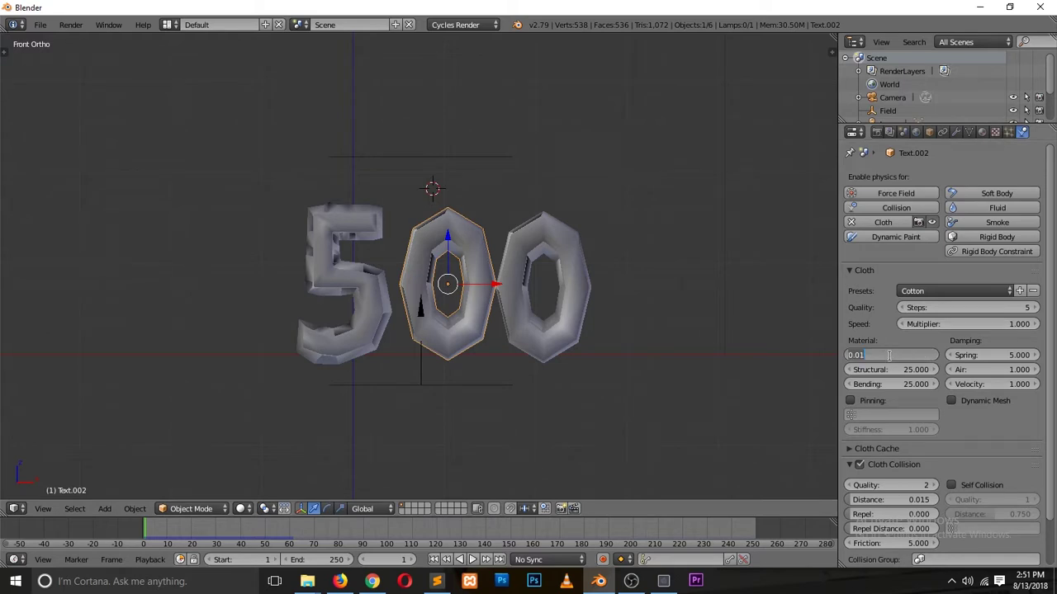
key("Return")
right_click(591, 288)
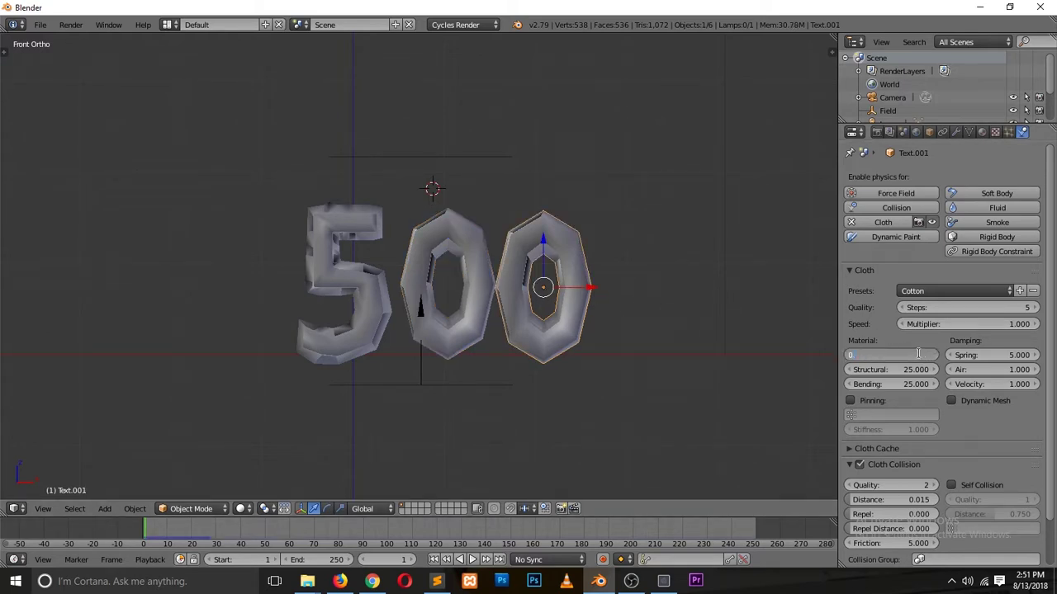
key("Return")
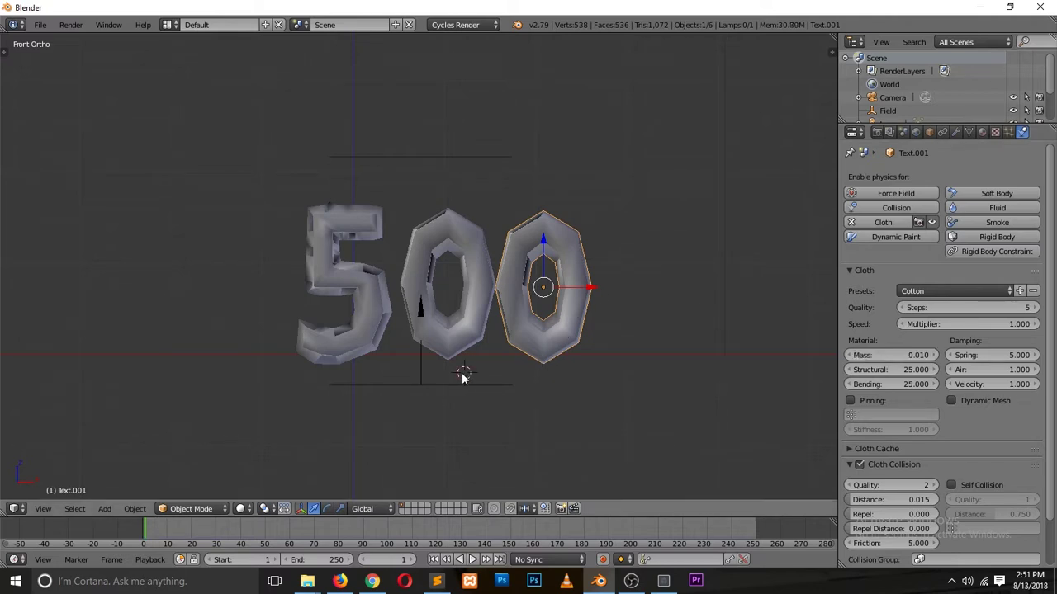
- Add a Turbulence force field just below the numerals with strength 50, and play the simulation
key("shift+a")
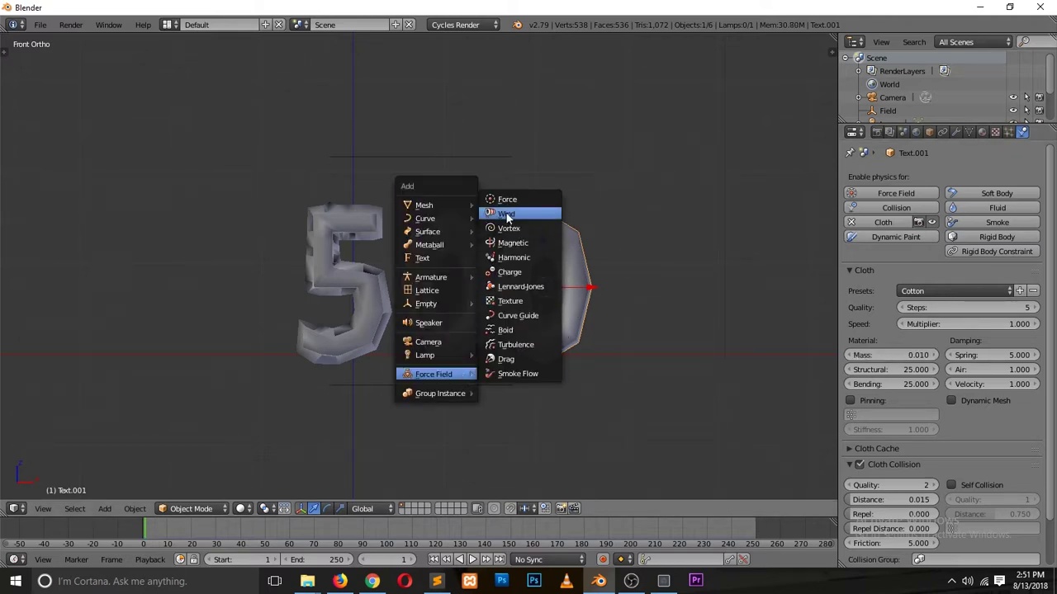
left_click(517, 346)
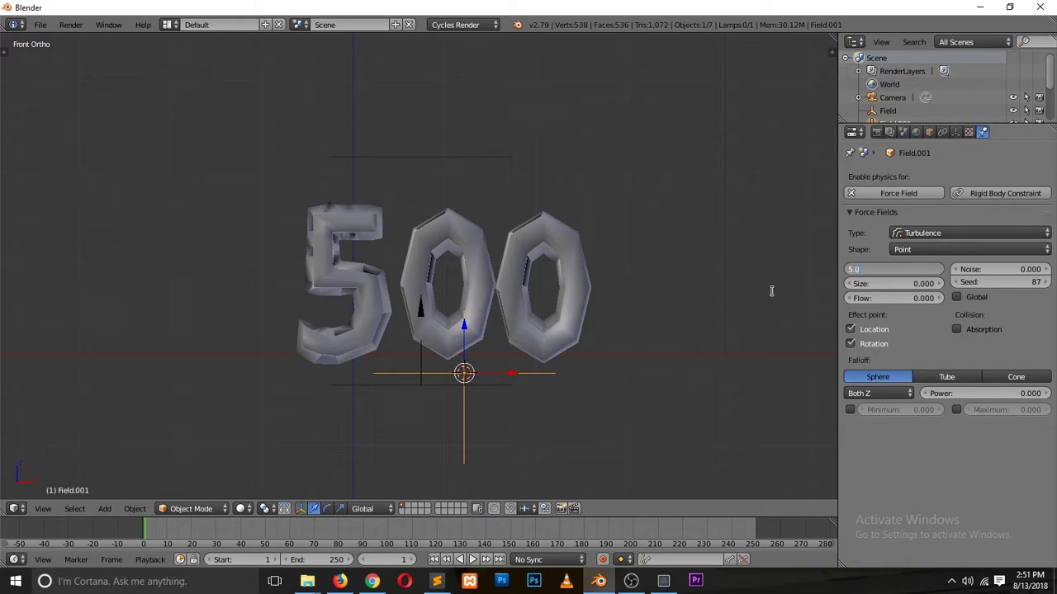
key("Return")
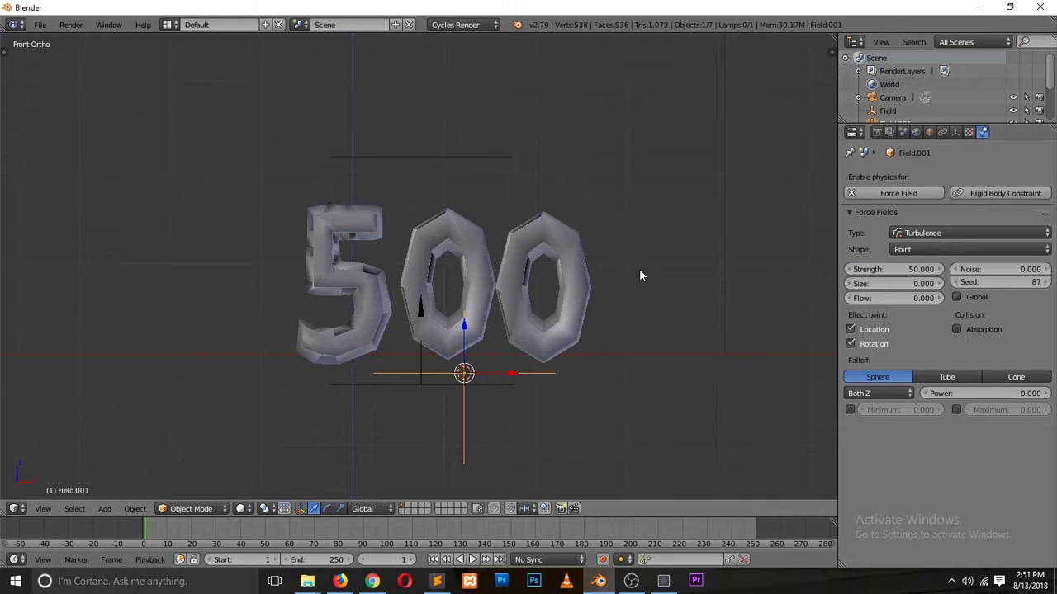
key("alt+a")
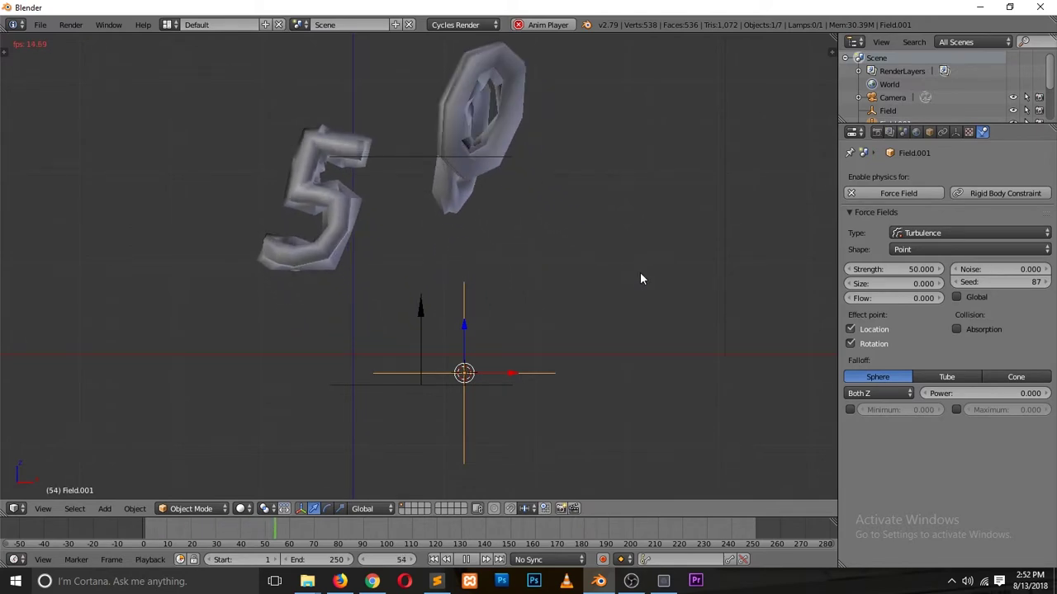
key("Escape")
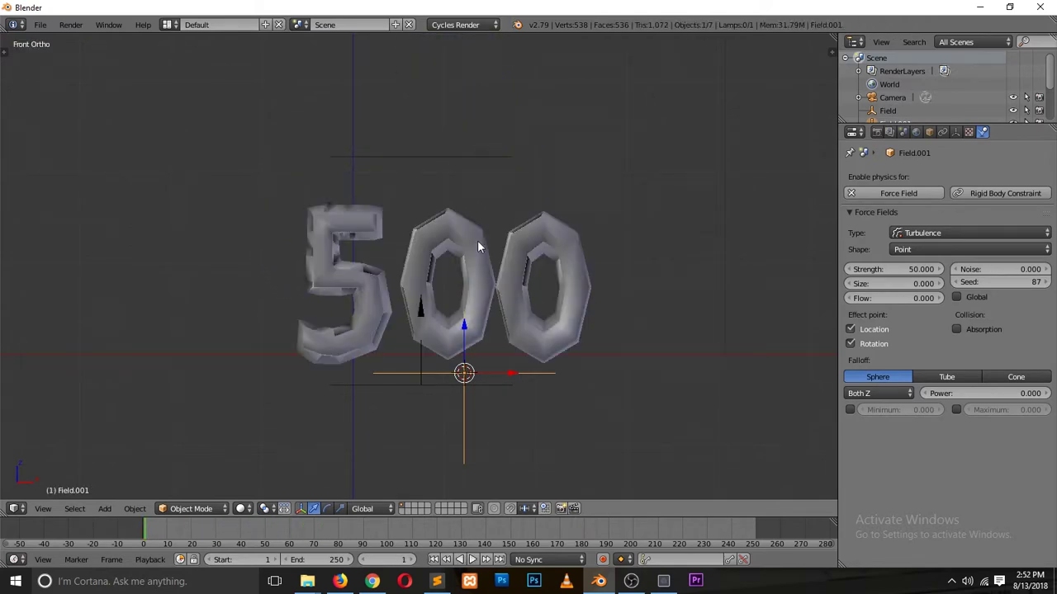
- Set the wind force field's strength to 25 and play the simulation
right_click(439, 157)
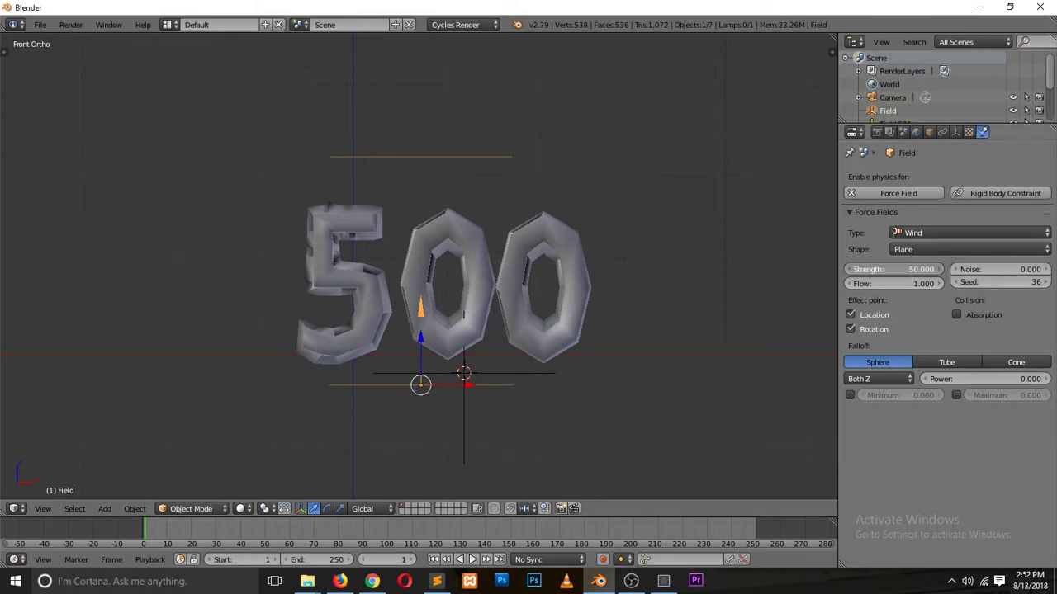
key("Return")
key("alt+a")
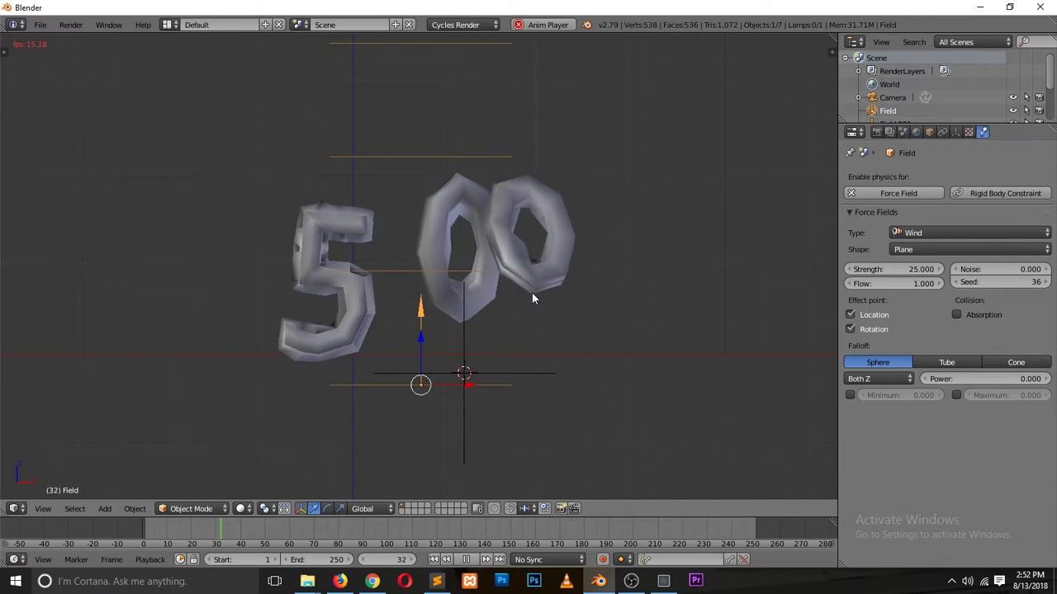
middle_click_drag(501, 286, 569, 345)
key("Escape")
- Replay the simulation from two angled views to examine how the numerals rise
key("alt+a")
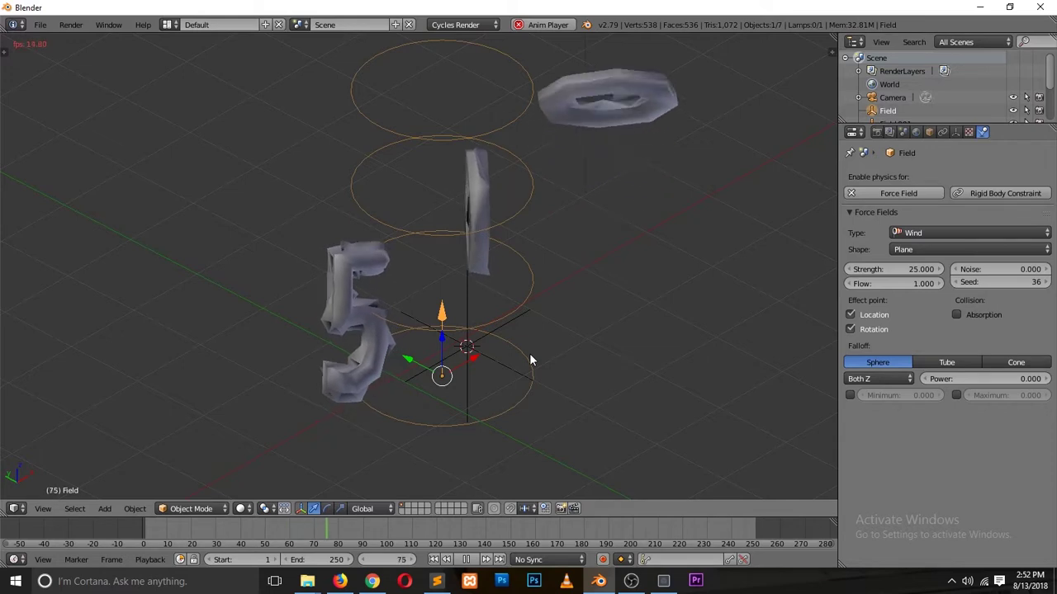
key("Escape")
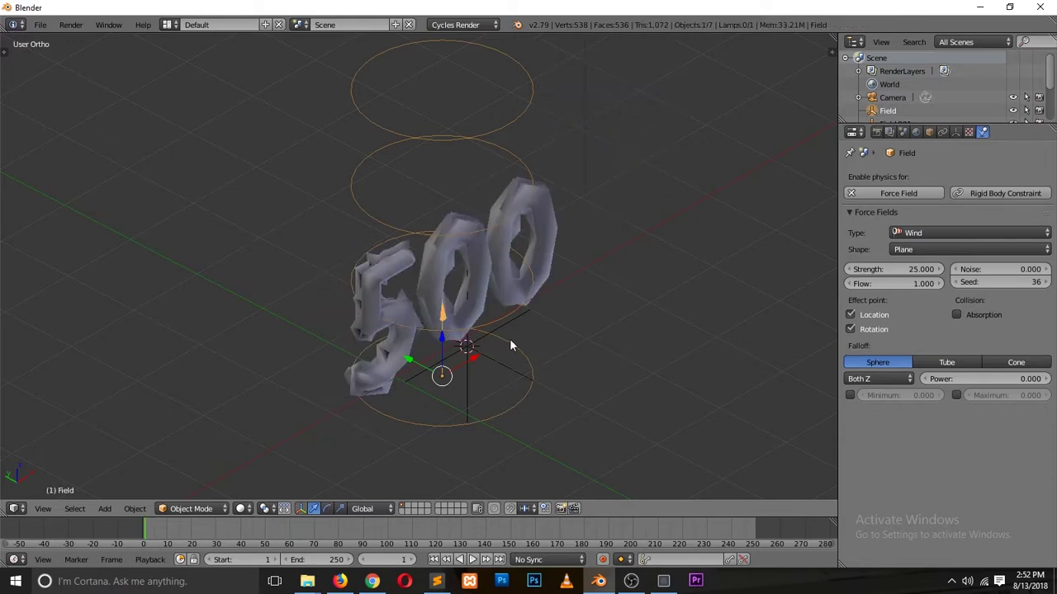
mouse_move(525, 368)
middle_mouse_down()
mouse_move(571, 391)
mouse_move(523, 364)
middle_mouse_up()
key("alt+a")
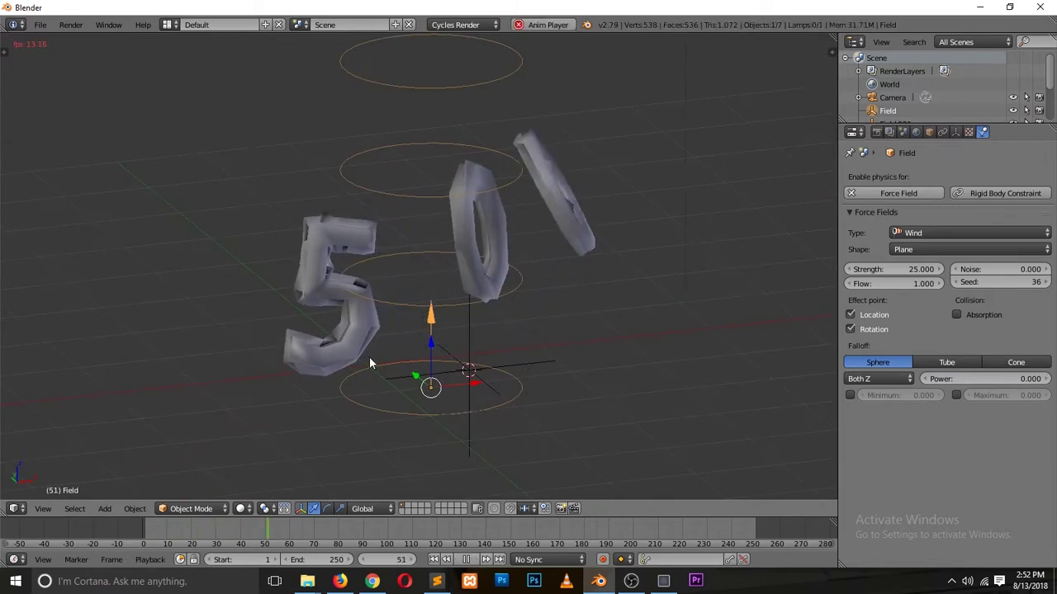
key("Escape")
- Set the last 0's cloth mass to 0.03 and play the simulation
right_click(533, 345)
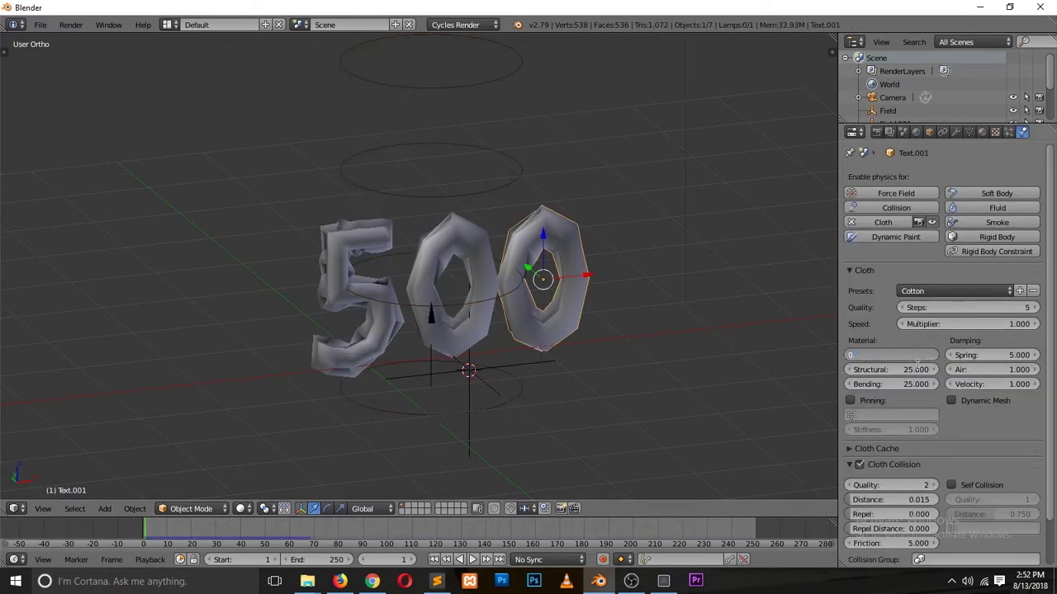
key("Return")
key("alt+a")
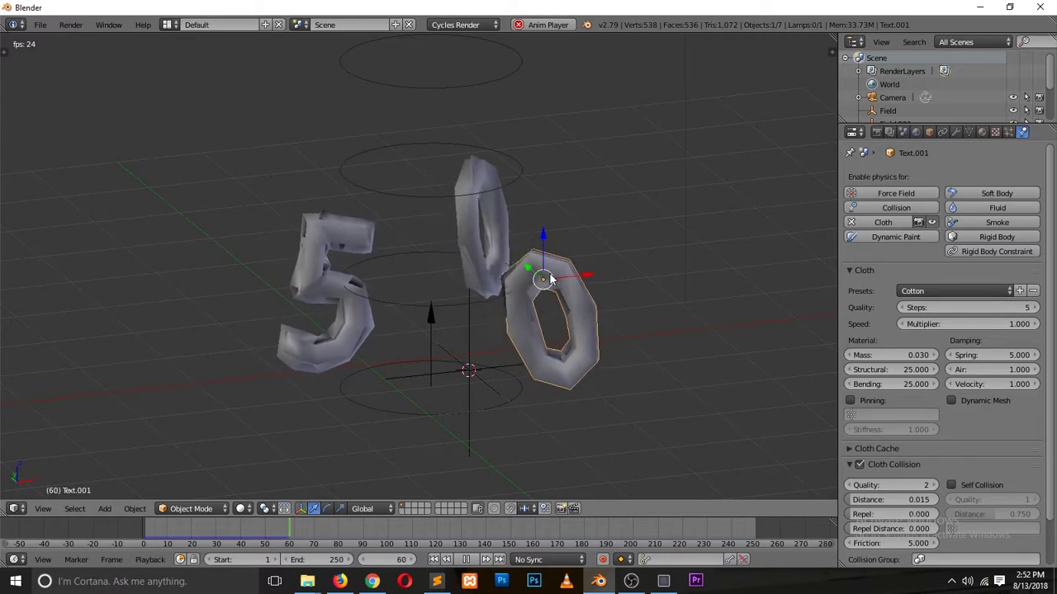
key("Escape")
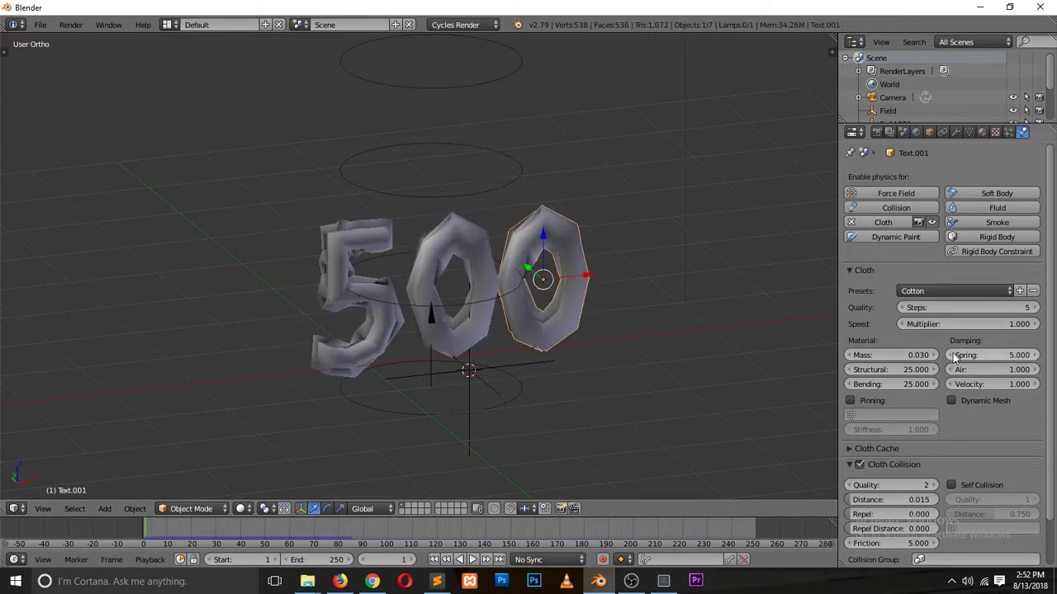
- Return the last 0's cloth mass to 0.01 and make the middle 0 the active object
left_click(847, 355)
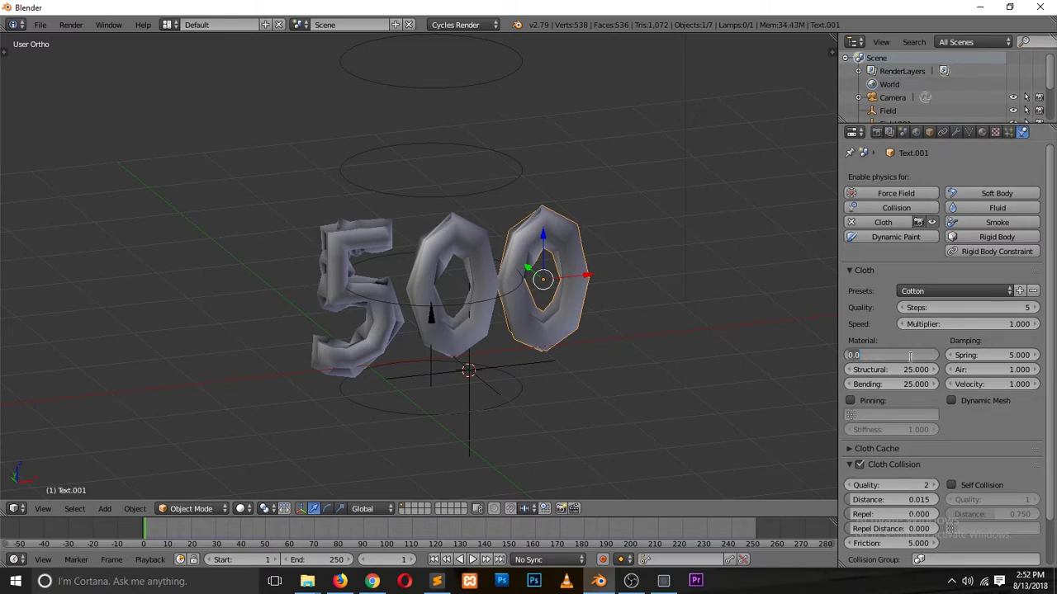
key("Return")
right_click(437, 290)
right_click(334, 245)
key("ctrl+z")
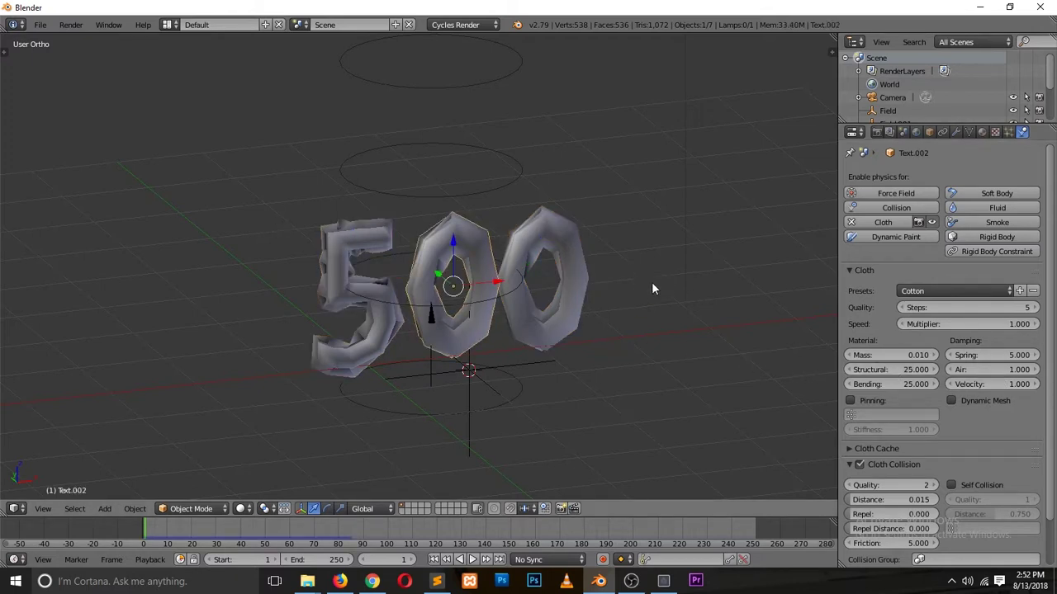
- Set the middle 0's structural stiffness and the last 0's structural and bending stiffness to 50
left_click(912, 372)
type("50")
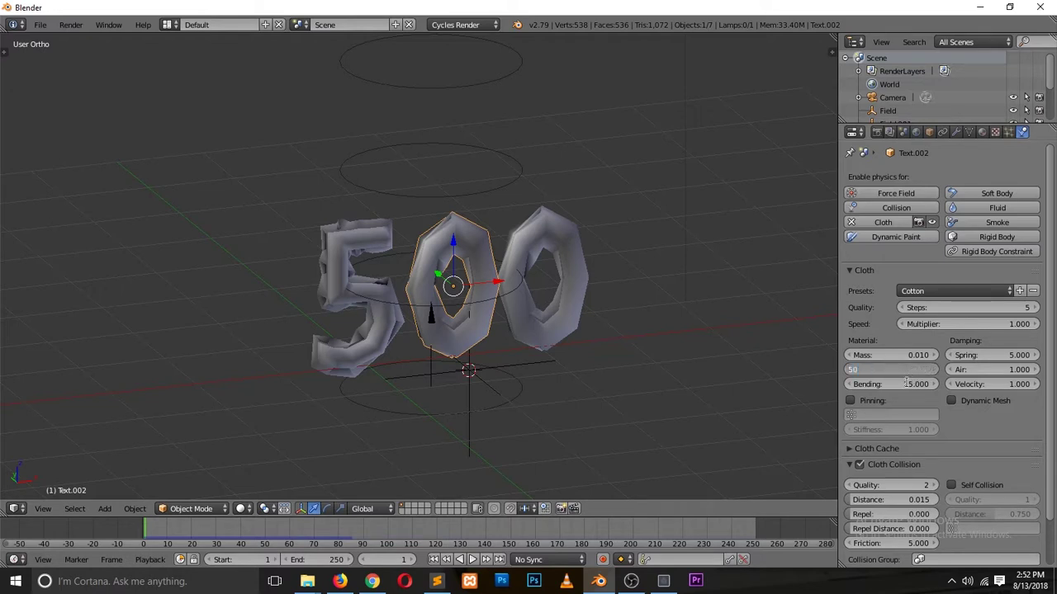
key("Return")
right_click(538, 259)
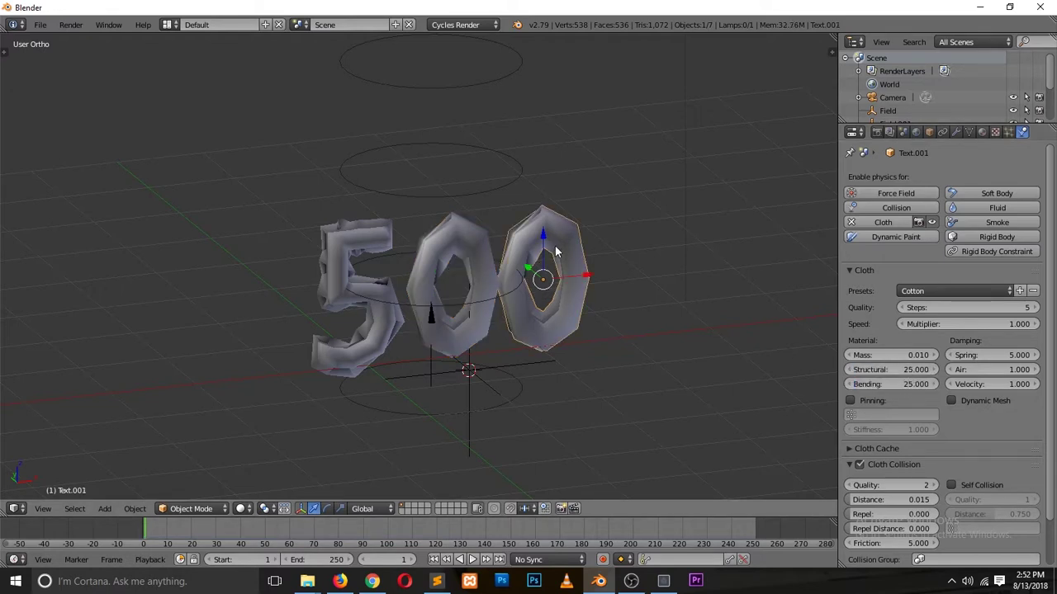
left_click(915, 385)
type("50")
key("Return")
- Play the simulation twice in a closer view to check how the 0s deform
scroll(444, 261, "up", 3)
key("alt+a")
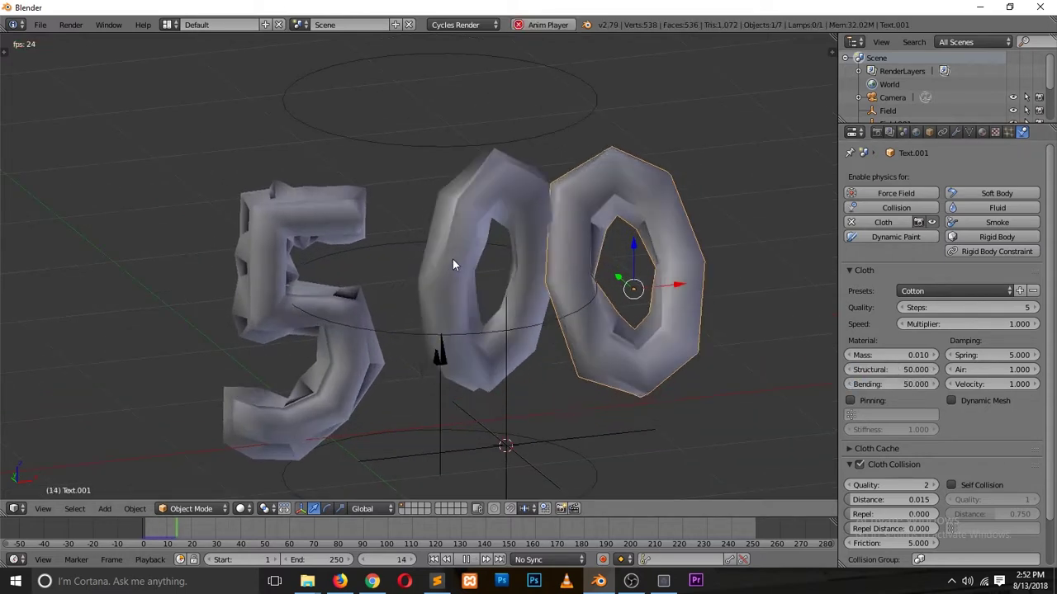
key("Escape")
key("alt+a")
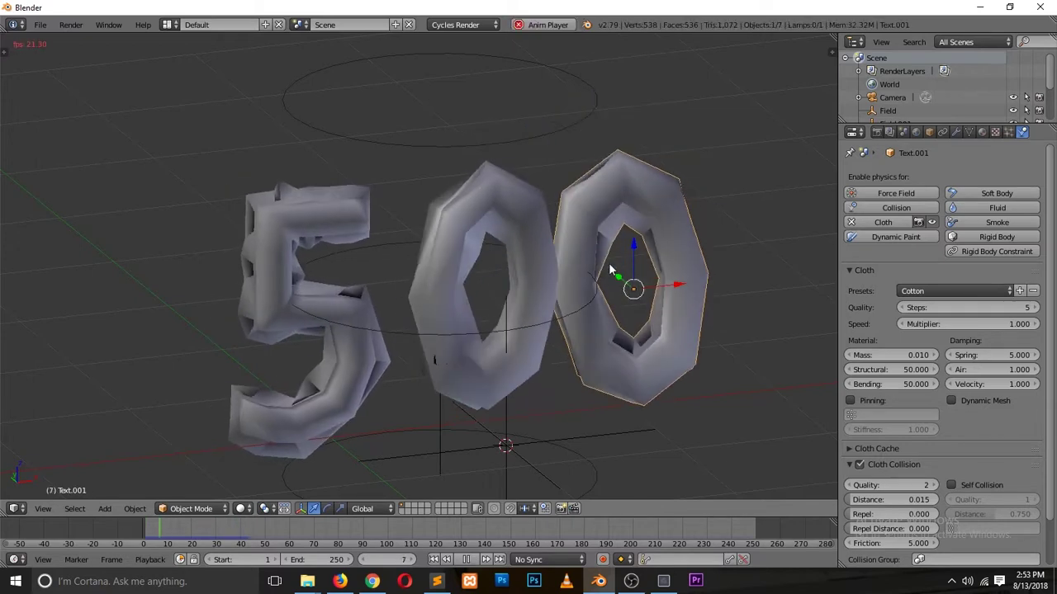
key("Escape")
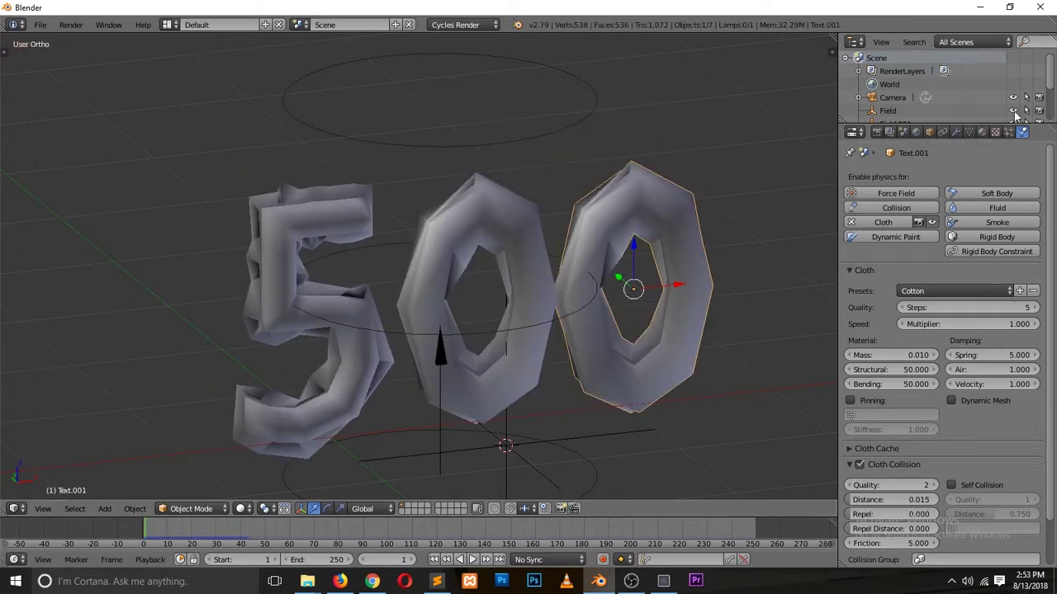
- Enable collision physics on the last 0 and play the simulation
left_click(859, 270)
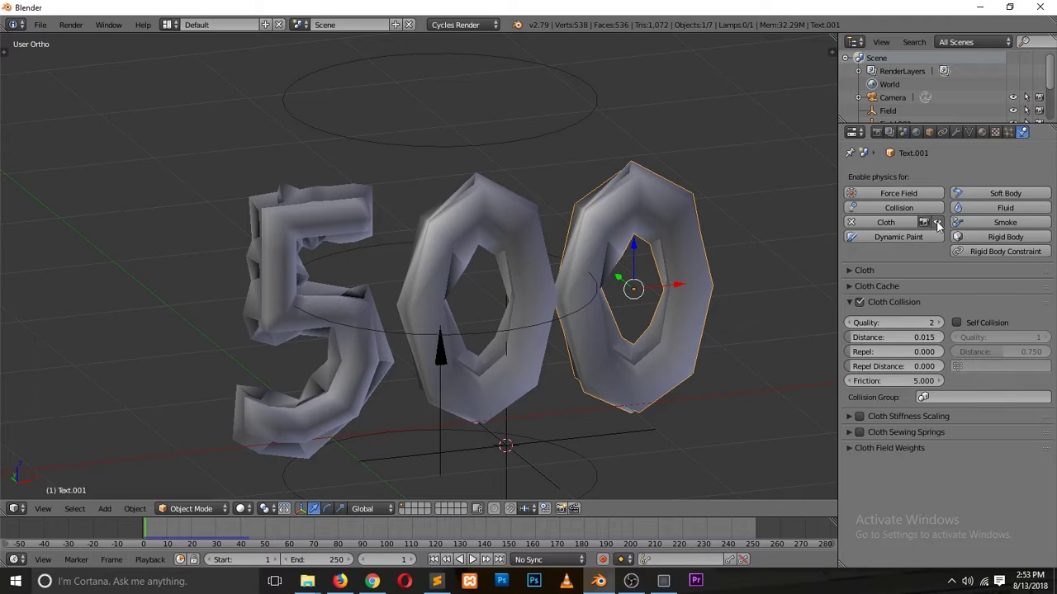
left_click(920, 209)
key("alt+a")
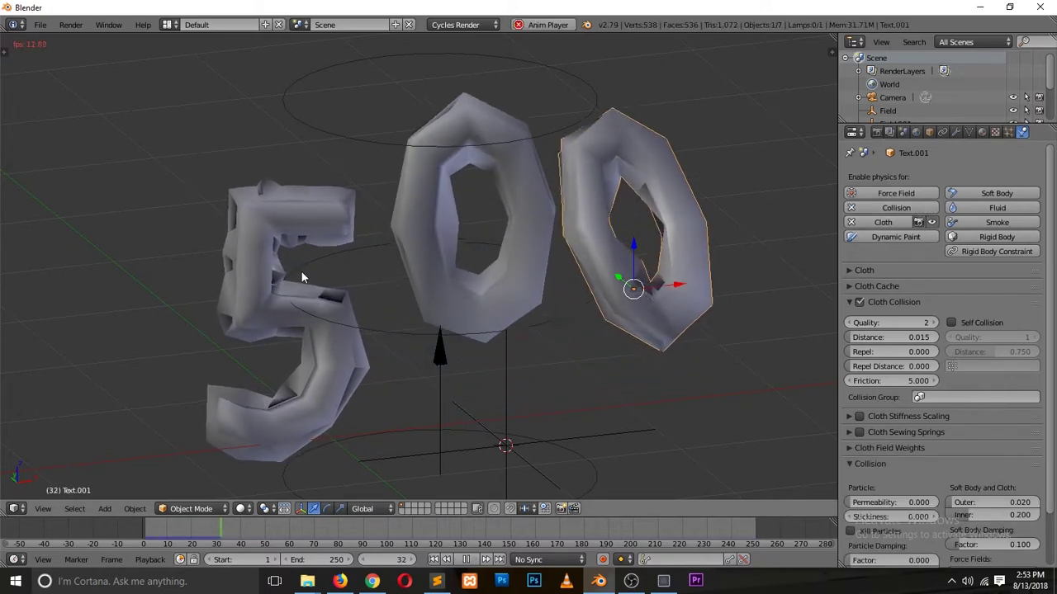
key("Escape")
- Enable collision physics on the 5 and play the simulation, including once from the front view
right_click(301, 249)
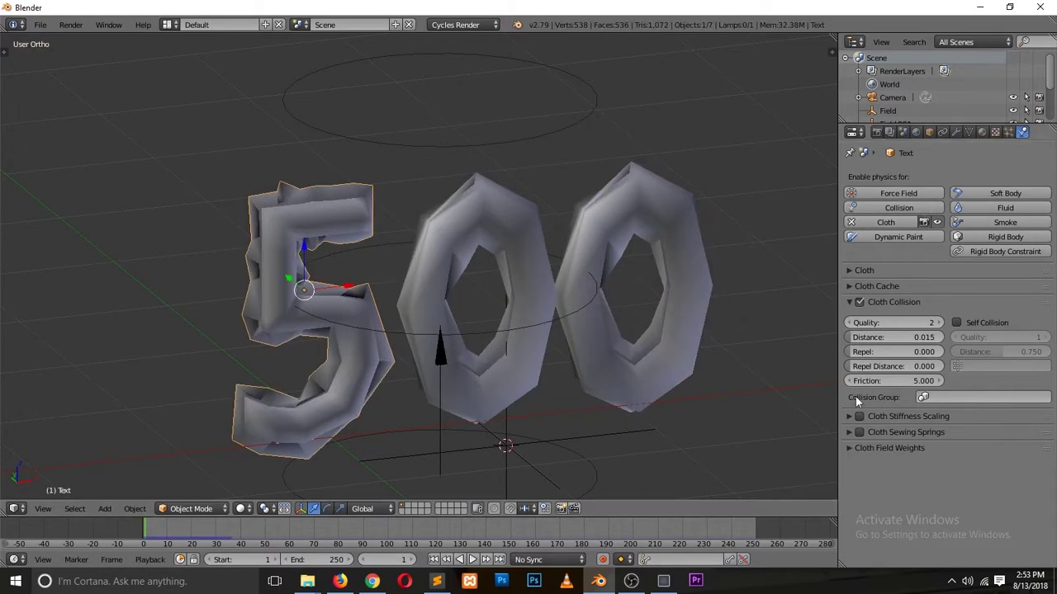
left_click(913, 210)
key("alt+a")
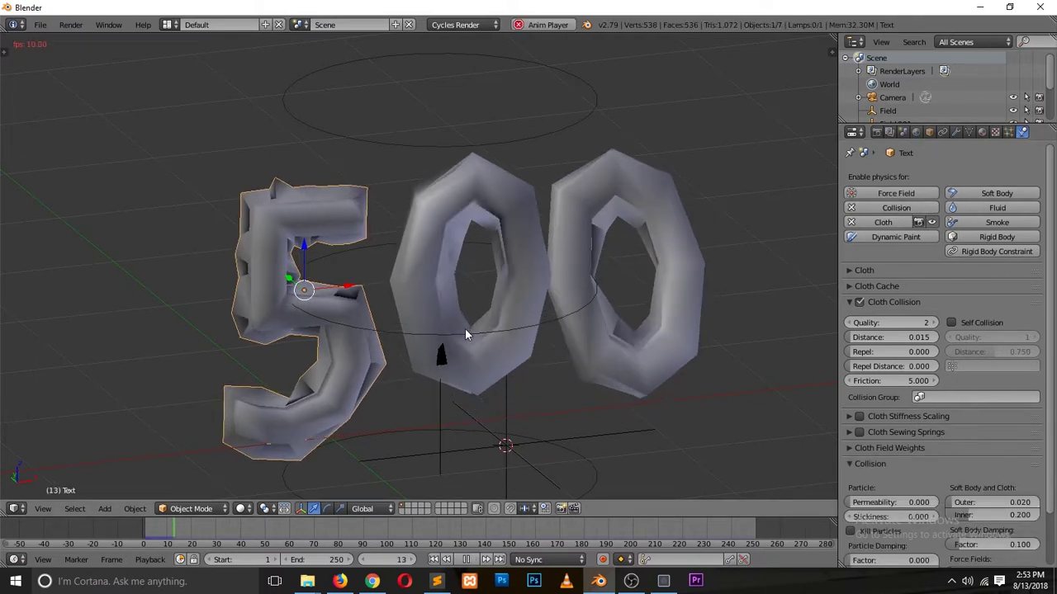
key("Escape")
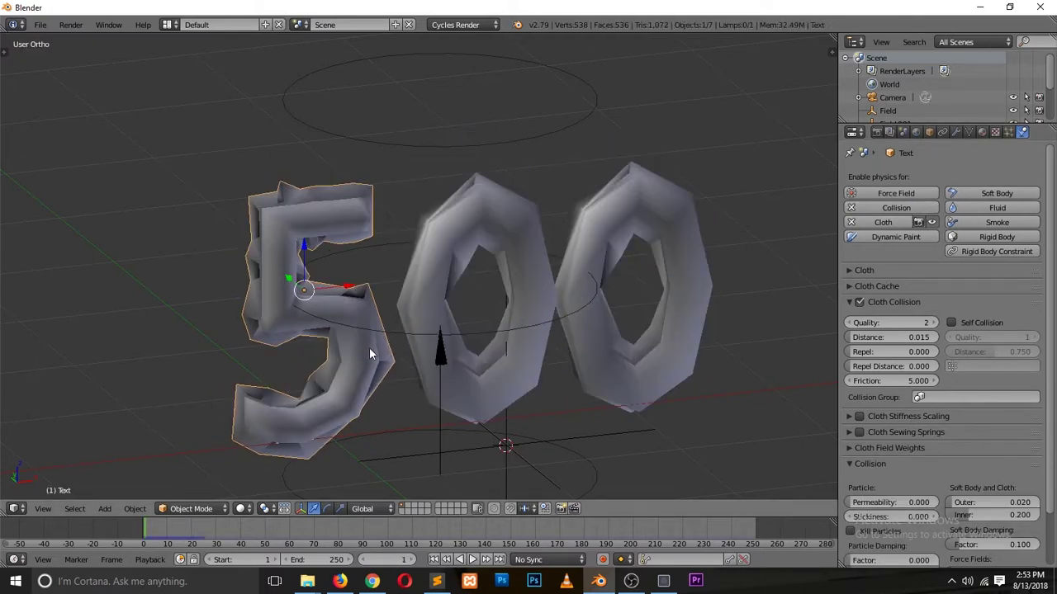
key("KP_1")
key("alt+a")
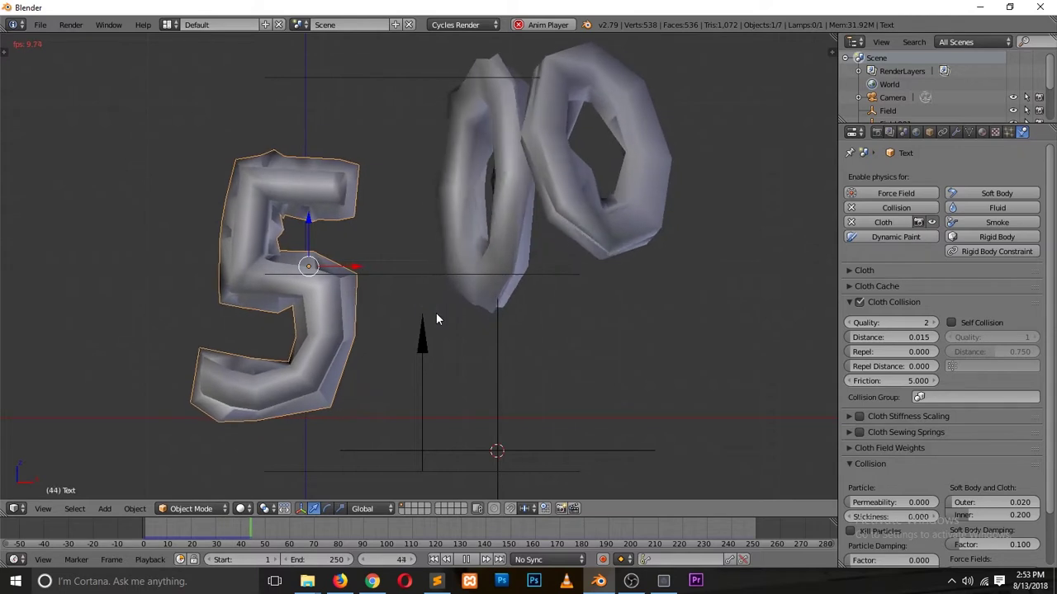
key("Escape")
- Align the camera to the front view and pull it back along its local Z axis until the whole 500 fits the frame
key("KP_0")
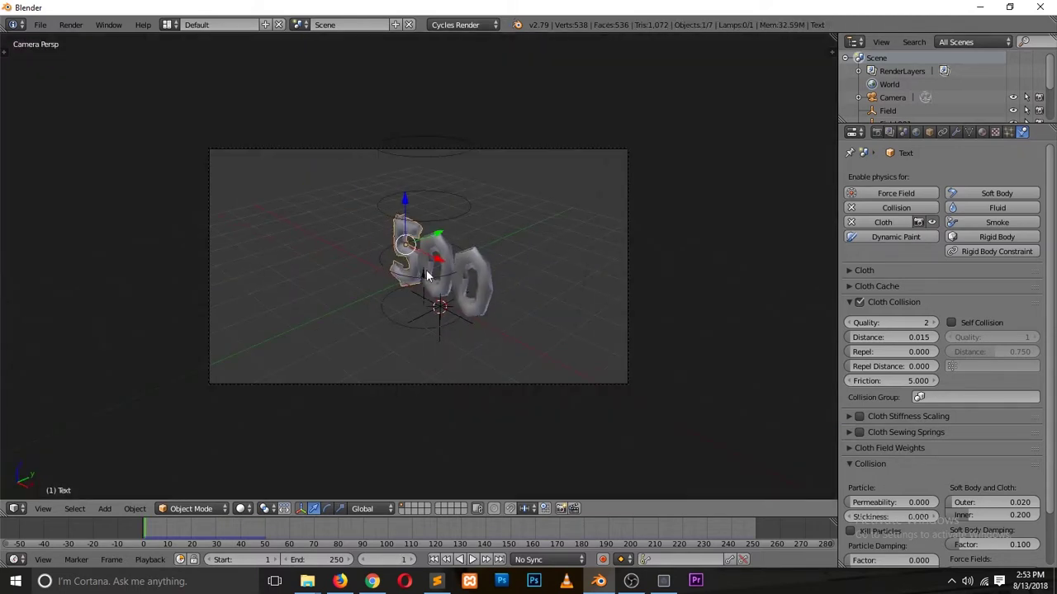
key("KP_1")
key("KP_0")
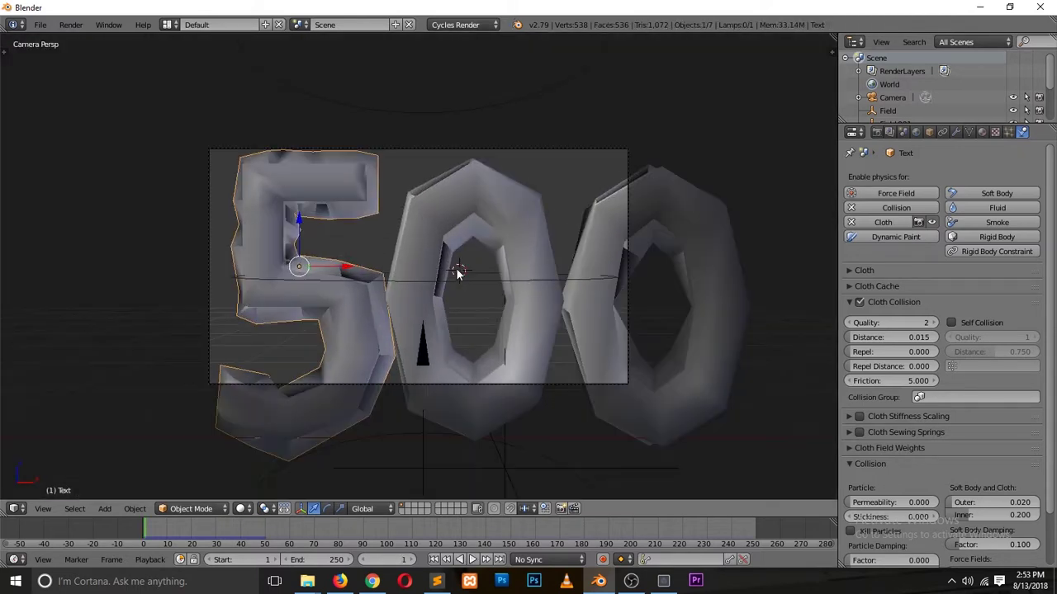
left_click(615, 156)
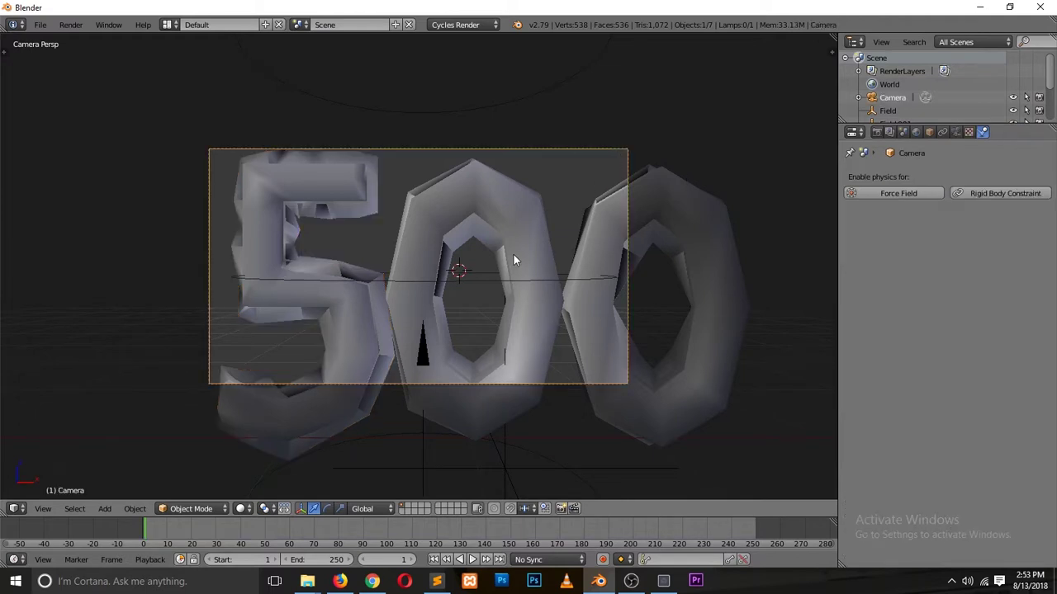
key("g")
left_click(554, 262)
key("g")
key("y")
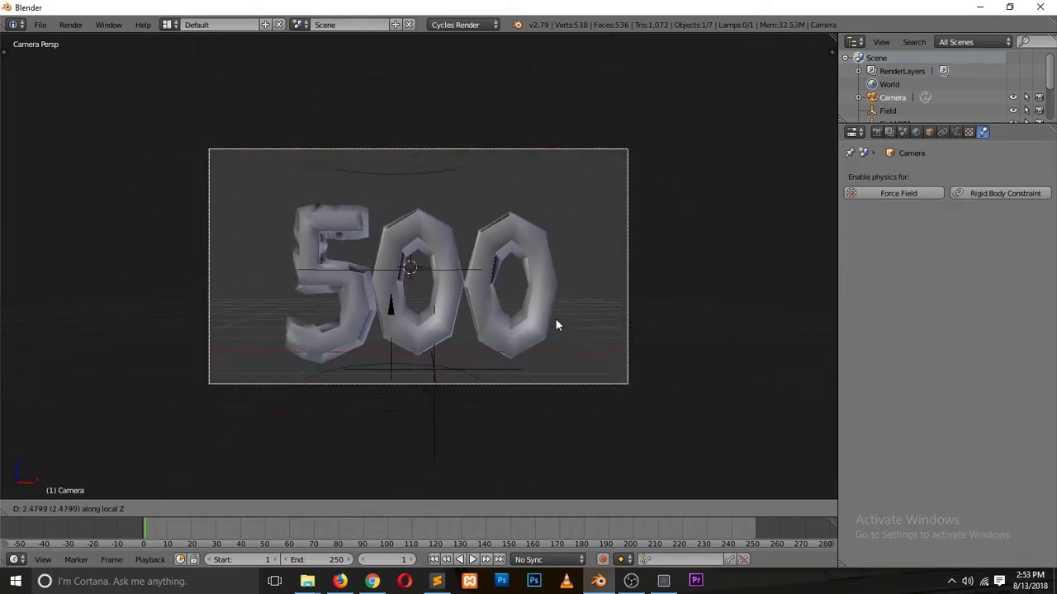
left_click(554, 316)
- Rotate the camera about the global X axis and reposition it so the 500 sits centred in the frame
key("g")
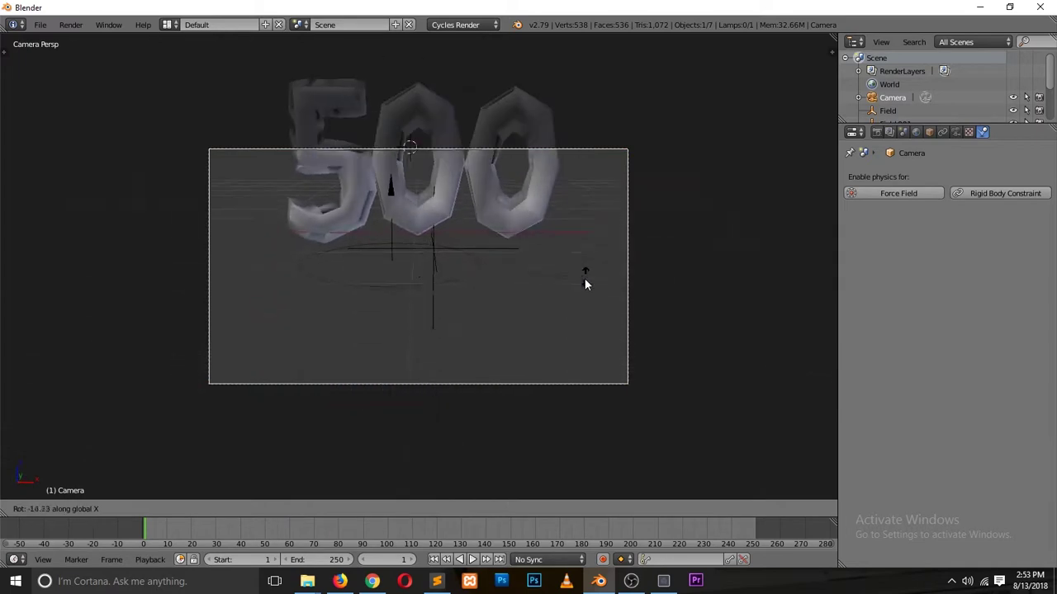
left_click(592, 181)
key("g")
left_click(587, 314)
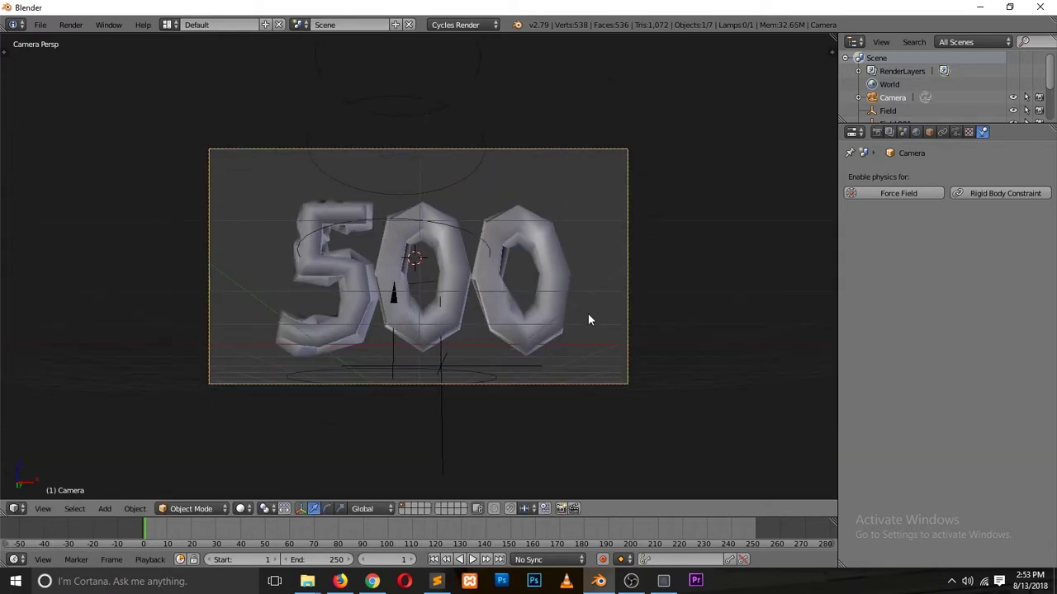
- Rotate the camera slightly so the 500 sits a little higher in the frame, and play the simulation through the camera view
key("r")
left_click(619, 256)
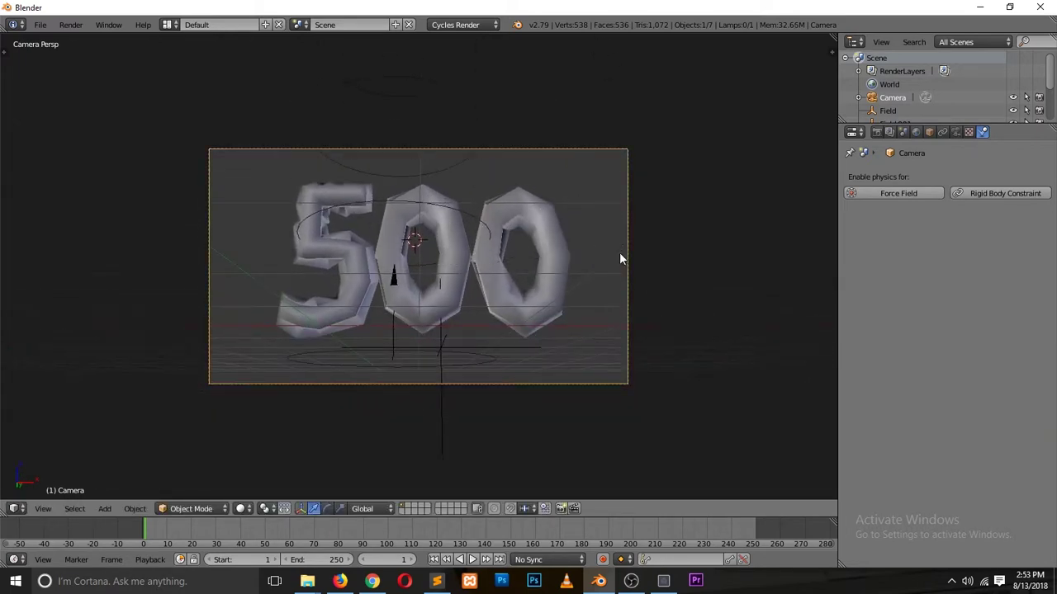
scroll(586, 308, "up", 2)
key("alt+a")
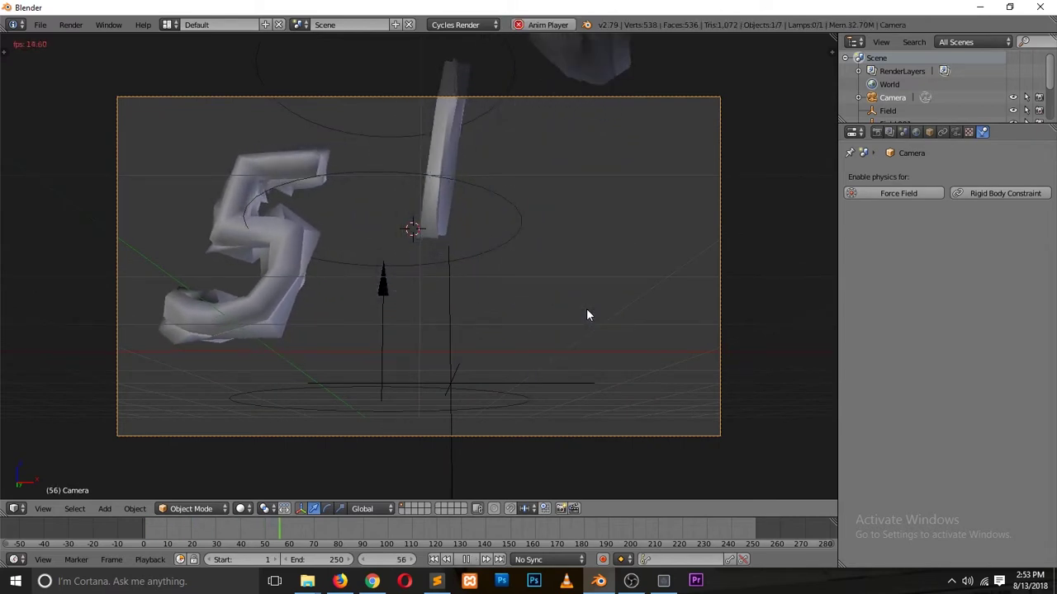
key("Escape")
key("alt+a")
key("Escape")
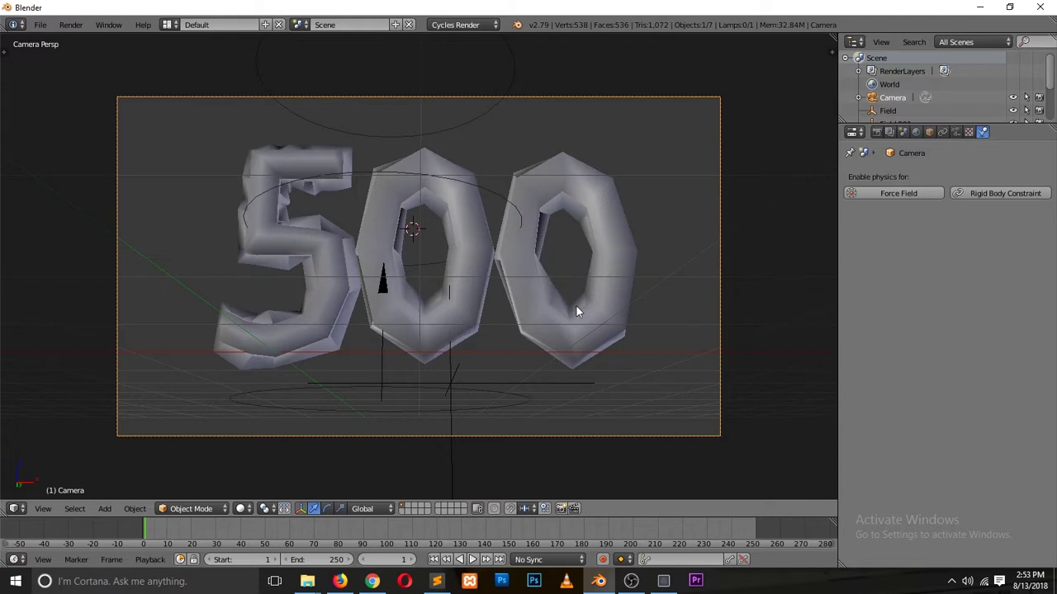
- Move the wind force field lower beneath the 500 numerals and play the simulation
right_click(381, 361)
left_click_drag(381, 361, 385, 465)
key("alt+a")
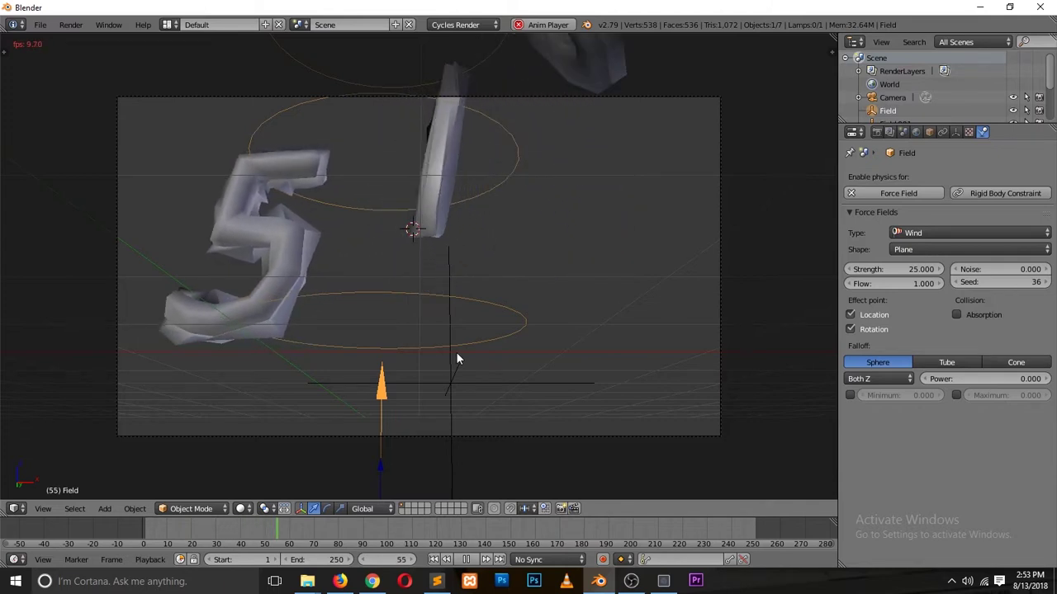
key("Escape")
- Set the wind force field's strength to 15 and play the simulation
right_click(500, 286)
right_click(496, 176)
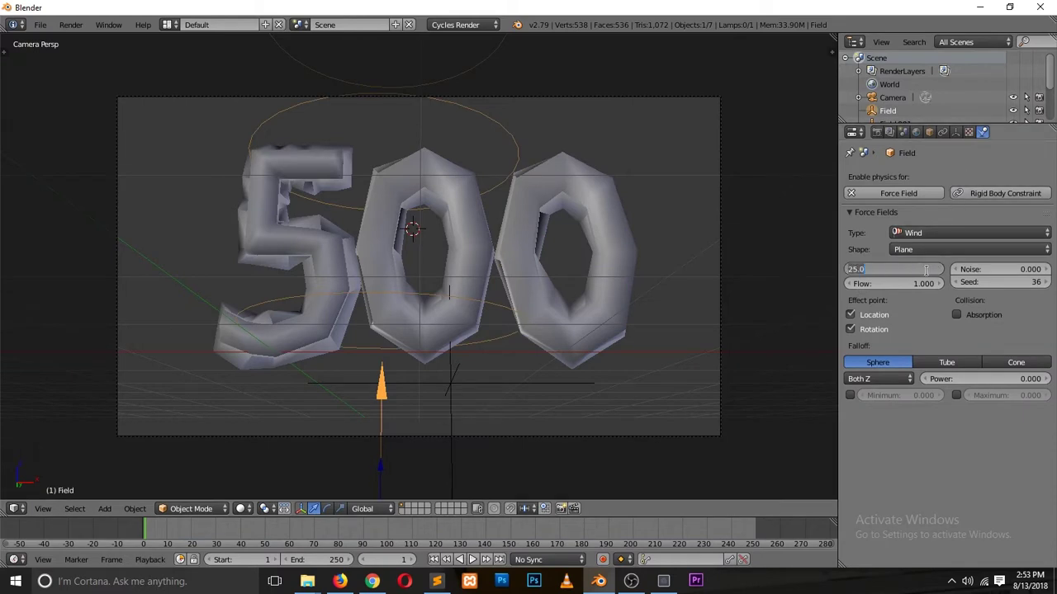
key("Return")
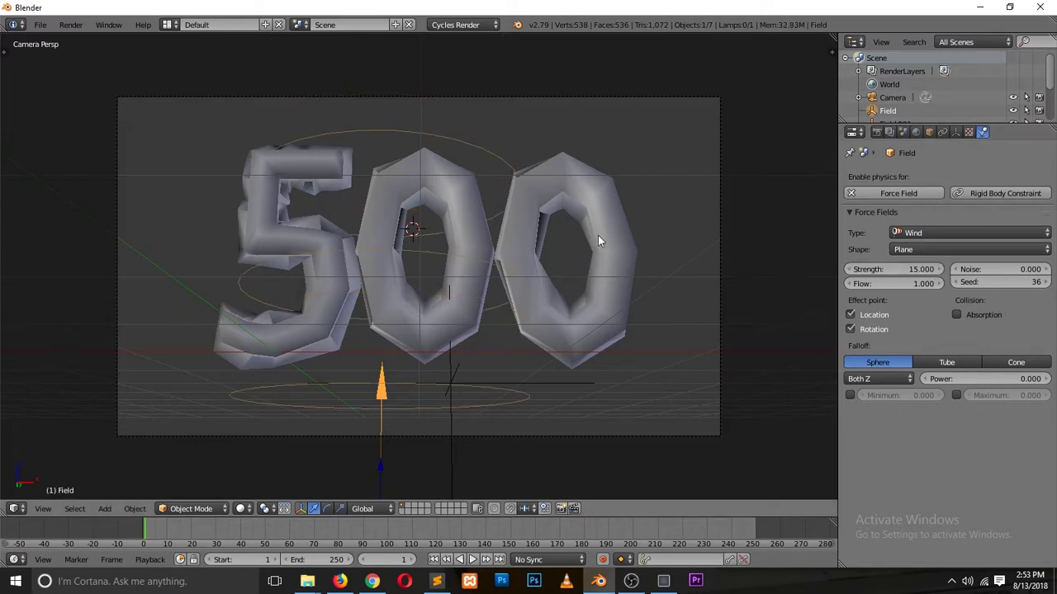
key("alt+a")
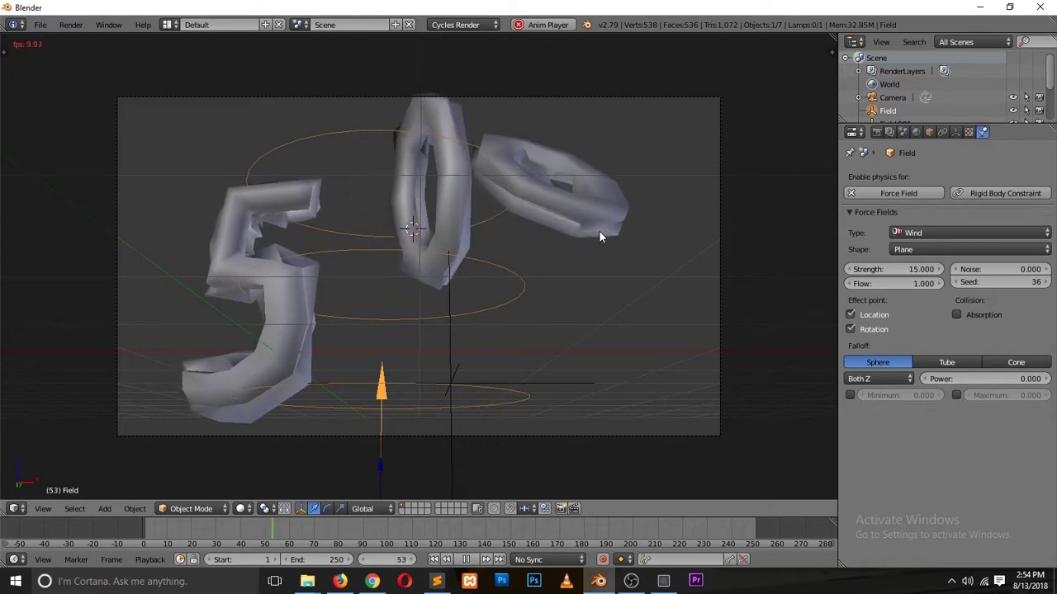
key("Escape")
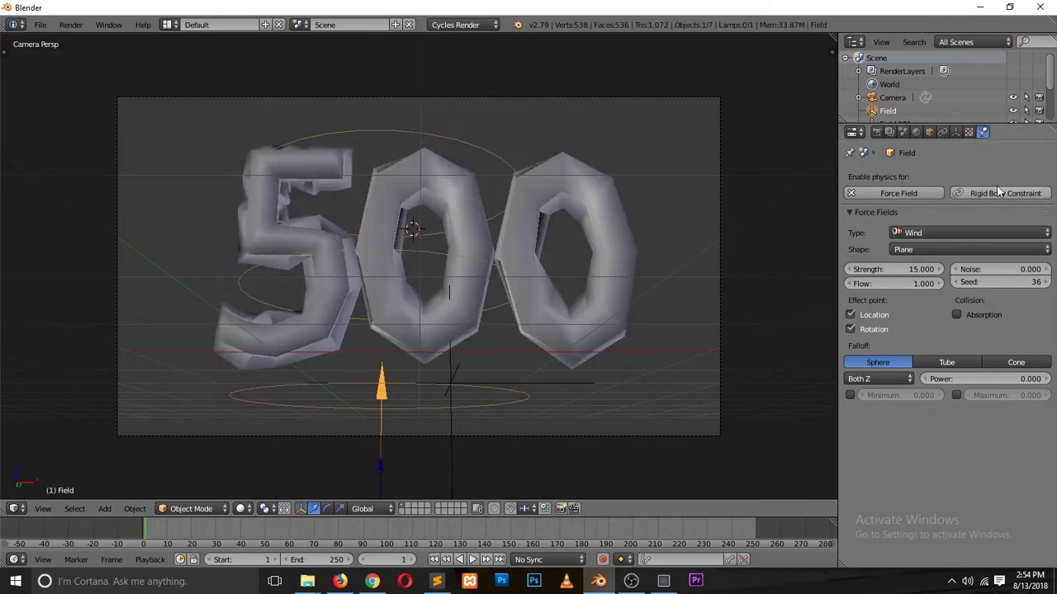
- Bake all dynamics from the last 0's cloth cache over frames 1 to 250 and play the baked animation
right_click(565, 259)
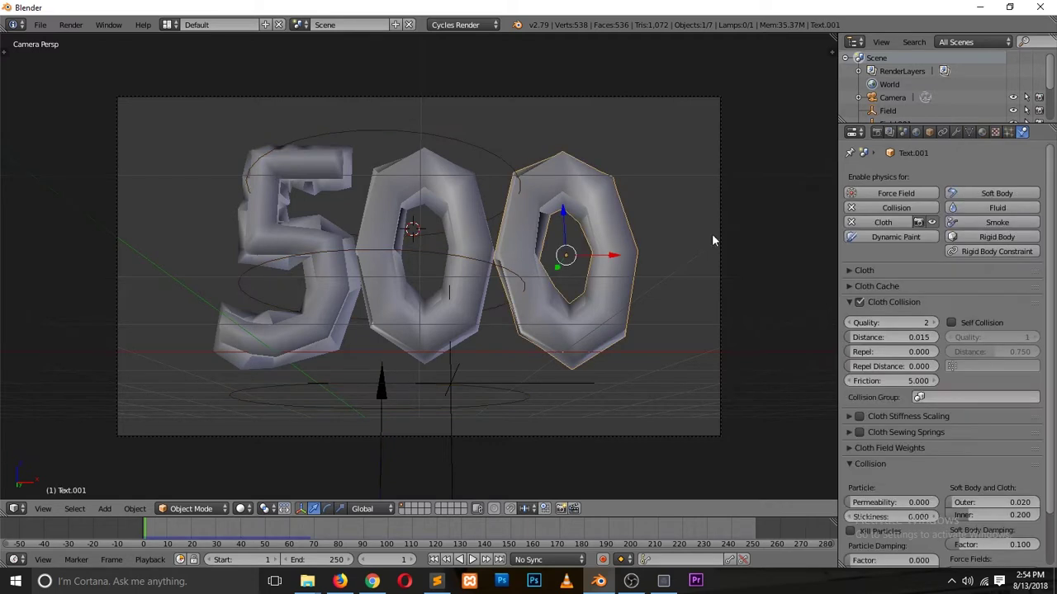
scroll(863, 363, "down", 3)
left_click(852, 404)
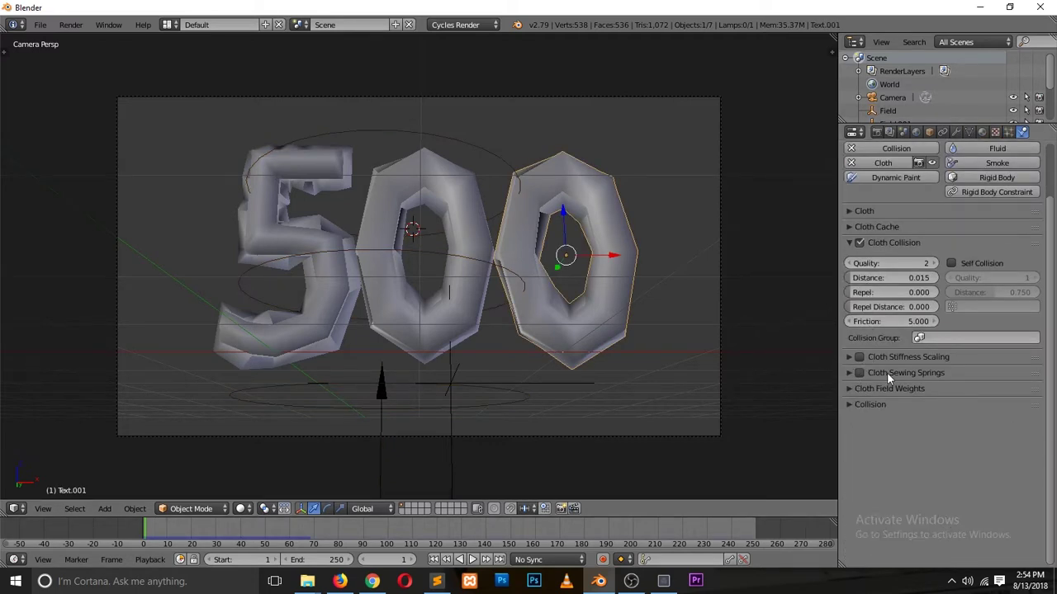
left_click(909, 233)
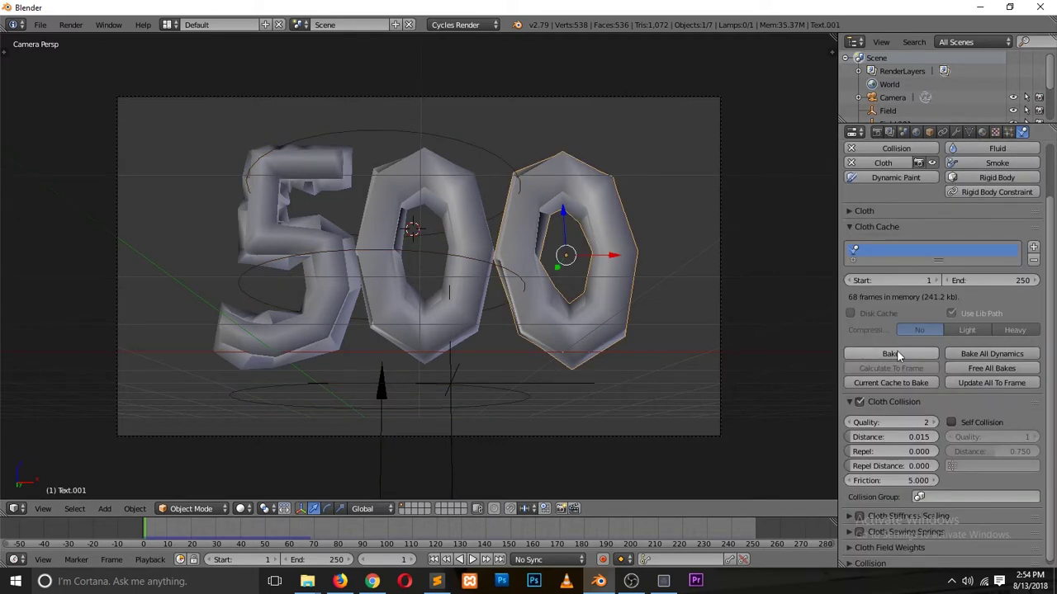
left_click(982, 355)
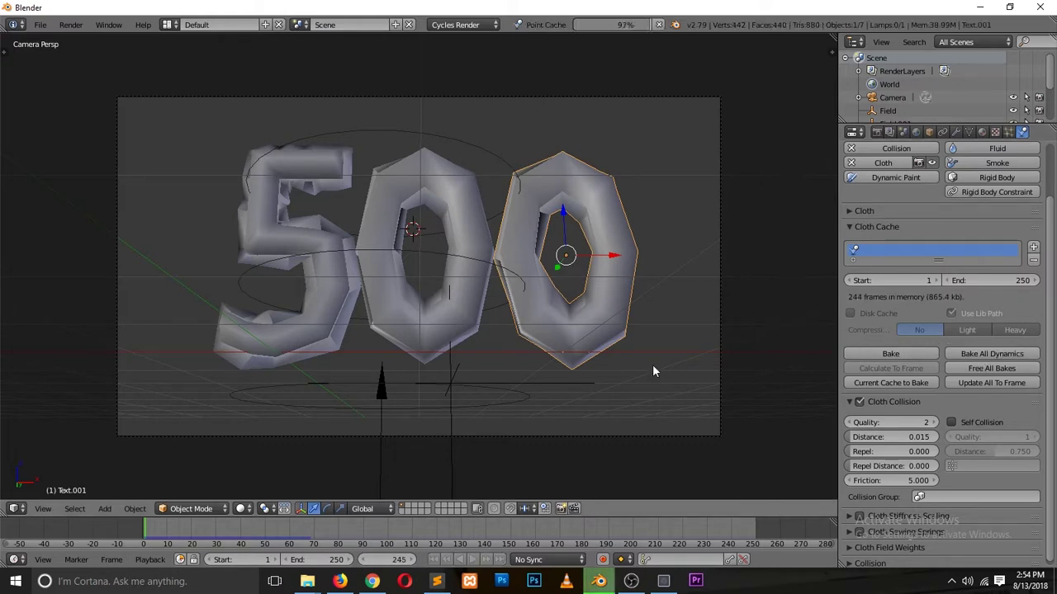
key("alt+a")
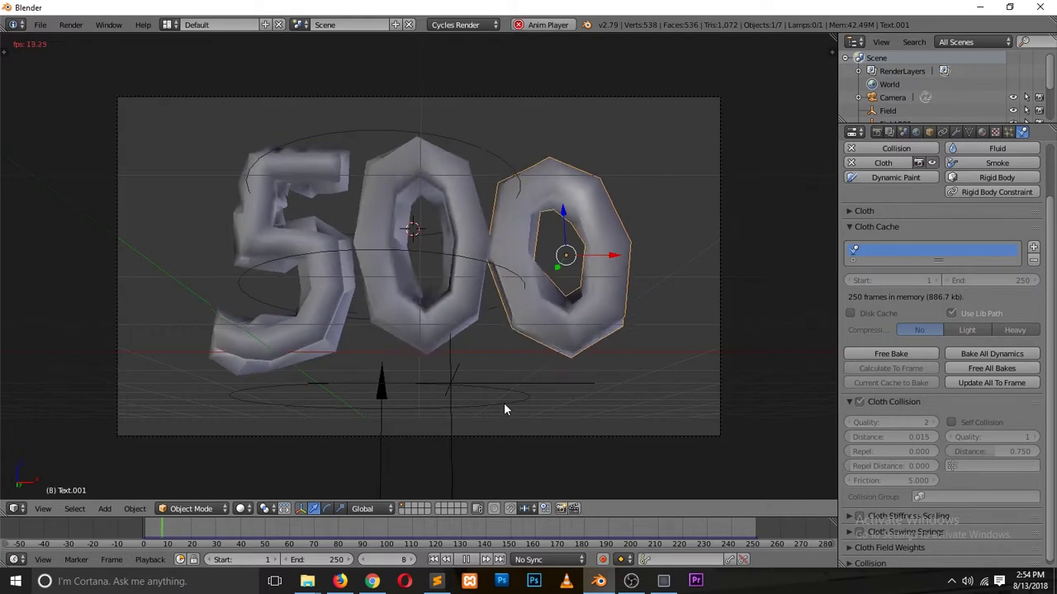
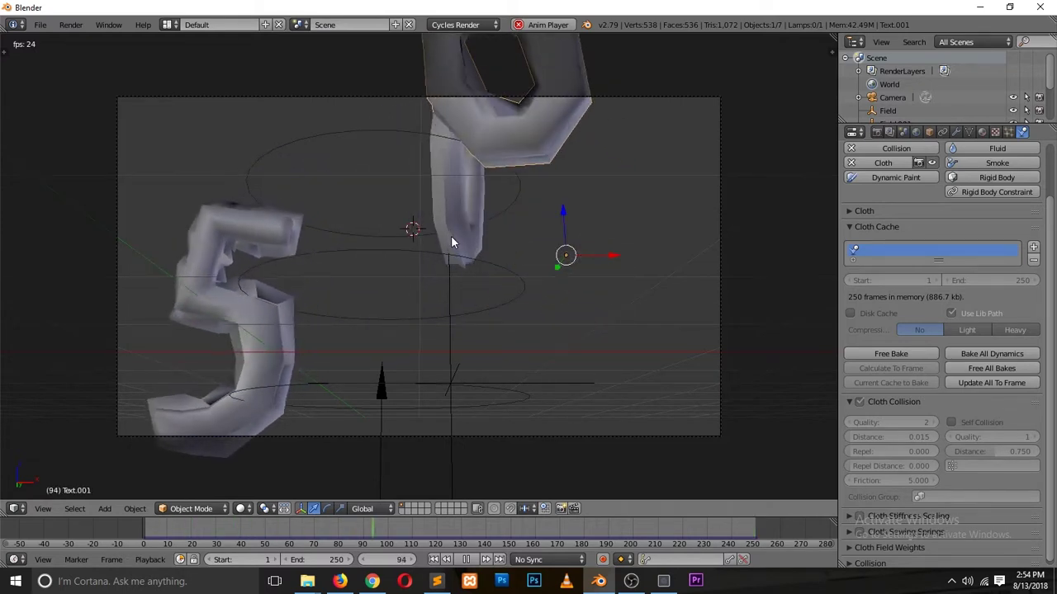
- Stop playback, set the animation's end frame to 130 and return to frame 0
key("Escape")
left_click(392, 535)
left_click_drag(392, 531, 461, 527)
key("e")
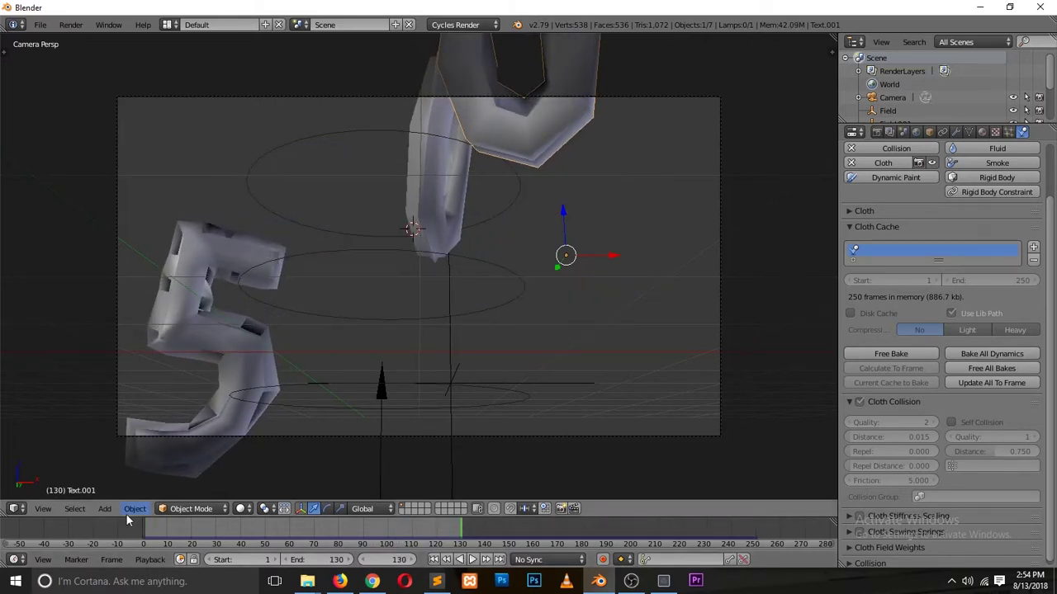
left_click(143, 532)
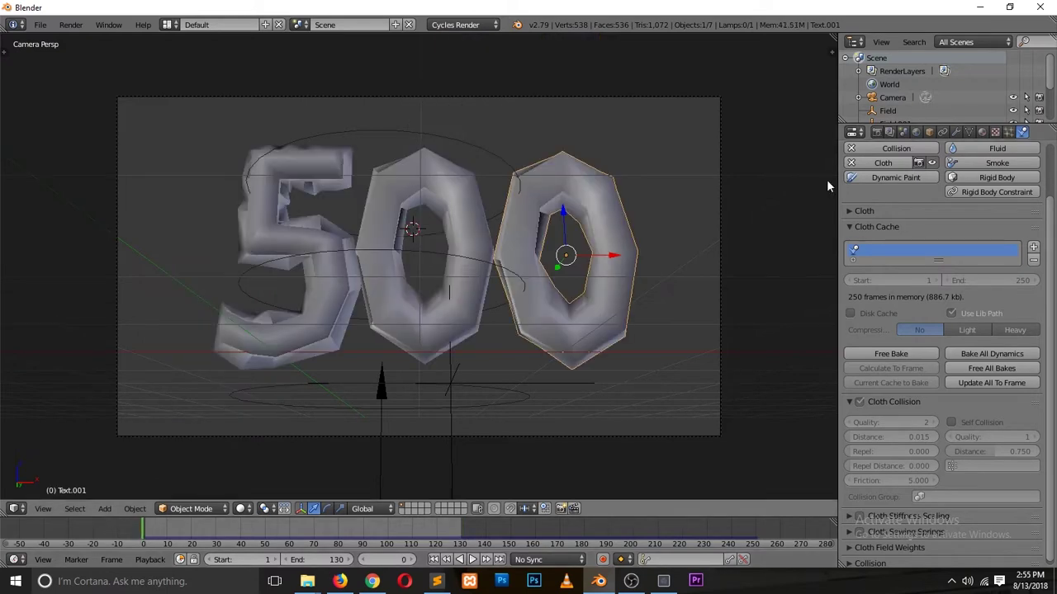
- Enable viewport display of the Subsurf modifier on both 0s and the 5, and play the smoothed animation
left_click(944, 133)
right_click(500, 208)
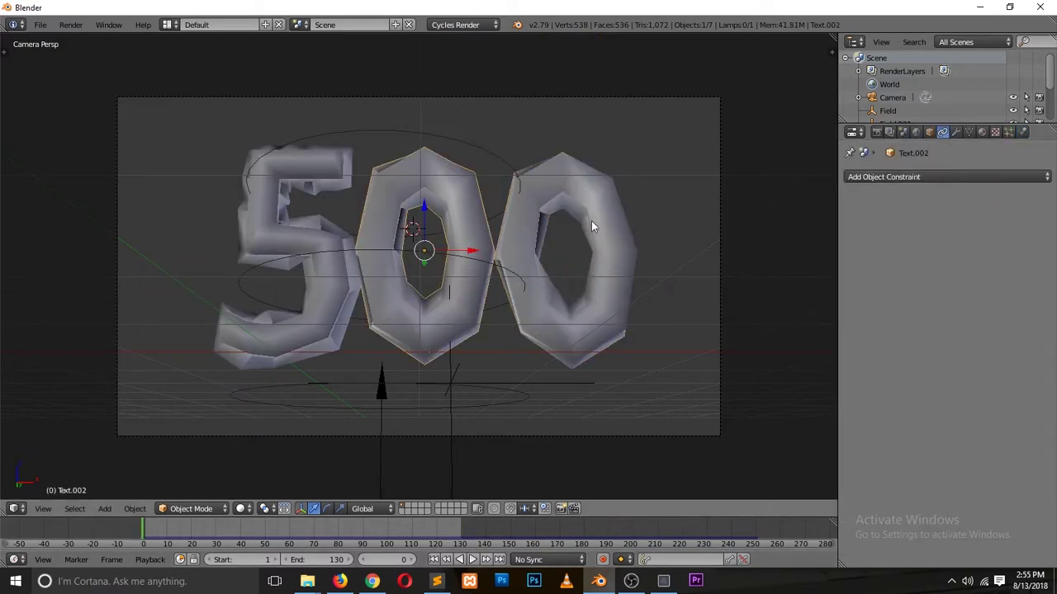
left_click(955, 133)
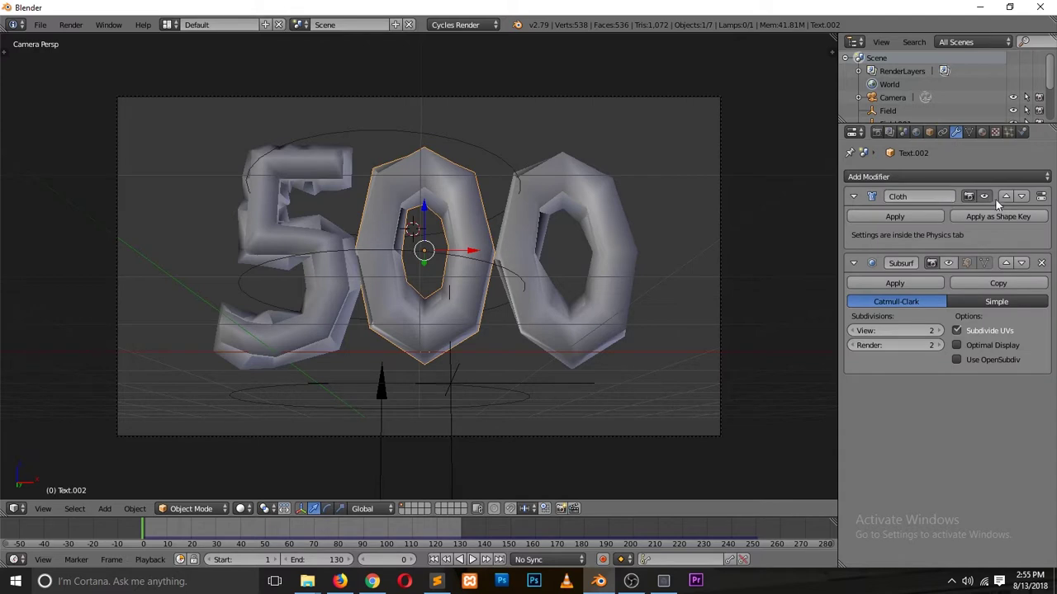
left_click(949, 262)
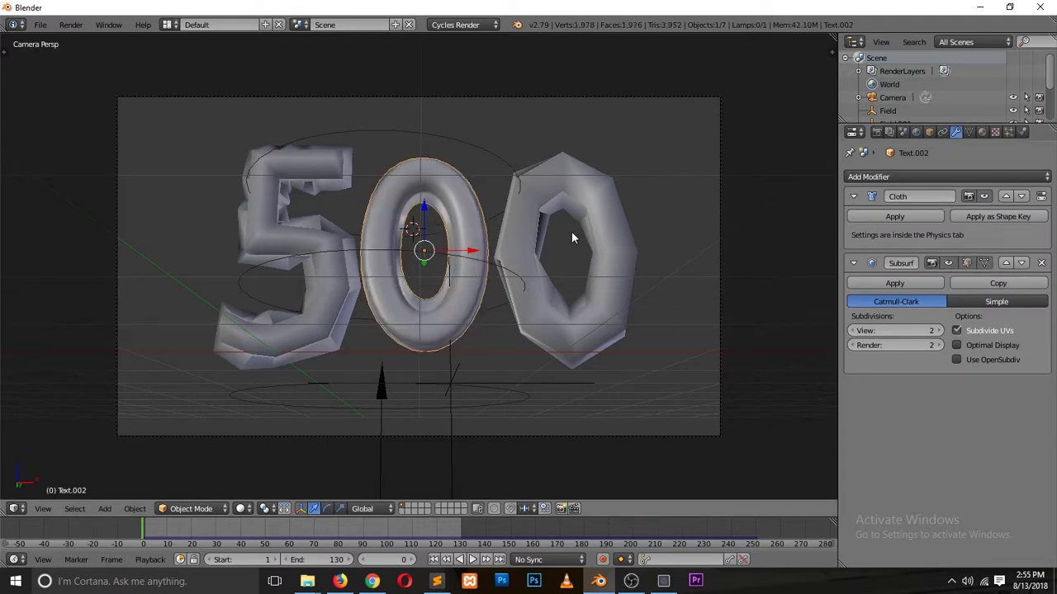
right_click(572, 234)
left_click(948, 263)
right_click(269, 203)
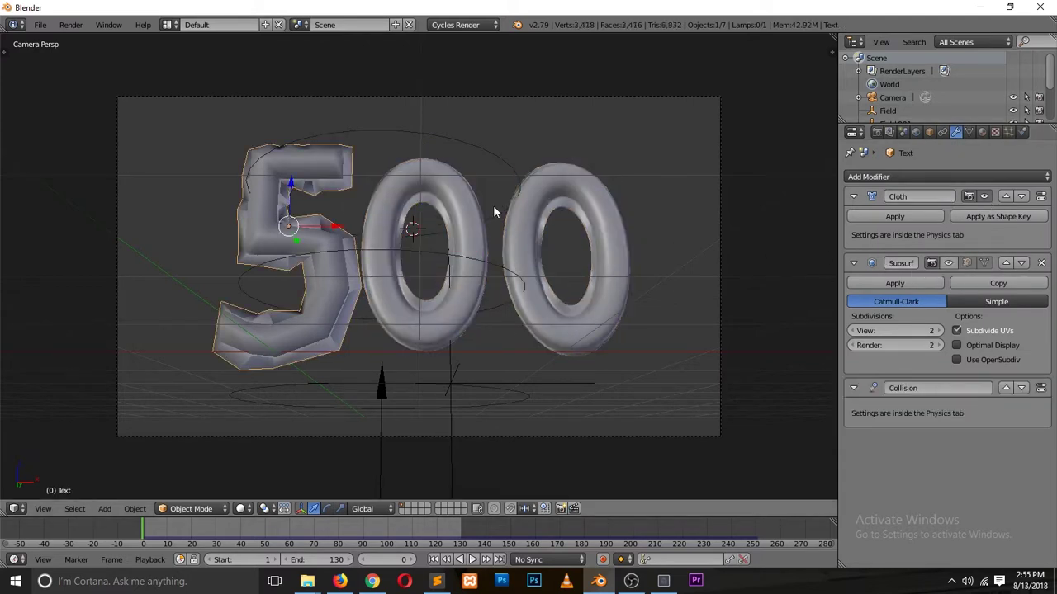
left_click(948, 262)
key("a")
key("alt+a")
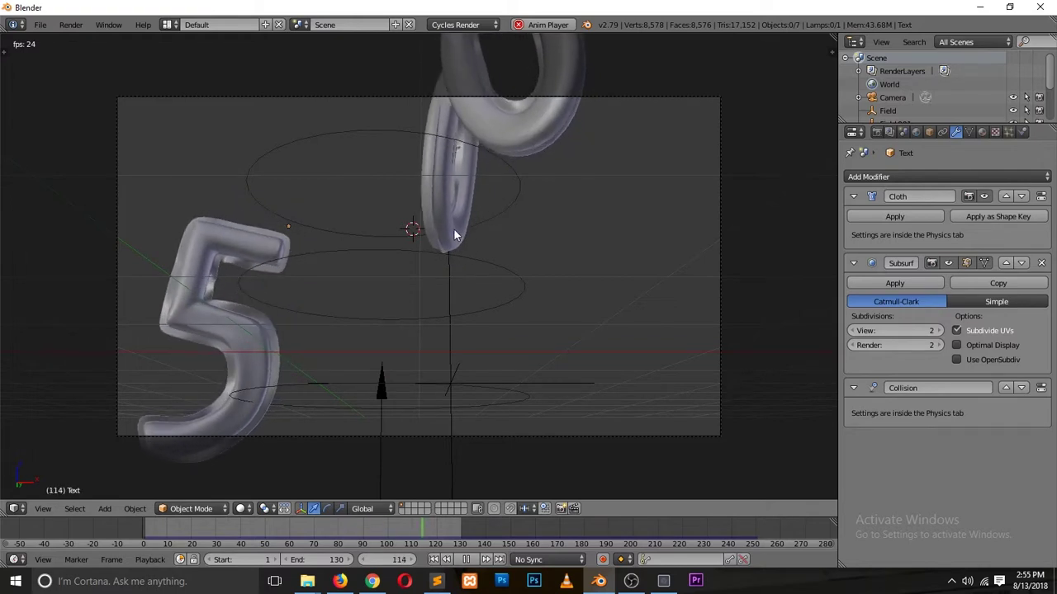
key("Escape")
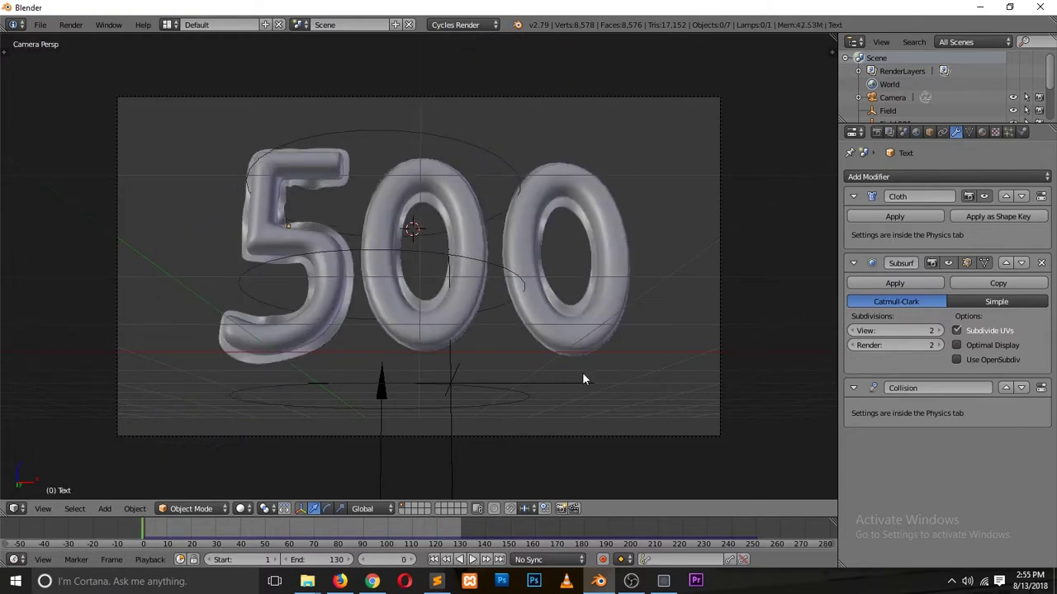
- Split off a Node Editor below the 3D view and create a new material for the 5
left_click_drag(831, 49, 743, 286)
left_click(20, 510)
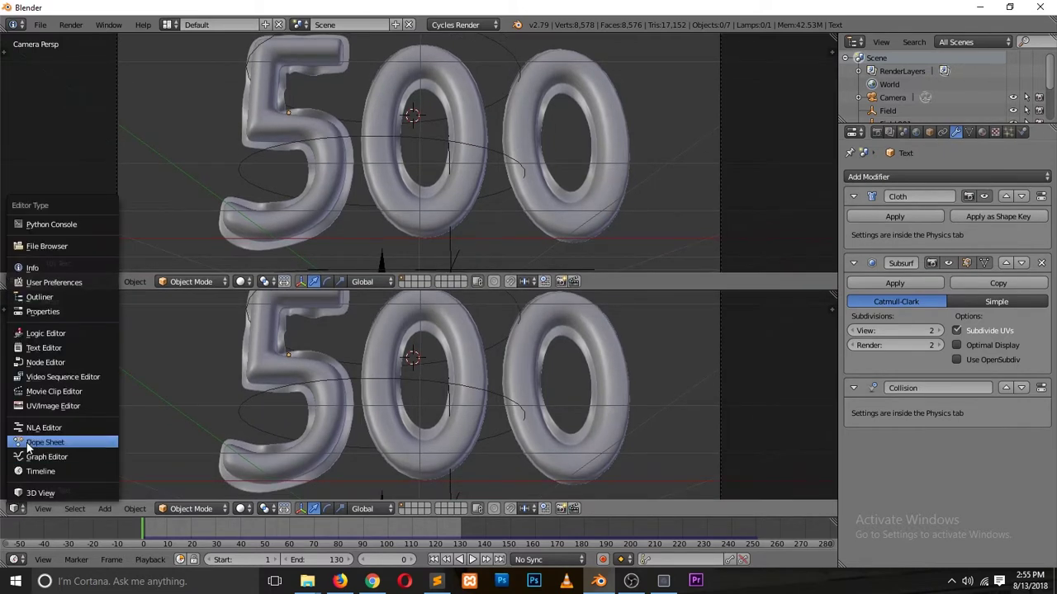
left_click(51, 363)
right_click(341, 162)
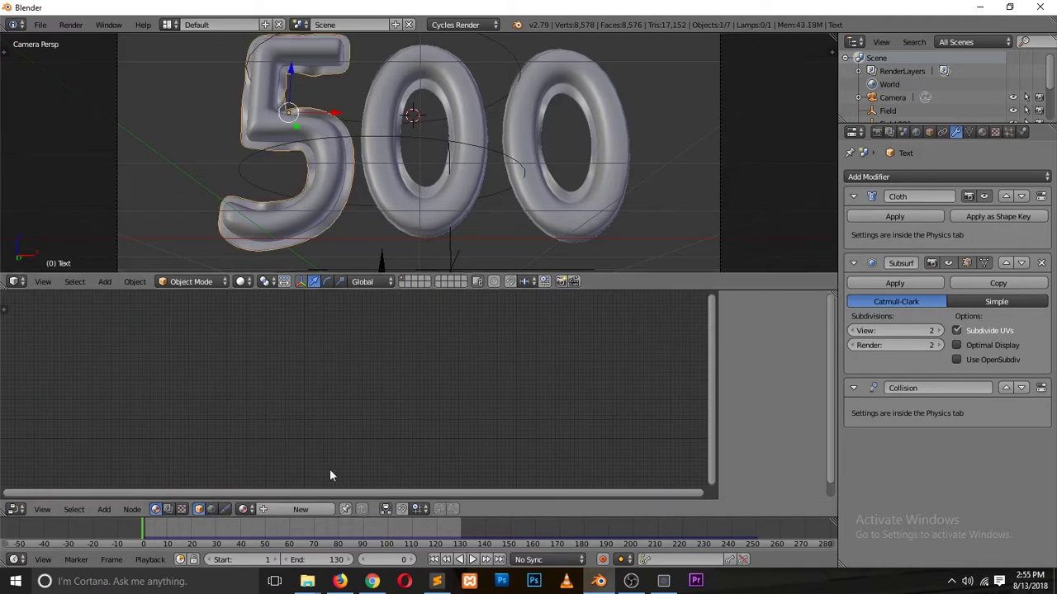
left_click(304, 510)
- Switch the 3D view to Rendered shading and set the Cycles render device to GPU Compute
left_click(242, 282)
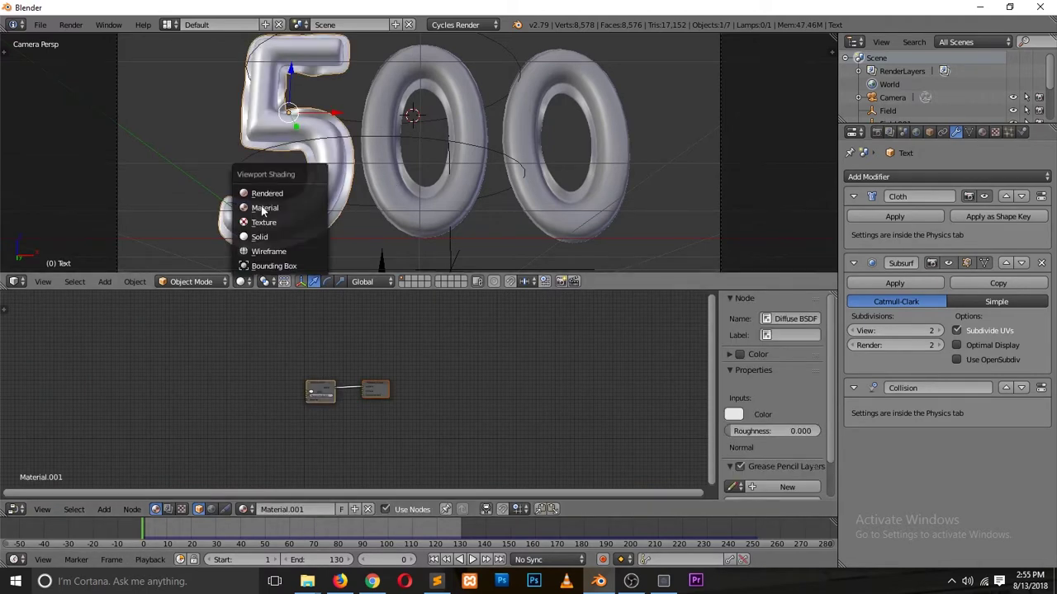
left_click(263, 195)
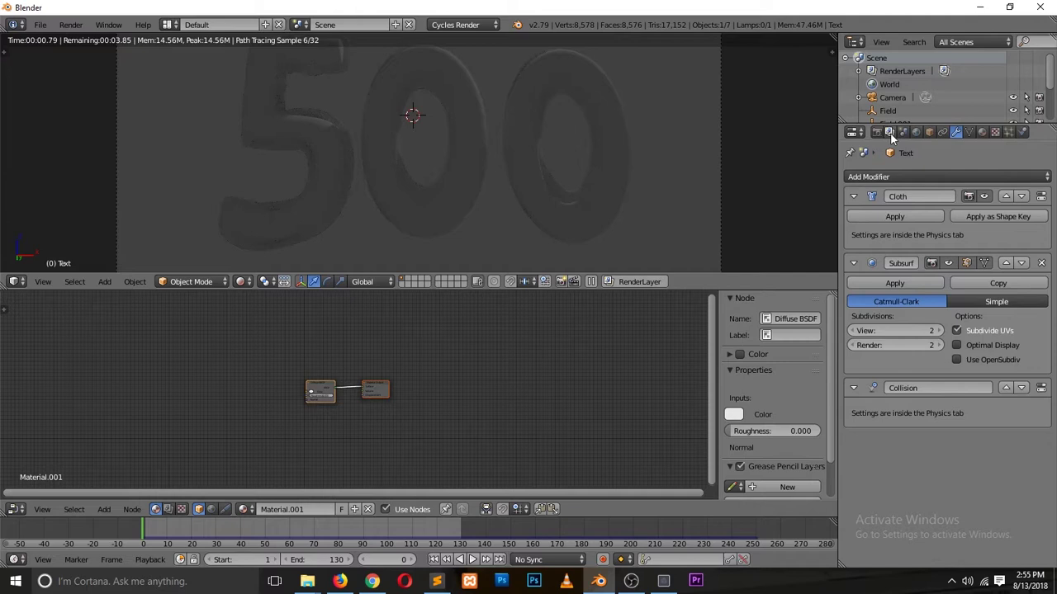
left_click(876, 132)
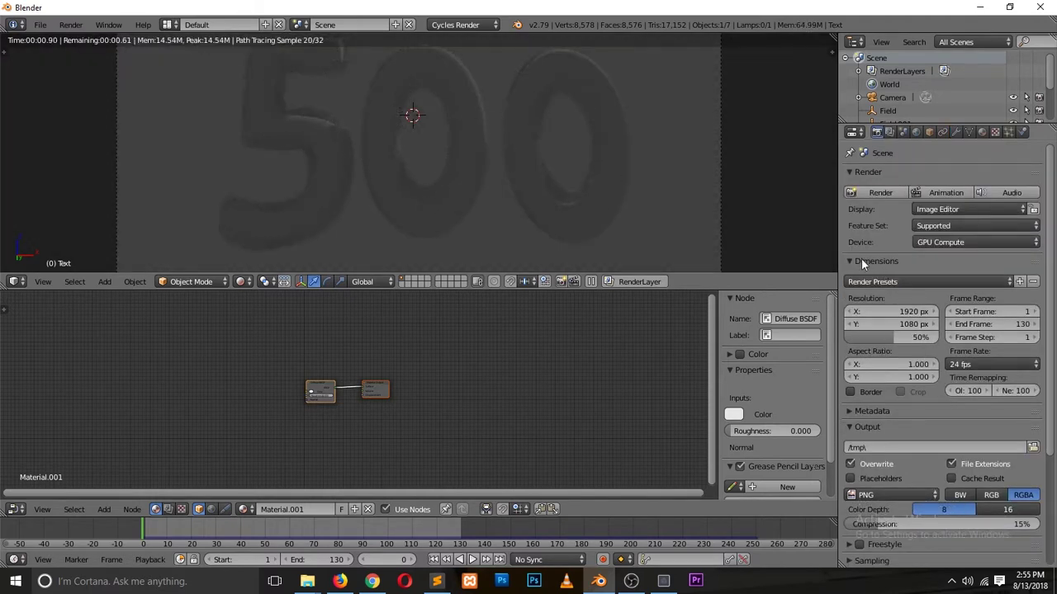
left_click(860, 261)
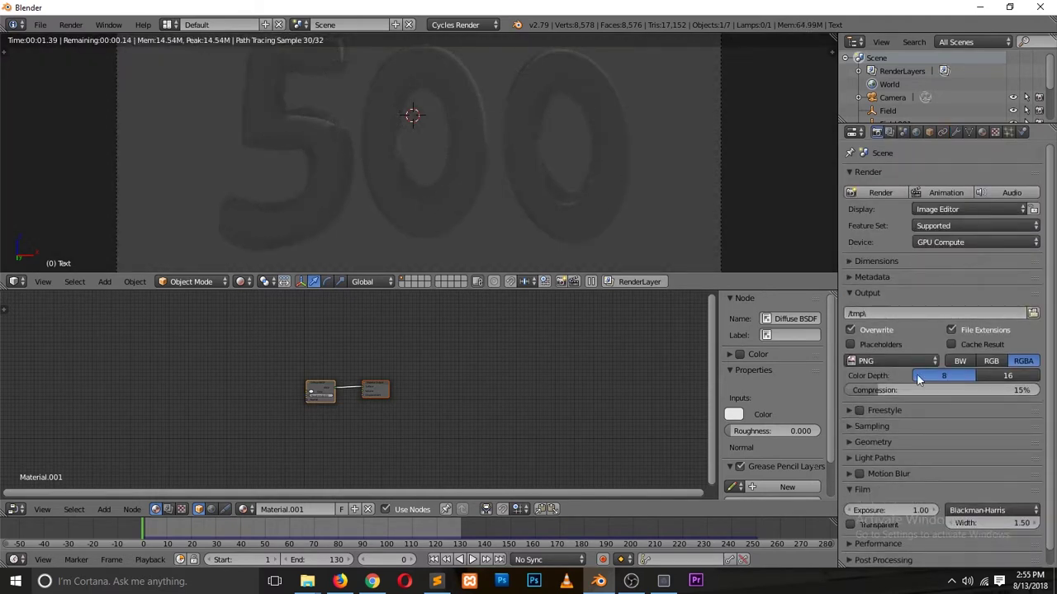
- Save the project as animation.blend on the D: drive
key("ctrl+s")
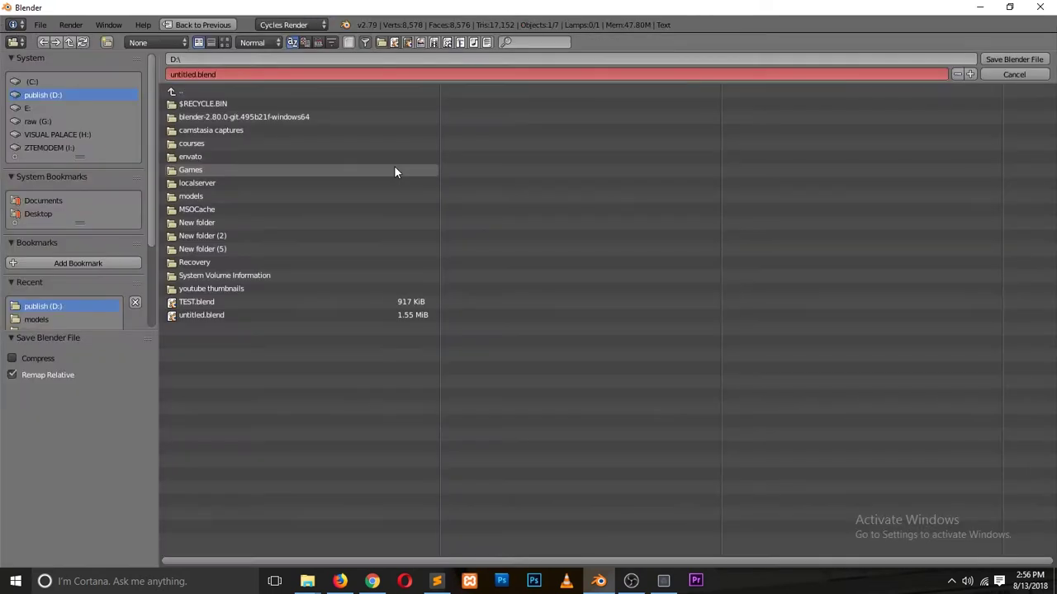
left_click(210, 74)
type("animat")
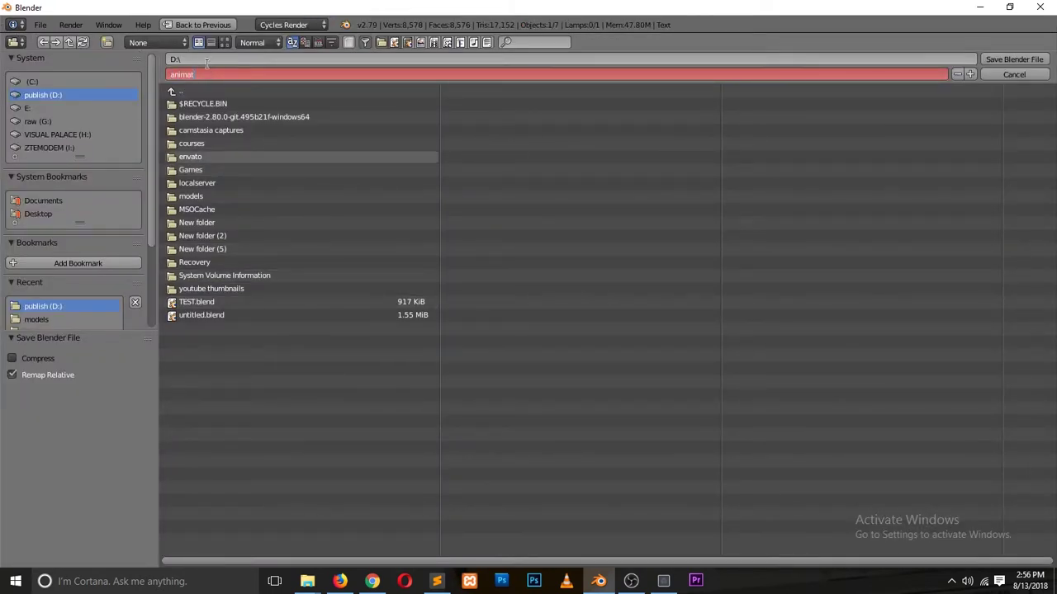
type("ion")
key("Return")
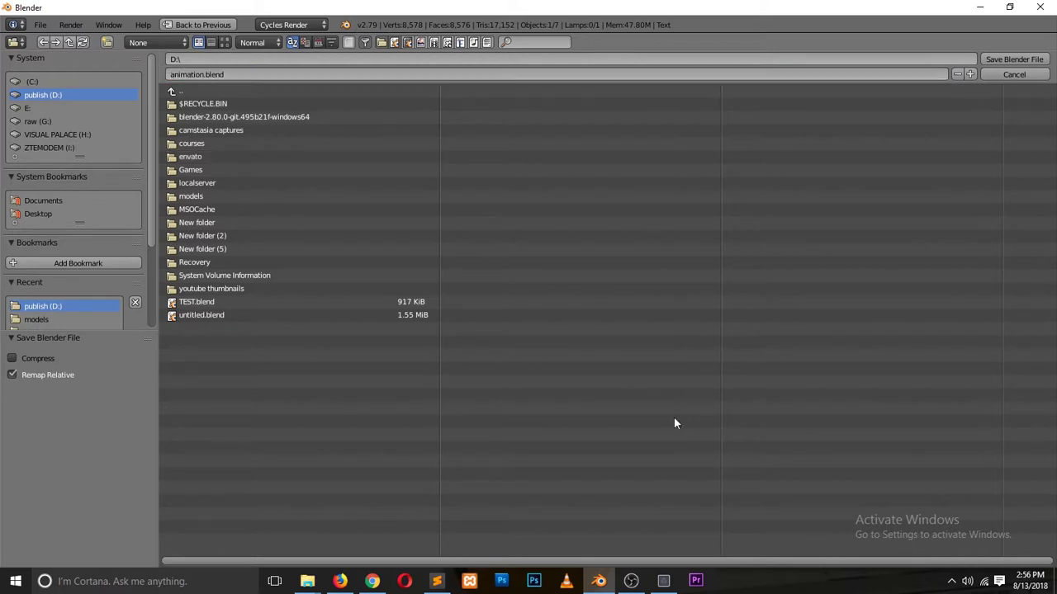
left_click(1031, 59)
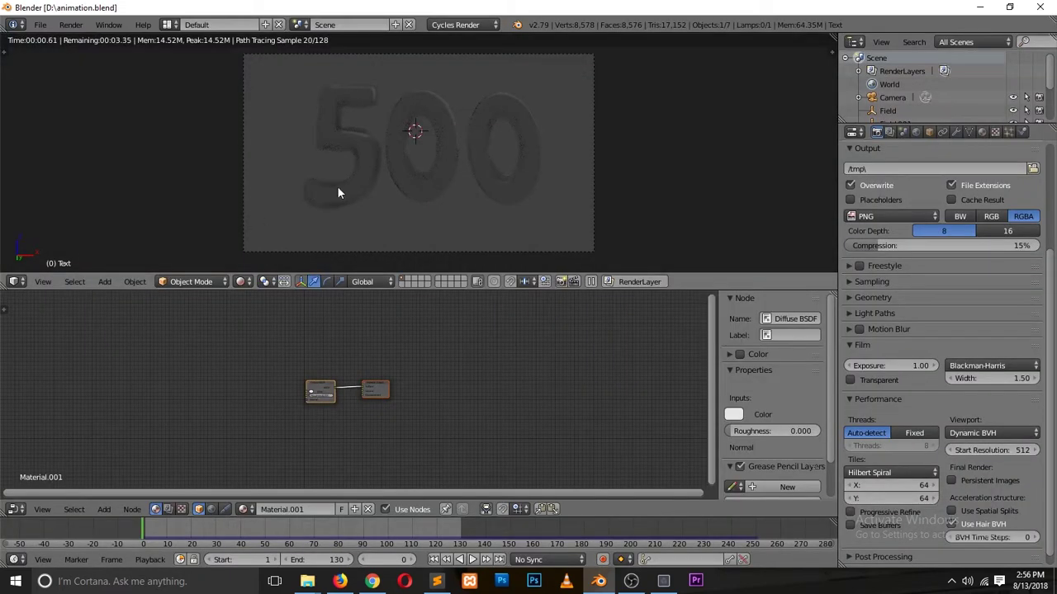
- Replace the Diffuse BSDF in the 5's material with a Principled BSDF feeding the Material Output's surface, and space the nodes apart
scroll(458, 221, "up", 2)
scroll(461, 222, "down", 1)
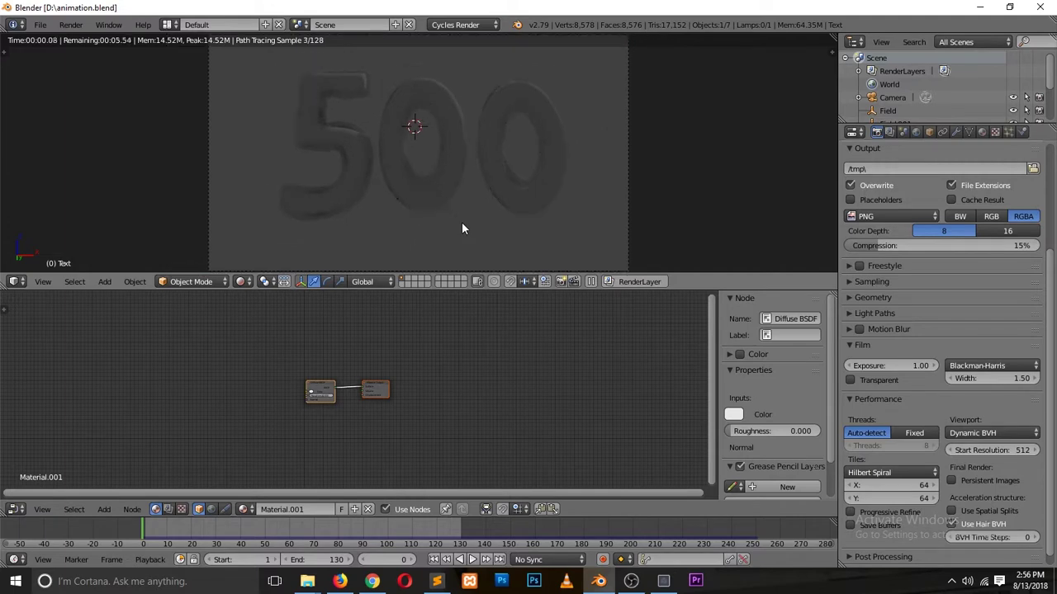
scroll(306, 484, "up", 6)
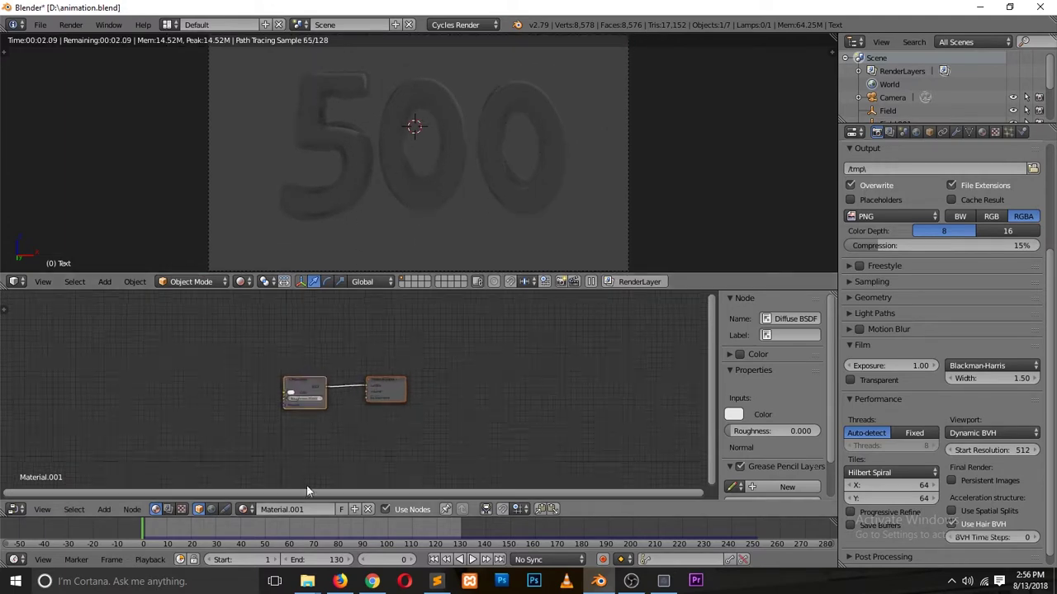
left_click_drag(273, 364, 326, 302)
left_click_drag(430, 368, 557, 326)
key("shift+a")
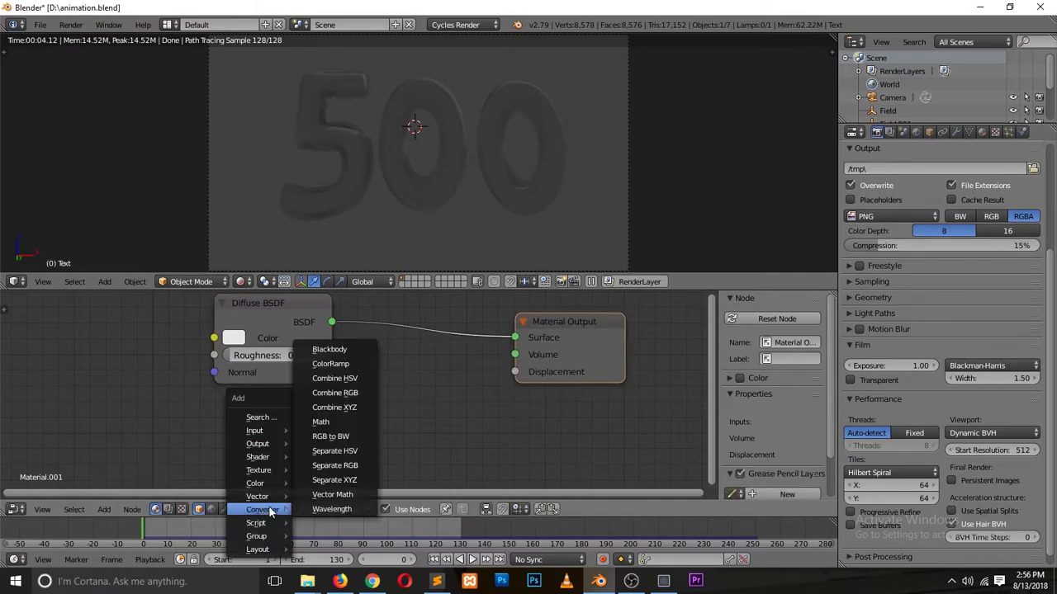
mouse_move(268, 456)
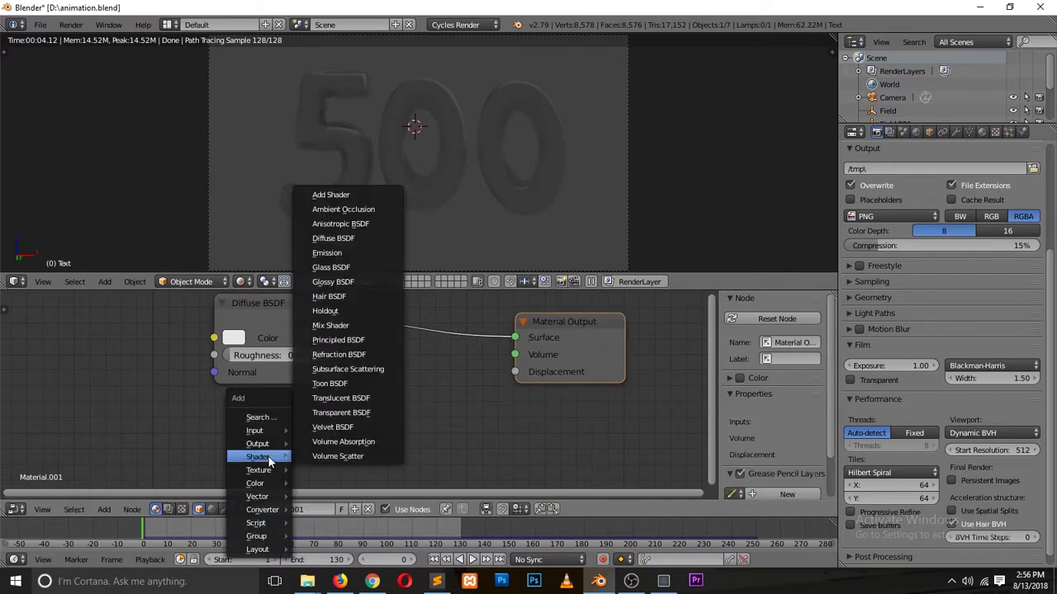
left_click(338, 339)
left_click(380, 326)
left_click(304, 314)
key("x")
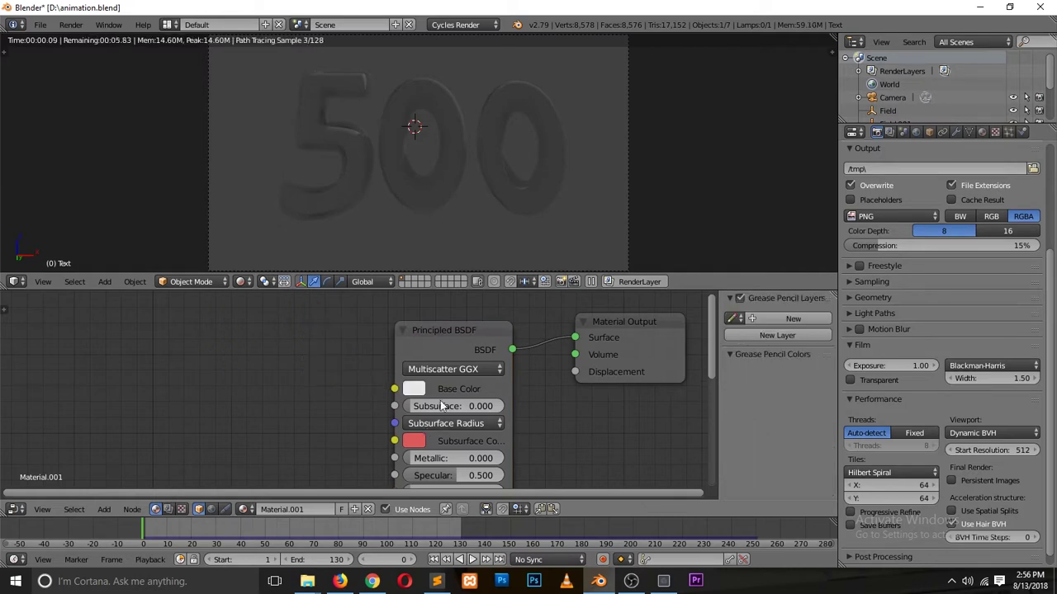
left_click_drag(443, 330, 314, 327)
- Enable nodes for the world and use an Environment Texture as the background color
left_click(914, 132)
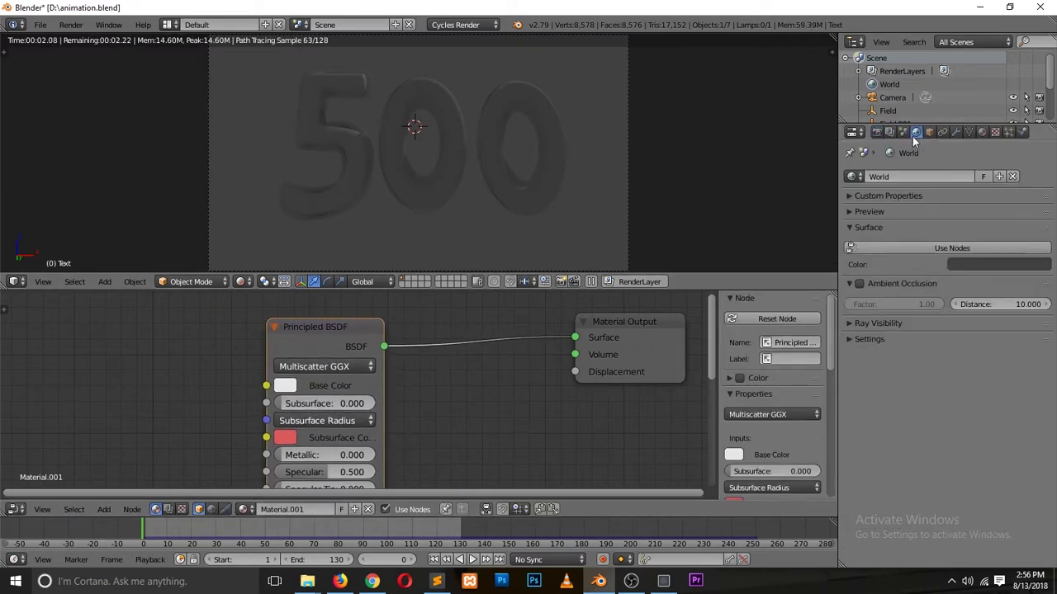
left_click(916, 248)
left_click(1042, 273)
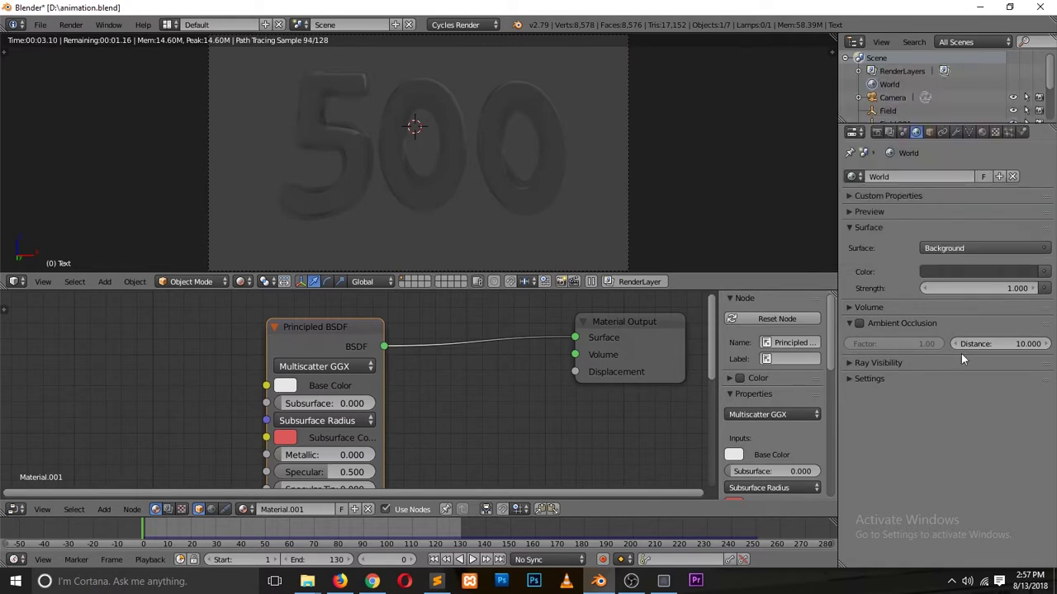
left_click(1042, 274)
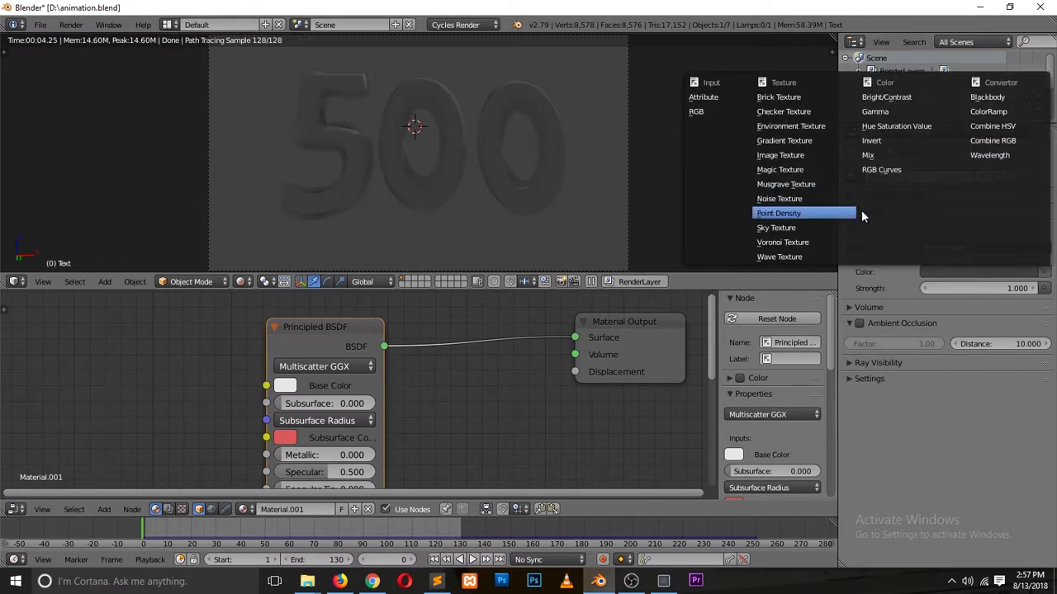
left_click(812, 124)
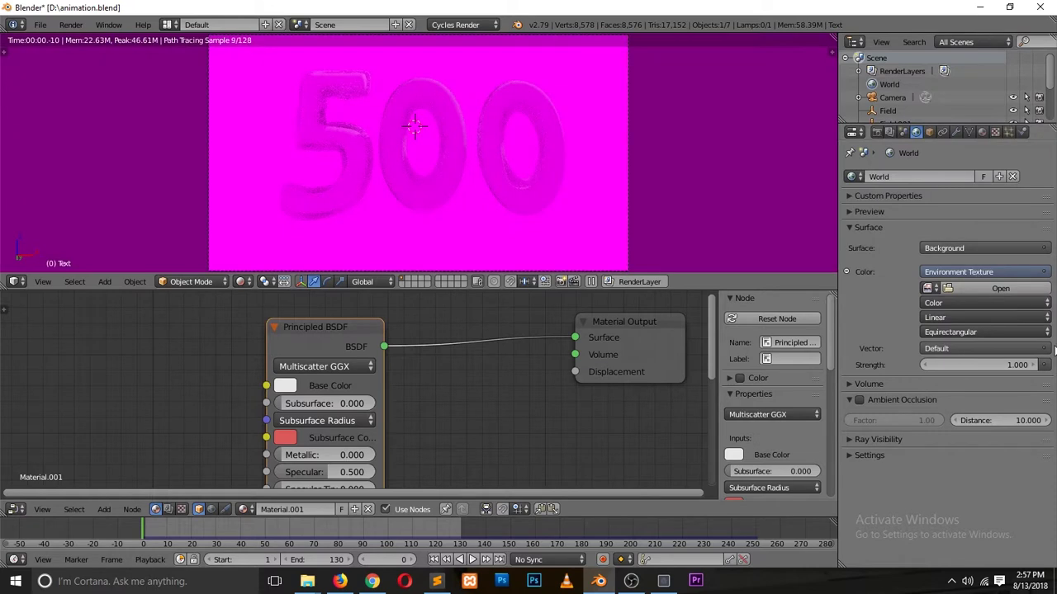
- Load the kiara_8_sunset image into the world's environment texture, browsing the files as thumbnails
left_click(999, 289)
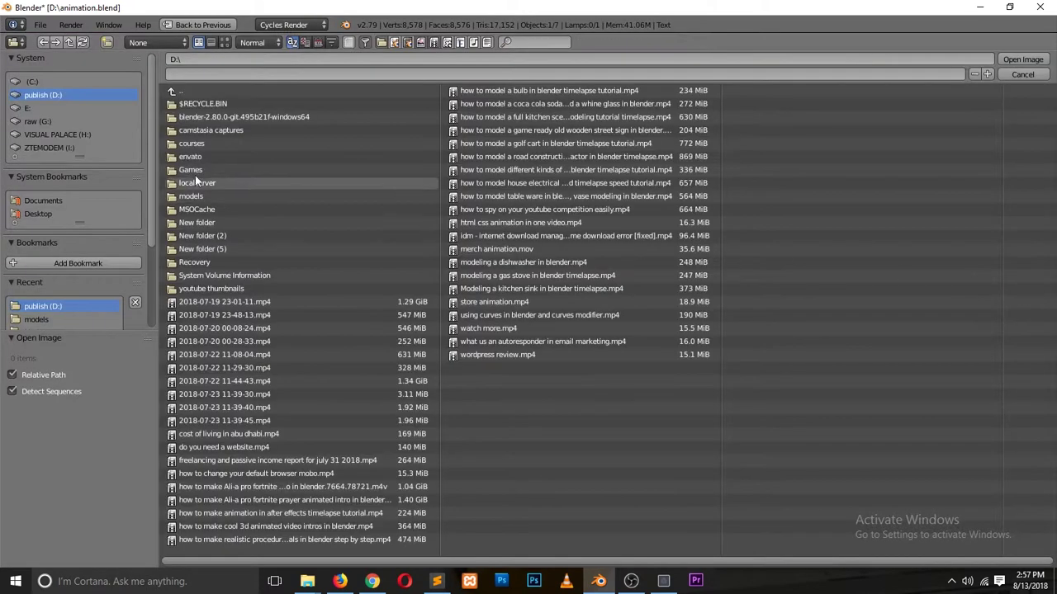
left_click(225, 42)
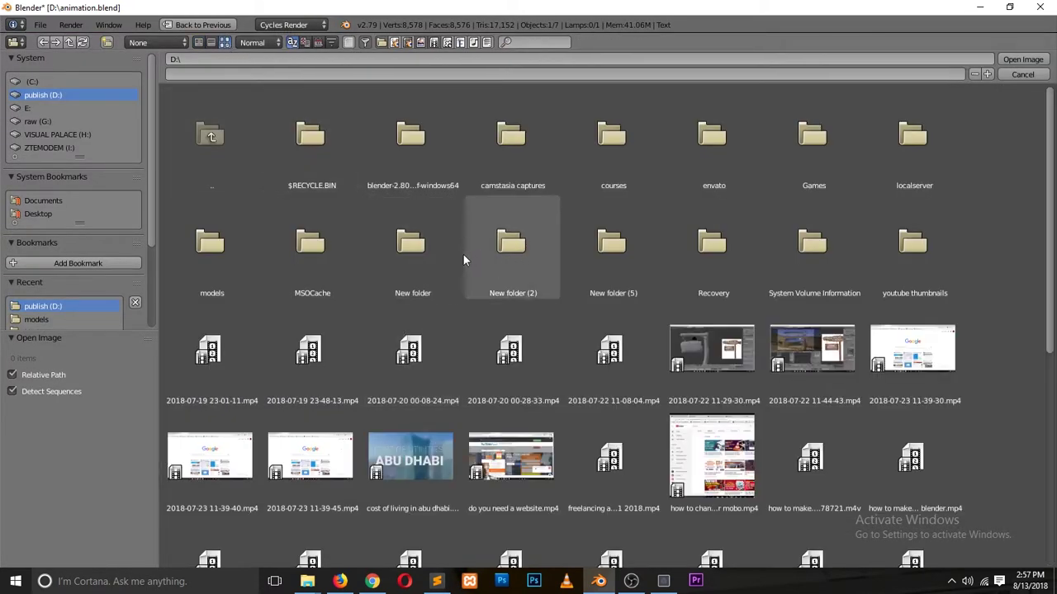
double_click(639, 356)
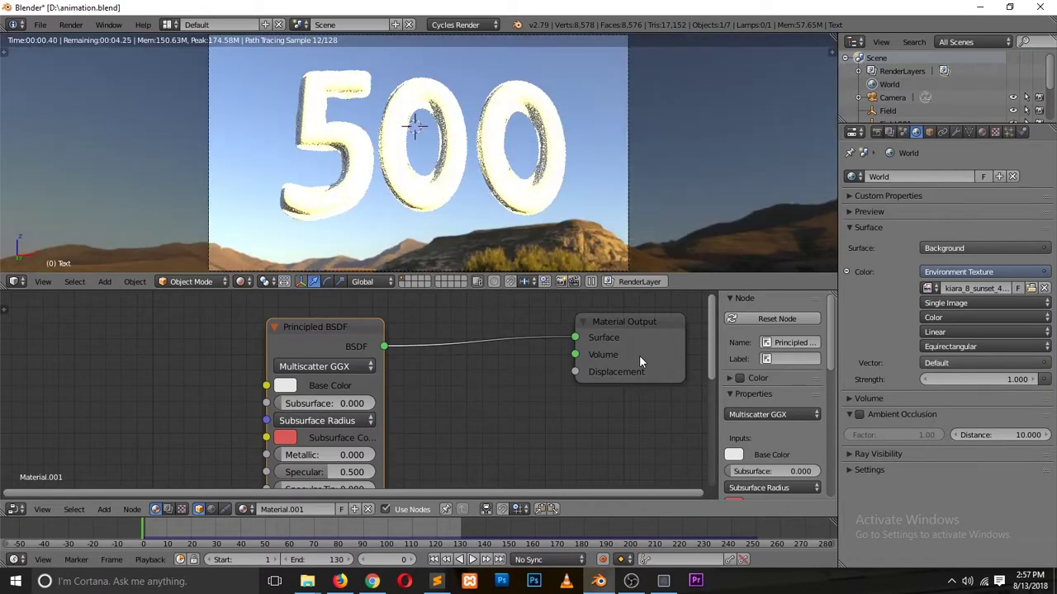
- Set the scene's color management view to Filmic and the sequencer color space to Filmic Log
left_click(891, 132)
left_click(905, 132)
scroll(867, 463, "down", 5)
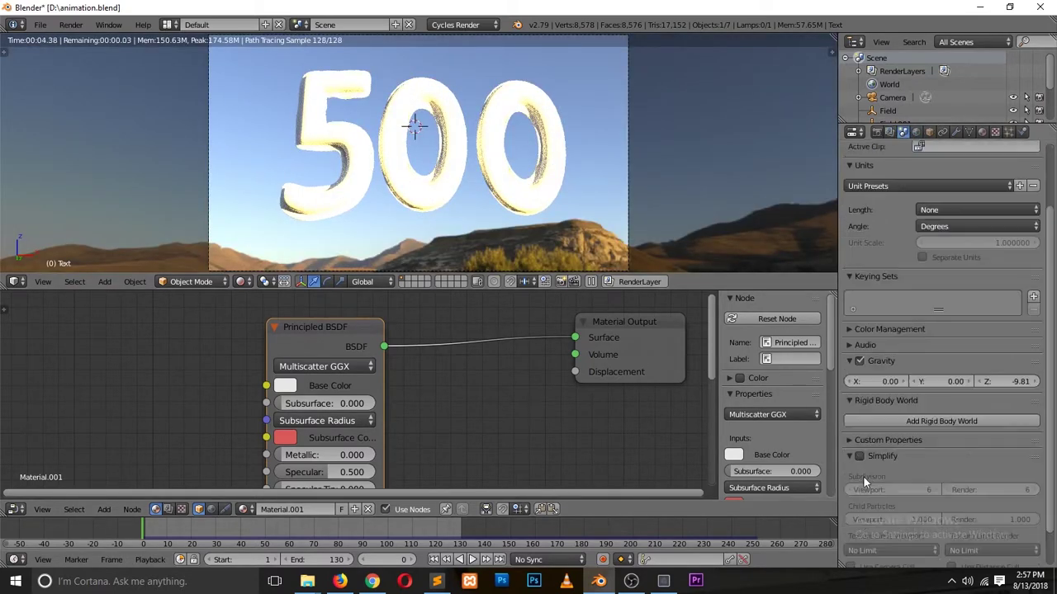
left_click(850, 416)
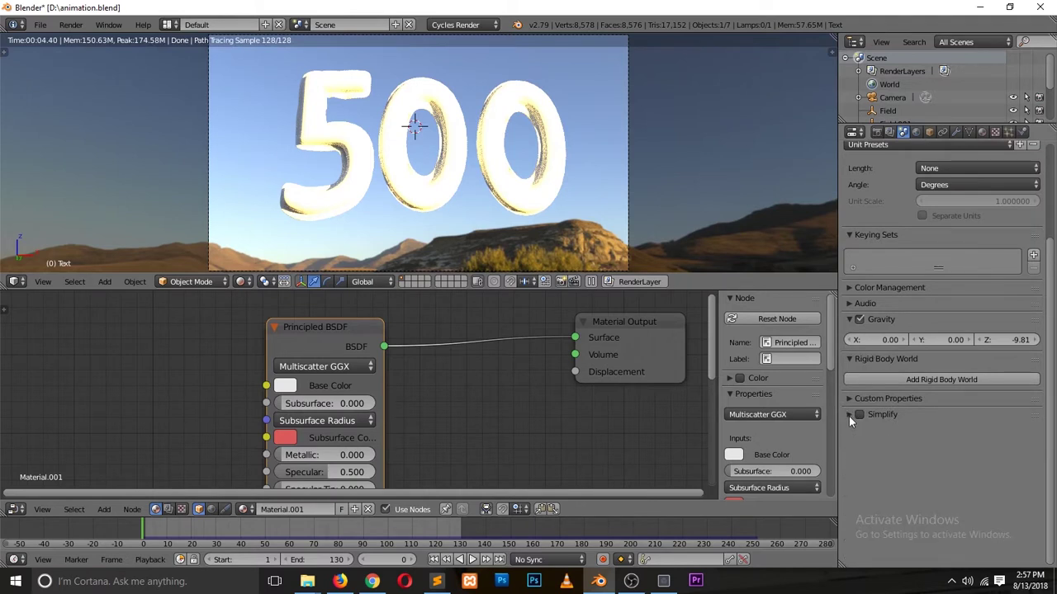
left_click(861, 290)
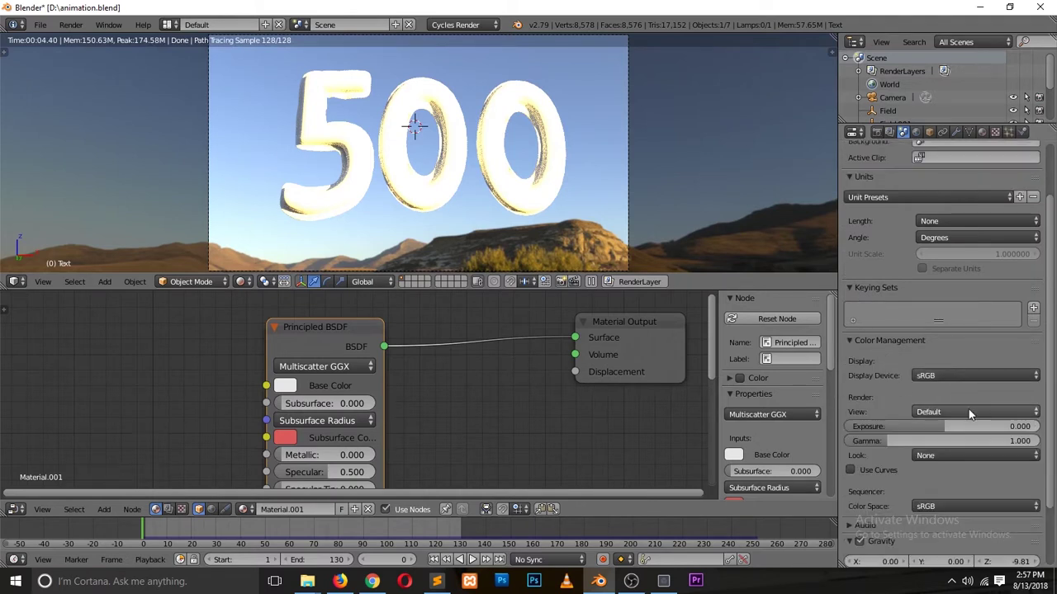
left_click(970, 414)
key("Return")
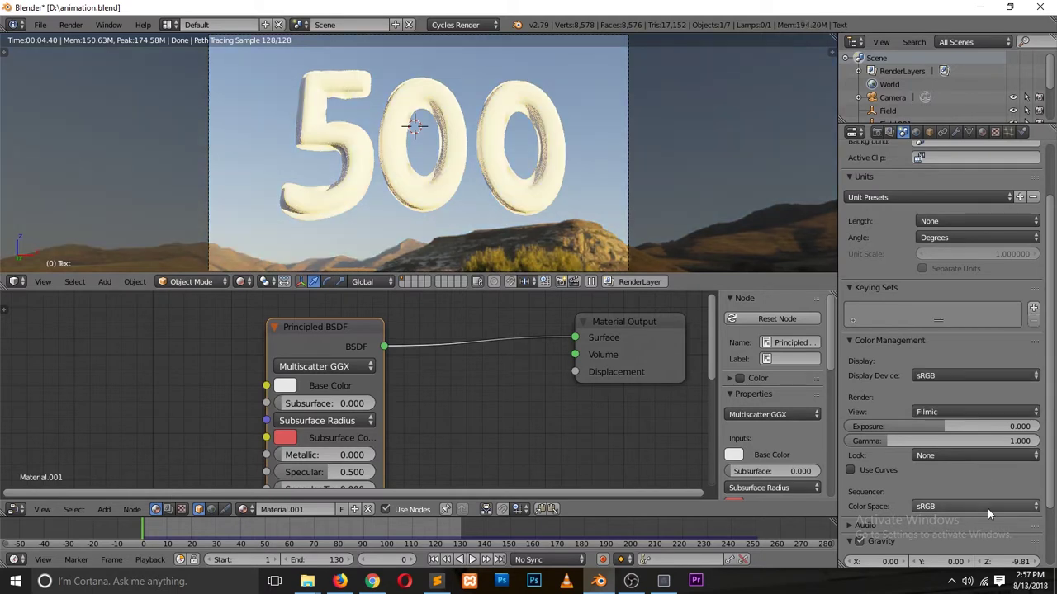
left_click(988, 509)
left_click(978, 493)
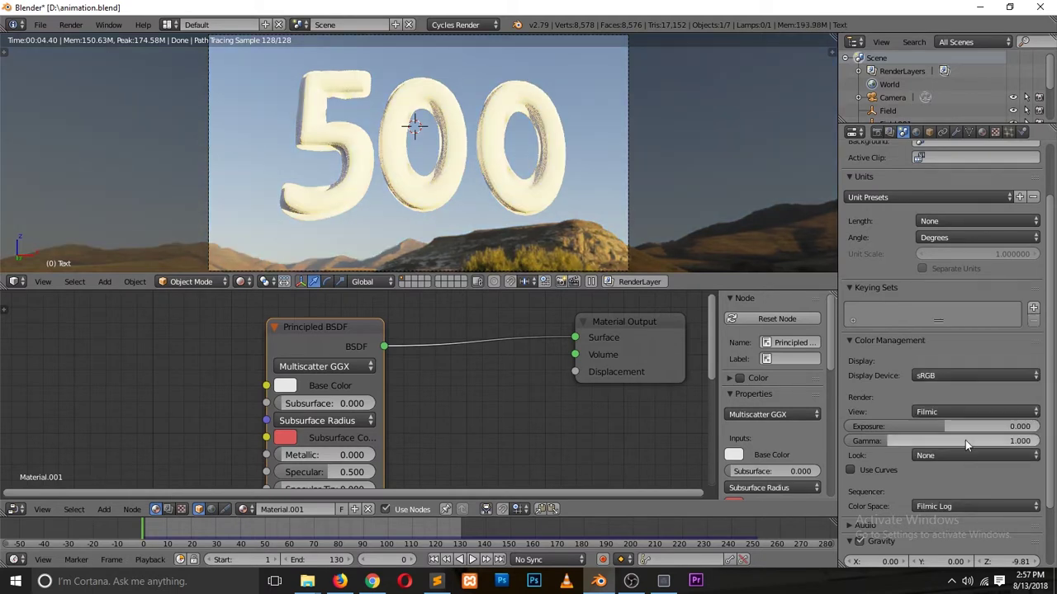
- Set the scene's color management look to Base Contrast
left_click(970, 454)
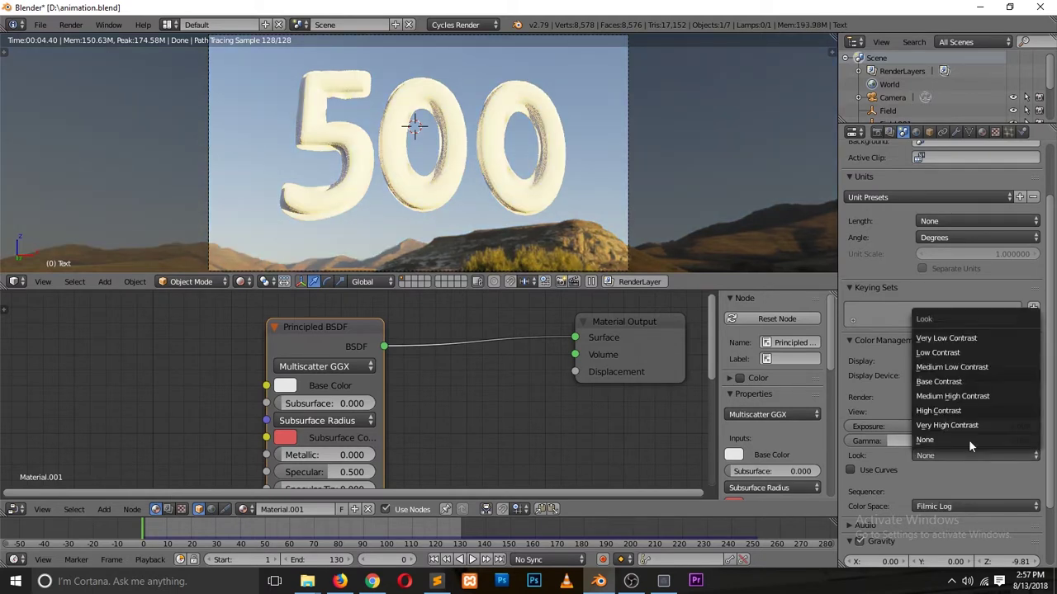
left_click(981, 380)
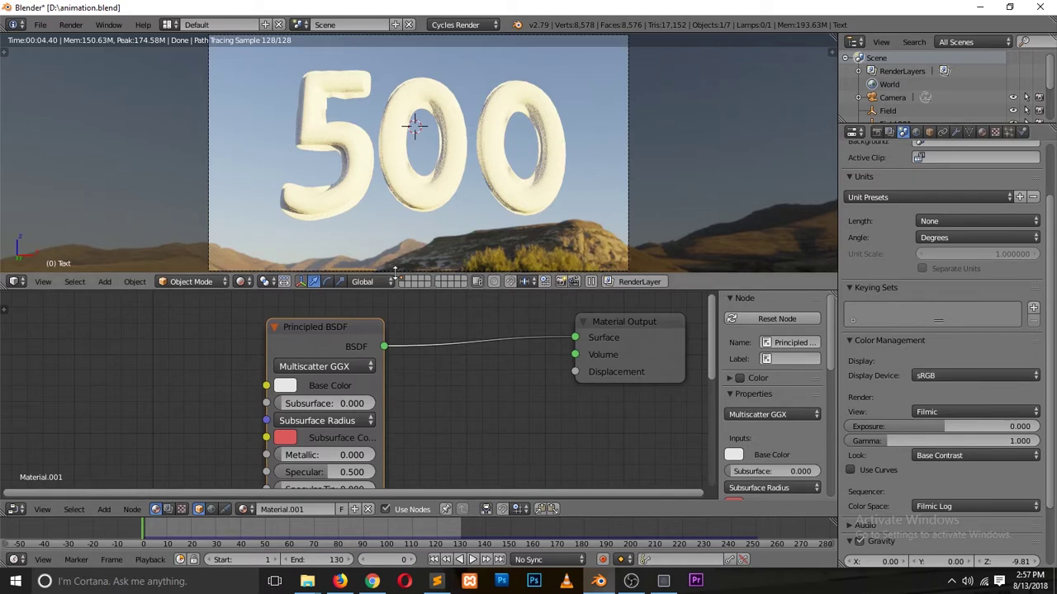
- Move the Principled BSDF node farther from the Material Output and set its base color to pink
scroll(489, 136, "up", 3)
scroll(413, 233, "down", 3)
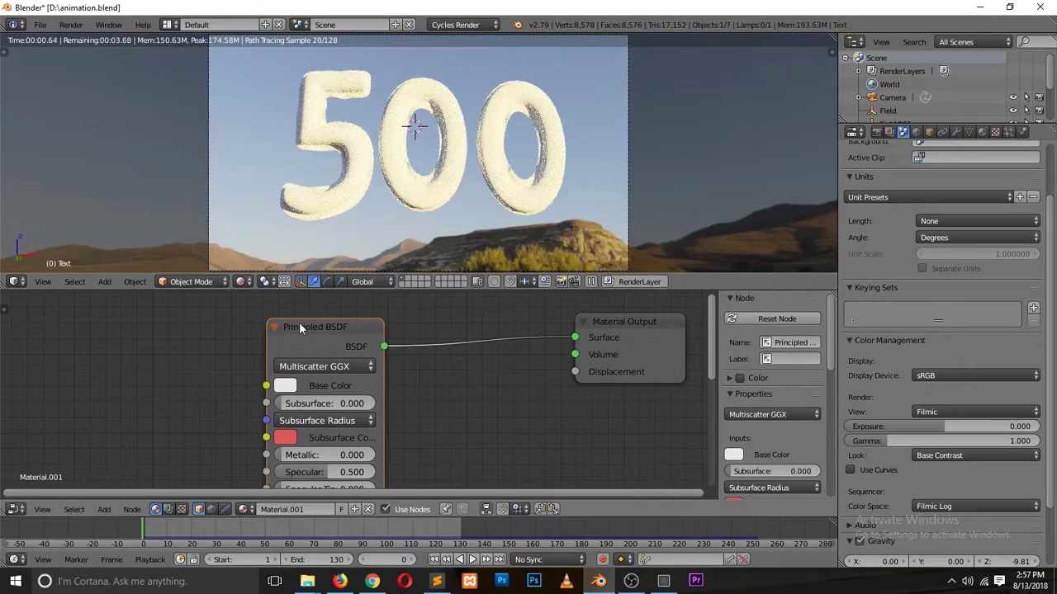
left_click_drag(302, 329, 188, 329)
scroll(328, 372, "down", 1)
scroll(321, 434, "down", 1)
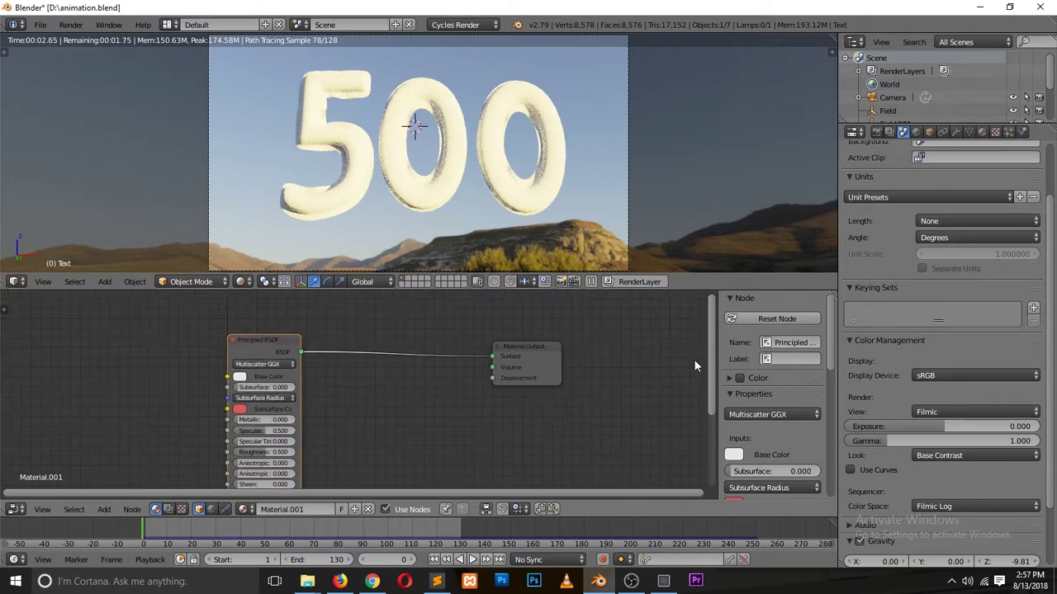
scroll(440, 401, "up", 3)
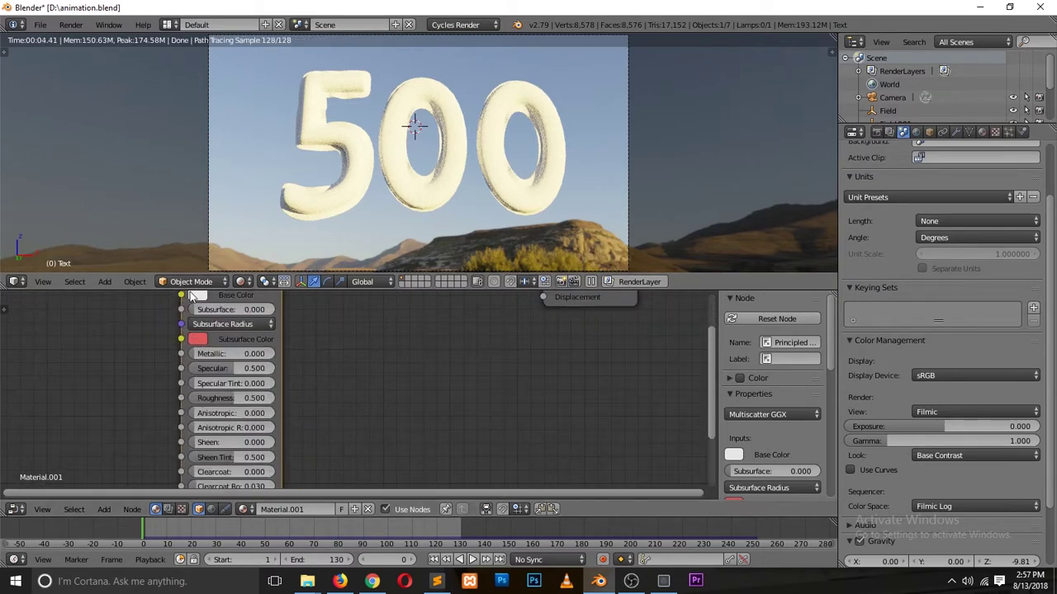
left_click(203, 297)
left_click_drag(283, 158, 256, 191)
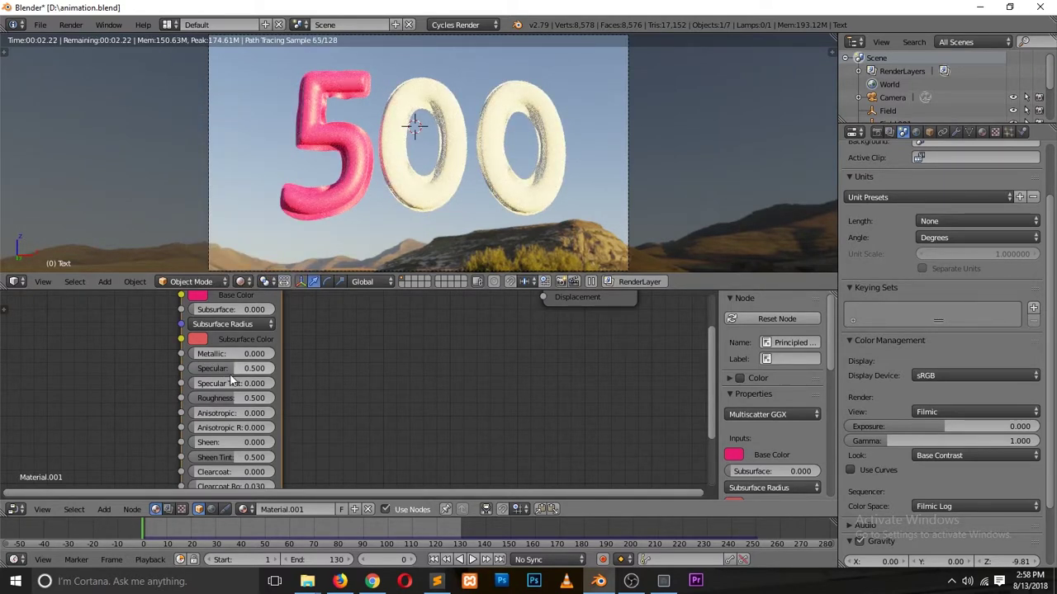
- Set the pink Principled BSDF's roughness to 0.050 and its sheen to 1.000
left_click_drag(234, 399, 355, 411)
left_click_drag(247, 399, 221, 400)
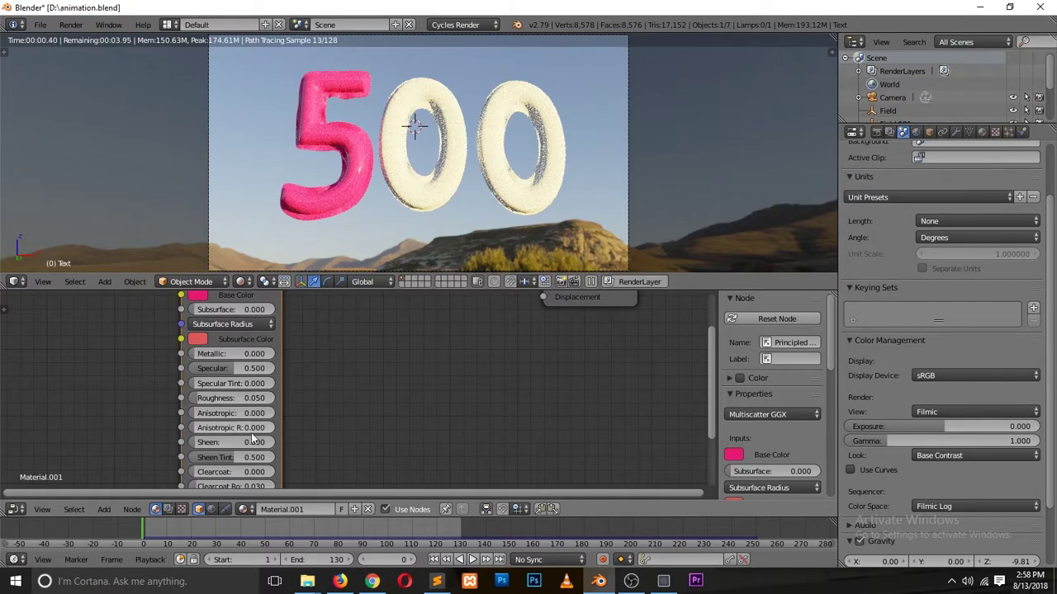
left_click_drag(215, 473, 190, 474)
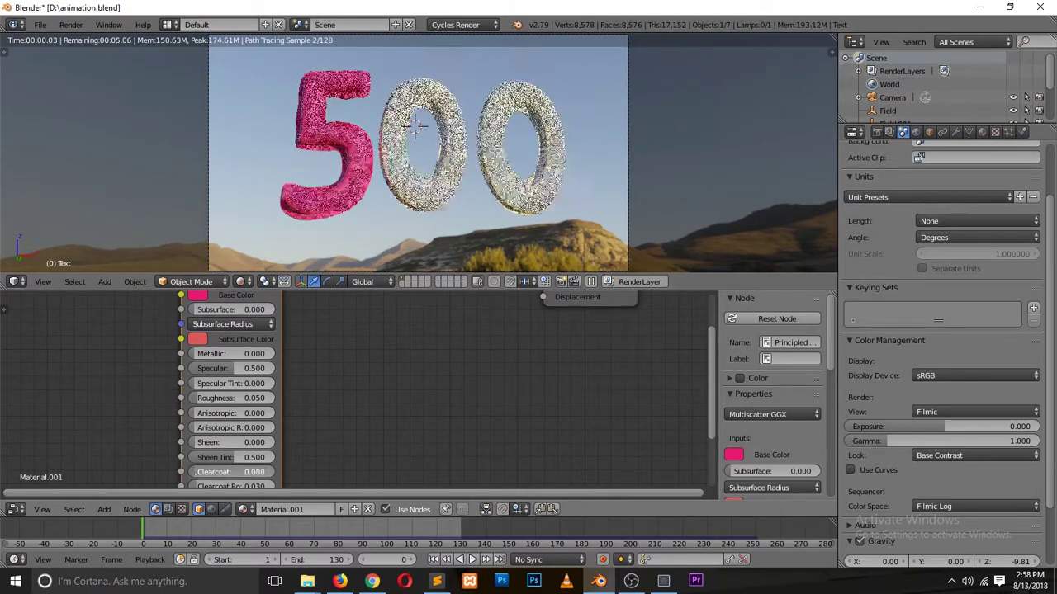
left_click_drag(710, 368, 704, 411)
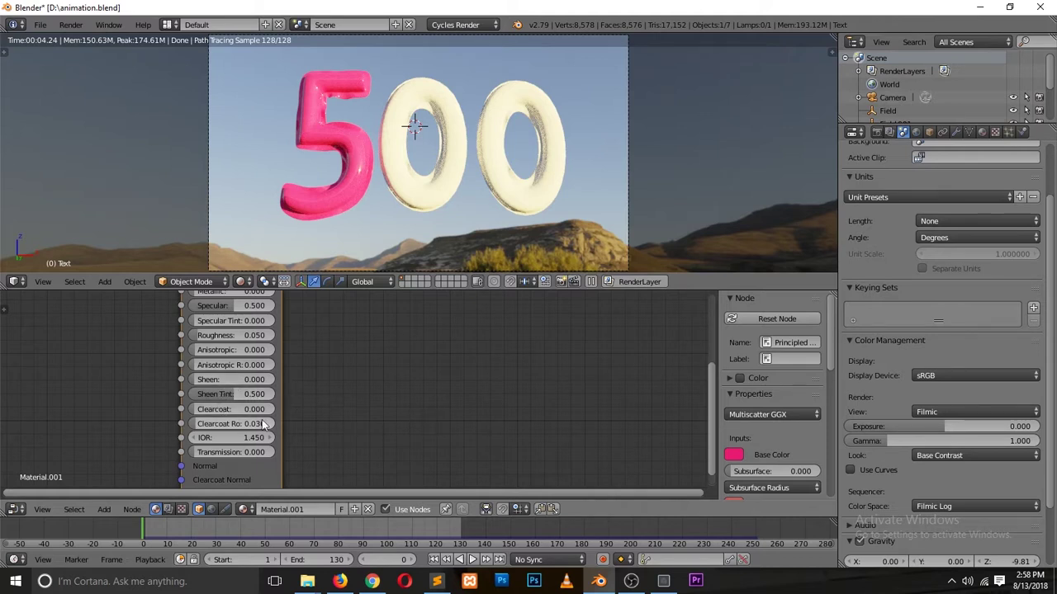
left_click_drag(218, 379, 275, 383)
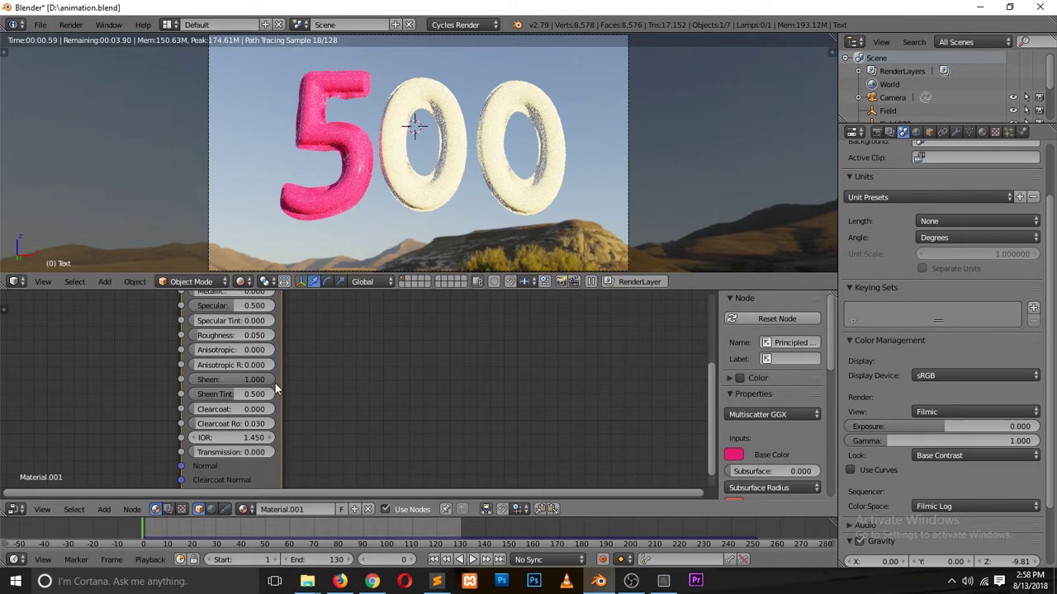
- Insert a Mix Shader before the Material Output and feed the Principled BSDF into its second shader input
left_click_drag(711, 393, 708, 316)
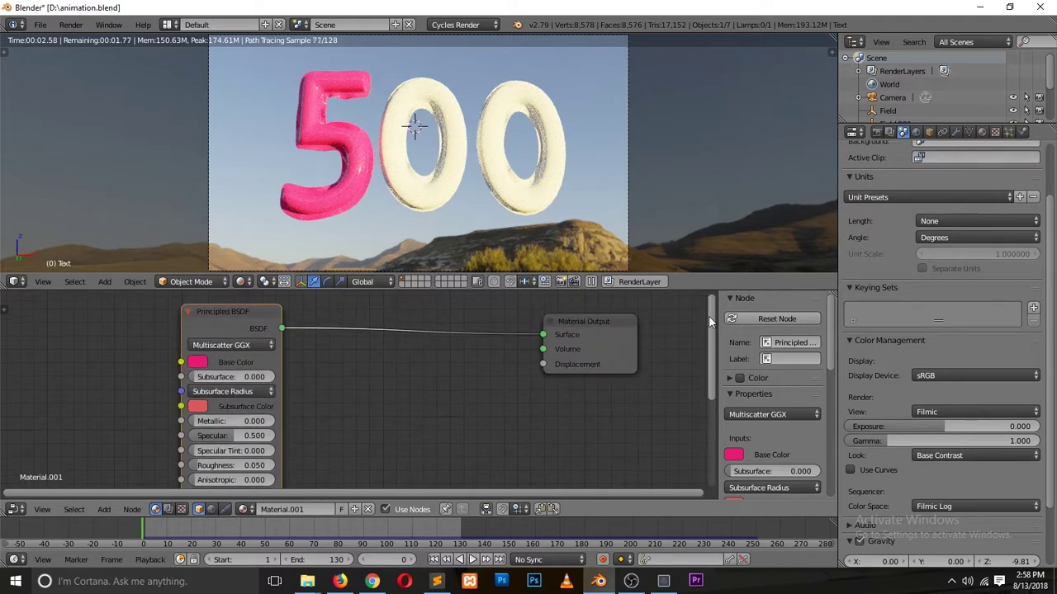
left_click_drag(245, 341, 205, 401)
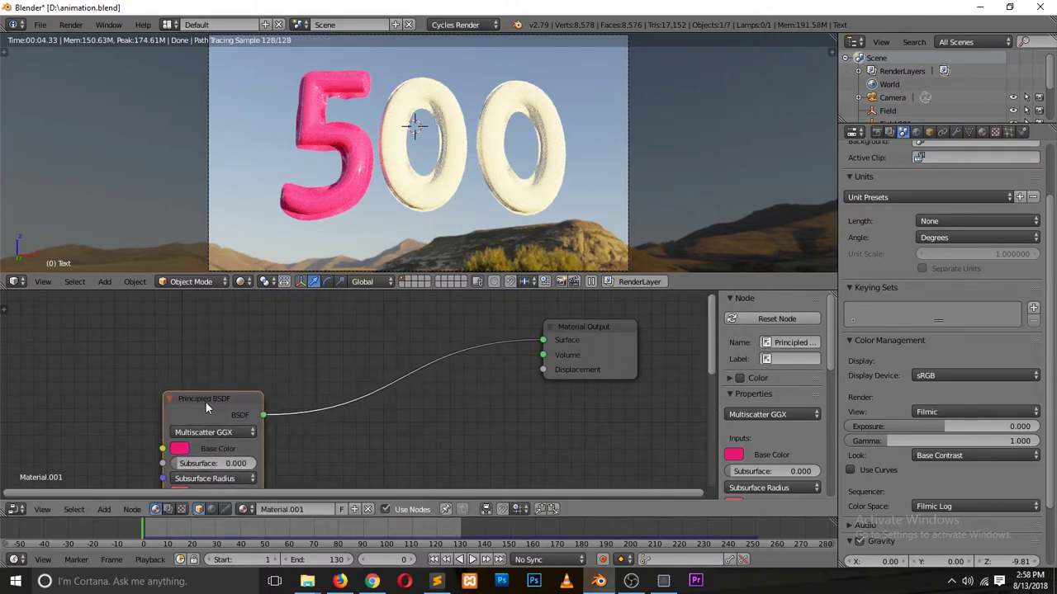
key("shift+a")
mouse_move(219, 361)
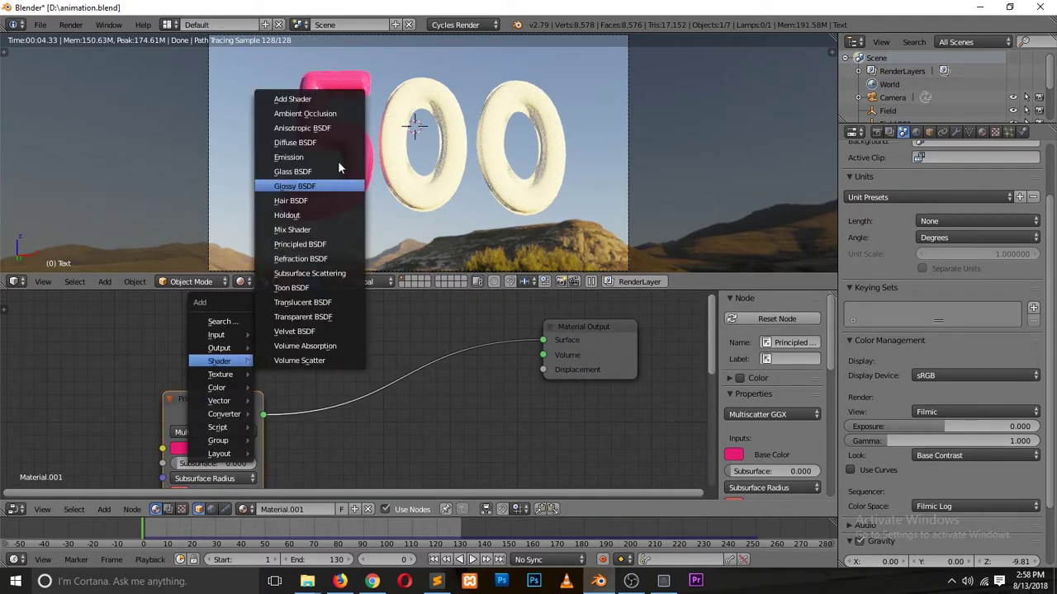
left_click(301, 229)
left_click(362, 331)
mouse_move(359, 381)
left_mouse_down()
mouse_move(350, 397)
mouse_move(340, 382)
left_mouse_up()
left_click_drag(261, 415, 361, 396)
- Try a Translucent BSDF in the Mix Shader's first shader input with the factor at 0.000, and delete that node
key("shift+a")
mouse_move(350, 384)
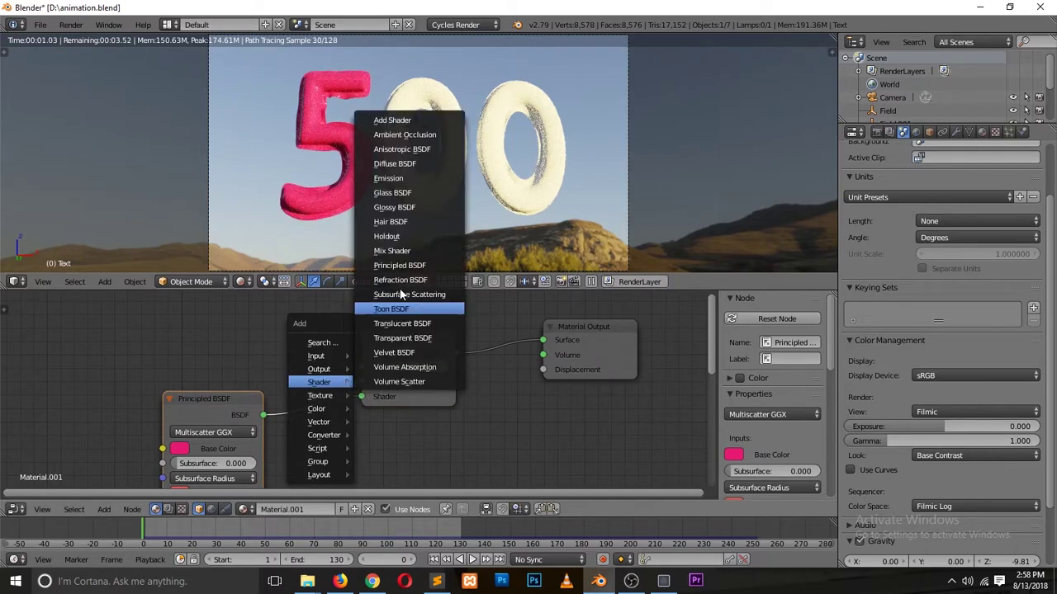
left_click(419, 330)
left_click(124, 314)
left_click_drag(222, 332, 361, 381)
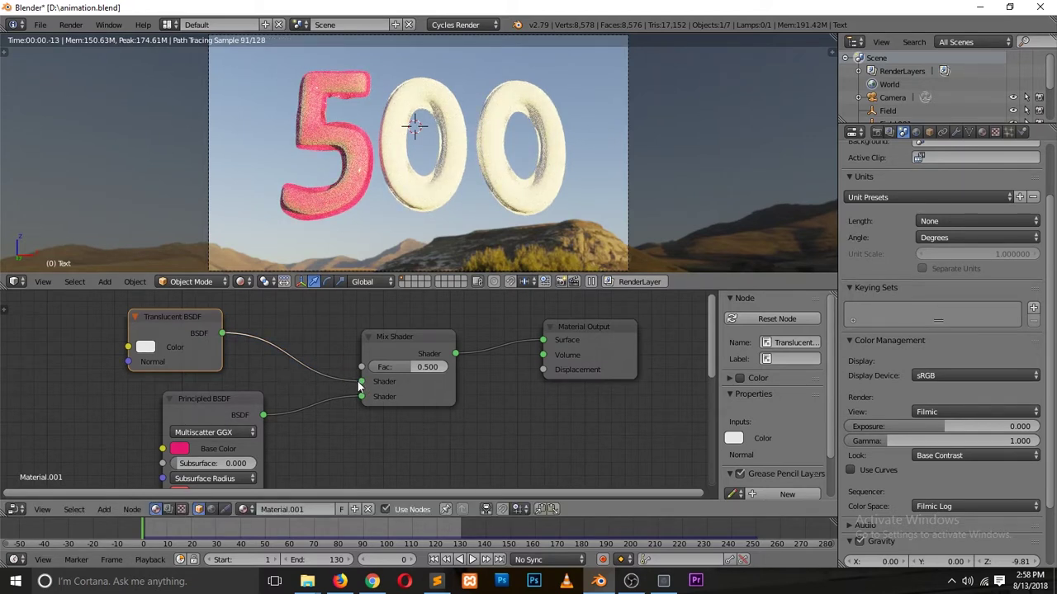
left_click_drag(420, 368, 334, 373)
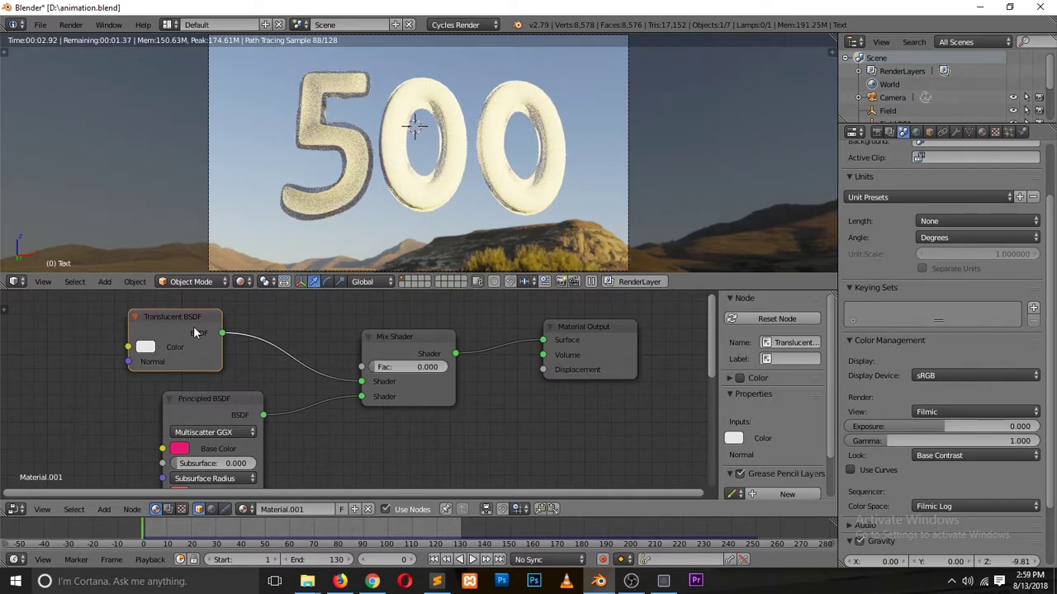
key("x")
key("shift+a")
key("Escape")
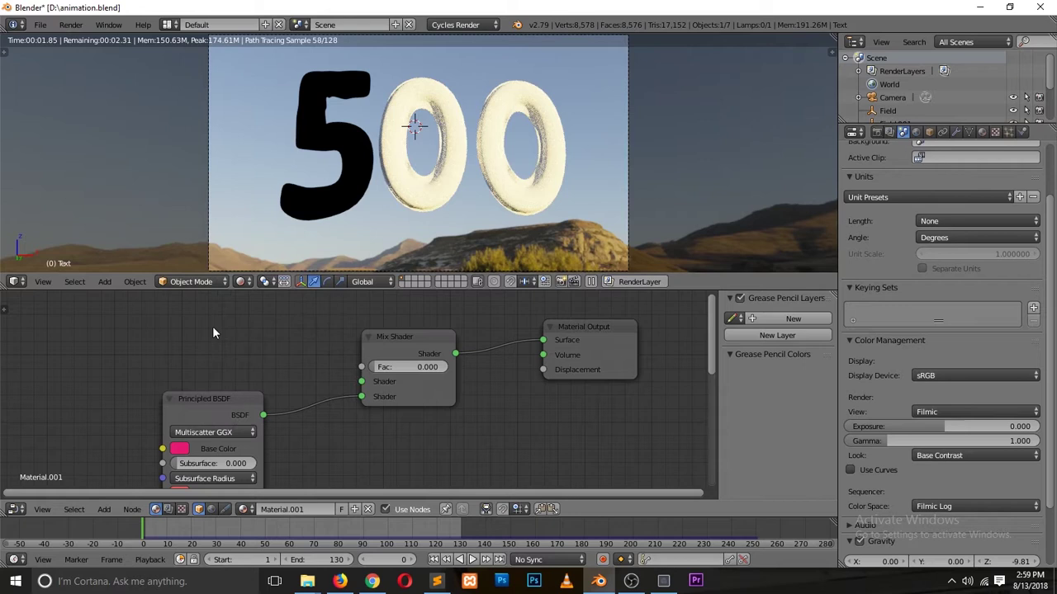
- Add a Transparent BSDF feeding the Mix Shader's first shader input and raise the mix factor to about 0.436
key("shift+a")
mouse_move(208, 339)
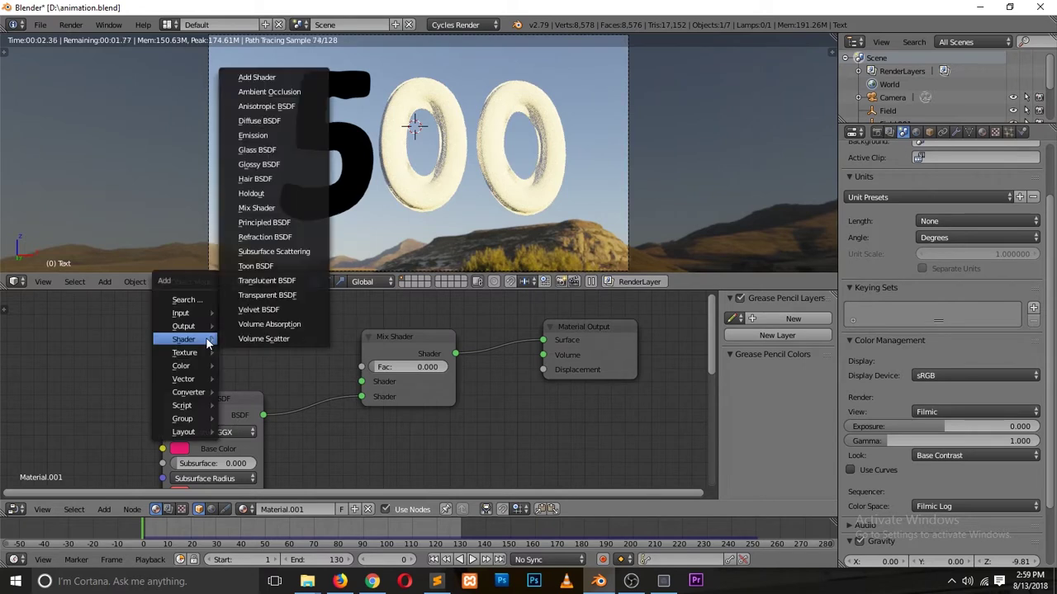
left_click(287, 296)
left_click(220, 347)
left_click_drag(236, 353, 279, 365)
left_click_drag(365, 386, 362, 381)
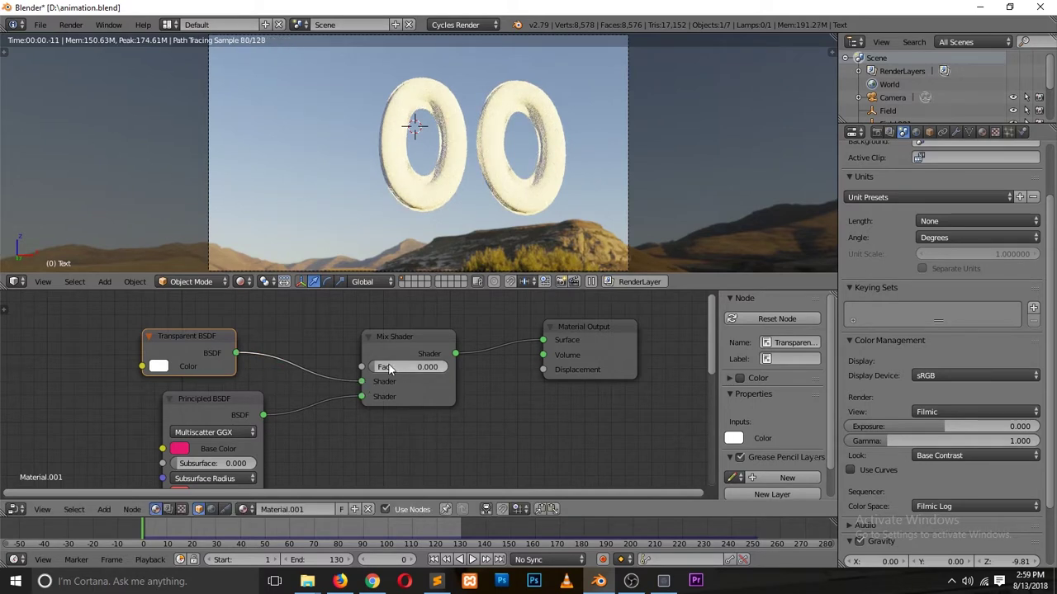
left_click_drag(384, 369, 406, 367)
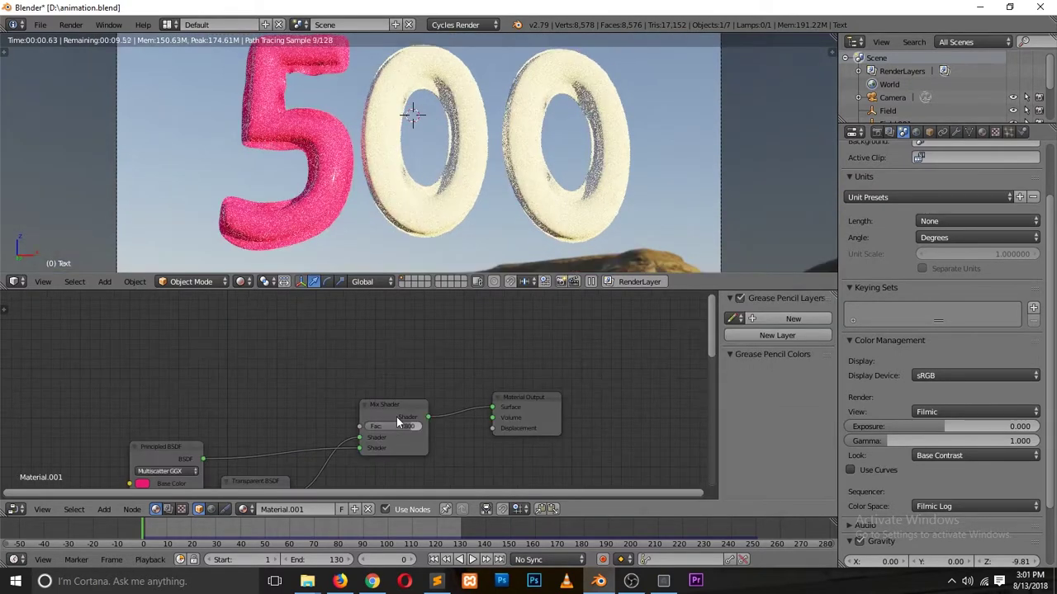
- Reposition the Transparent BSDF node above the Principled BSDF in the node layout
scroll(393, 402, "down", 1)
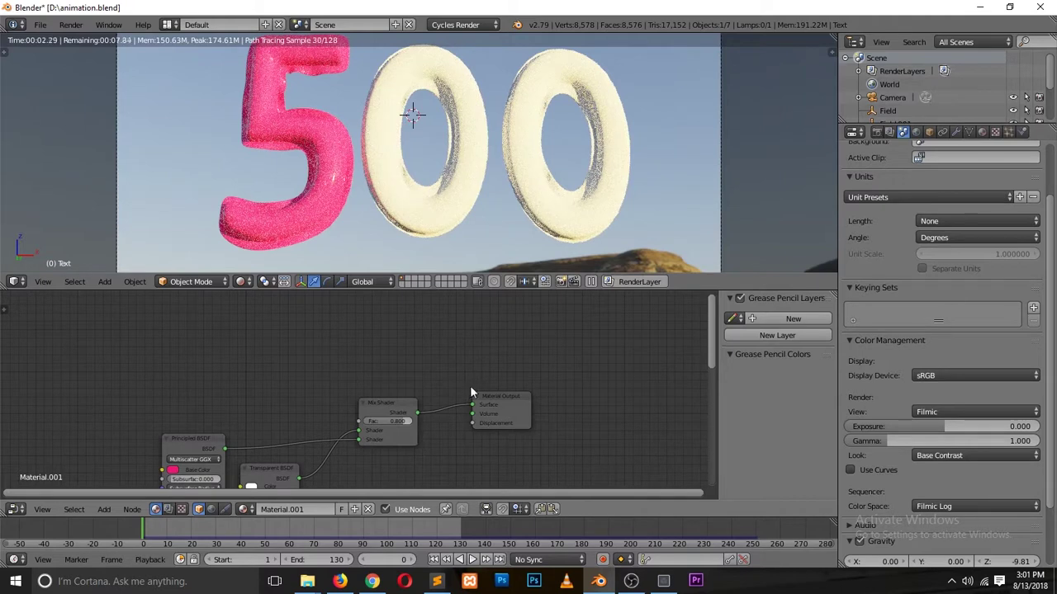
right_click_drag(291, 479, 186, 368)
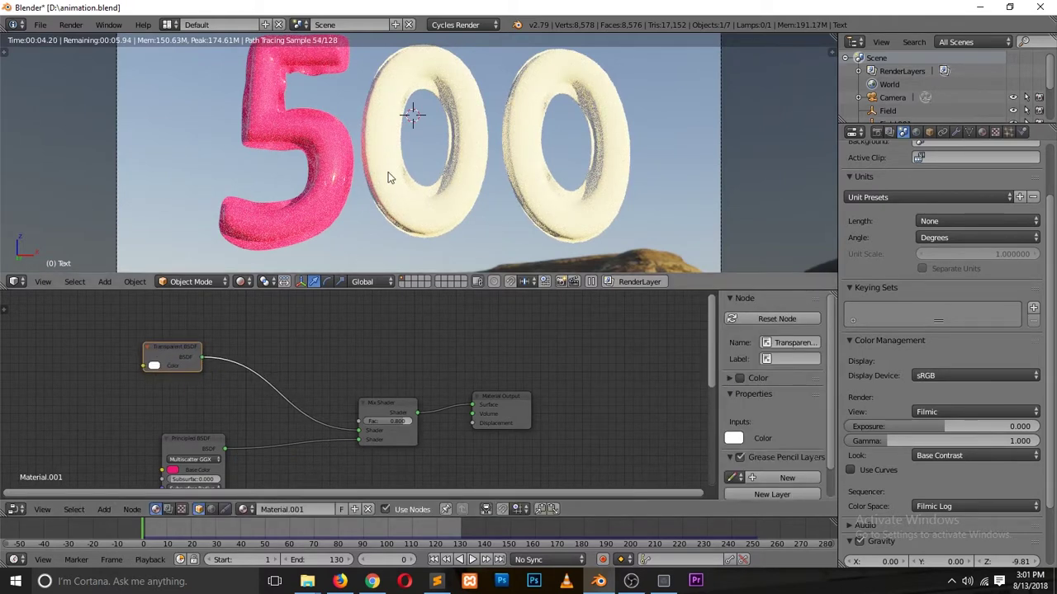
- Assign the 5's pink material, Material.001, to the last zero and the middle zero
right_click(552, 169)
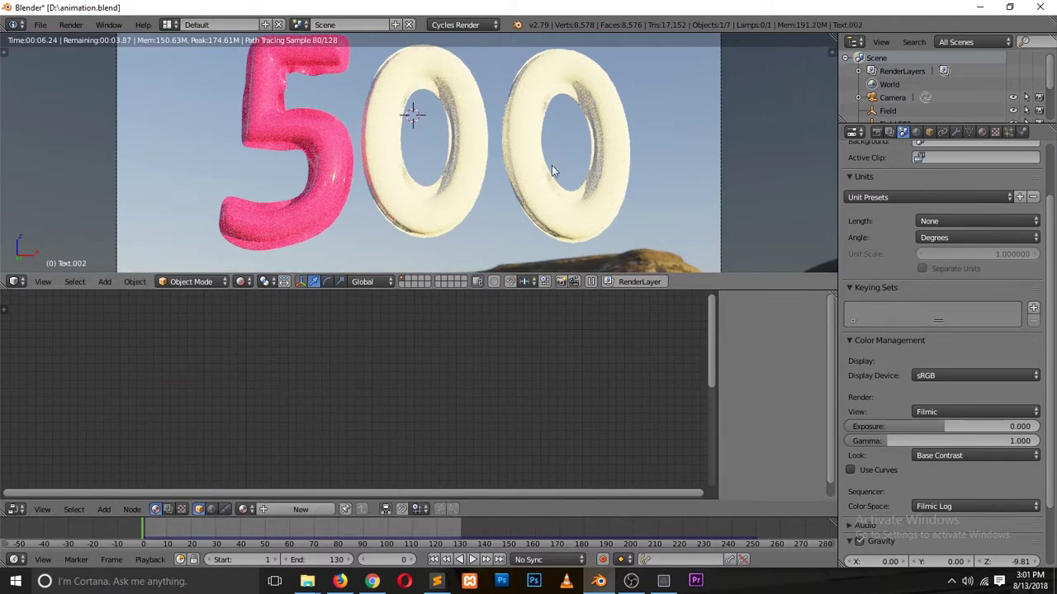
right_click(473, 162, "shift")
left_click(240, 508)
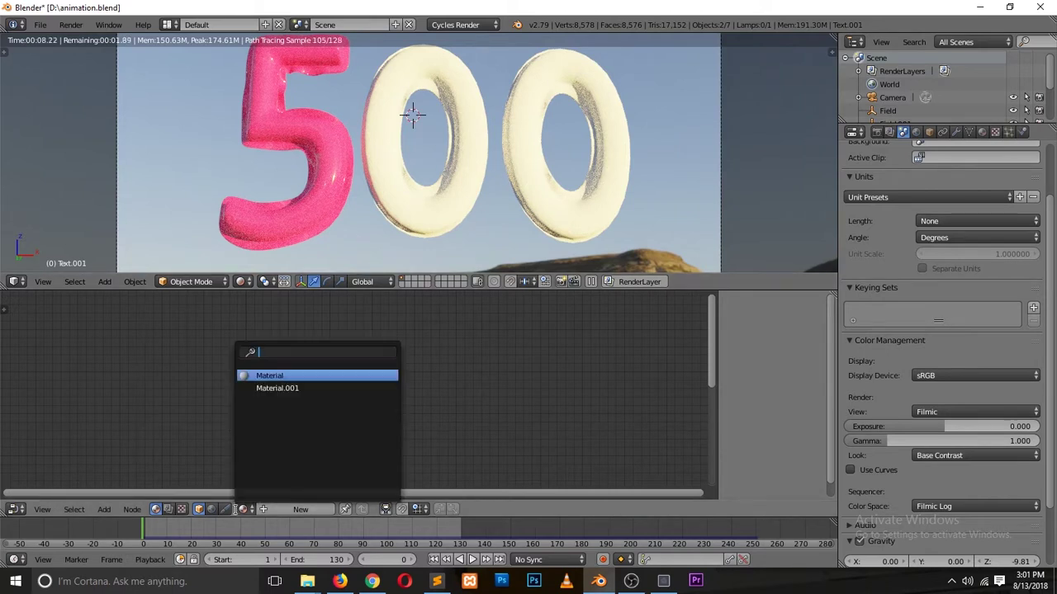
left_click(278, 388)
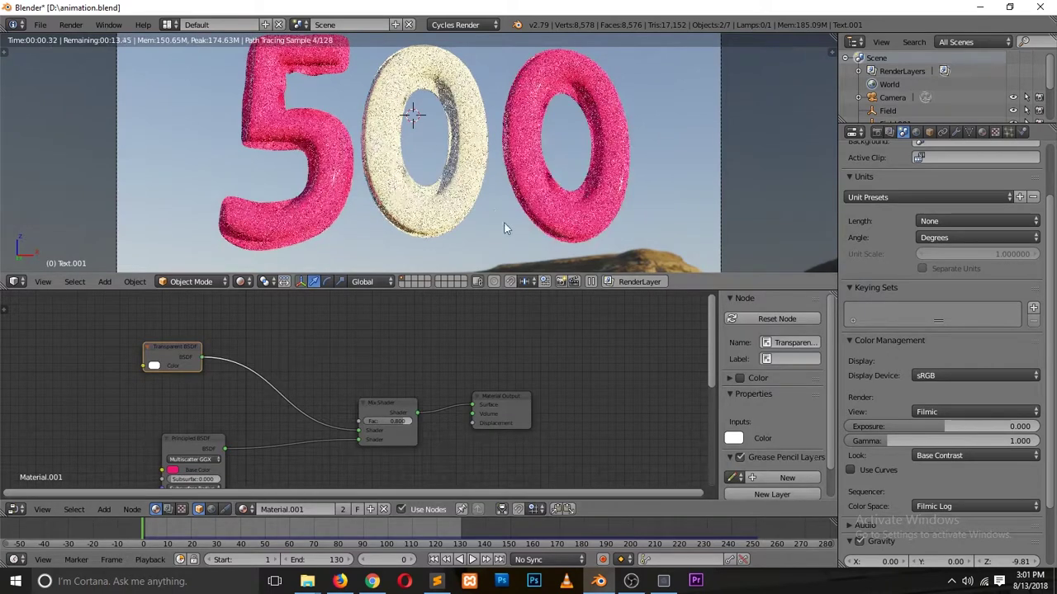
right_click(469, 207)
left_click(243, 508)
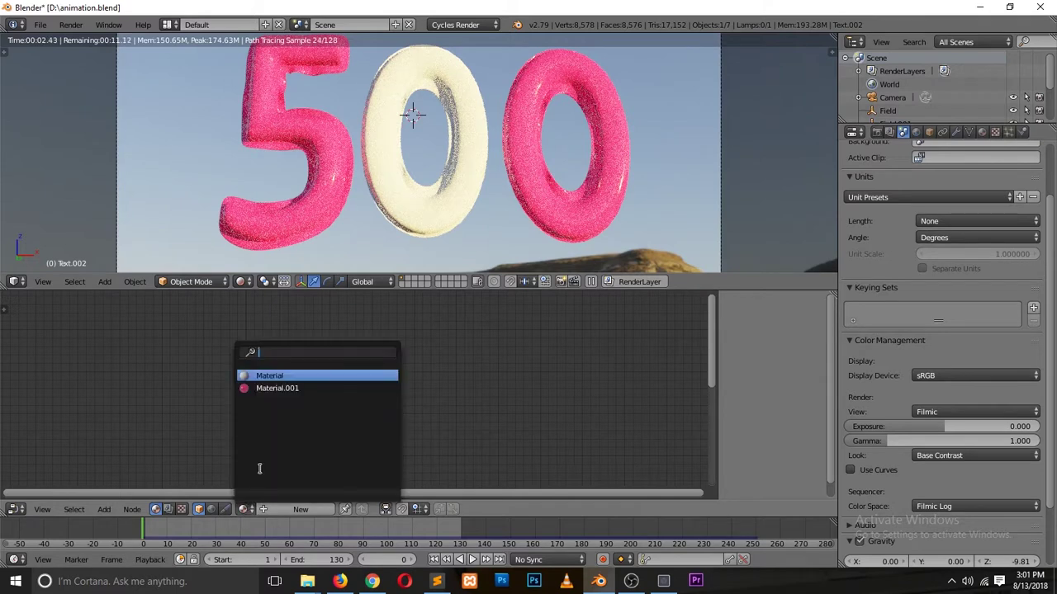
left_click(281, 387)
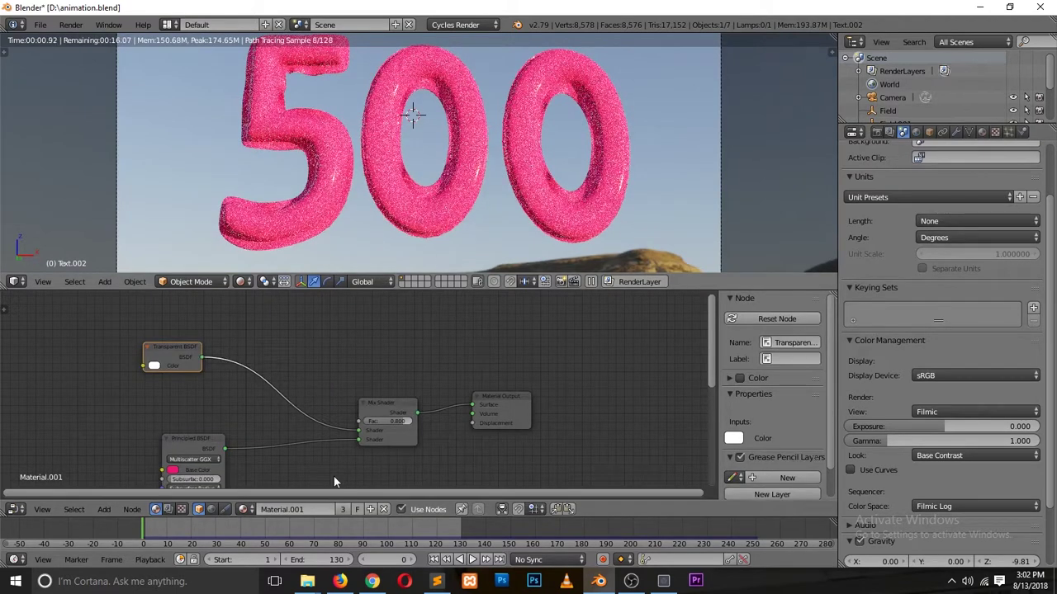
- Make the middle zero's material a single-user copy and set its Principled BSDF base color to orange
left_click(341, 509)
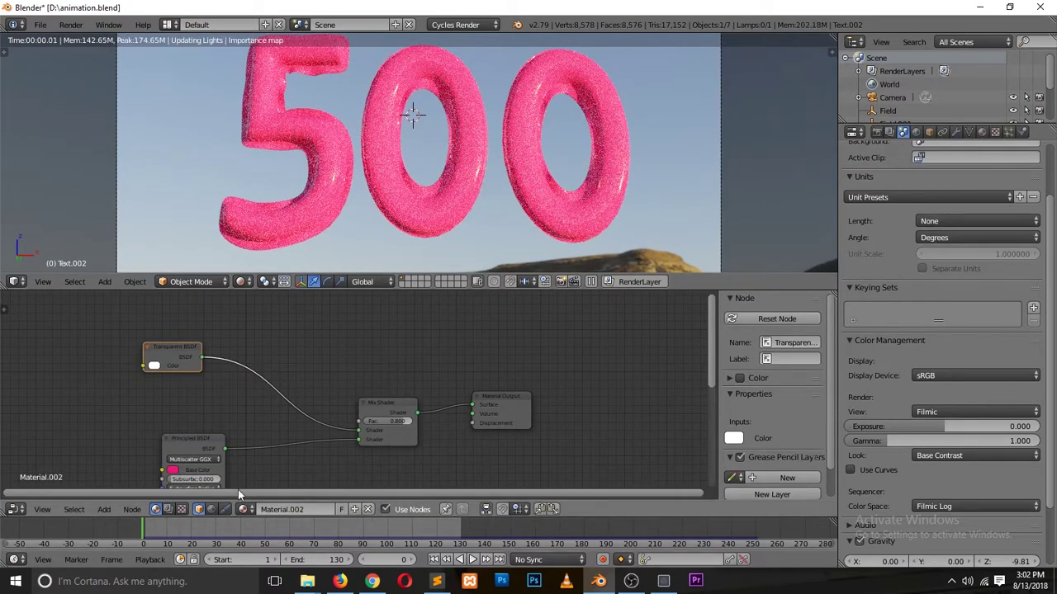
left_click(174, 470)
left_click(179, 398)
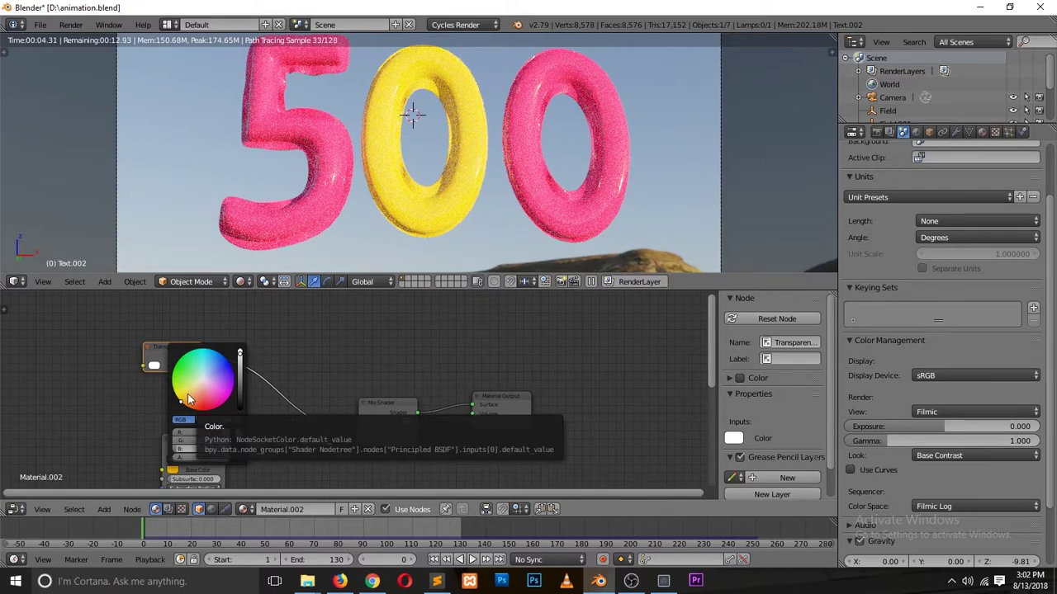
left_click(191, 405)
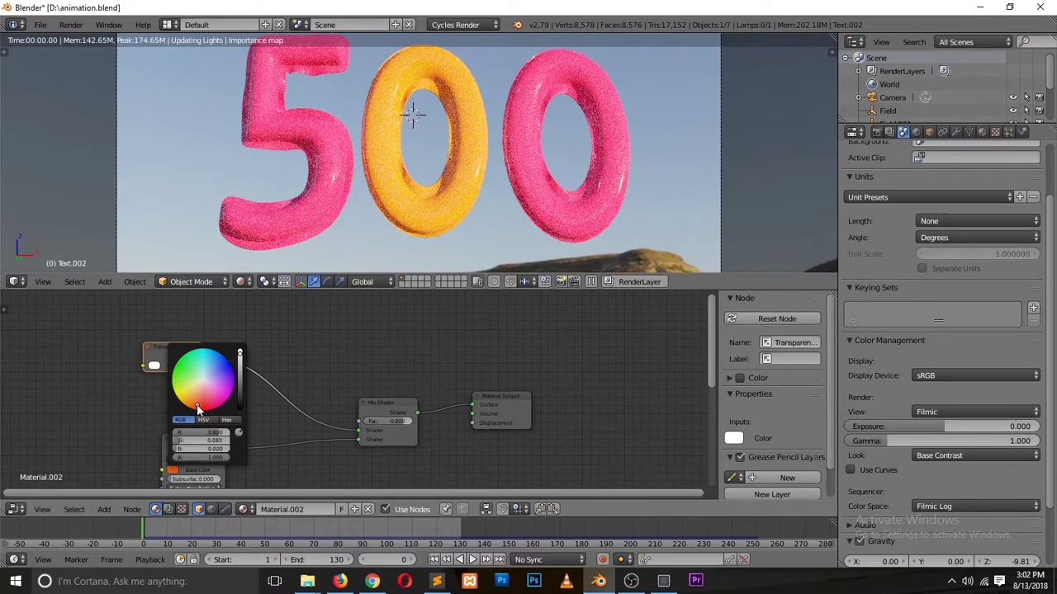
left_click(196, 405)
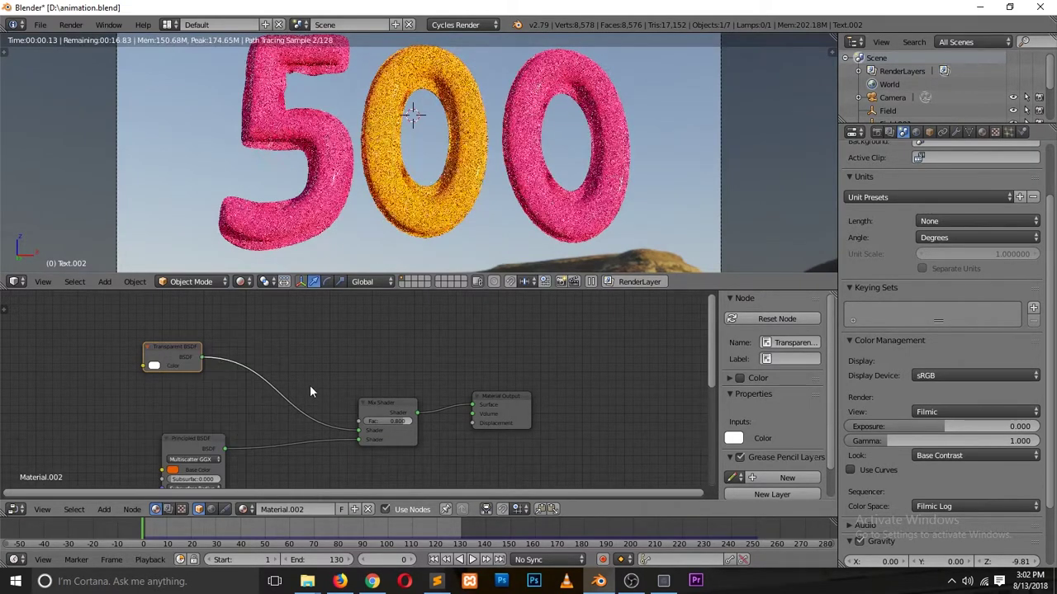
- Raise the Metallic value of the middle zero's Principled BSDF to 0.975
scroll(259, 427, "down", 1)
middle_click_drag(255, 485, 254, 434)
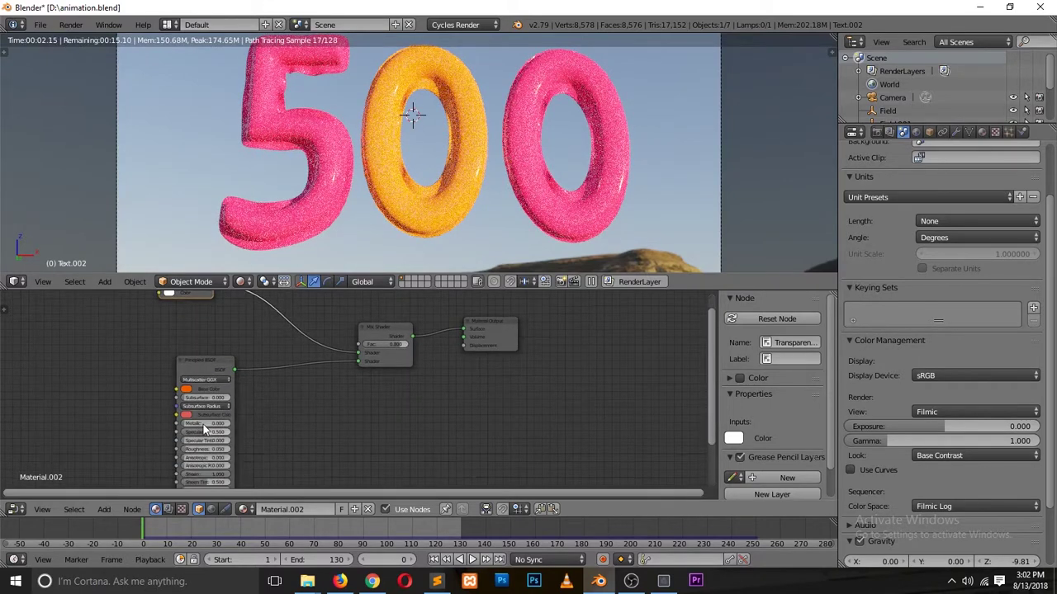
scroll(156, 431, "up", 2)
mouse_move(145, 435)
left_mouse_down()
mouse_move(196, 434)
mouse_move(164, 437)
left_mouse_up()
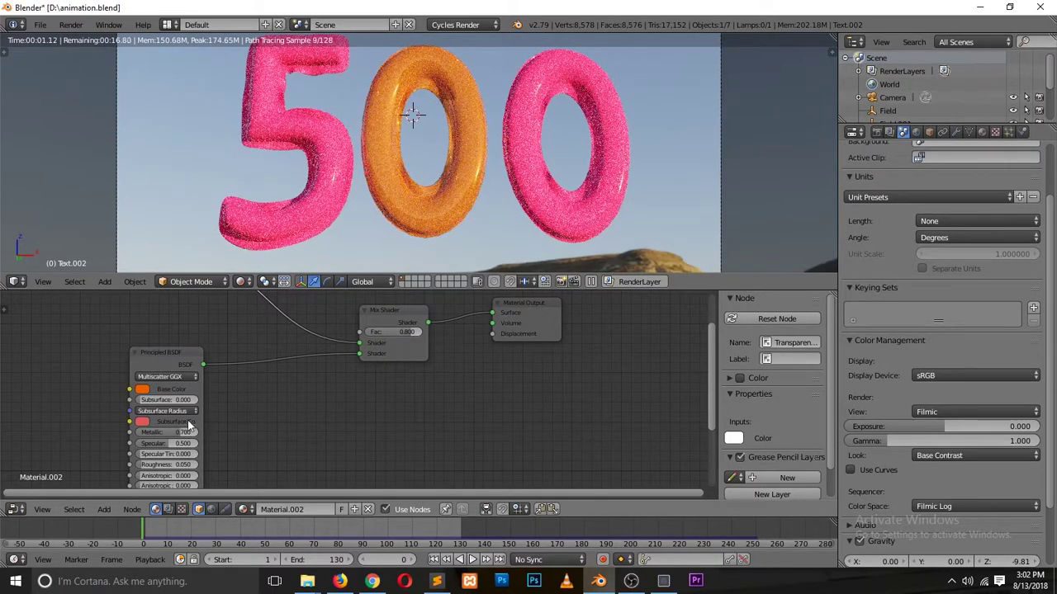
left_click_drag(189, 433, 206, 436)
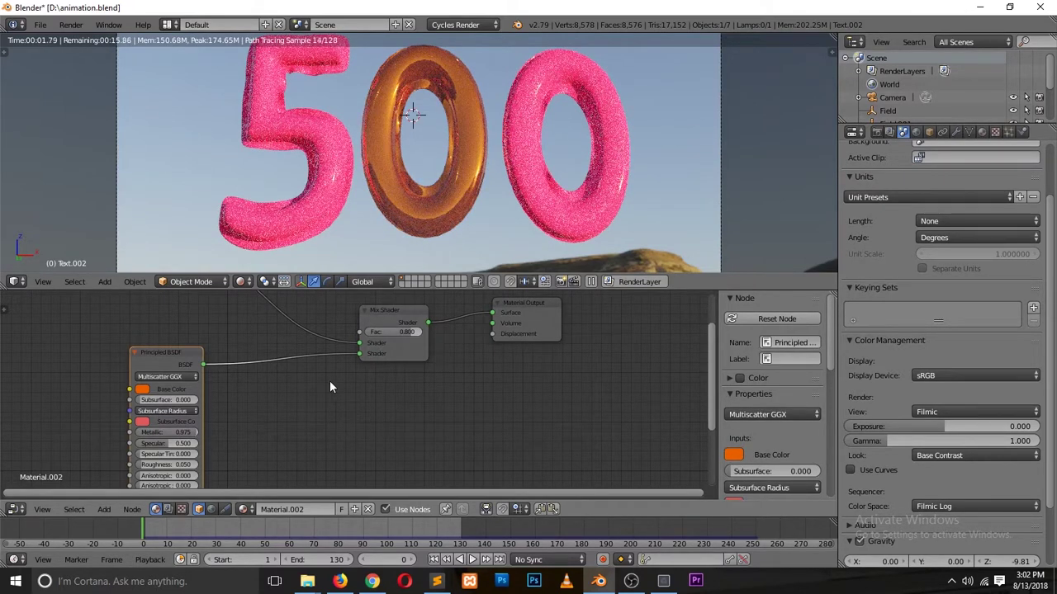
- Set the base color of the middle zero's Principled BSDF to golden yellow (R 0.800, G 0.604, B 0.008)
left_click(147, 389)
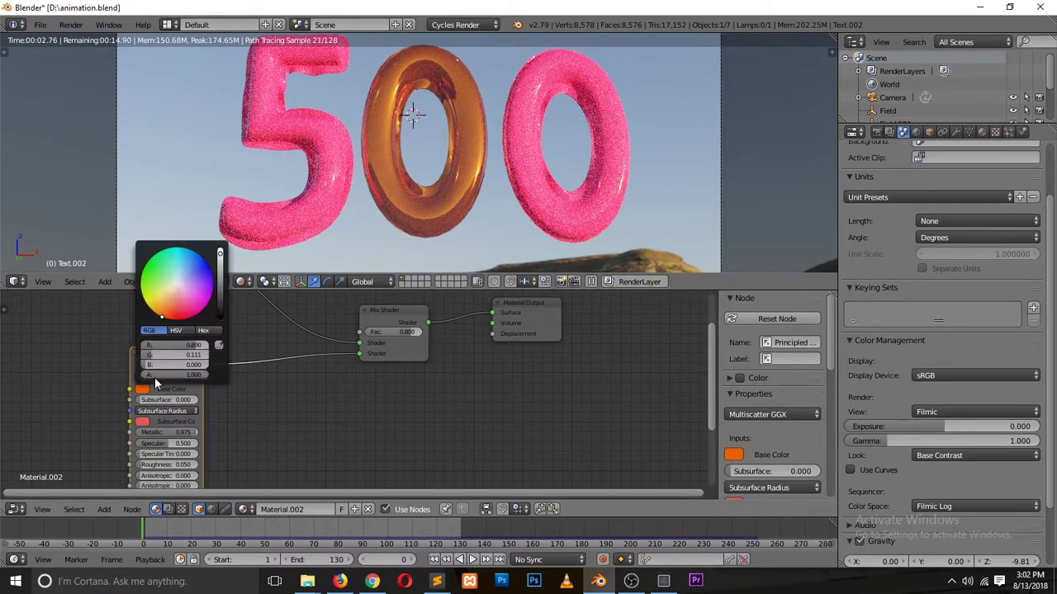
left_click(152, 307)
left_click(149, 305)
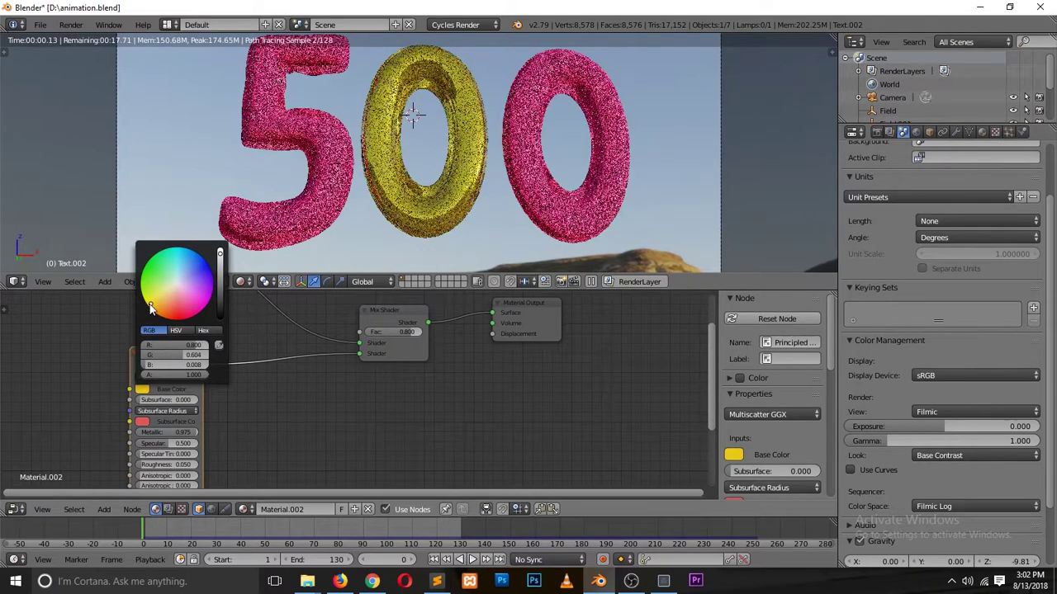
- Make the last zero's material a single-user copy and reposition its Principled BSDF node below the Transparent BSDF
middle_click_drag(347, 331, 364, 431)
right_click(542, 200)
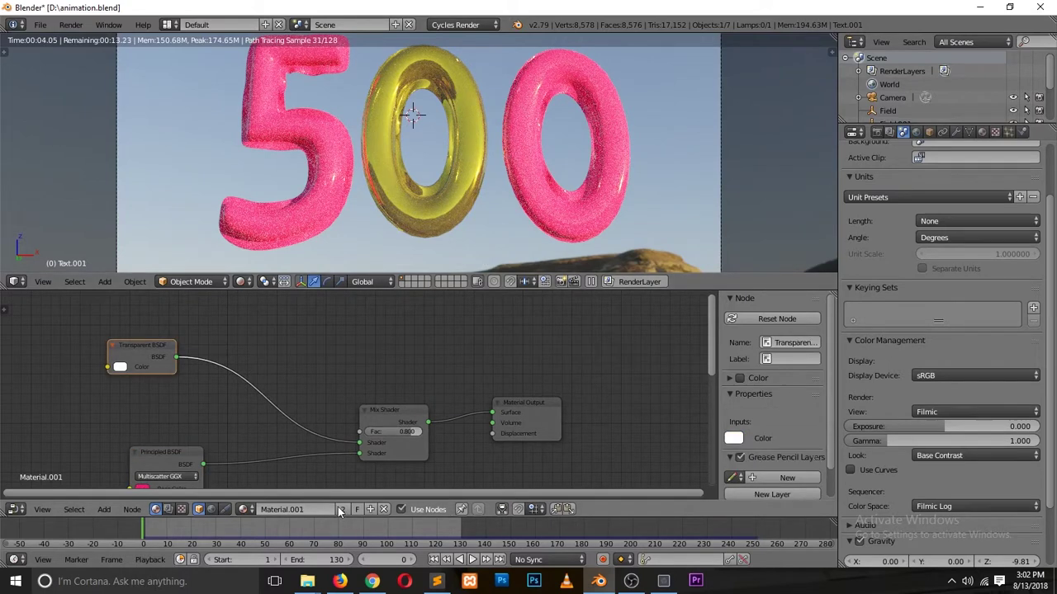
left_click_drag(158, 460, 196, 389)
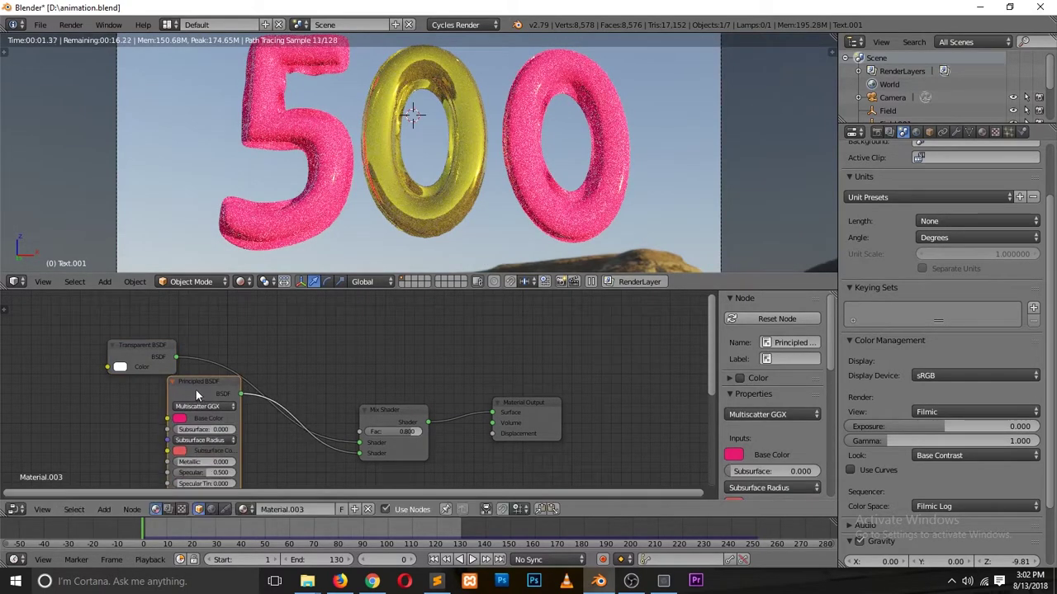
- Try several hues for the last zero's Principled BSDF base color and settle on a very dark orange-brown
left_click(179, 420)
left_click(227, 309)
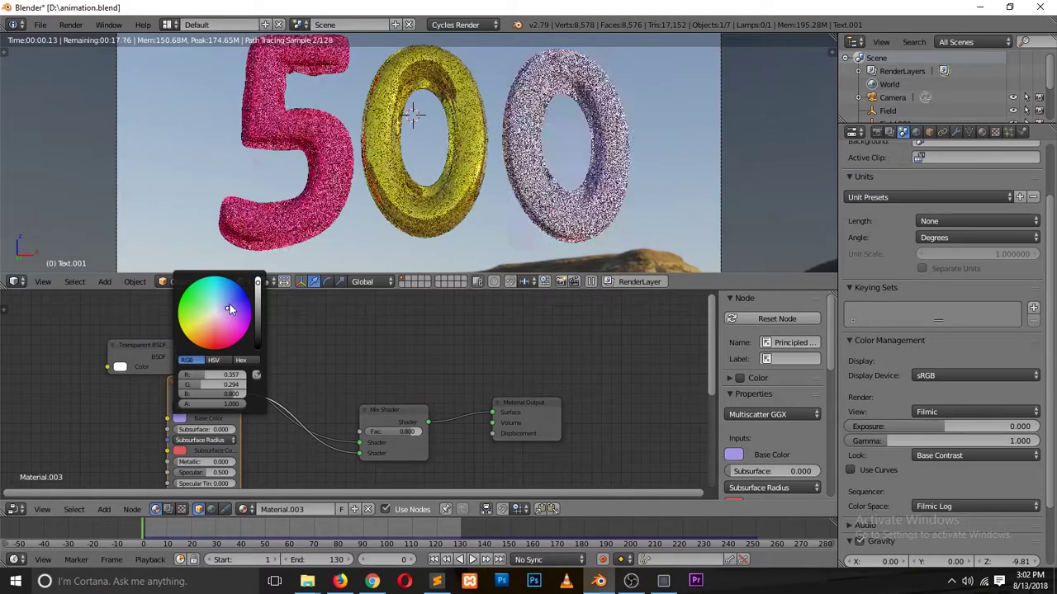
left_click(200, 331)
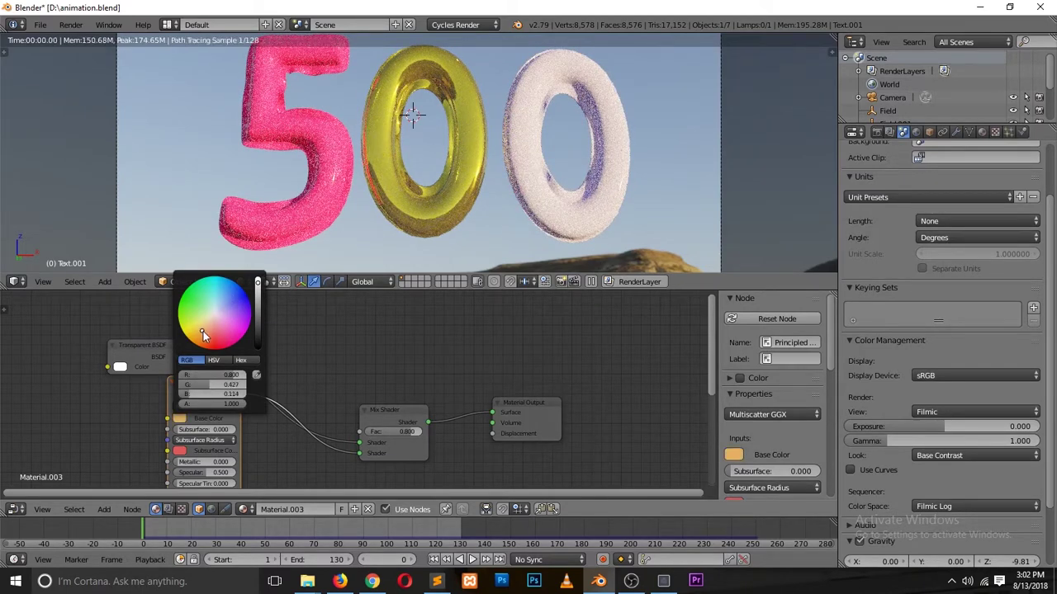
left_click(185, 323)
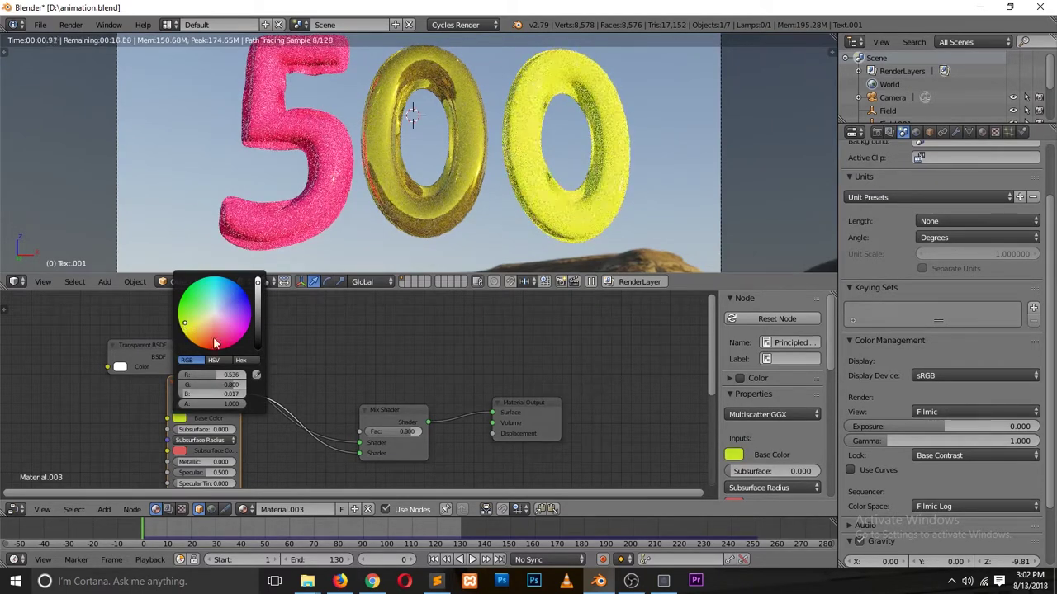
left_click(216, 342)
left_click(236, 303)
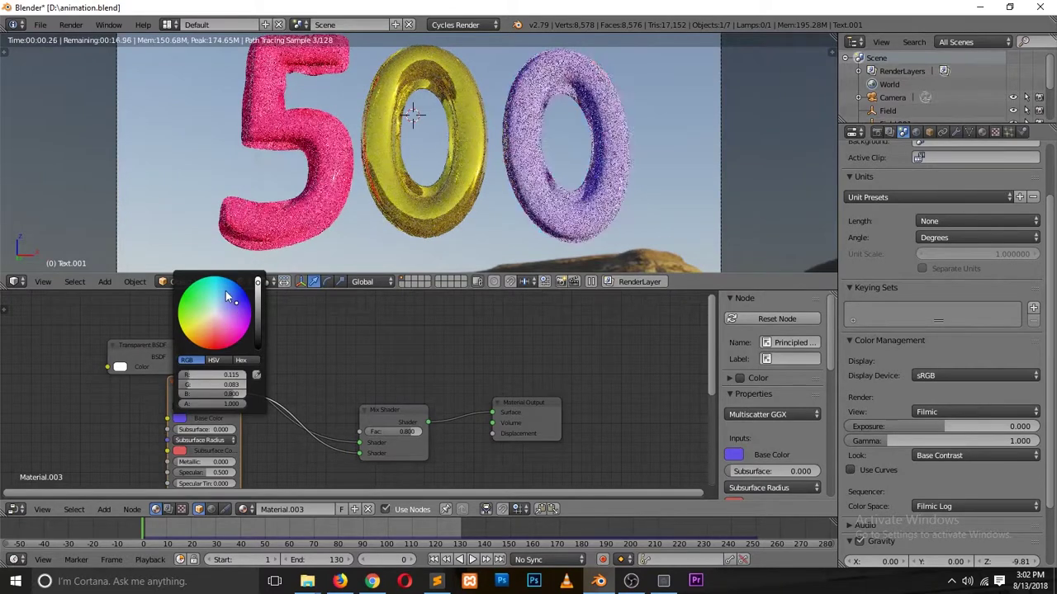
left_click(203, 293)
left_click_drag(203, 293, 199, 299)
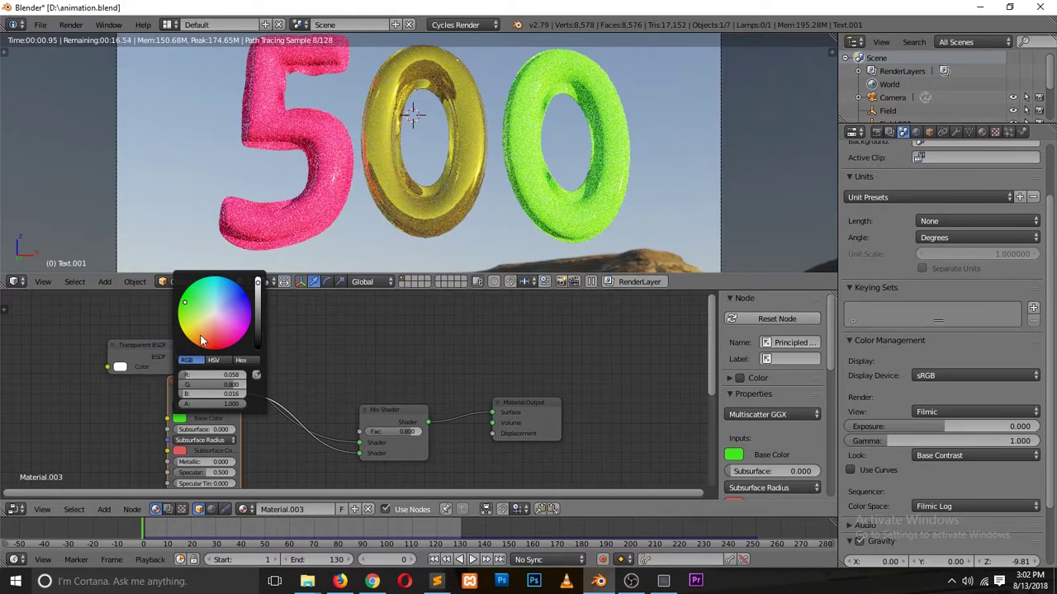
left_click(192, 341)
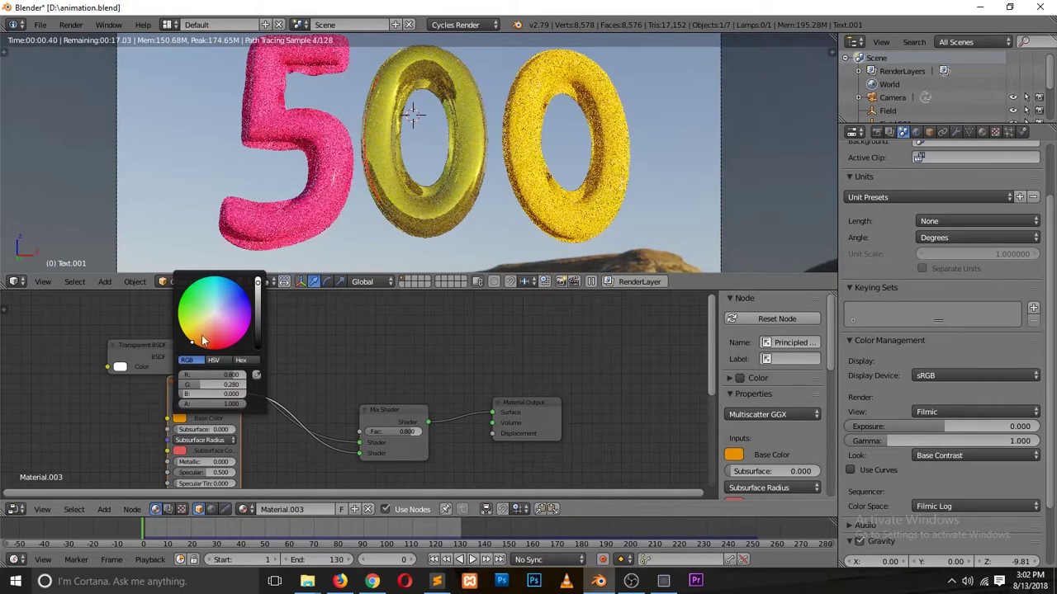
left_click(257, 337)
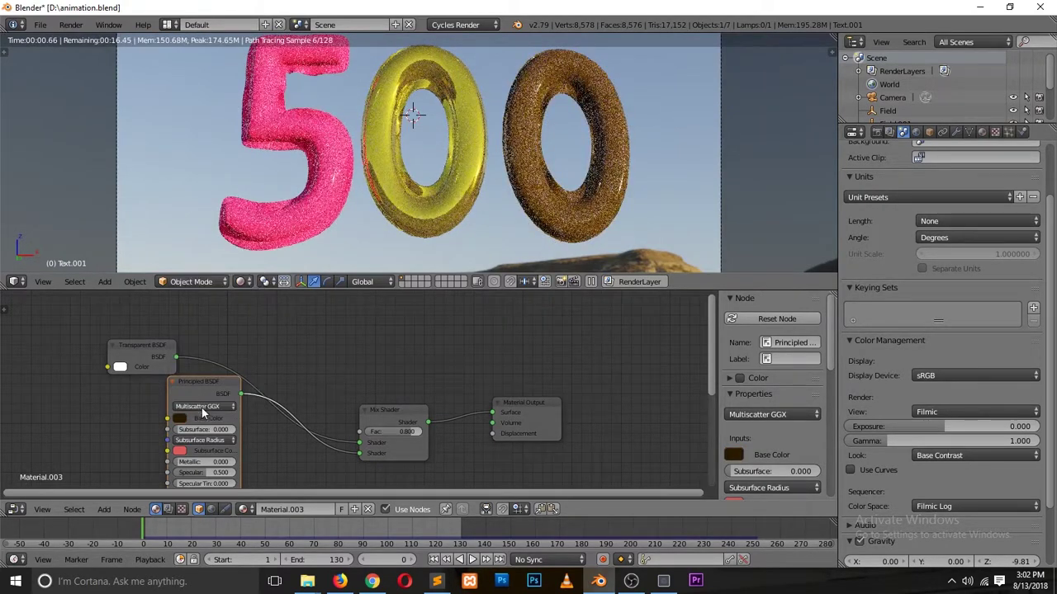
left_click_drag(188, 430, 239, 430)
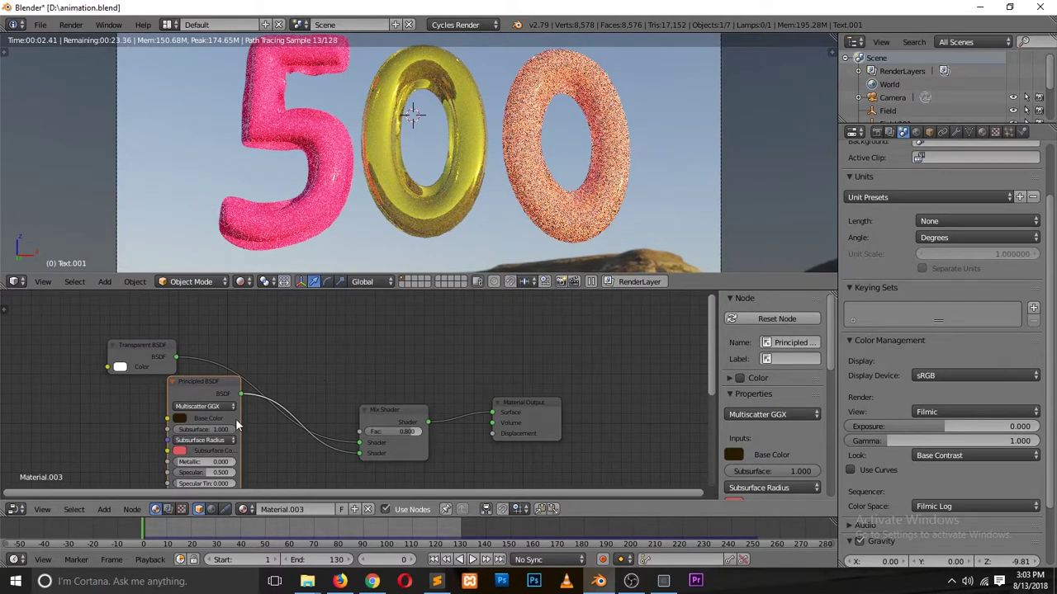
left_click_drag(239, 430, 173, 430)
left_click(179, 430)
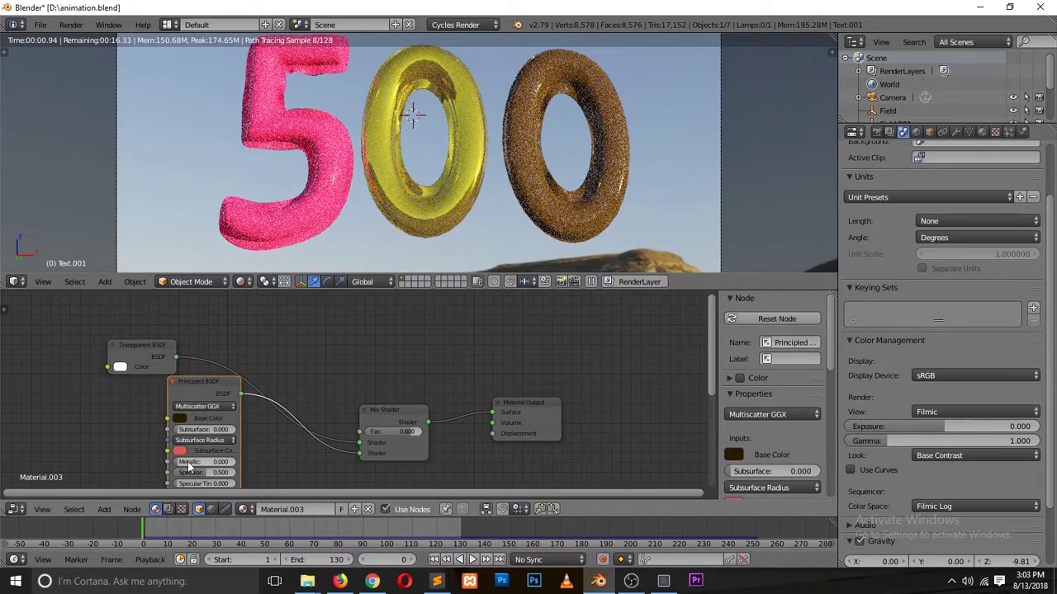
- Set the Metallic value of the last zero's Principled BSDF to 1.000
left_click_drag(189, 462, 250, 458)
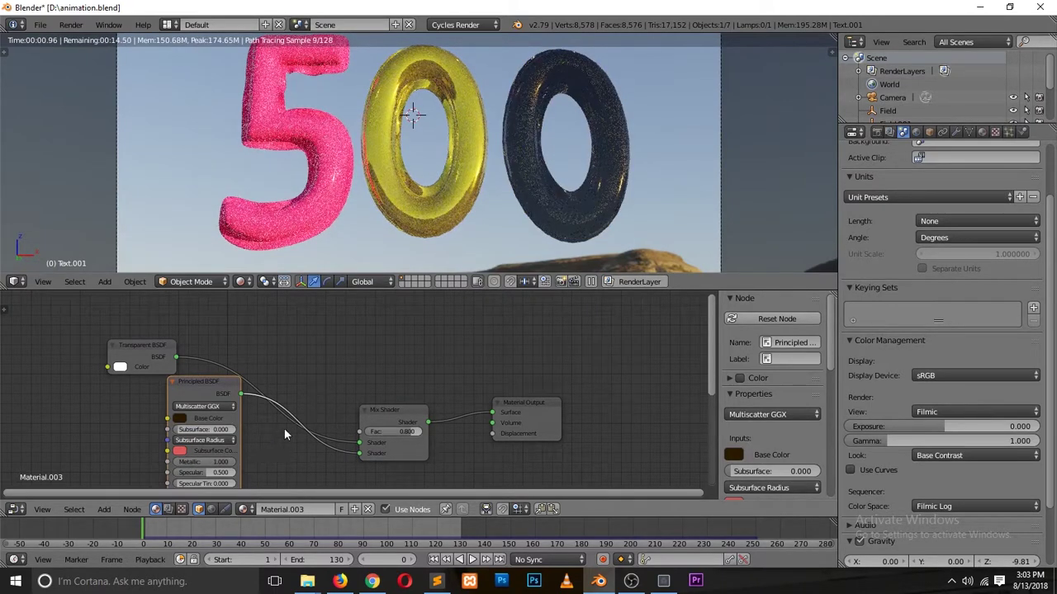
scroll(417, 227, "down", 1)
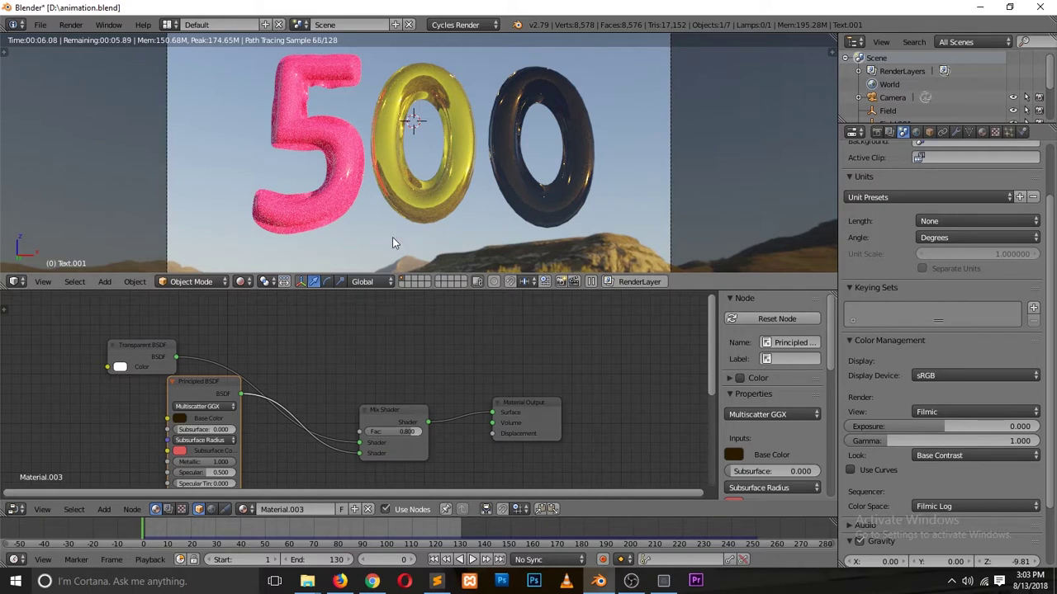
- Check the rendered numerals at frames 19 and 66 of the animation
left_click_drag(160, 524, 190, 522)
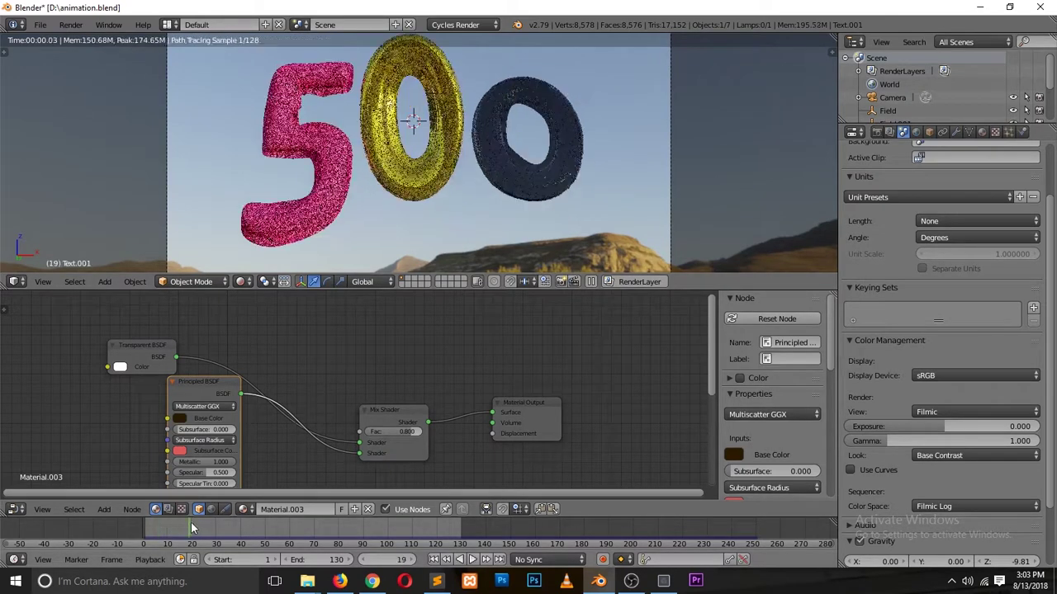
left_click(303, 522)
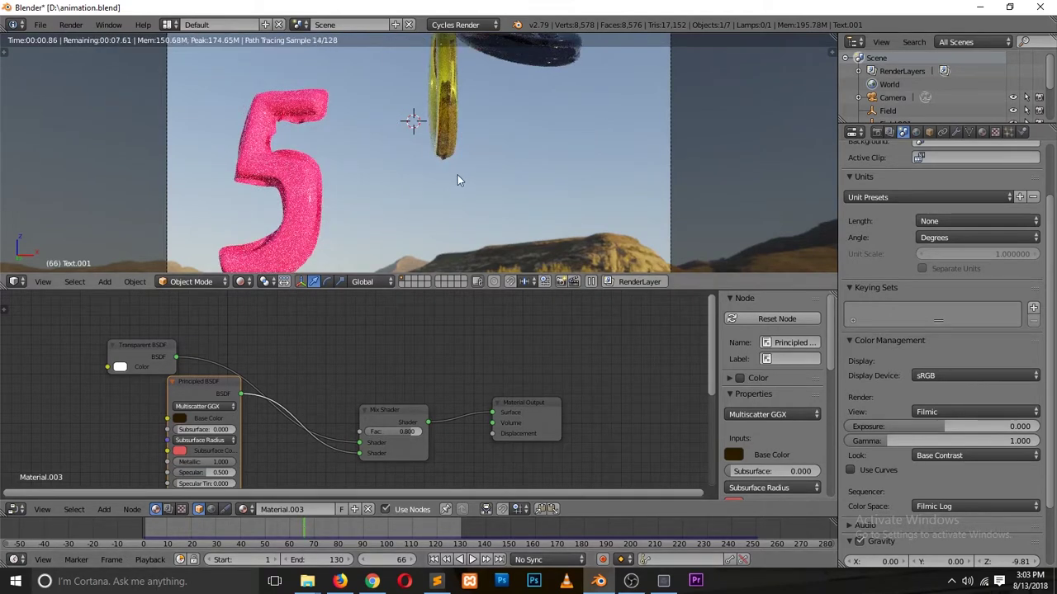
scroll(459, 174, "down", 2)
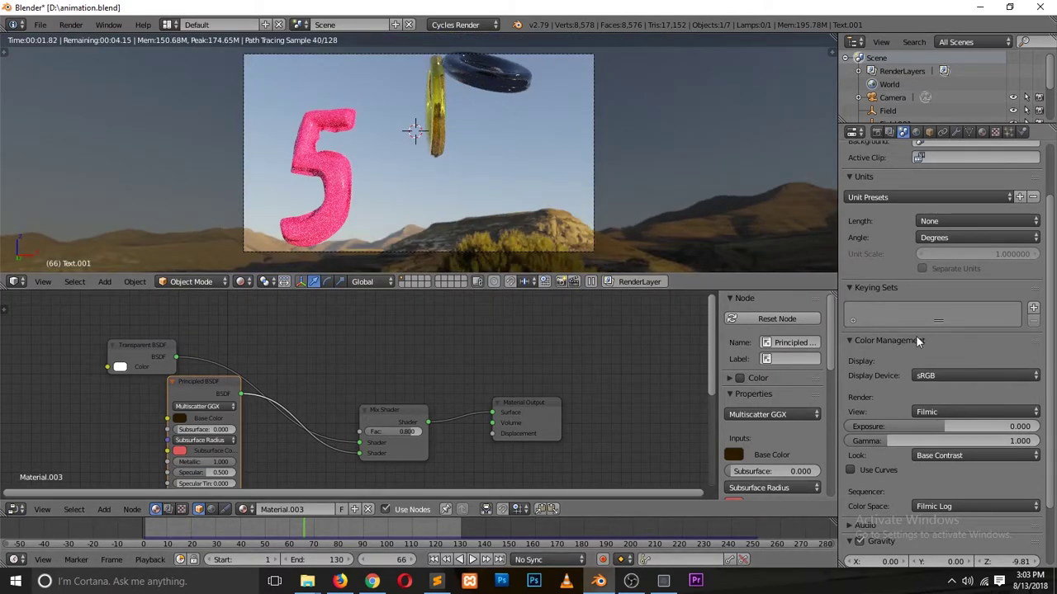
- Review the render Sampling settings and save the project over animation.blend
left_click(878, 132)
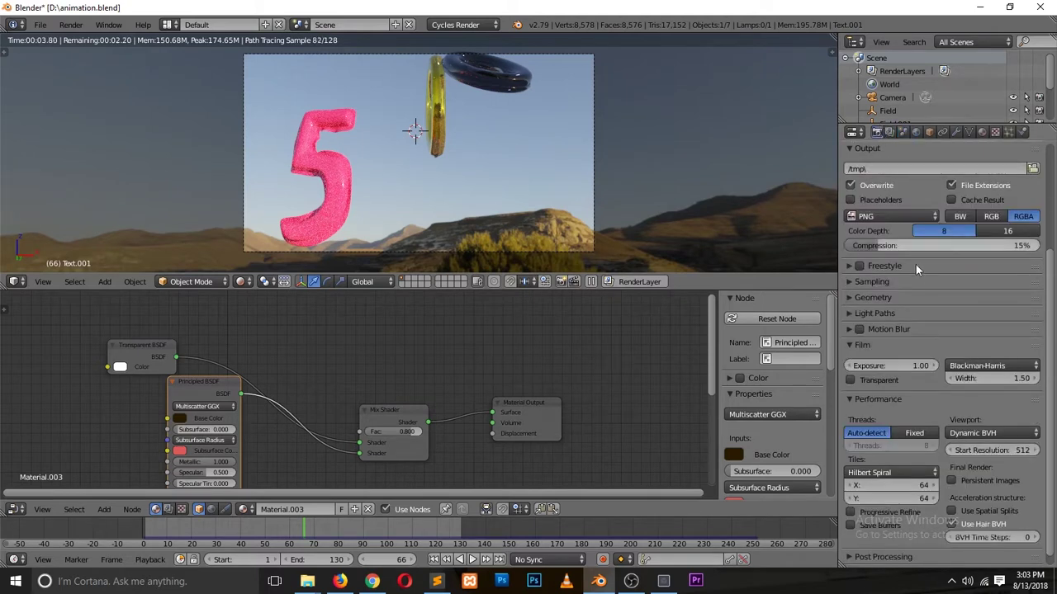
left_click(875, 285)
left_click(875, 285)
key("ctrl+s")
left_click(399, 316)
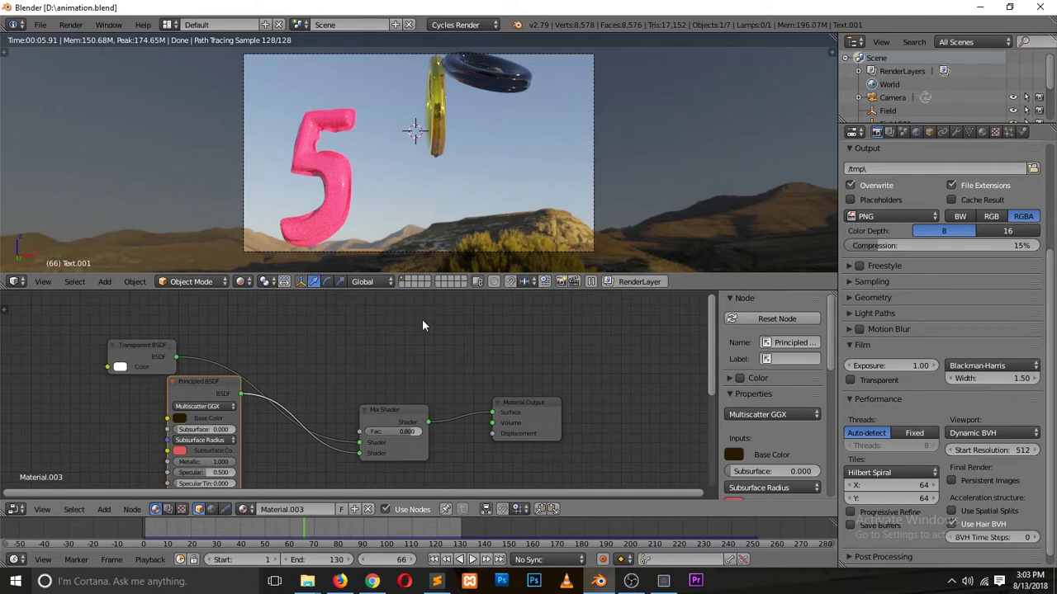
left_click(631, 581)
left_click(906, 485)
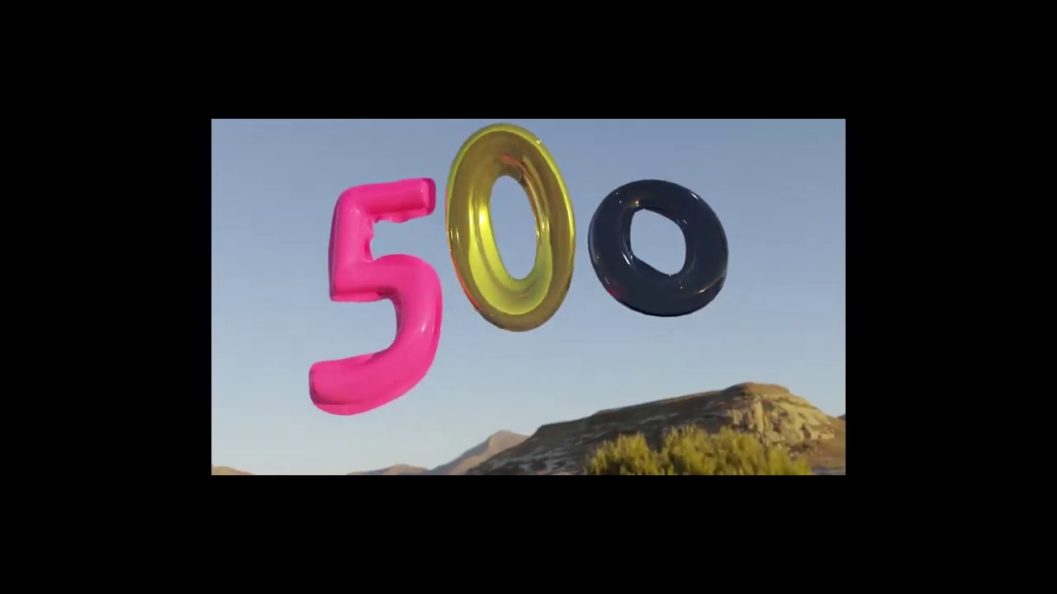